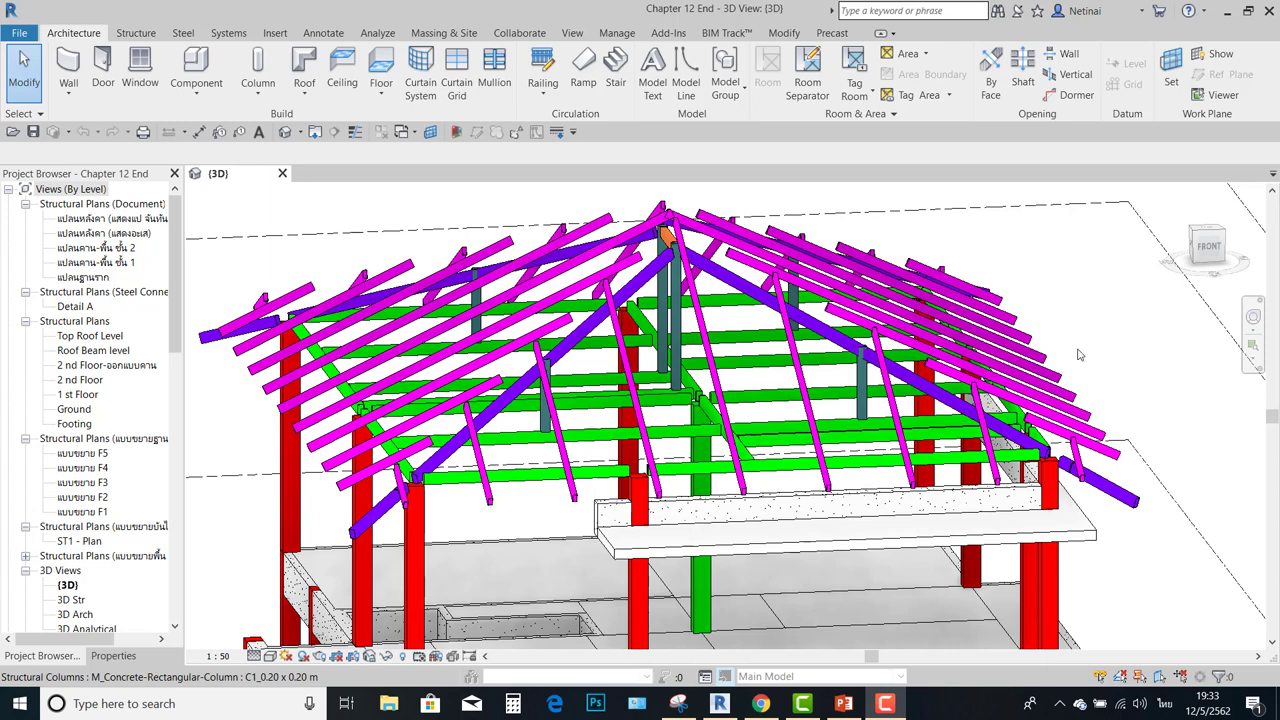
Orbit the roof framing to a frontal view and inspect the sloping purple roof beam.
{"action": "scroll", "coordinate": [443, 502], "scroll_direction": "up", "scroll_amount": 2}
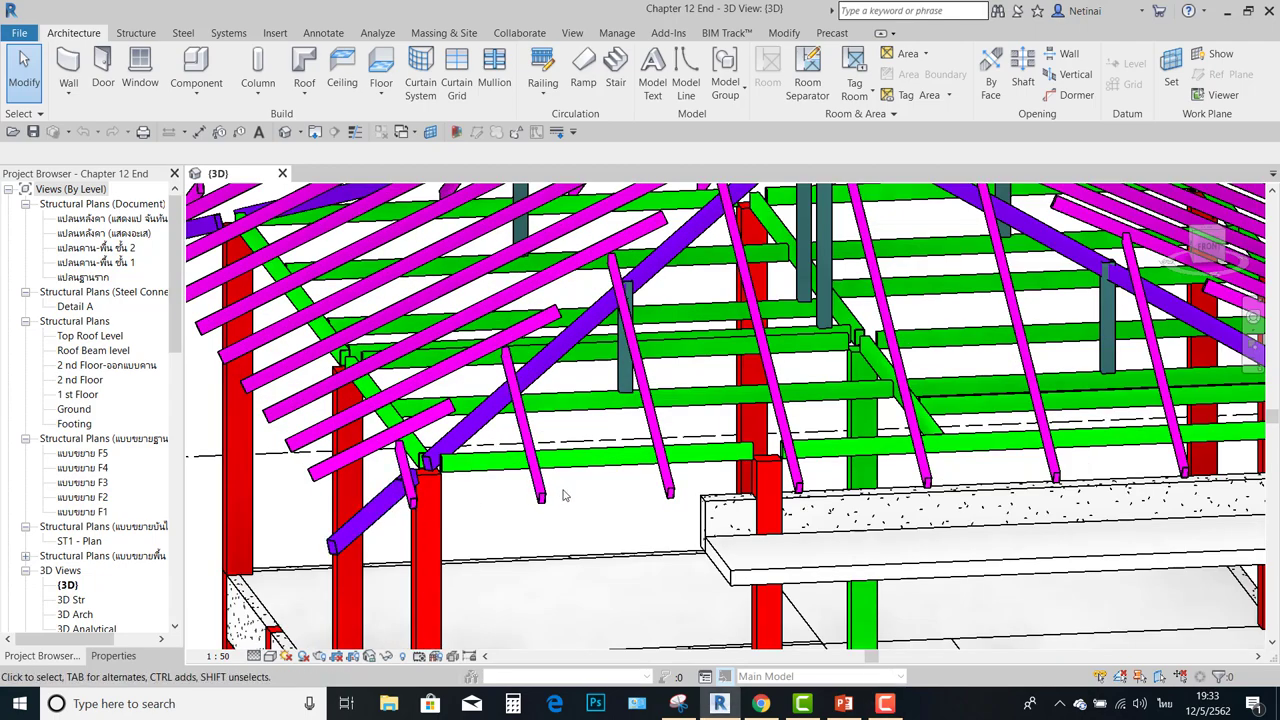
{"action": "scroll", "coordinate": [563, 495], "scroll_direction": "down", "scroll_amount": 3}
{"action": "mouse_move", "coordinate": [563, 495]}
{"action": "middle_mouse_down", "text": "shift"}
{"action": "mouse_move", "coordinate": [367, 489]}
{"action": "mouse_move", "coordinate": [505, 508]}
{"action": "middle_mouse_up", "text": "shift"}
{"action": "scroll", "coordinate": [540, 470], "scroll_direction": "up", "scroll_amount": 2}
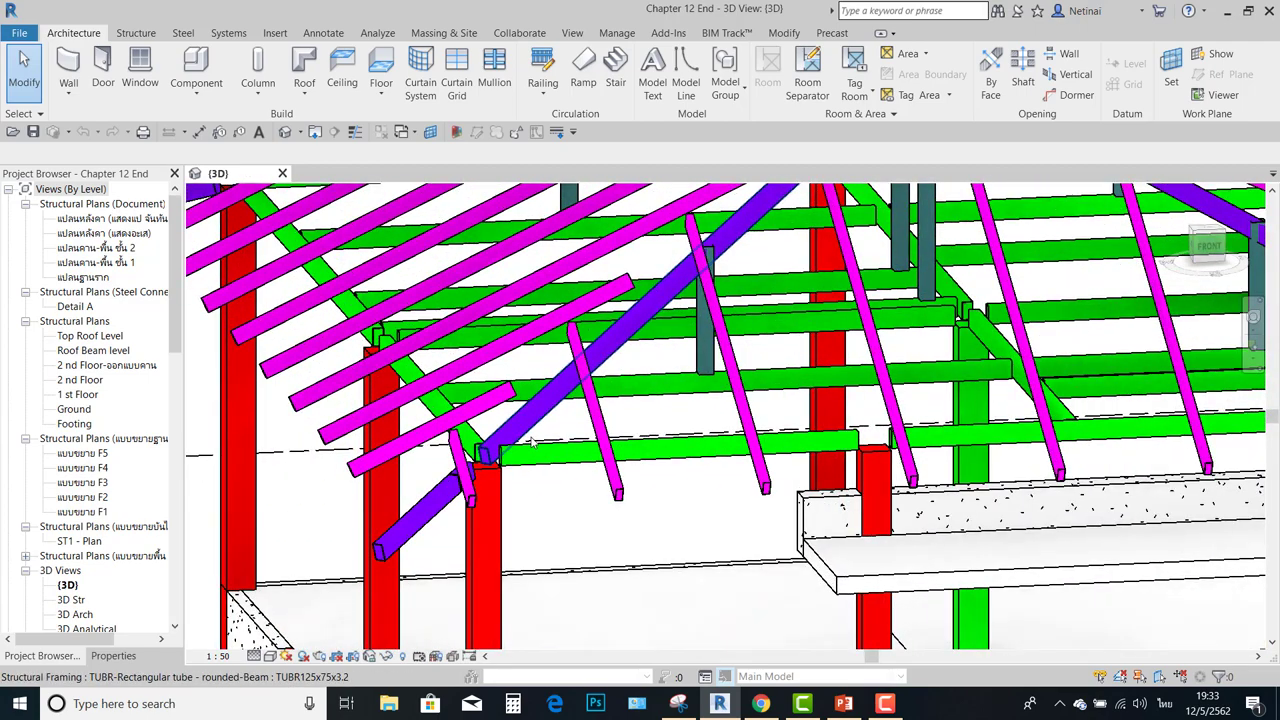
{"action": "left_click", "coordinate": [532, 443]}
{"action": "scroll", "coordinate": [536, 443], "scroll_direction": "up", "scroll_amount": 2}
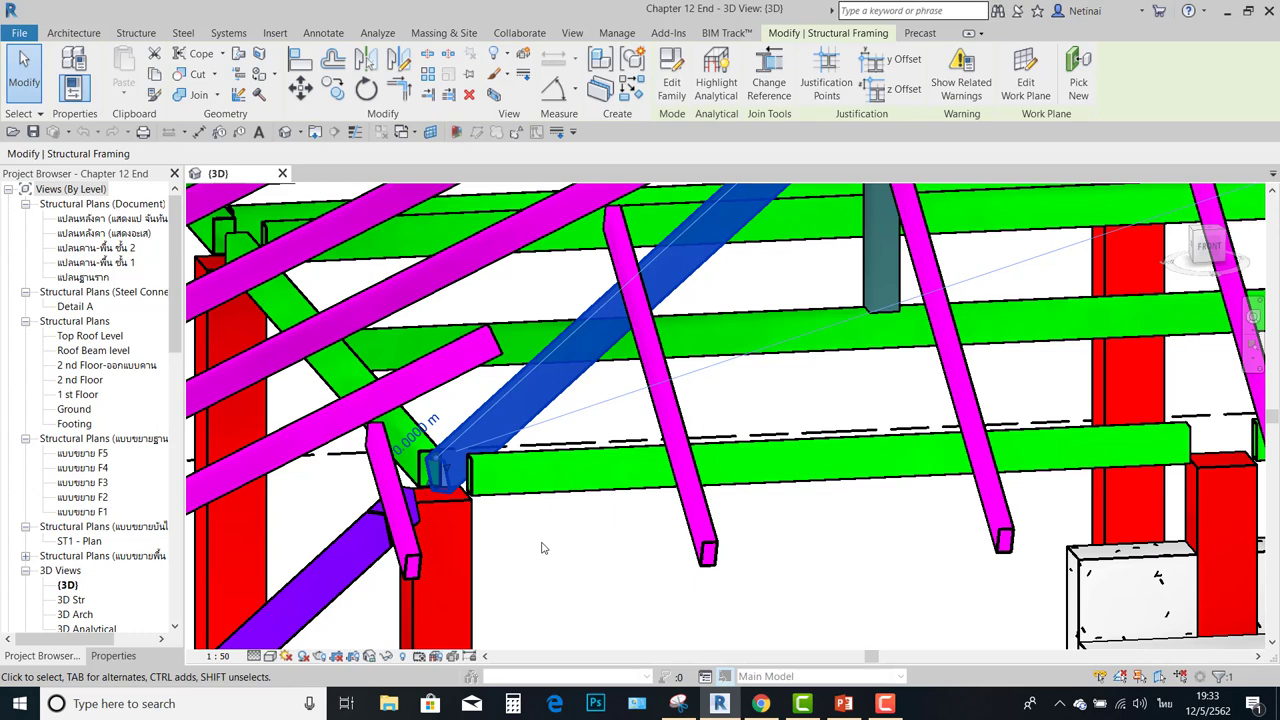
{"action": "scroll", "coordinate": [487, 544], "scroll_direction": "down", "scroll_amount": 2}
{"action": "scroll", "coordinate": [540, 548], "scroll_direction": "down", "scroll_amount": 2}
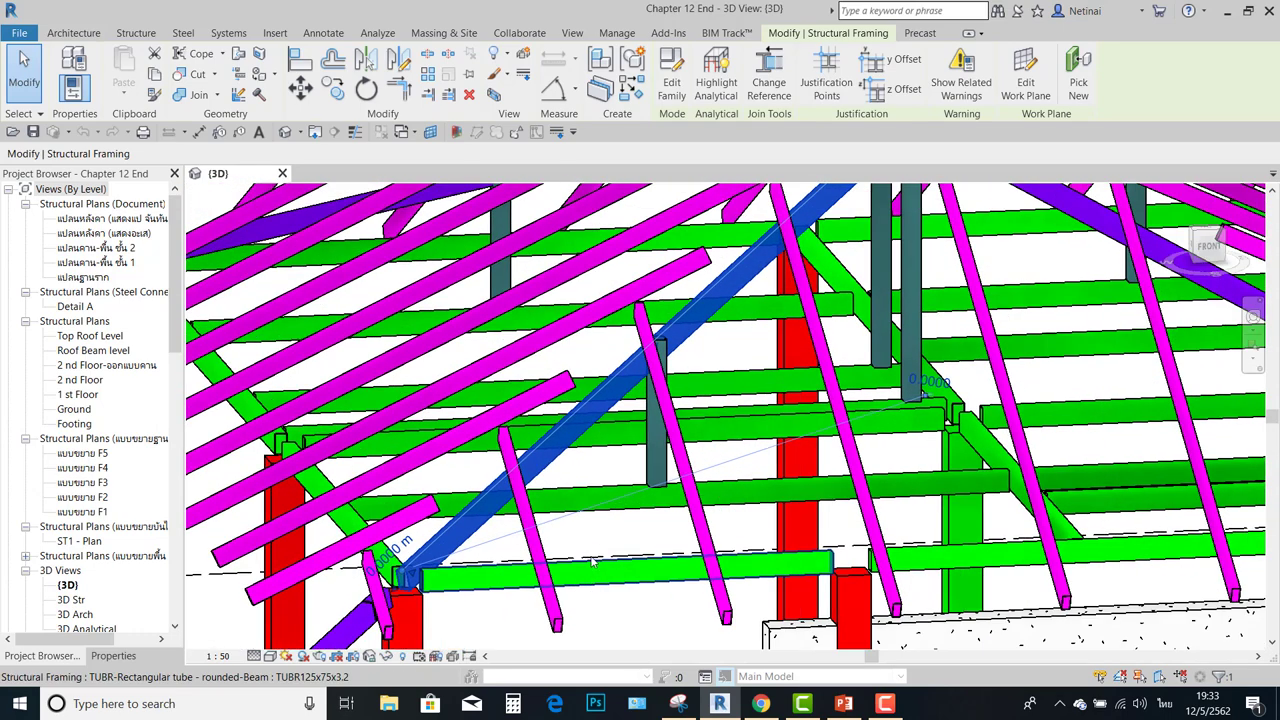
{"action": "scroll", "coordinate": [598, 555], "scroll_direction": "down", "scroll_amount": 1}
{"action": "scroll", "coordinate": [626, 503], "scroll_direction": "down", "scroll_amount": 1}
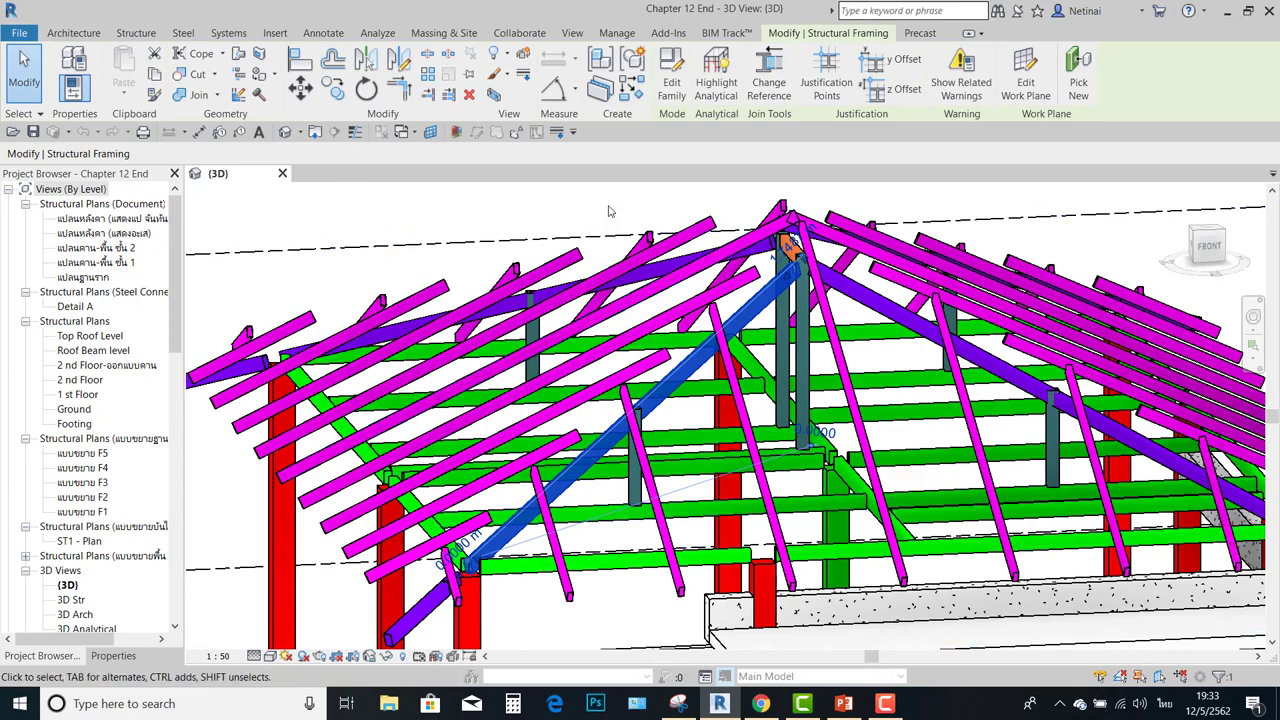
{"action": "key", "text": "Escape"}
Bring up the File application menu with its commands and recent documents.
{"action": "scroll", "coordinate": [619, 439], "scroll_direction": "up", "scroll_amount": 1}
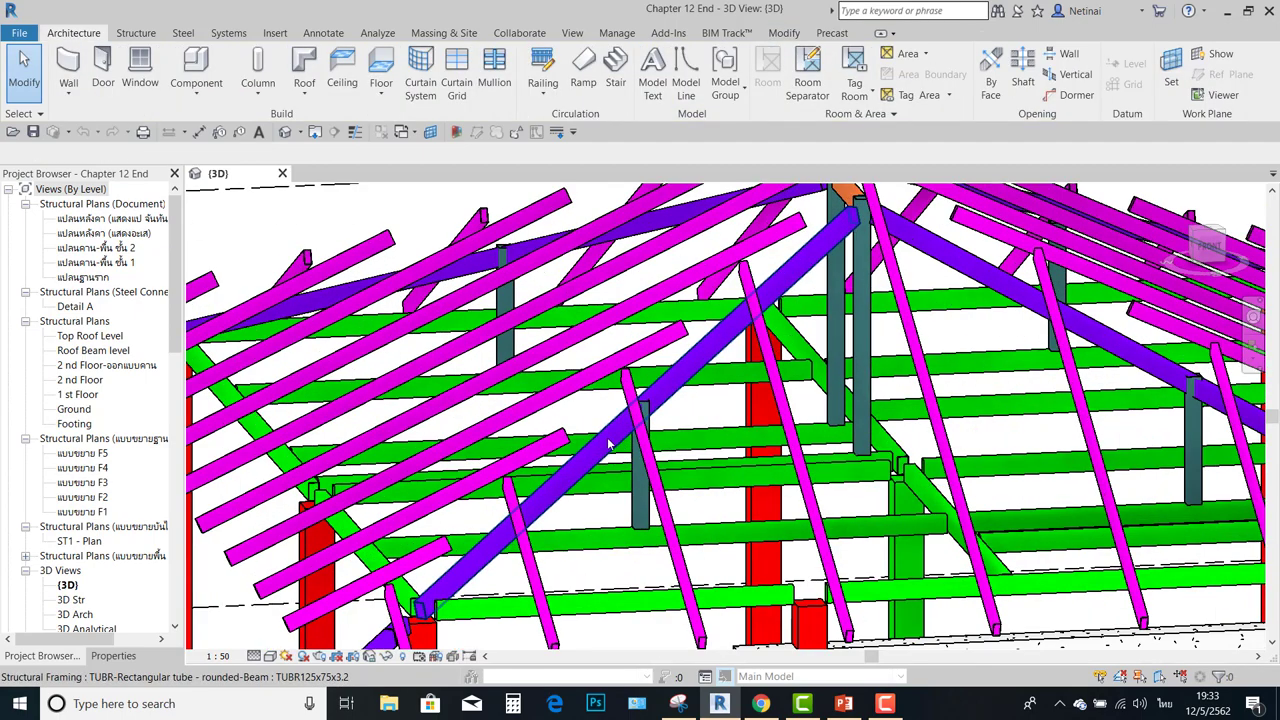
{"action": "scroll", "coordinate": [609, 443], "scroll_direction": "up", "scroll_amount": 1}
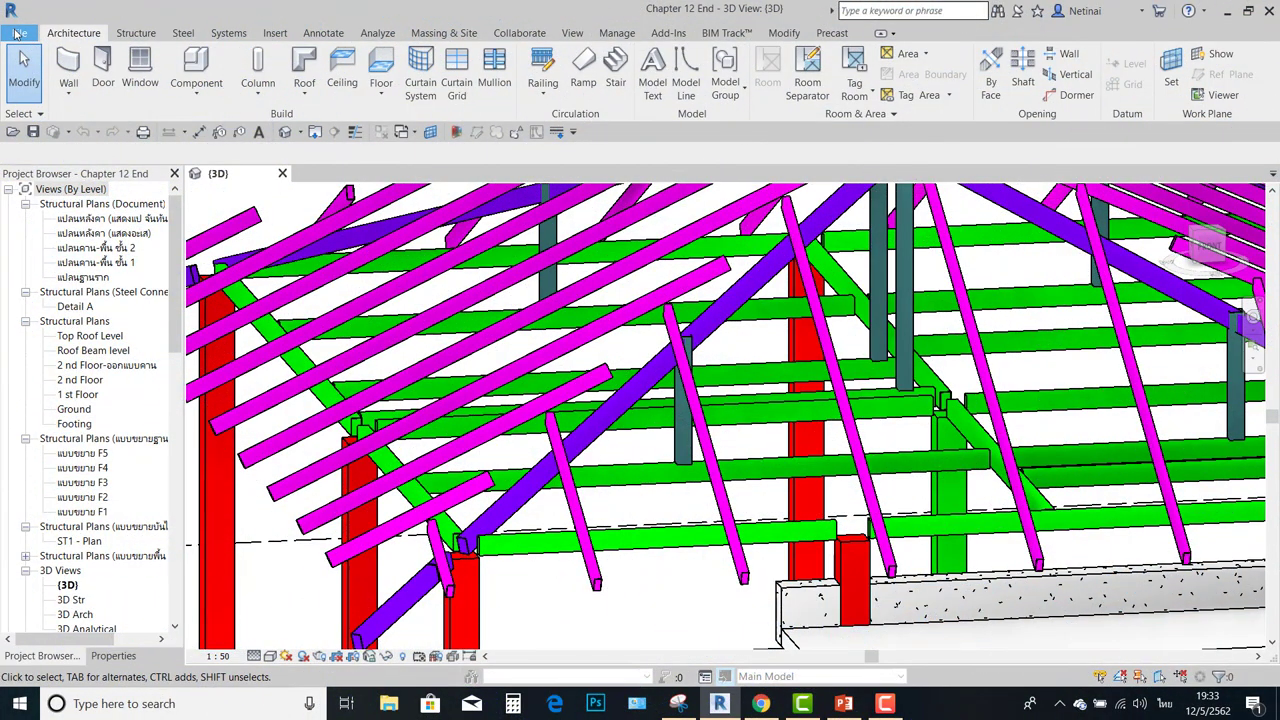
{"action": "left_click", "coordinate": [19, 33]}
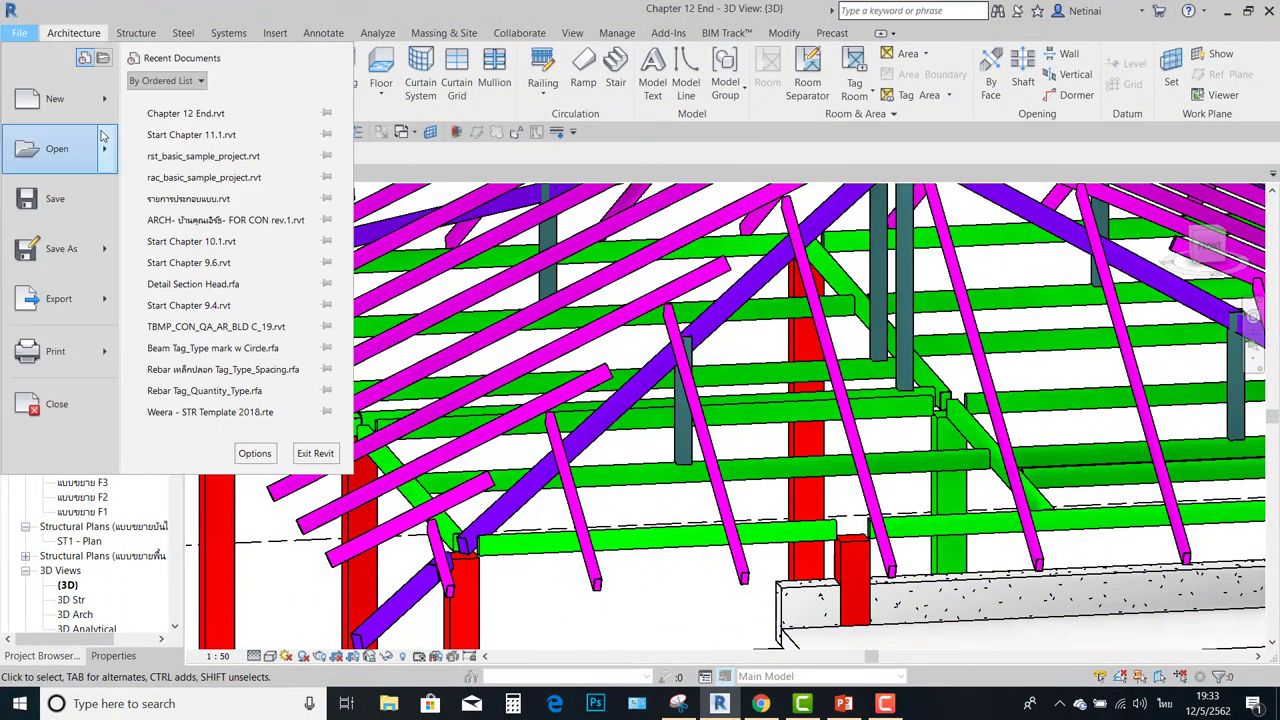
Create a new family from the Metric Structural Framing - Beams and Braces.rft template.
{"action": "left_click", "coordinate": [524, 254]}
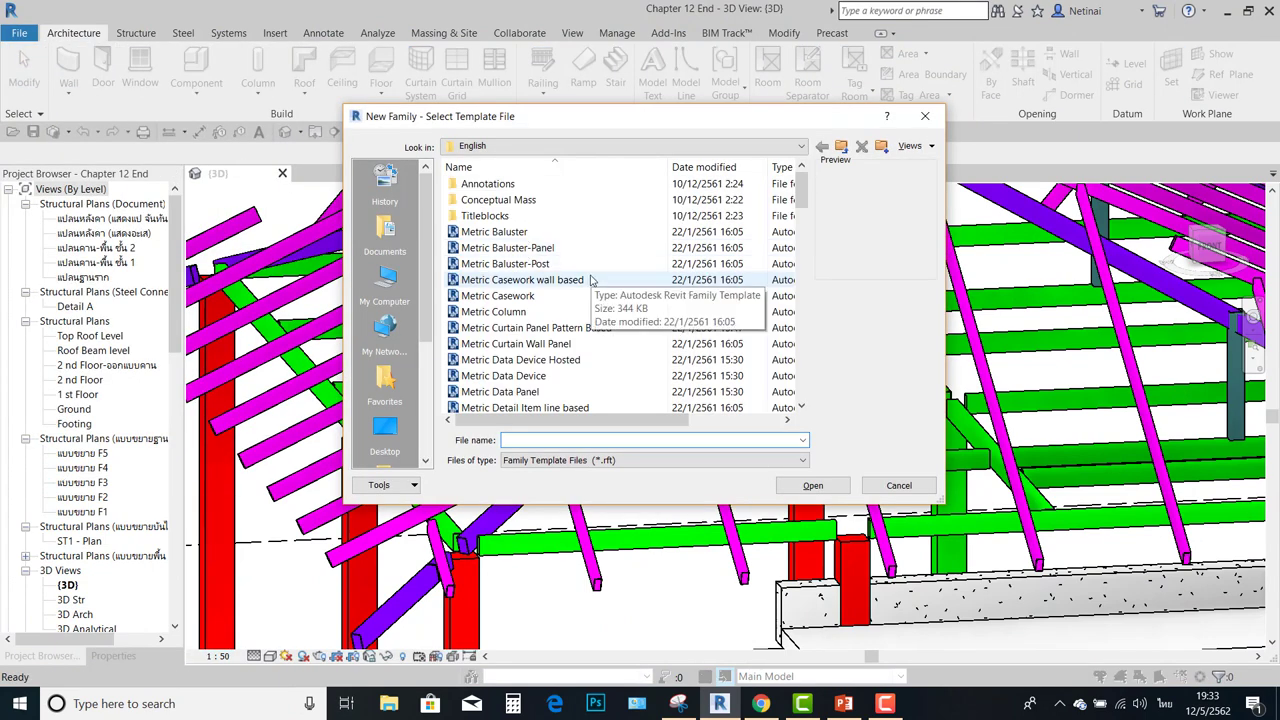
{"action": "scroll", "coordinate": [590, 282], "scroll_direction": "down", "scroll_amount": 6}
{"action": "scroll", "coordinate": [590, 290], "scroll_direction": "down", "scroll_amount": 3}
{"action": "scroll", "coordinate": [590, 300], "scroll_direction": "down", "scroll_amount": 4}
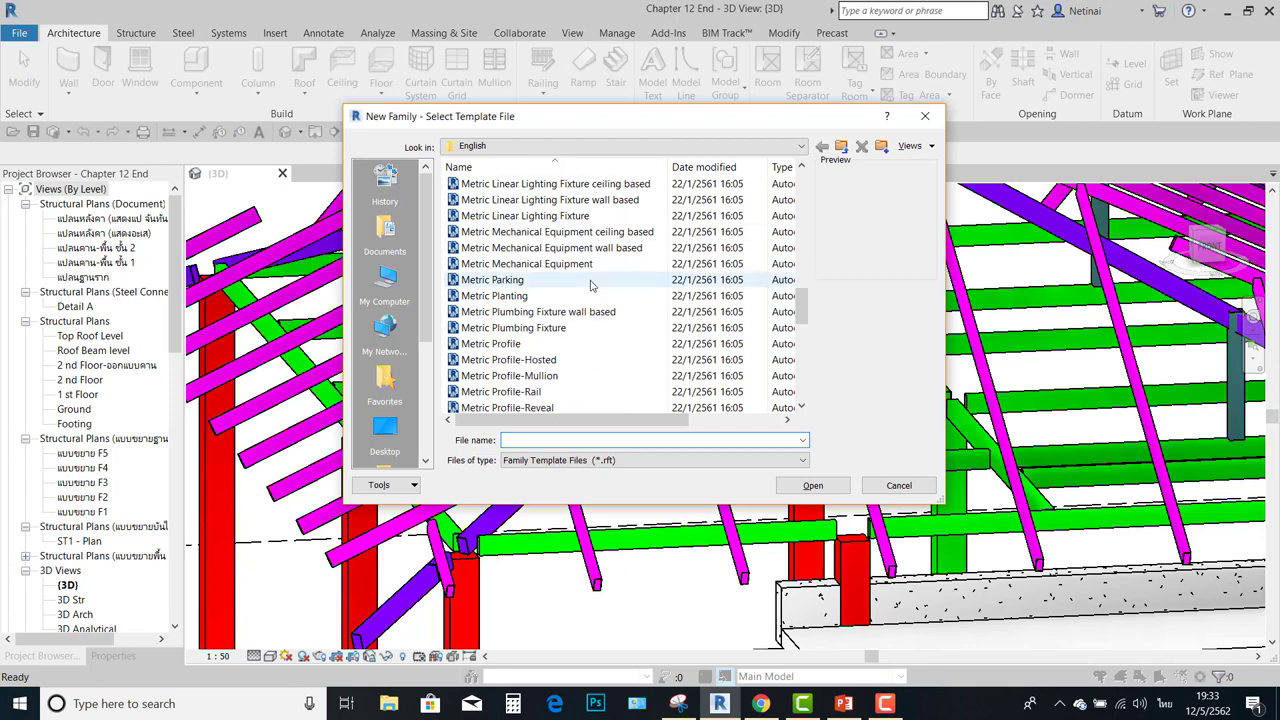
{"action": "scroll", "coordinate": [589, 314], "scroll_direction": "down", "scroll_amount": 3}
{"action": "scroll", "coordinate": [589, 316], "scroll_direction": "down", "scroll_amount": 5}
{"action": "scroll", "coordinate": [570, 340], "scroll_direction": "down", "scroll_amount": 3}
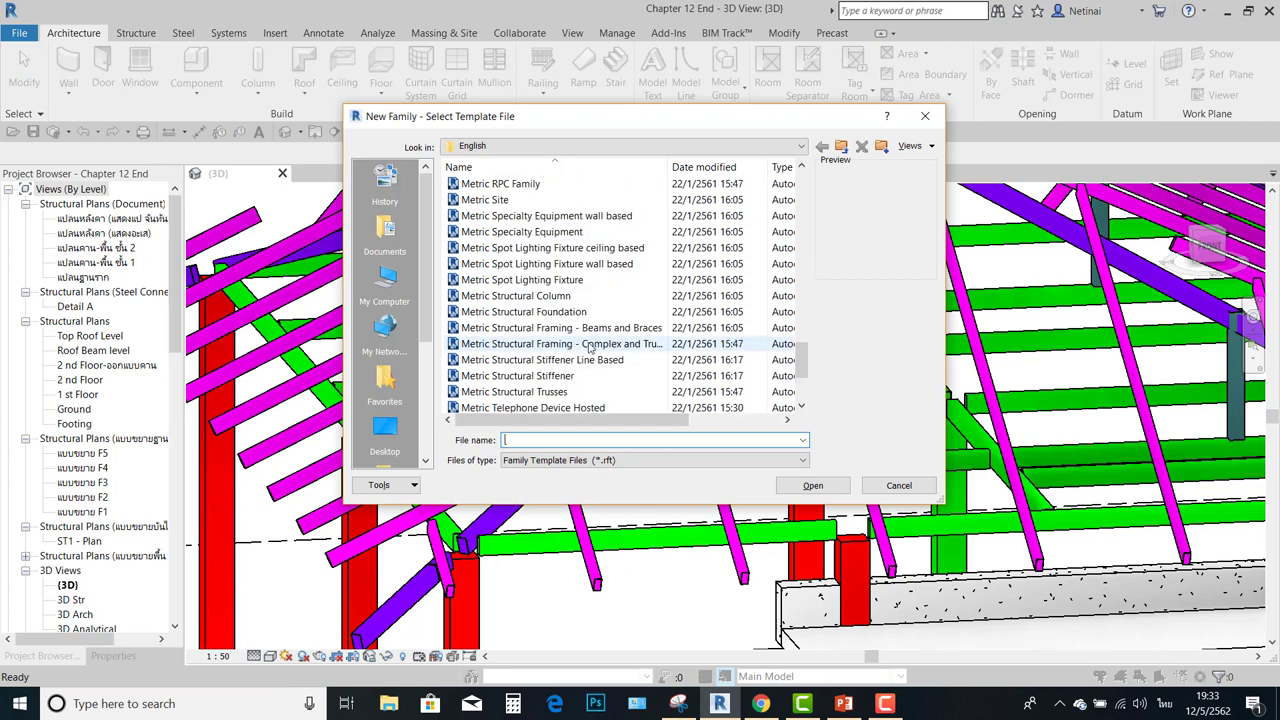
{"action": "left_click", "coordinate": [616, 330]}
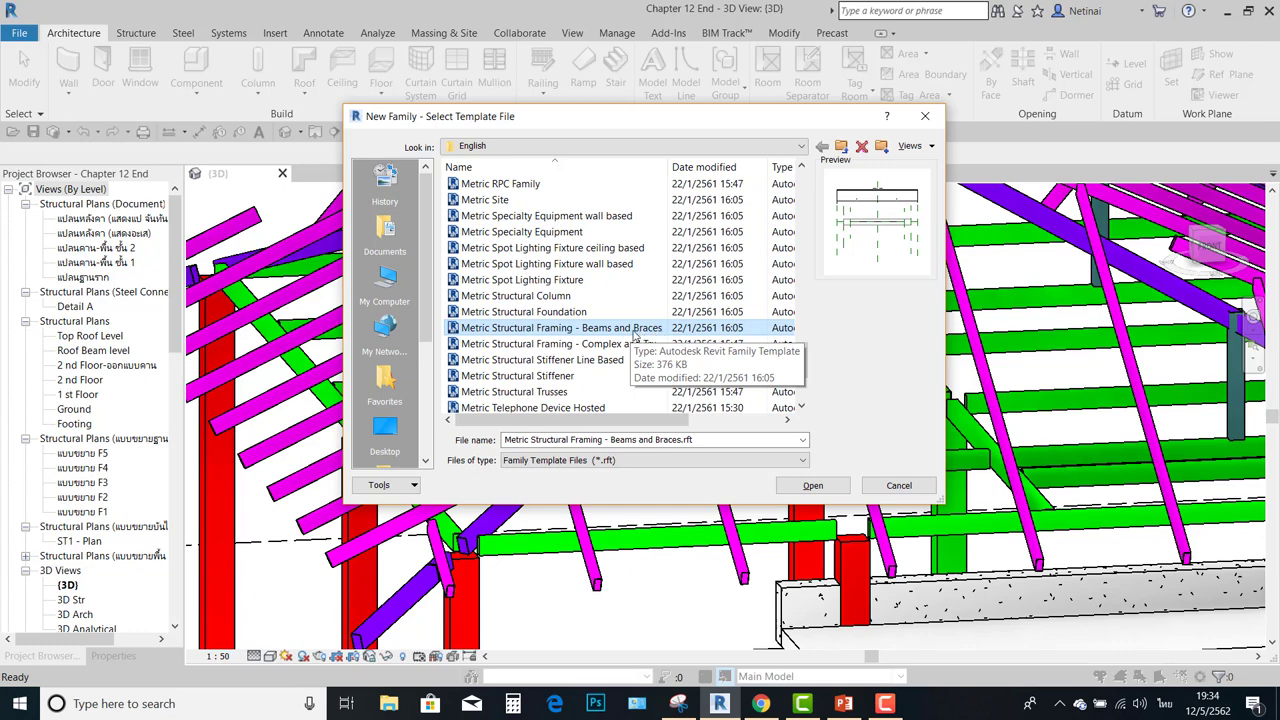
{"action": "left_click", "coordinate": [810, 486]}
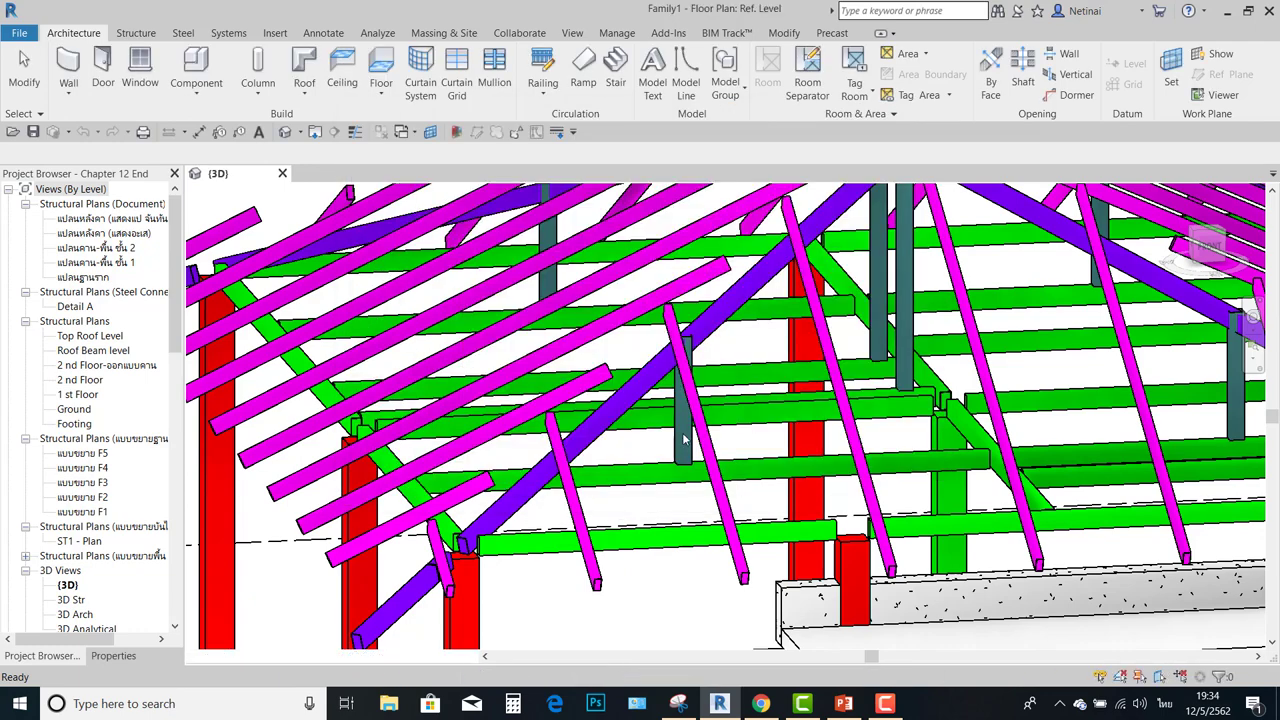
{"action": "scroll", "coordinate": [760, 410], "scroll_direction": "up", "scroll_amount": 3}
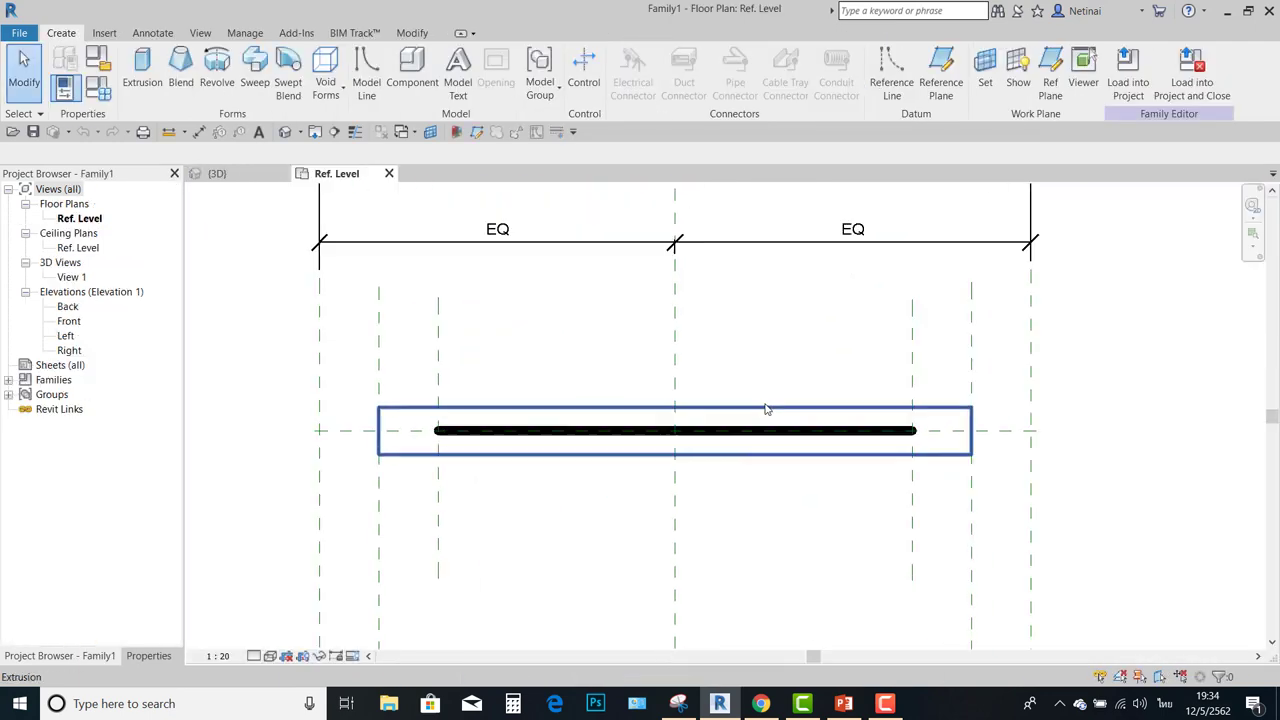
{"action": "scroll", "coordinate": [729, 360], "scroll_direction": "down", "scroll_amount": 1}
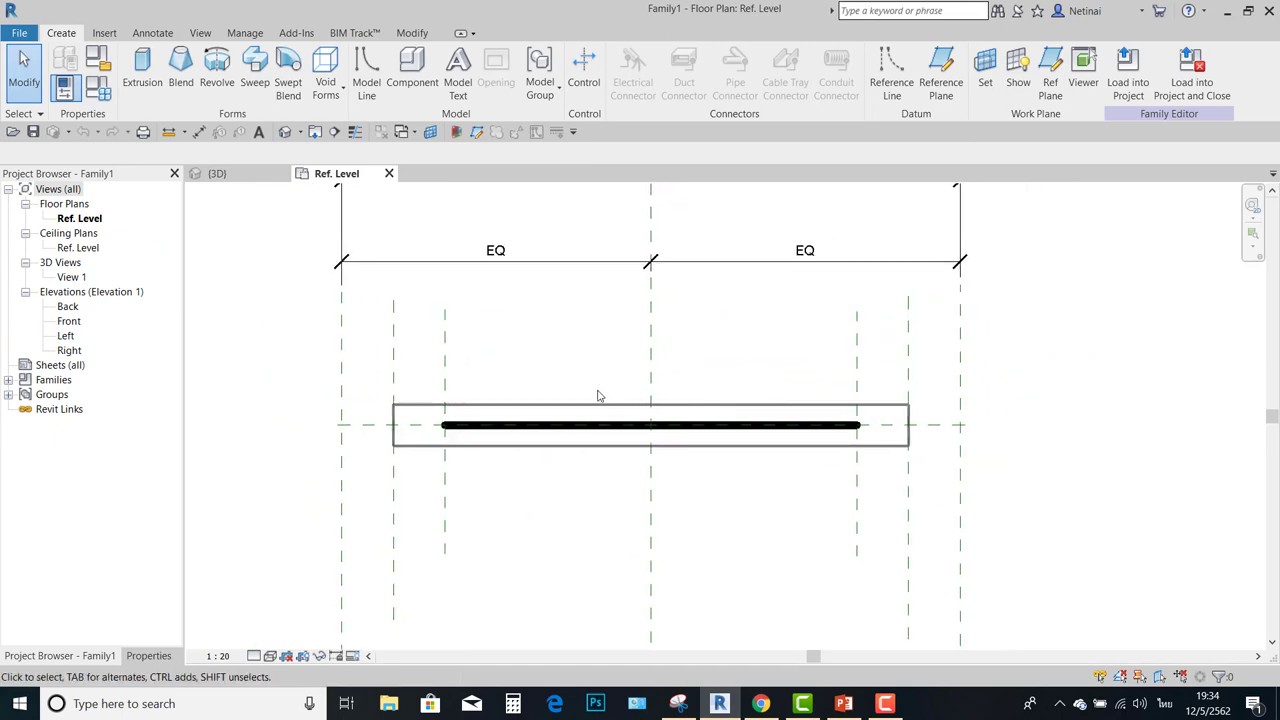
{"action": "scroll", "coordinate": [525, 395], "scroll_direction": "up", "scroll_amount": 2}
{"action": "scroll", "coordinate": [532, 394], "scroll_direction": "down", "scroll_amount": 2}
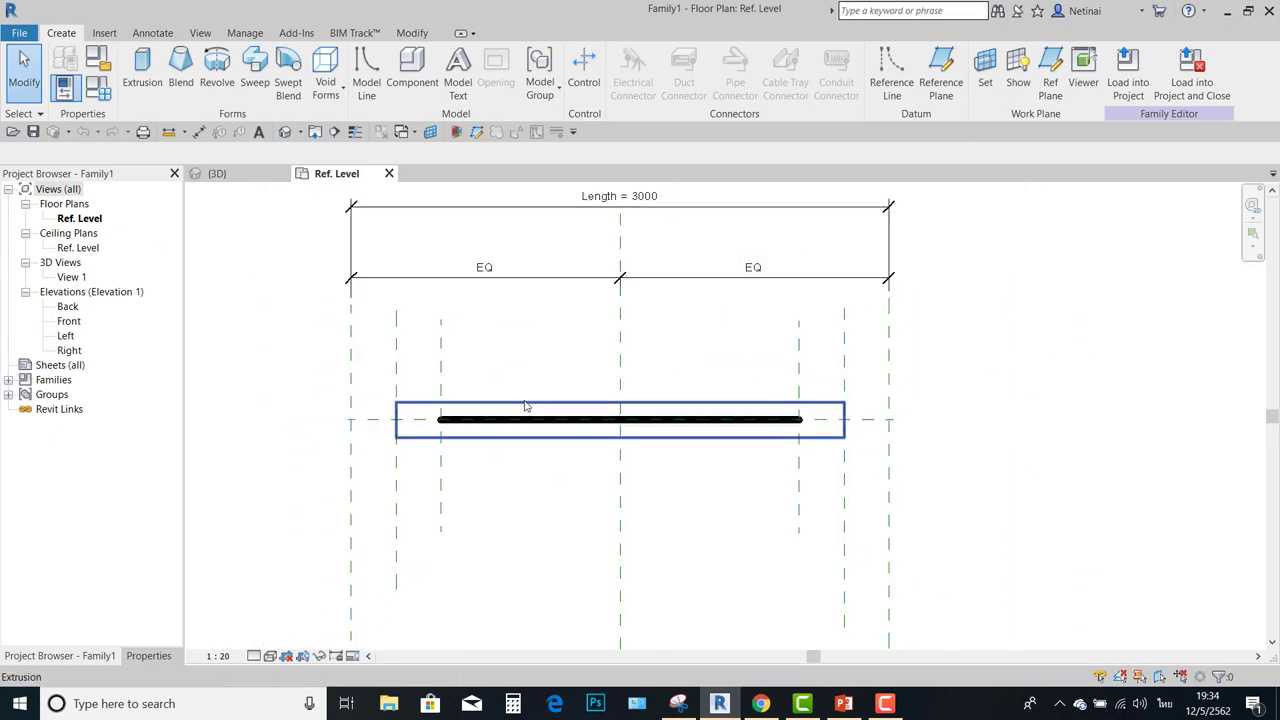
{"action": "left_click", "coordinate": [525, 407]}
{"action": "scroll", "coordinate": [515, 378], "scroll_direction": "up", "scroll_amount": 2}
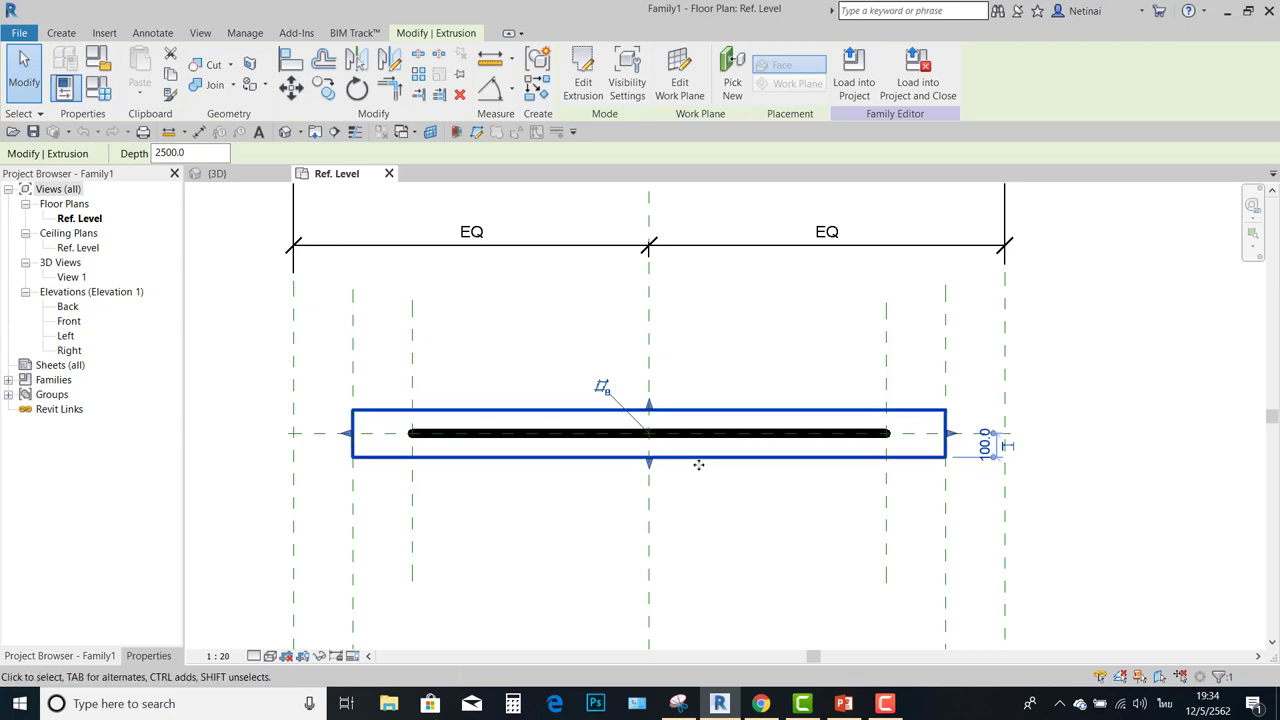
{"action": "left_click", "coordinate": [505, 434]}
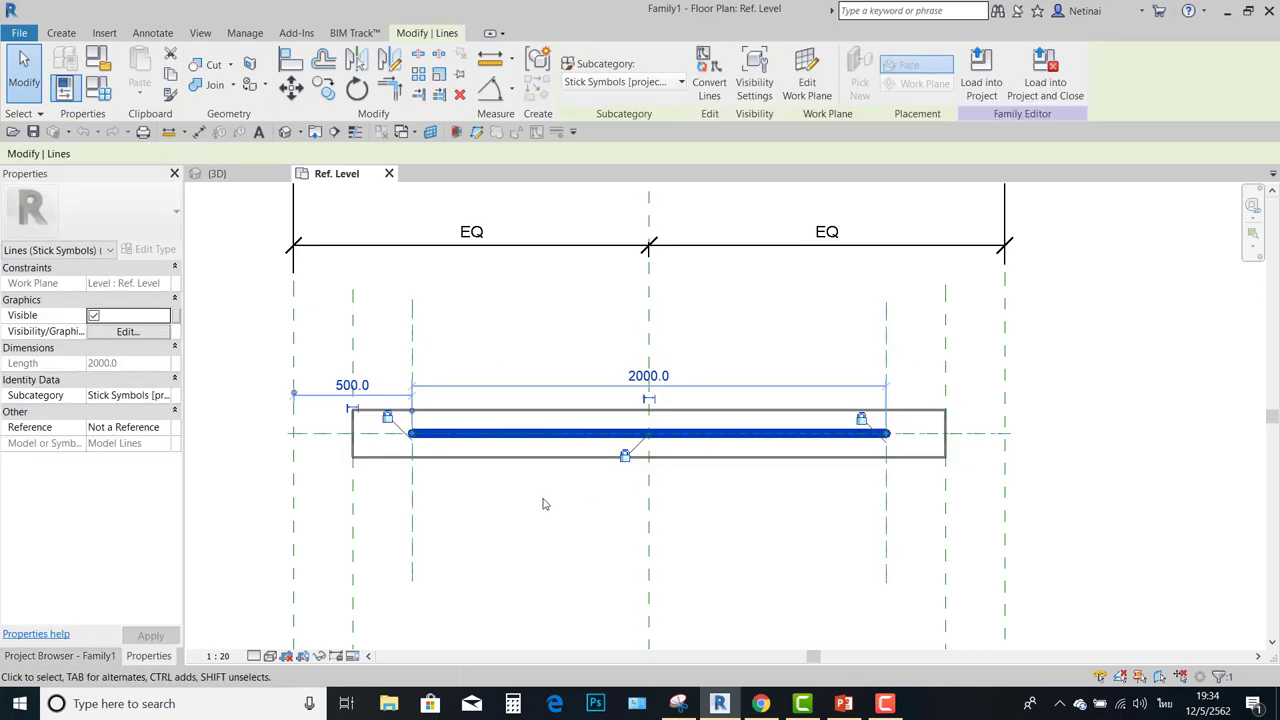
{"action": "scroll", "coordinate": [420, 464], "scroll_direction": "up", "scroll_amount": 2}
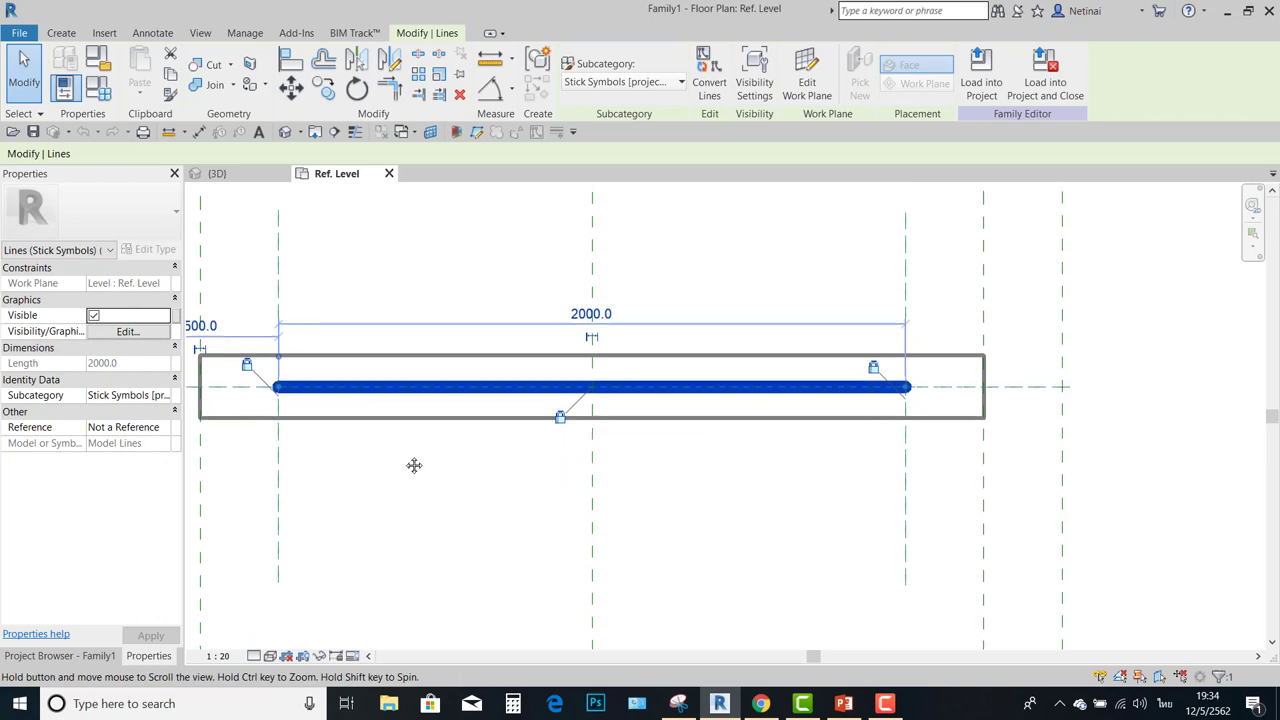
{"action": "left_click", "coordinate": [126, 334]}
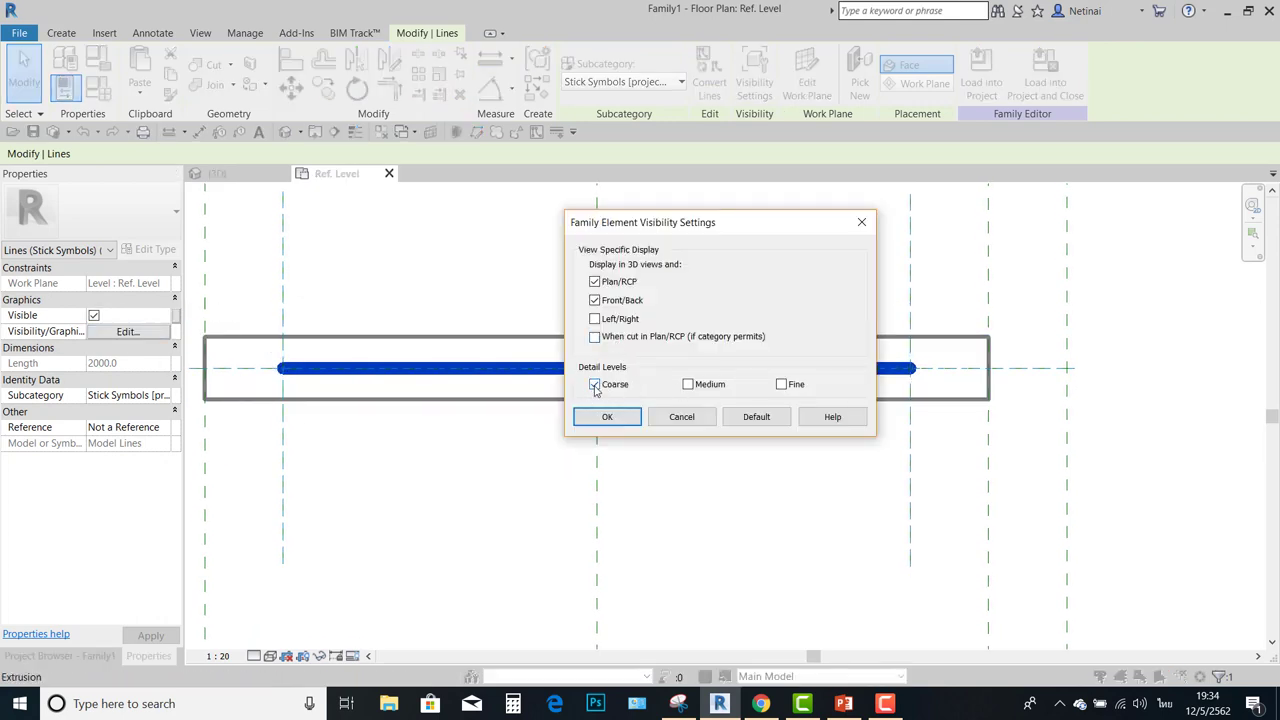
{"action": "left_click", "coordinate": [861, 222]}
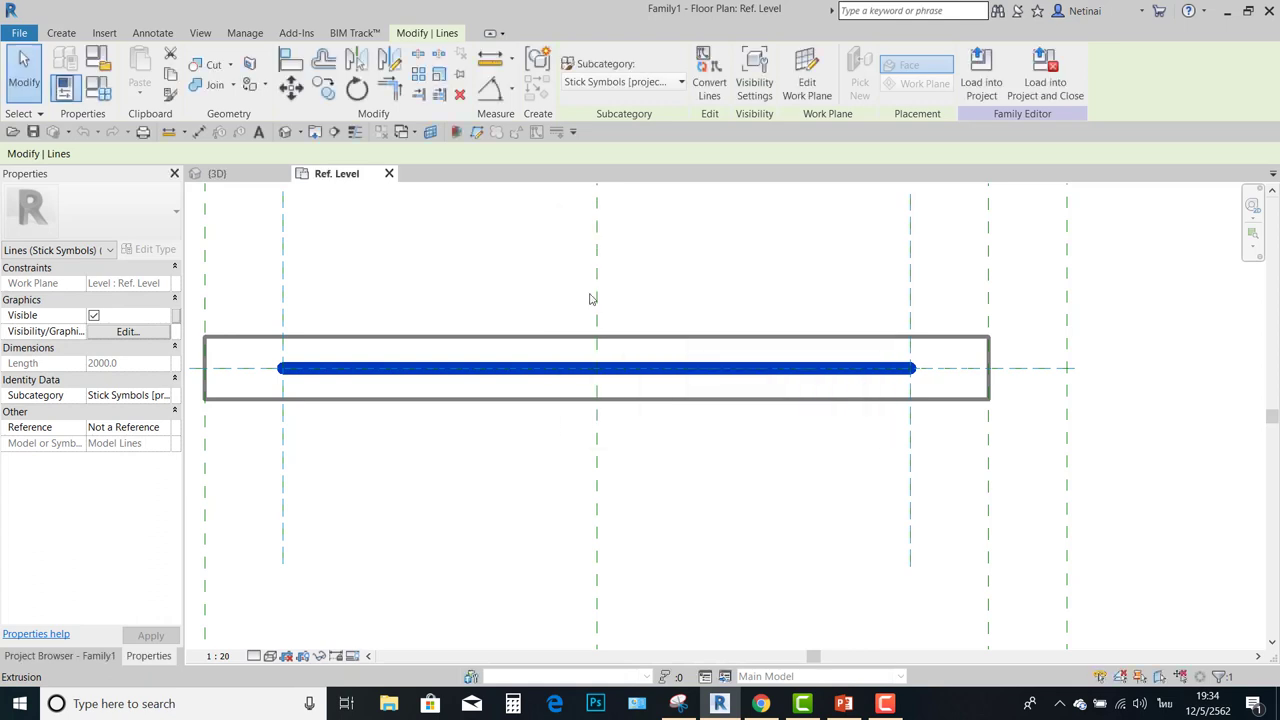
{"action": "left_click", "coordinate": [466, 338]}
{"action": "left_click", "coordinate": [125, 364]}
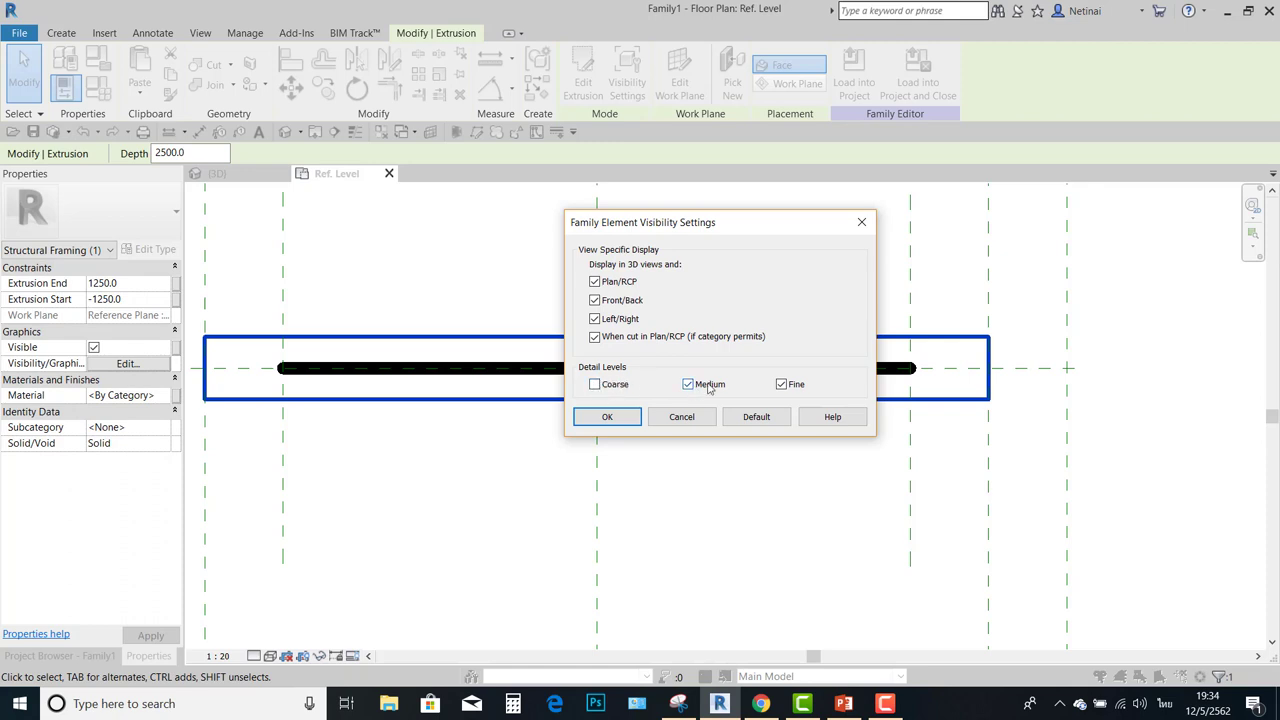
{"action": "left_click", "coordinate": [861, 222]}
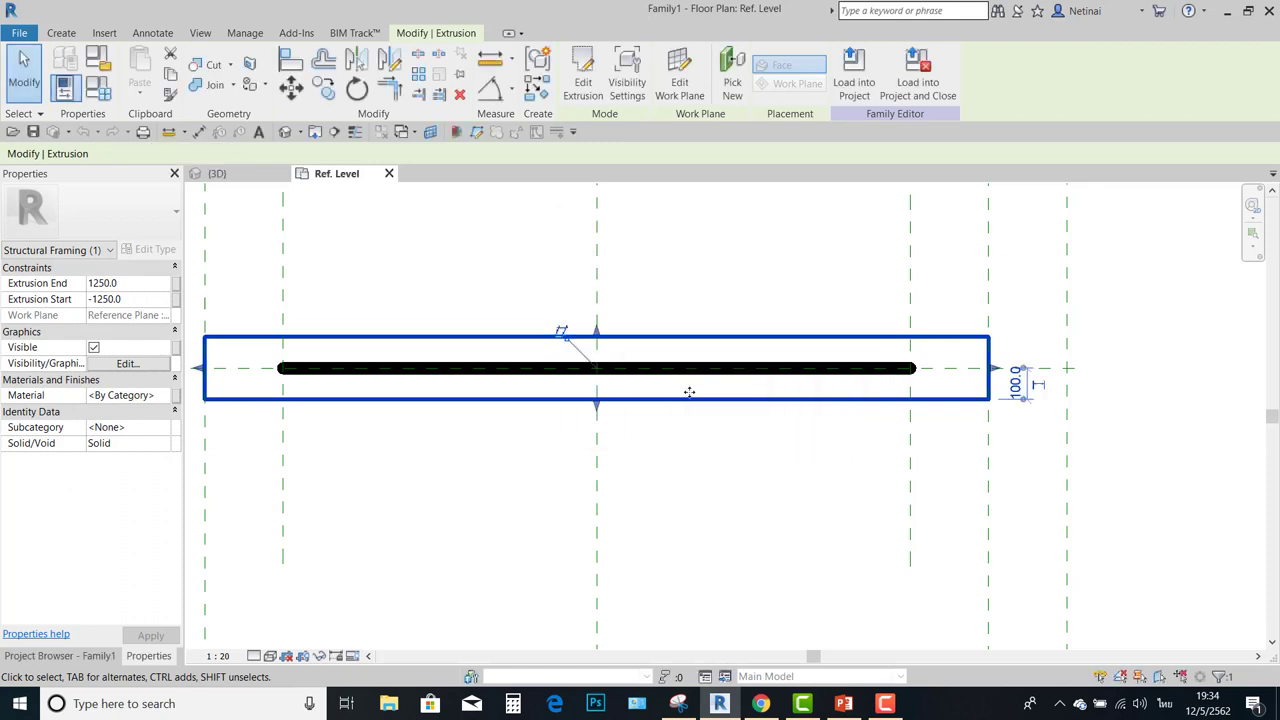
{"action": "scroll", "coordinate": [520, 477], "scroll_direction": "down", "scroll_amount": 2}
{"action": "left_click", "coordinate": [520, 474]}
{"action": "scroll", "coordinate": [528, 449], "scroll_direction": "down", "scroll_amount": 2}
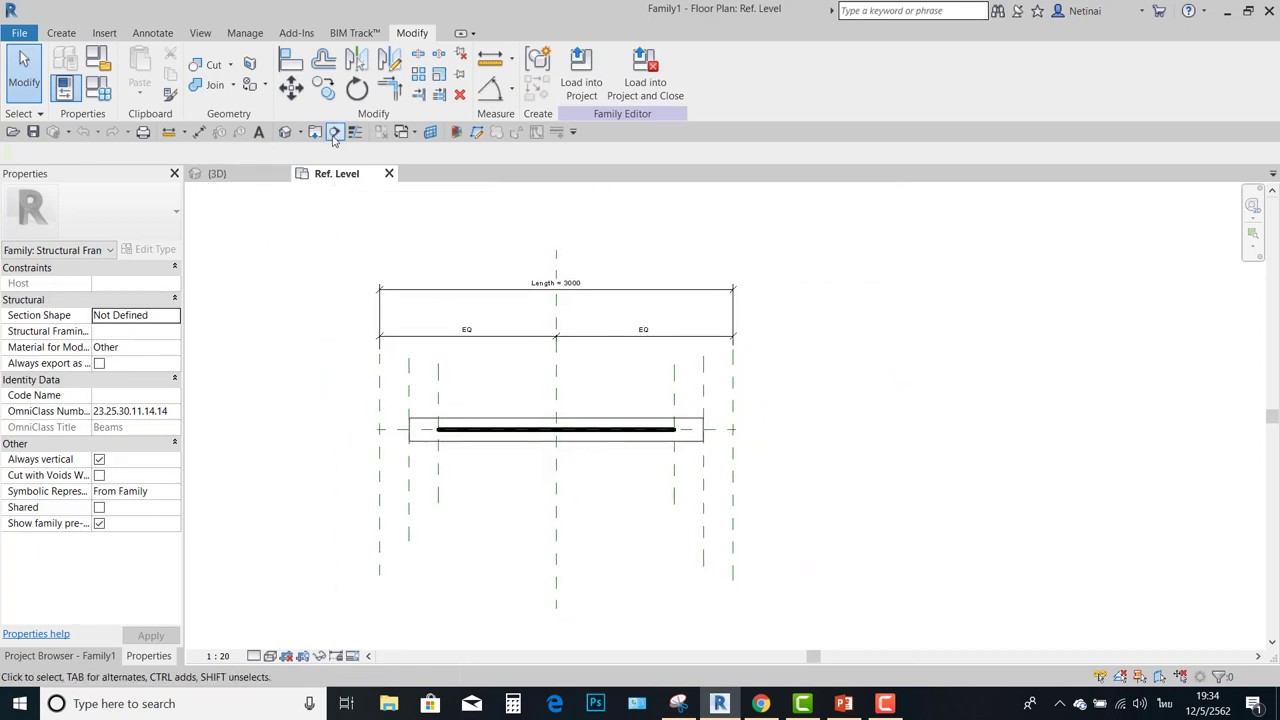
Cut a section across the beam, shorten its viewing depth, and go to the new section view.
{"action": "left_click", "coordinate": [497, 380]}
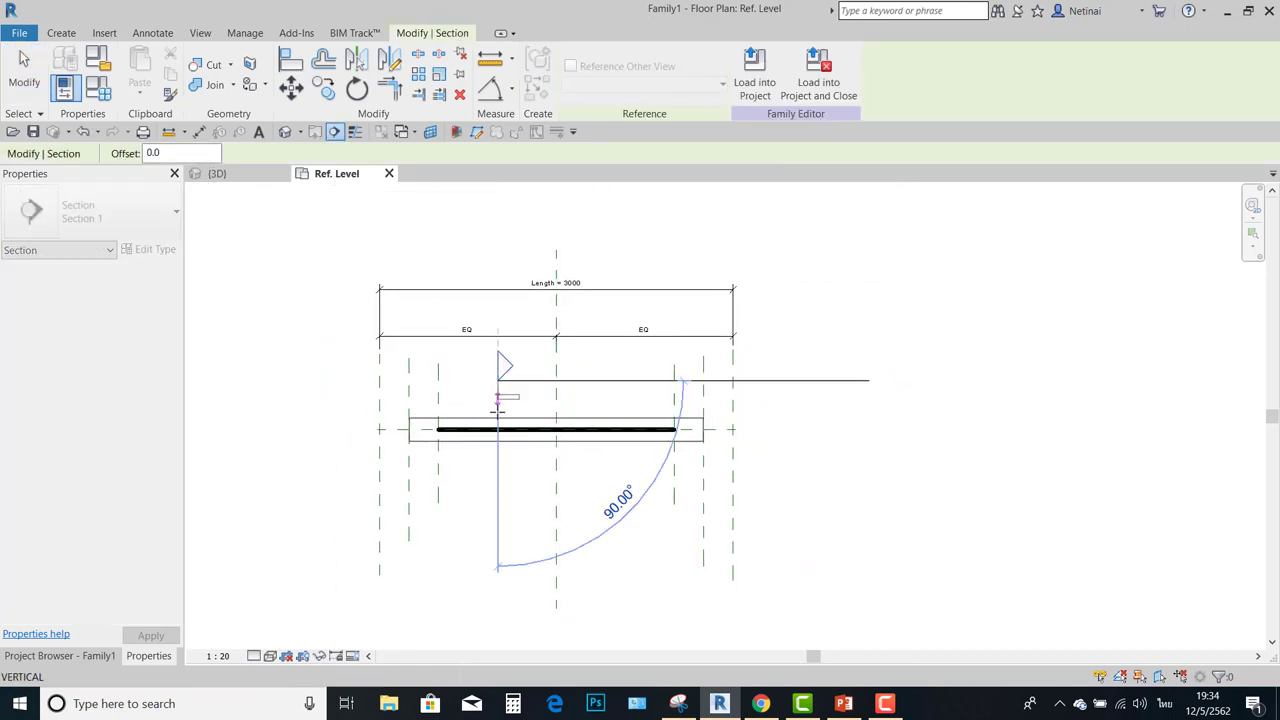
{"action": "left_click", "coordinate": [497, 467]}
{"action": "scroll", "coordinate": [535, 400], "scroll_direction": "up", "scroll_amount": 2}
{"action": "left_click_drag", "start_coordinate": [1018, 443], "coordinate": [677, 437]}
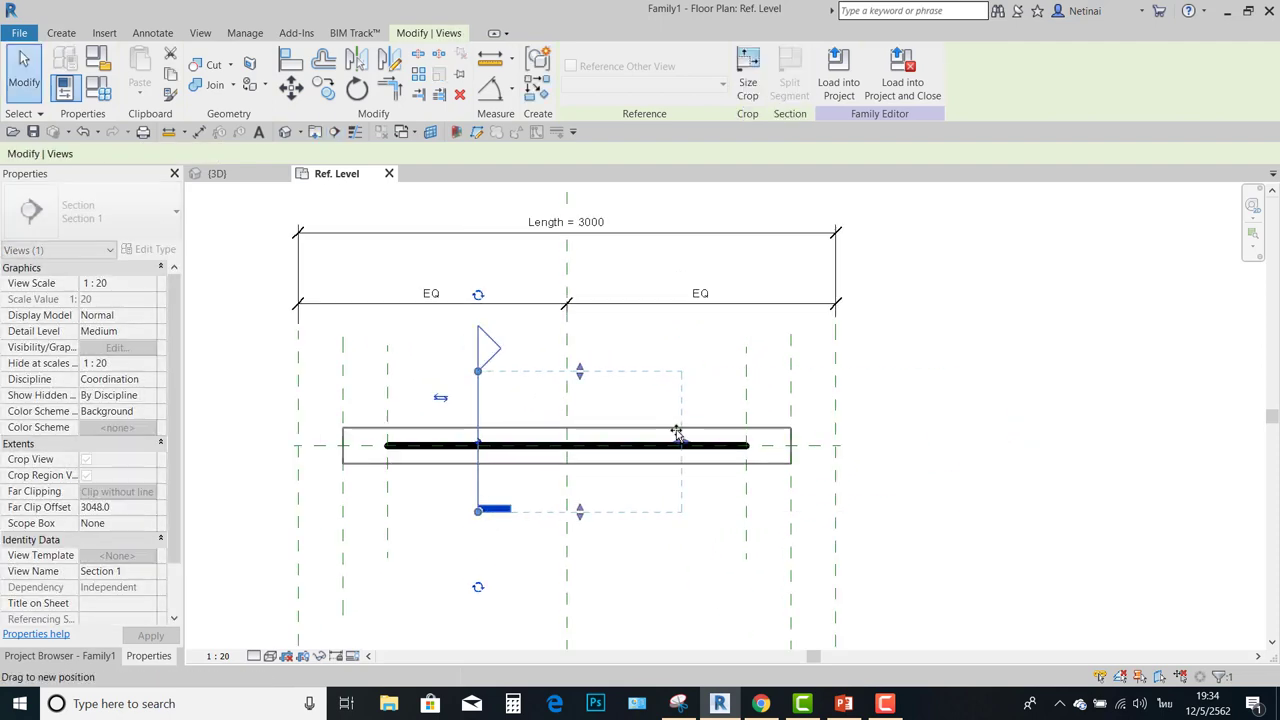
{"action": "key", "text": "Escape"}
{"action": "double_click", "coordinate": [500, 355]}
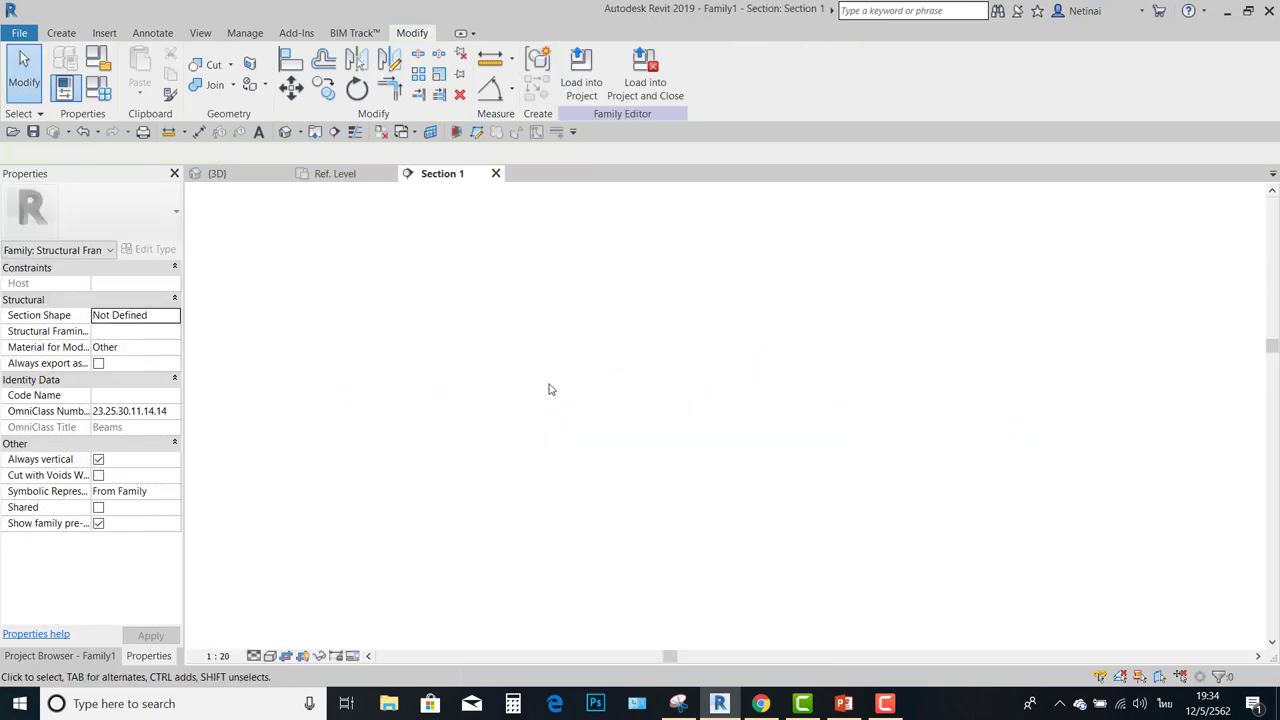
Turn on thin lines and edit the sketch of the rectangular beam extrusion.
{"action": "scroll", "coordinate": [740, 440], "scroll_direction": "up", "scroll_amount": 5}
{"action": "scroll", "coordinate": [700, 423], "scroll_direction": "up", "scroll_amount": 1}
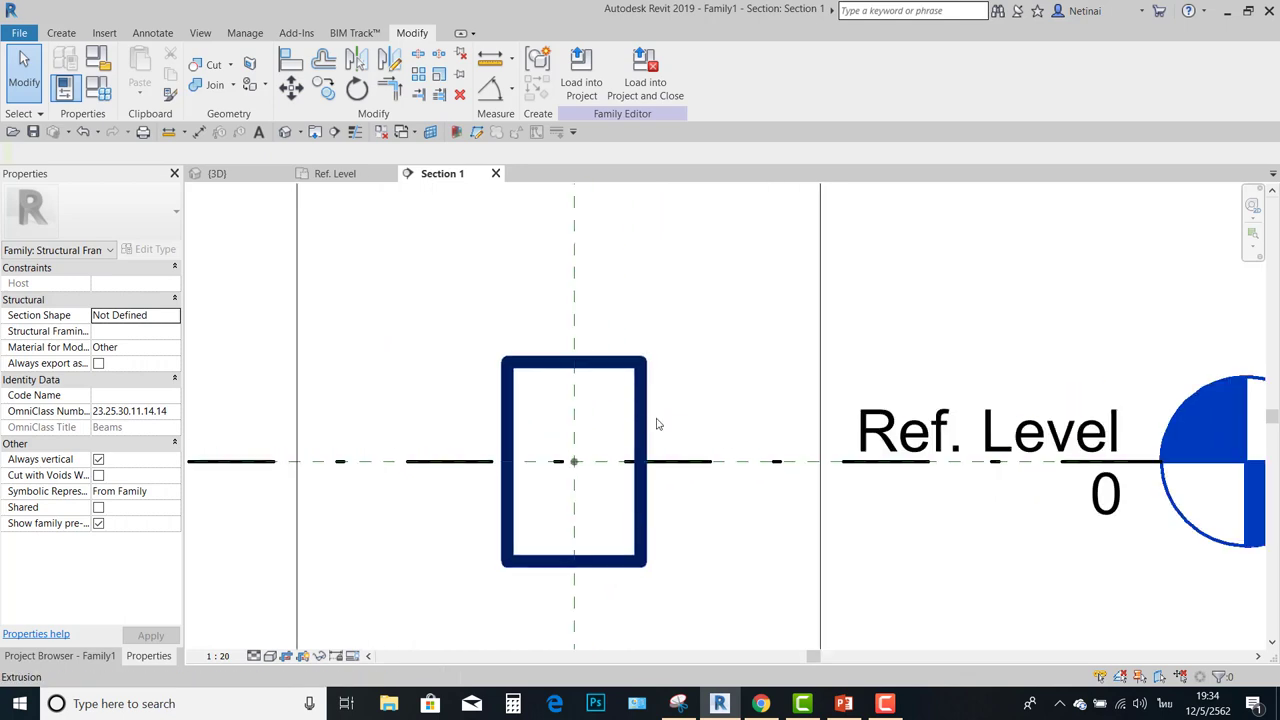
{"action": "scroll", "coordinate": [645, 410], "scroll_direction": "up", "scroll_amount": 1}
{"action": "left_click", "coordinate": [638, 396]}
{"action": "middle_click_drag", "start_coordinate": [593, 352], "coordinate": [565, 313]}
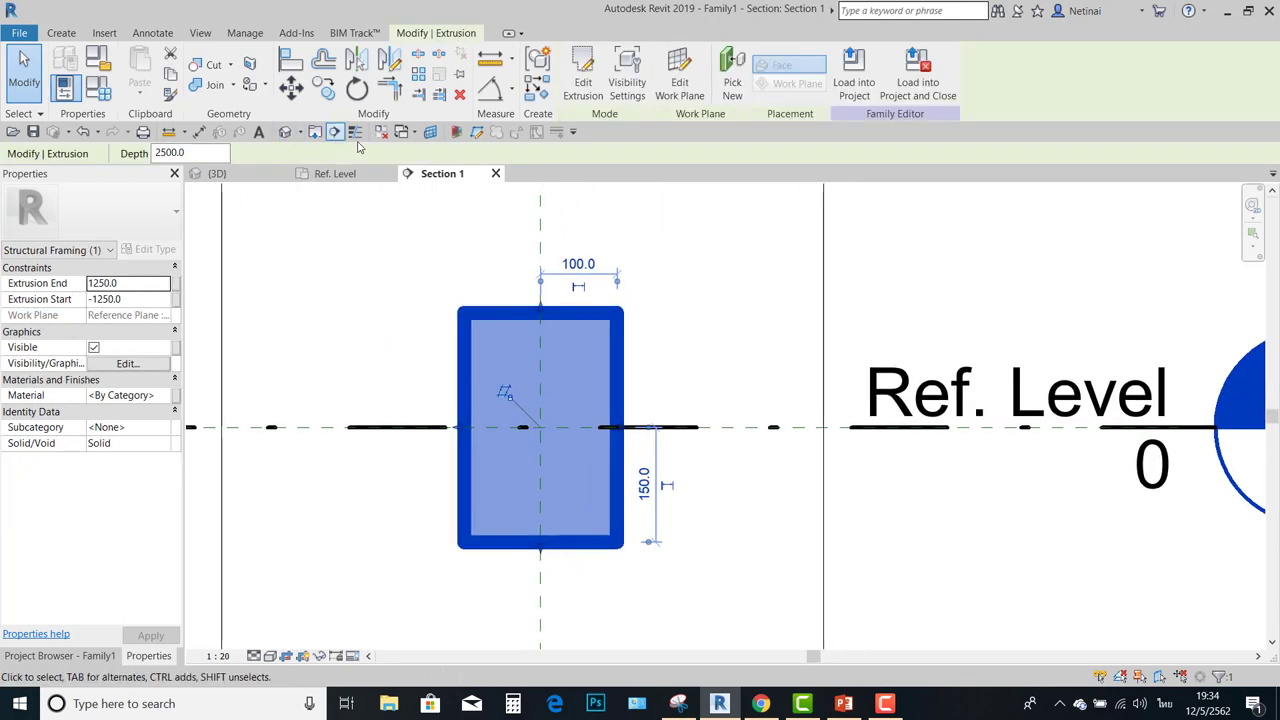
{"action": "left_click", "coordinate": [355, 132]}
{"action": "left_click", "coordinate": [404, 247]}
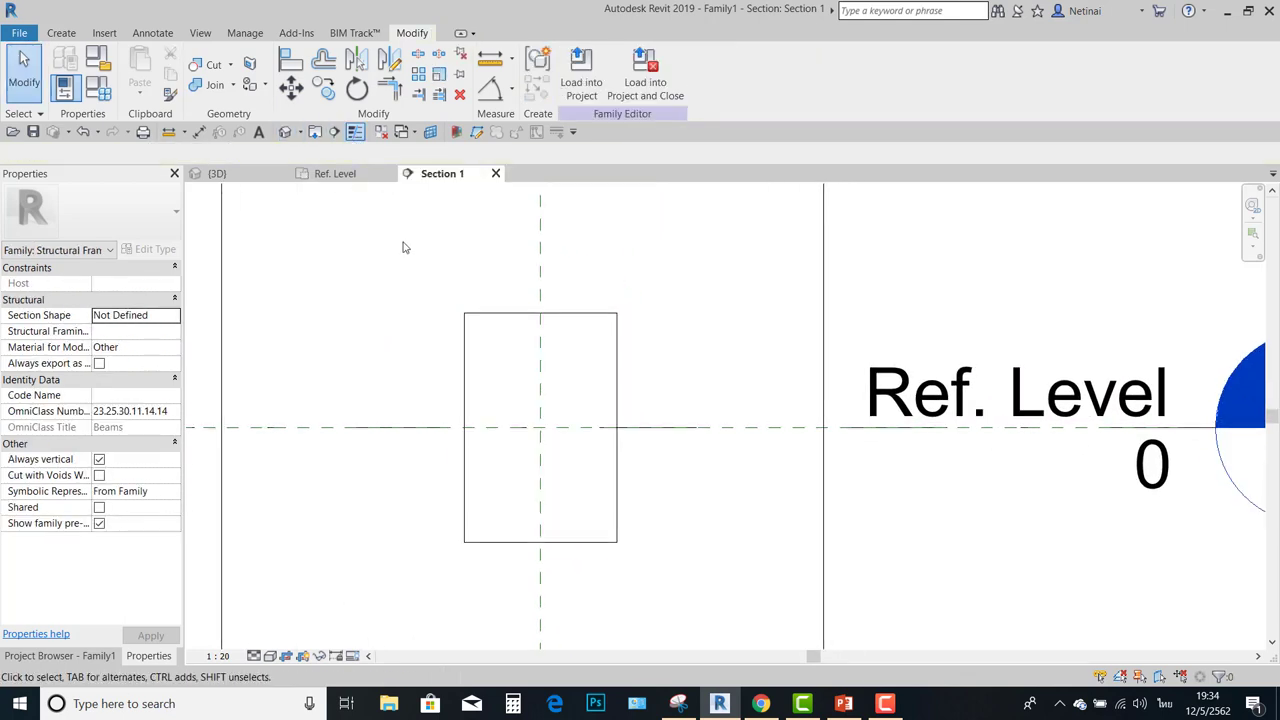
{"action": "left_click", "coordinate": [572, 312]}
{"action": "left_click", "coordinate": [584, 90]}
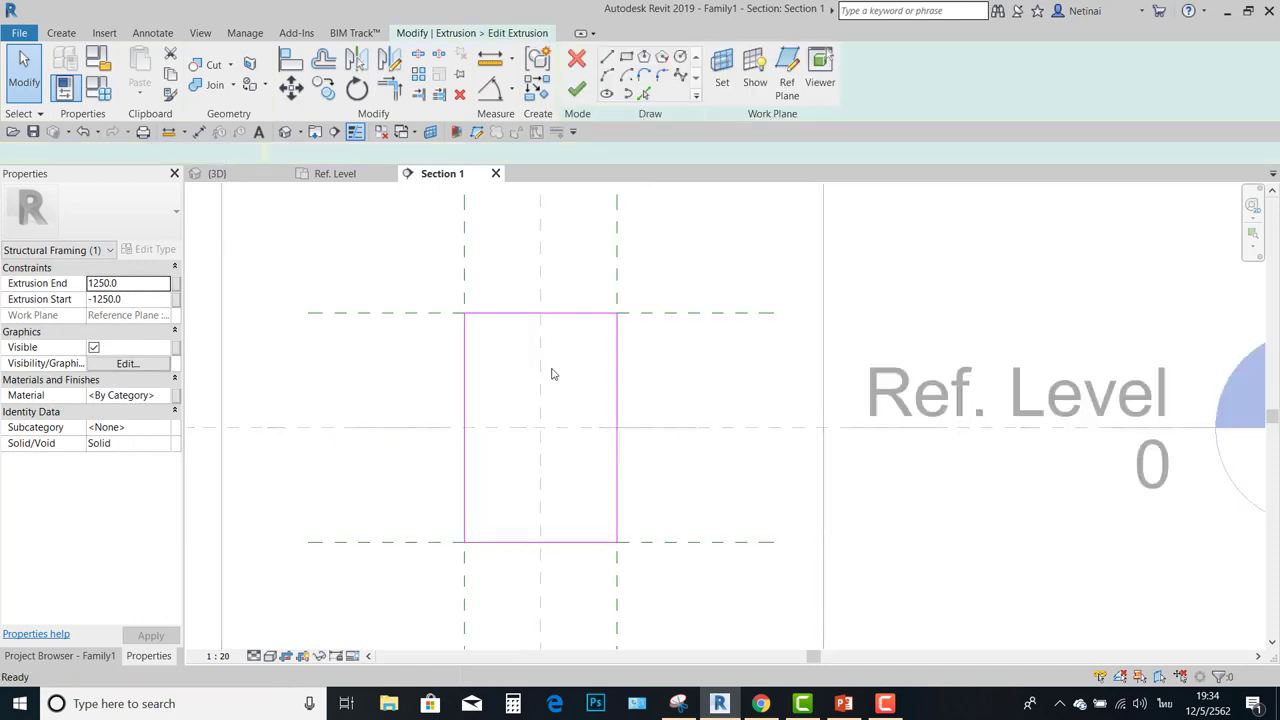
Window-select the four magenta rectangle sketch lines and delete them.
{"action": "scroll", "coordinate": [568, 368], "scroll_direction": "down", "scroll_amount": 1}
{"action": "scroll", "coordinate": [590, 365], "scroll_direction": "down", "scroll_amount": 1}
{"action": "scroll", "coordinate": [620, 350], "scroll_direction": "up", "scroll_amount": 2}
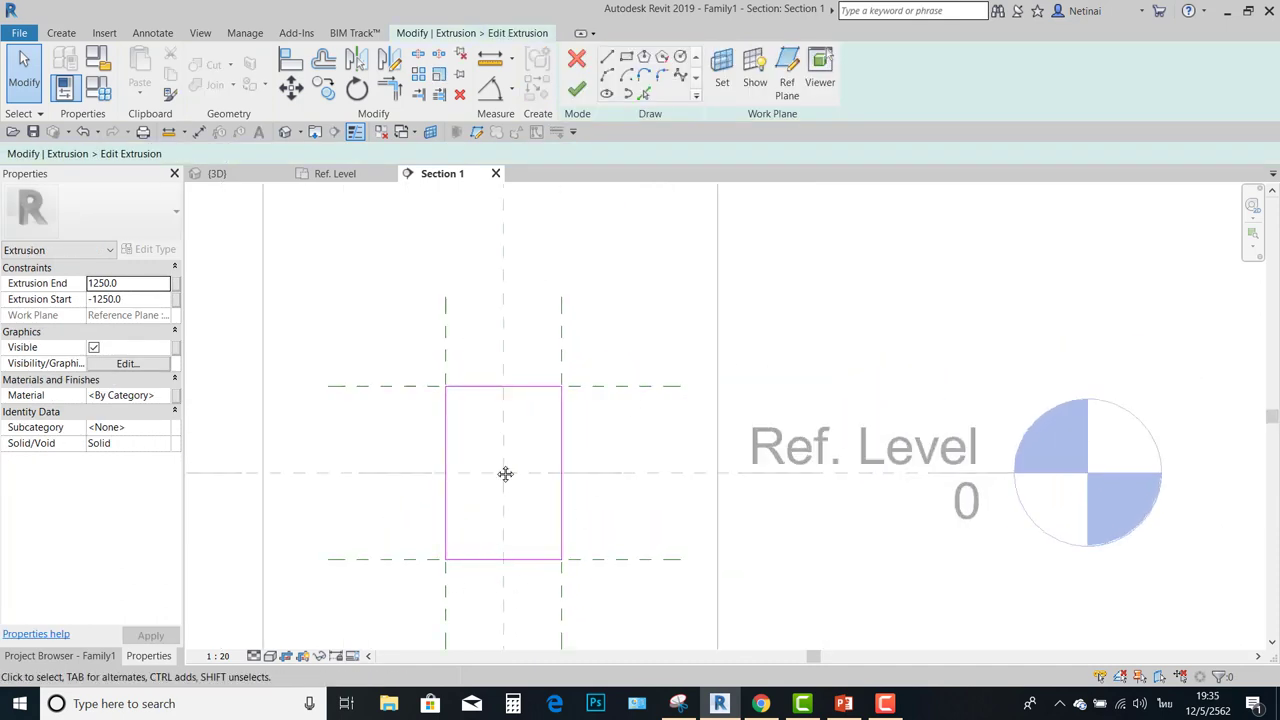
{"action": "middle_click_drag", "start_coordinate": [503, 474], "coordinate": [517, 436]}
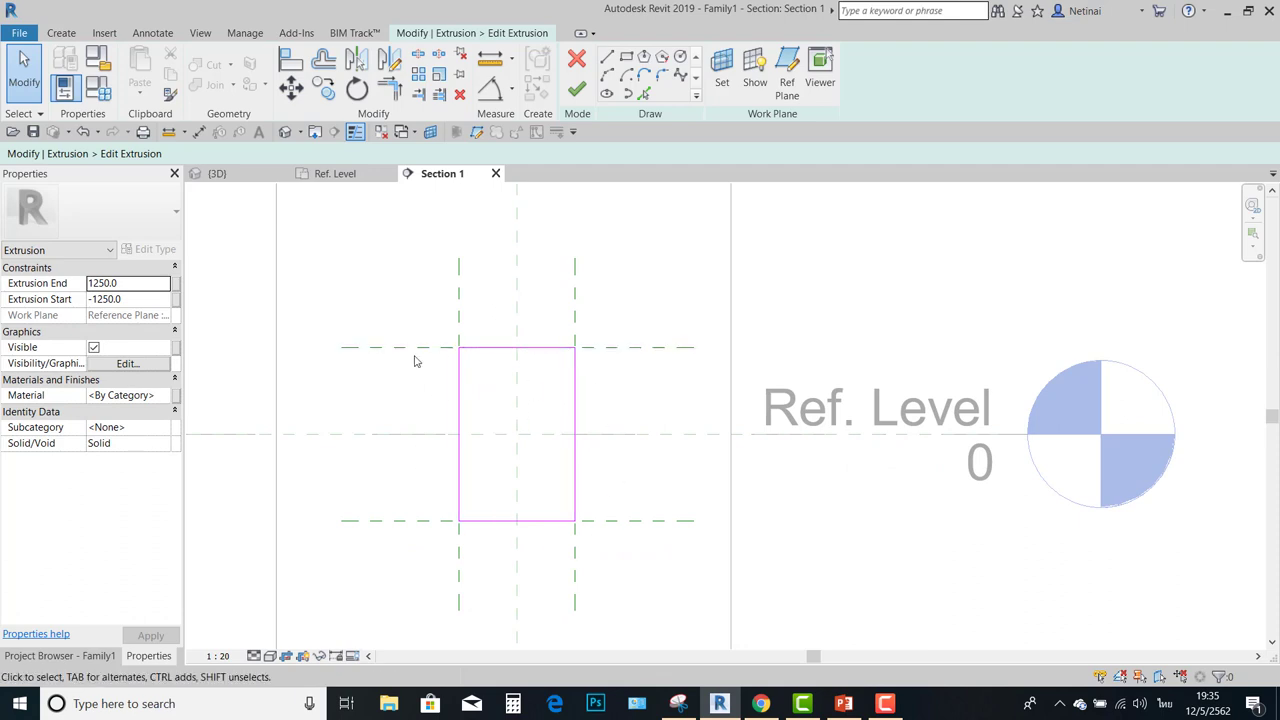
{"action": "mouse_move", "coordinate": [479, 375]}
{"action": "middle_mouse_down"}
{"action": "mouse_move", "coordinate": [523, 371]}
{"action": "mouse_move", "coordinate": [532, 350]}
{"action": "middle_mouse_up"}
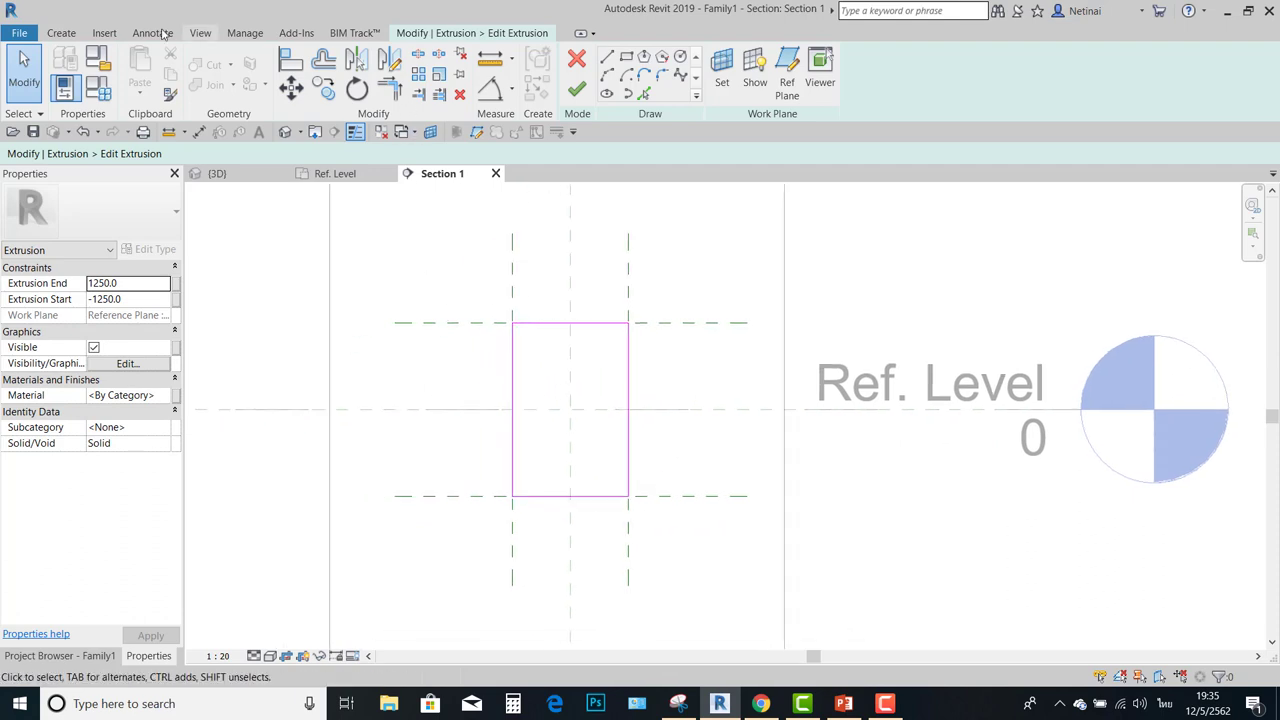
{"action": "left_click_drag", "start_coordinate": [474, 304], "coordinate": [680, 548]}
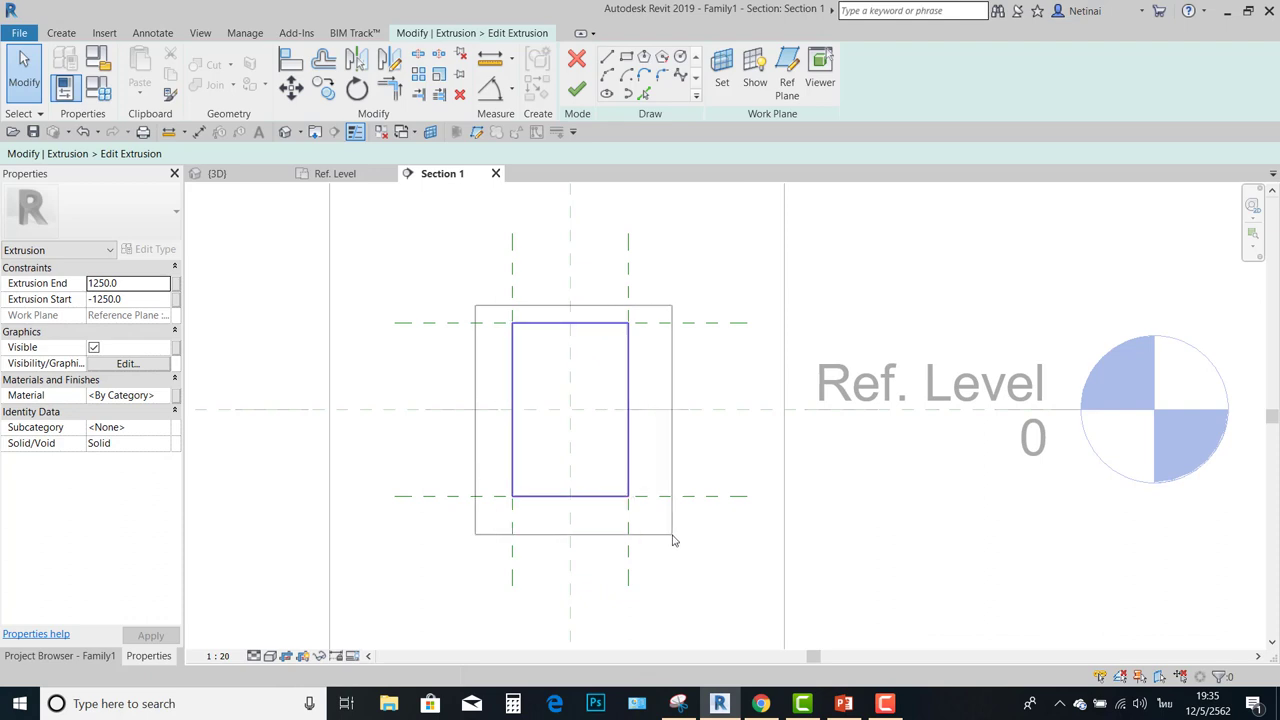
{"action": "key", "text": "Delete"}
{"action": "middle_click_drag", "start_coordinate": [660, 383], "coordinate": [621, 364]}
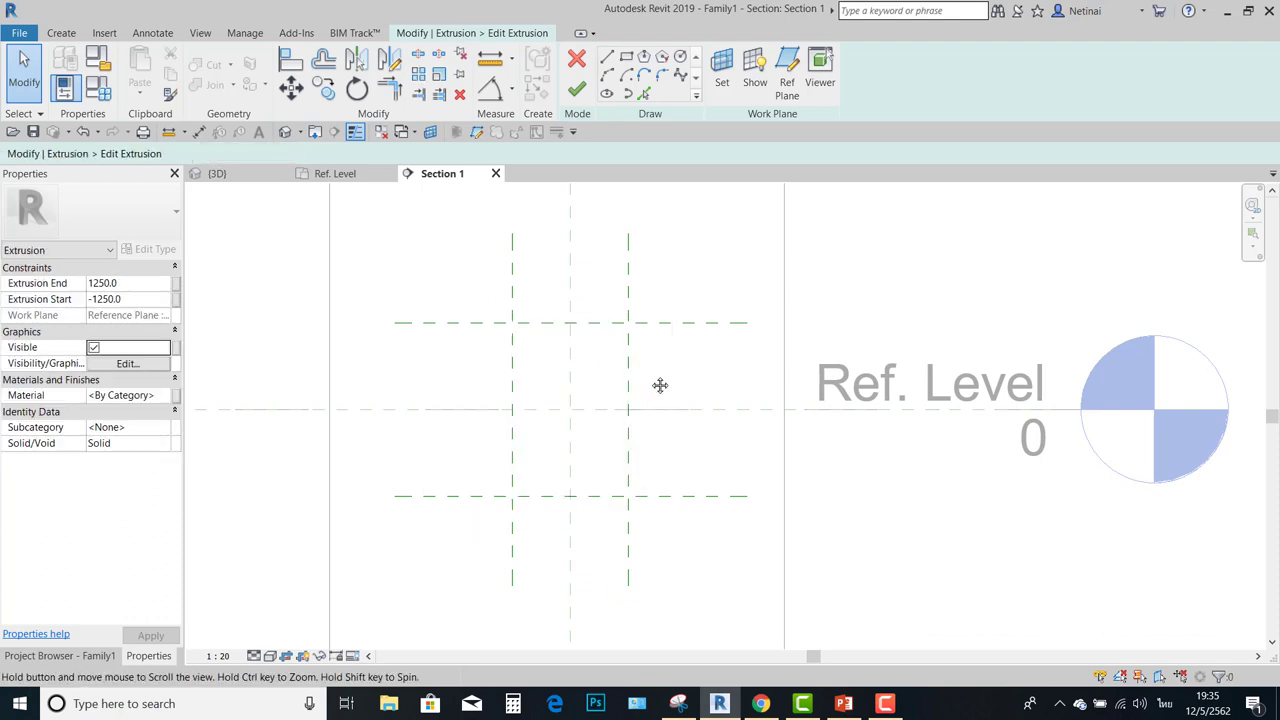
{"action": "scroll", "coordinate": [621, 364], "scroll_direction": "up", "scroll_amount": 1}
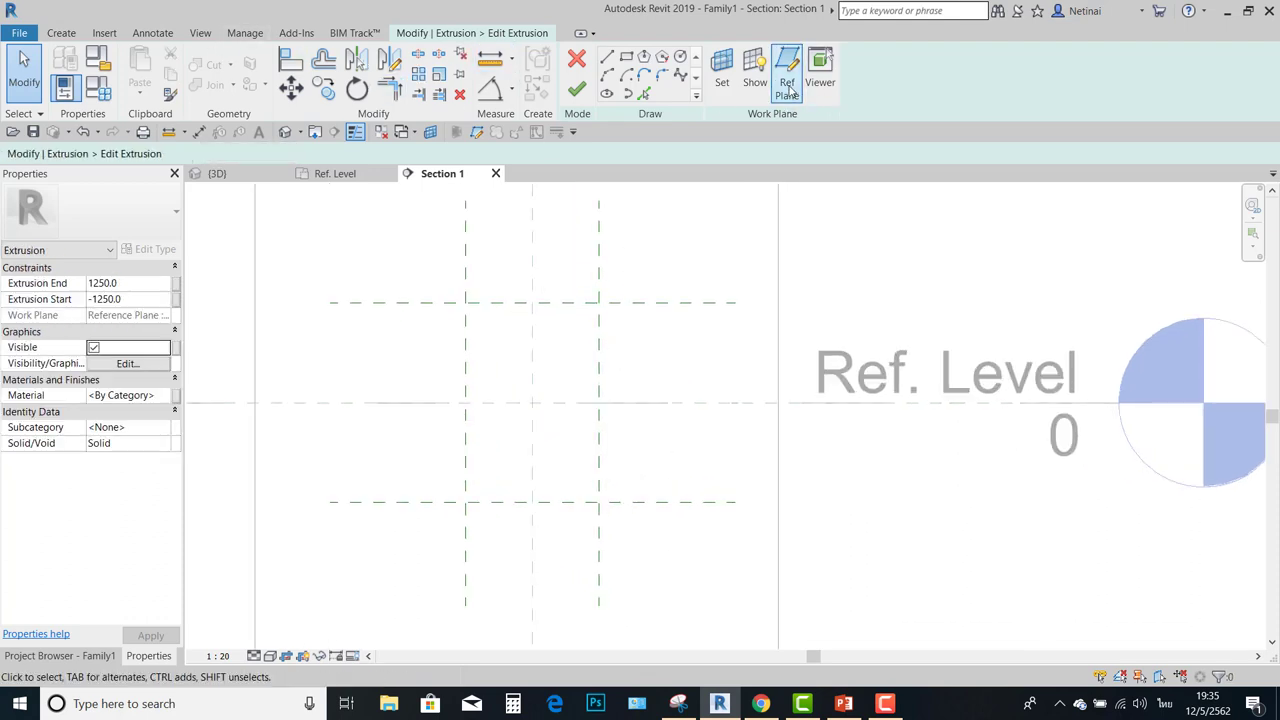
Draw four reference planes just inside the left, right, top and bottom edges.
{"action": "left_click", "coordinate": [787, 92]}
{"action": "scroll", "coordinate": [506, 330], "scroll_direction": "up", "scroll_amount": 1}
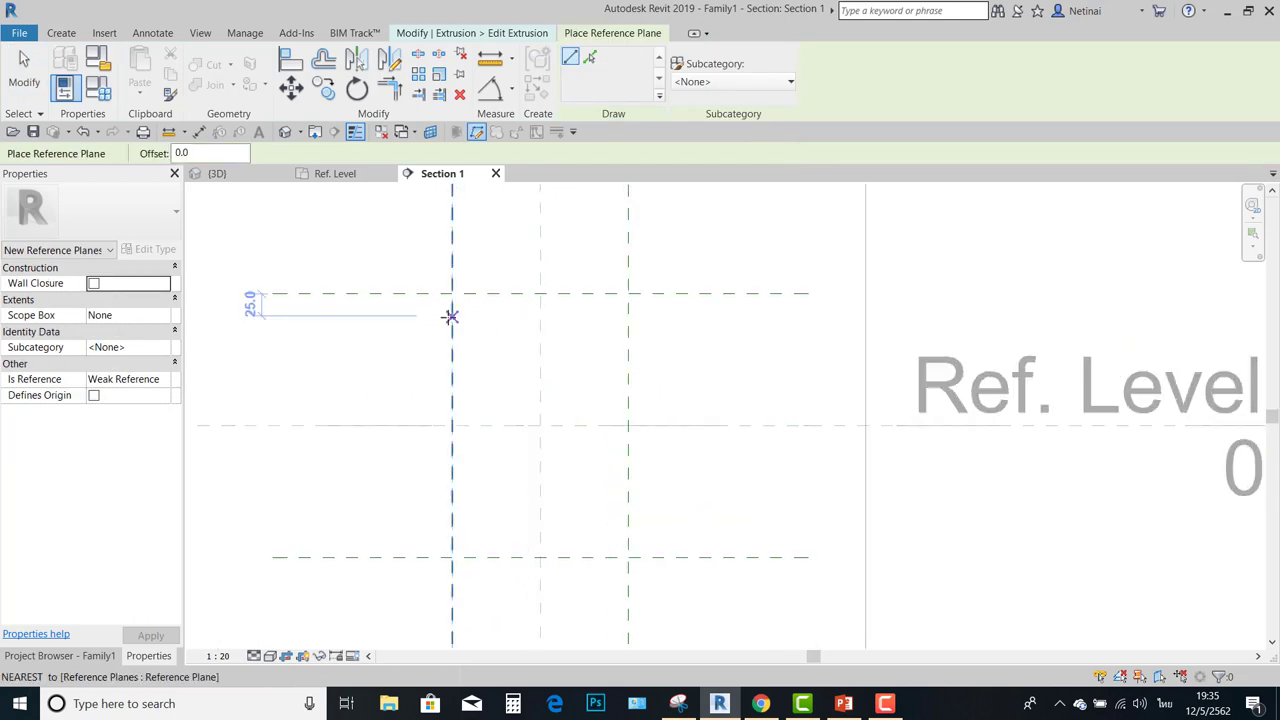
{"action": "left_click", "coordinate": [463, 270]}
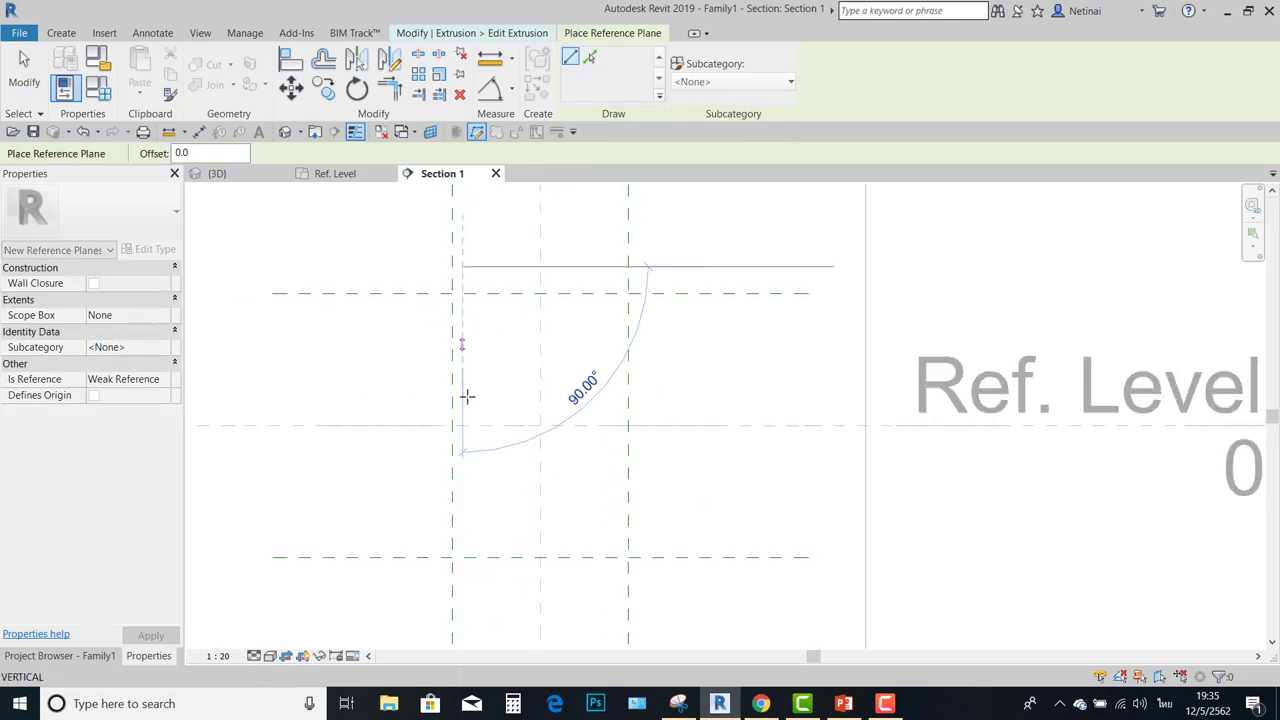
{"action": "left_click", "coordinate": [463, 587]}
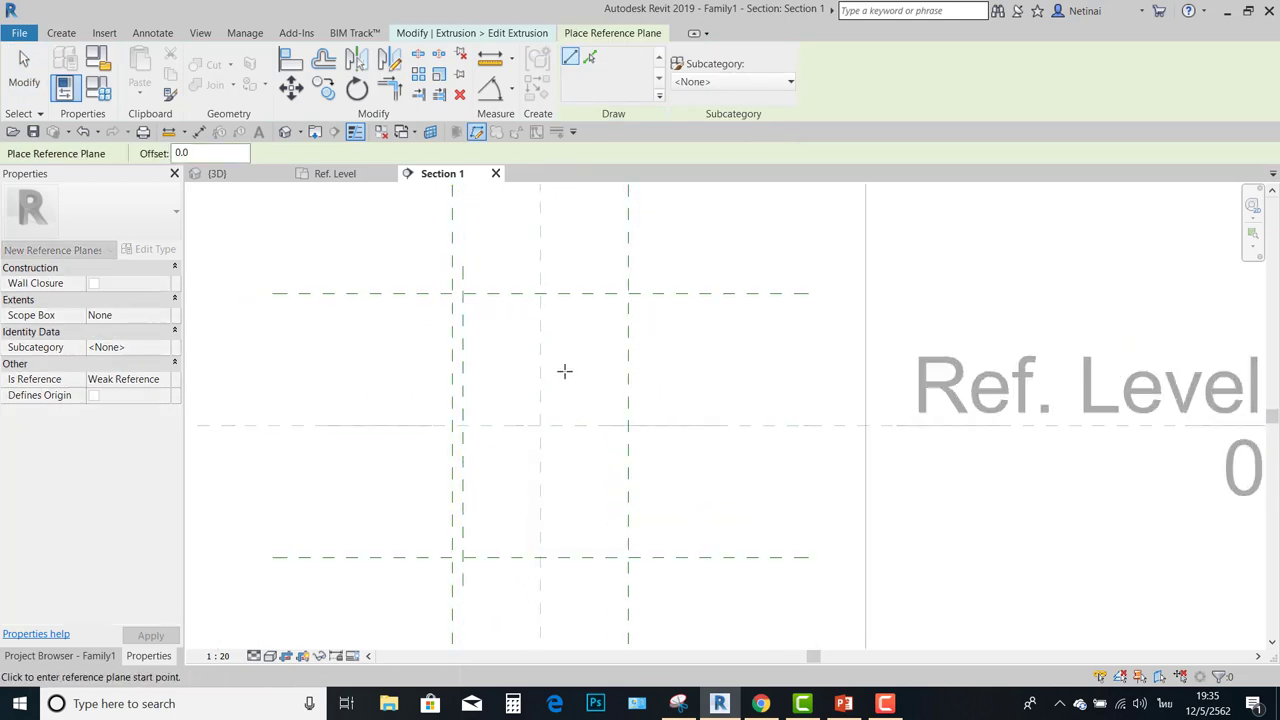
{"action": "left_click", "coordinate": [615, 266]}
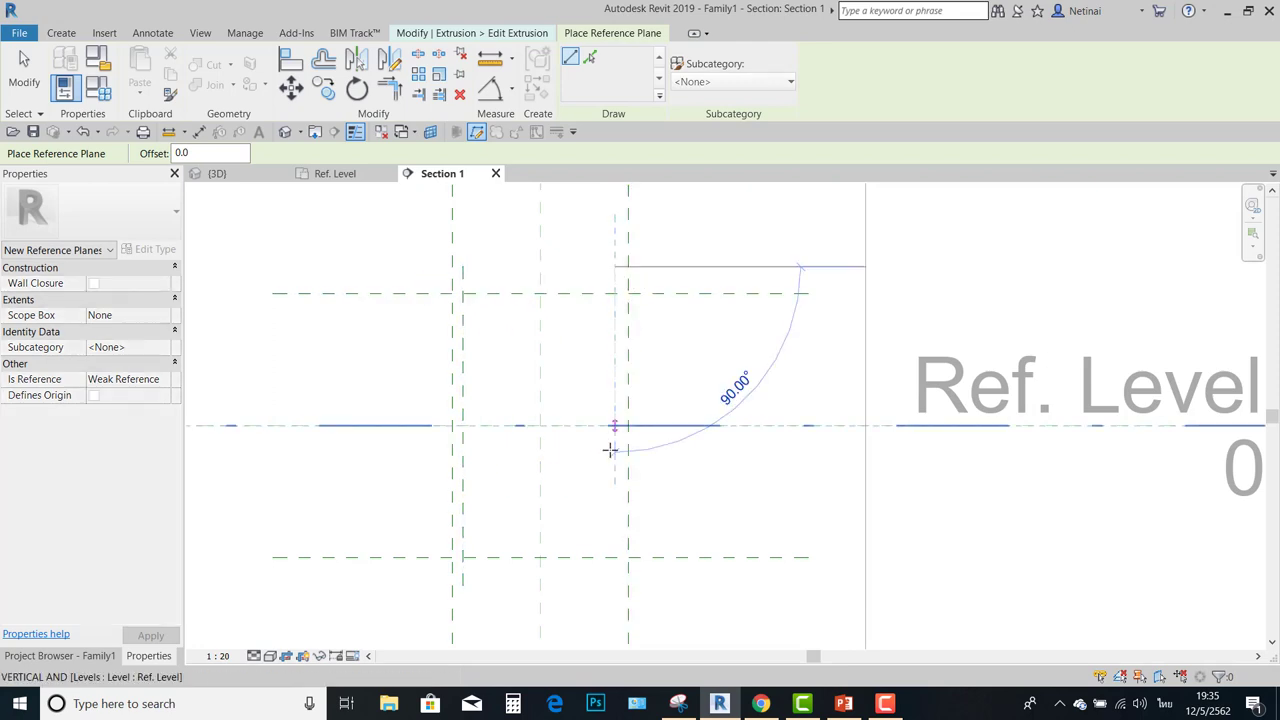
{"action": "left_click", "coordinate": [616, 586]}
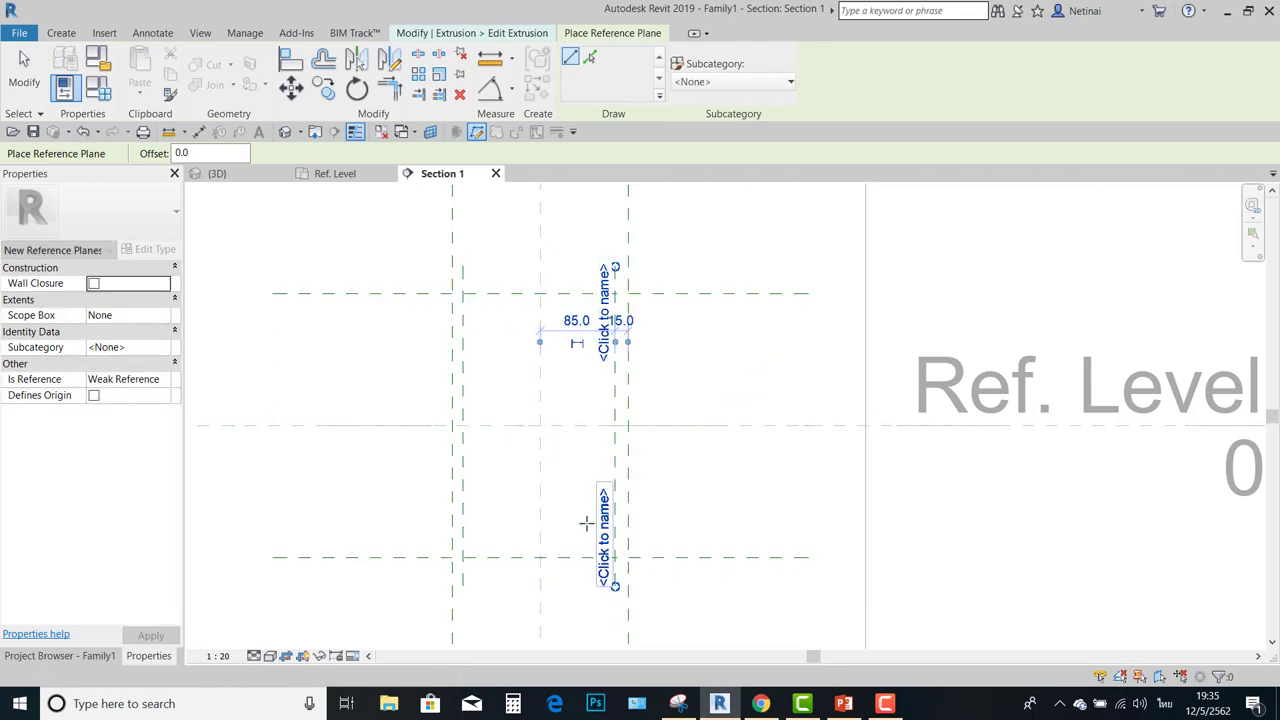
{"action": "left_click", "coordinate": [420, 313]}
{"action": "left_click", "coordinate": [632, 313]}
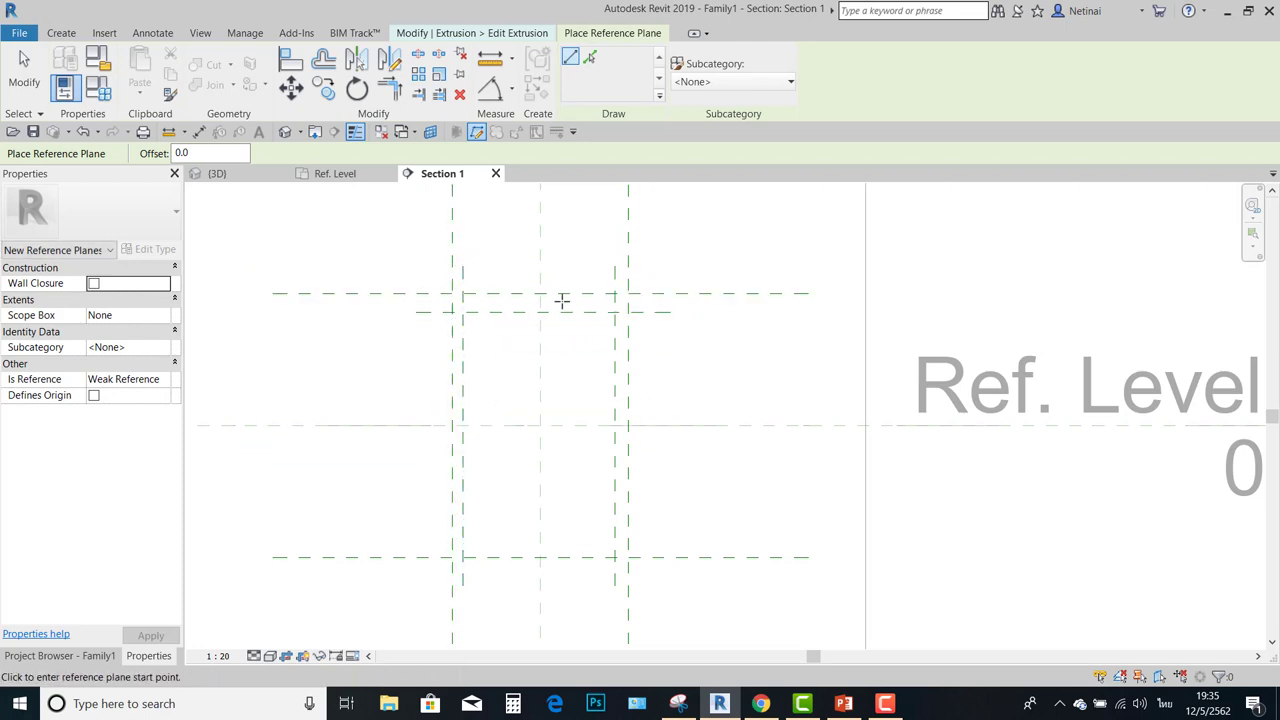
{"action": "left_click", "coordinate": [413, 537]}
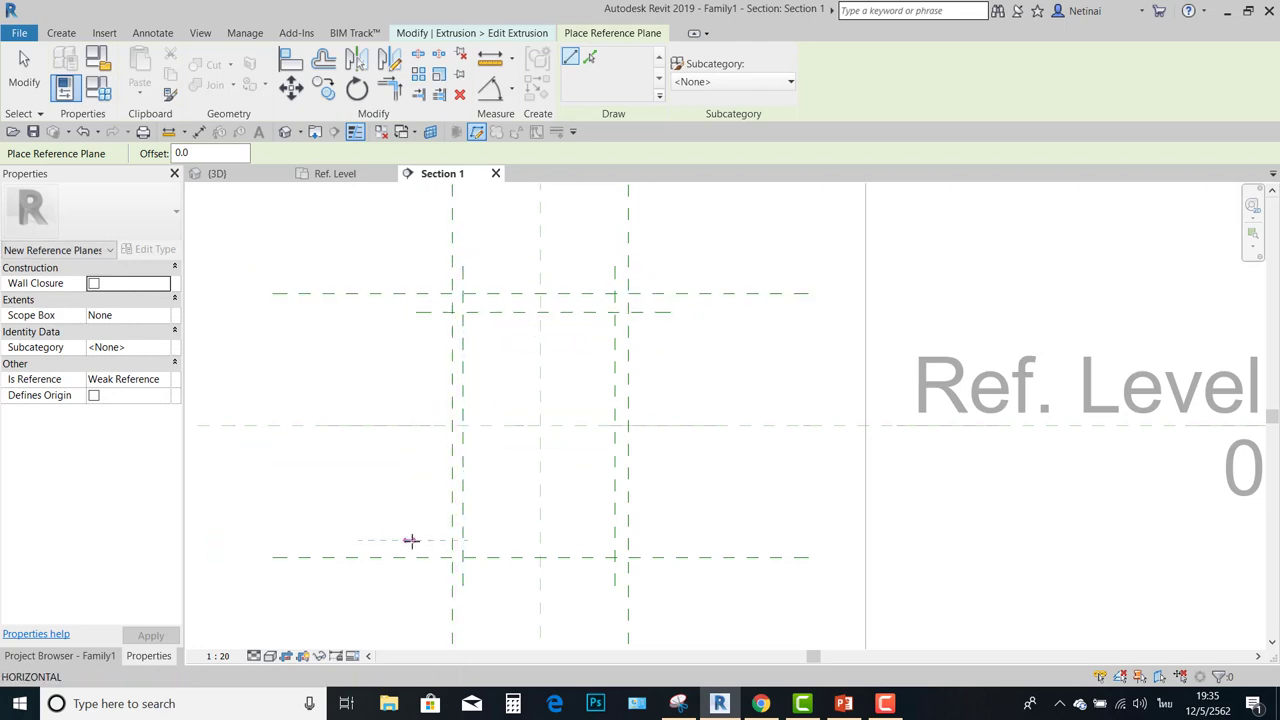
{"action": "left_click", "coordinate": [670, 540]}
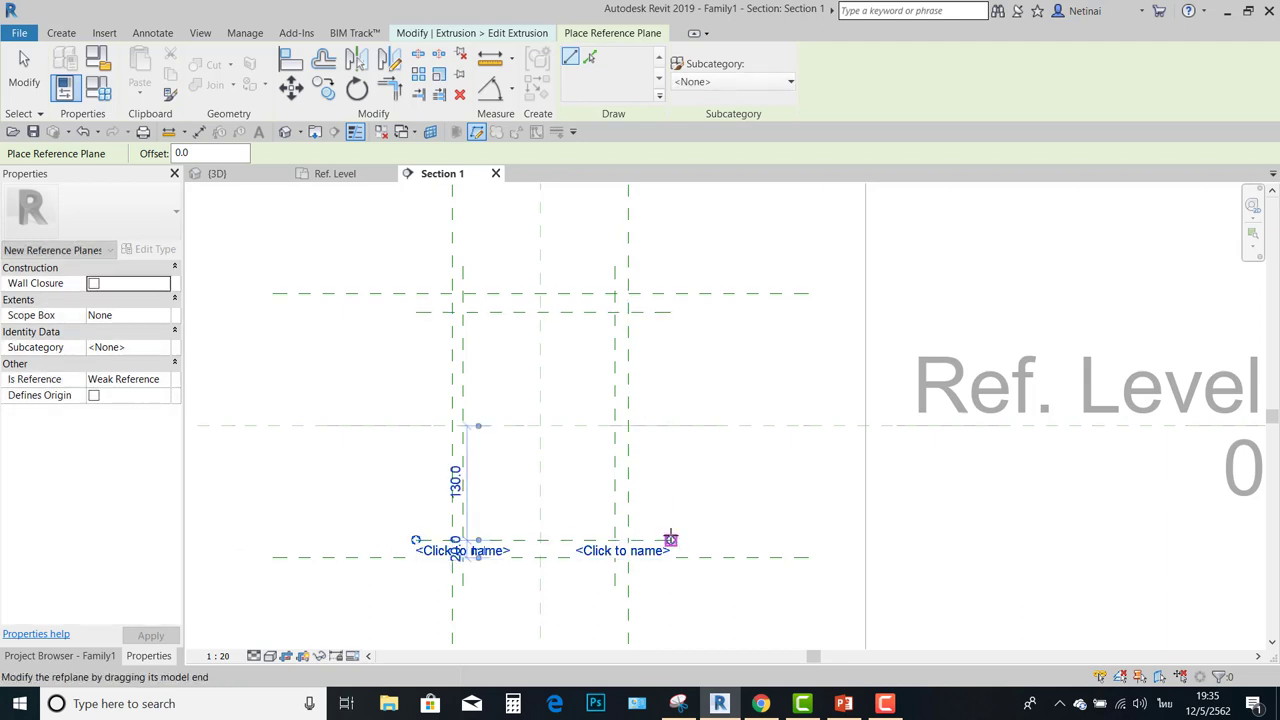
{"action": "key", "text": "Escape"}
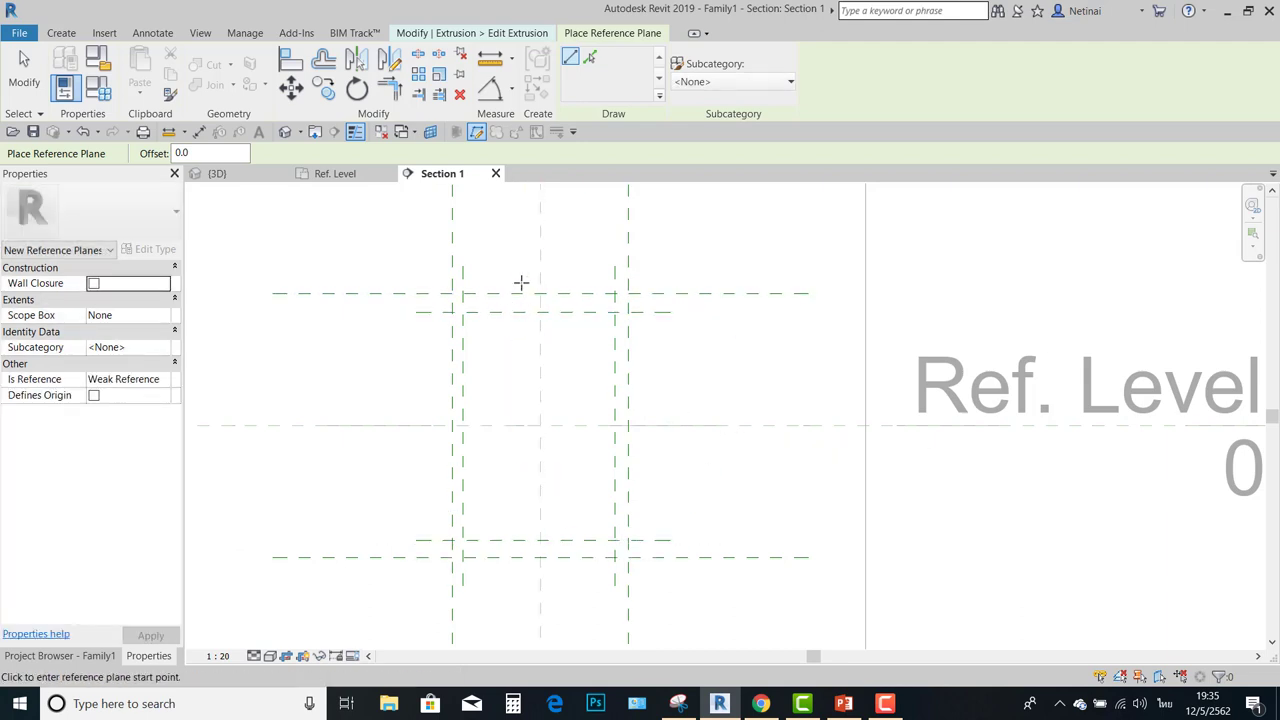
Add two vertical reference planes flanking the centre plane.
{"action": "left_click", "coordinate": [528, 267]}
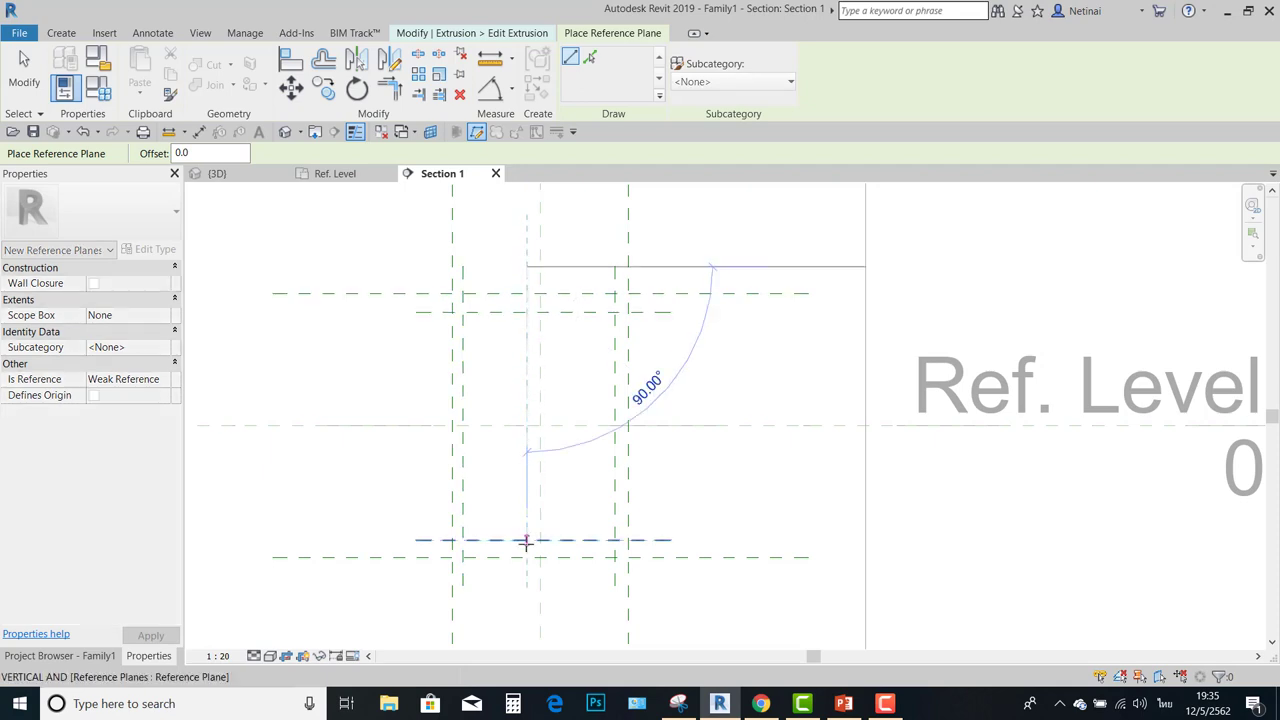
{"action": "left_click", "coordinate": [527, 583]}
{"action": "left_click", "coordinate": [557, 280]}
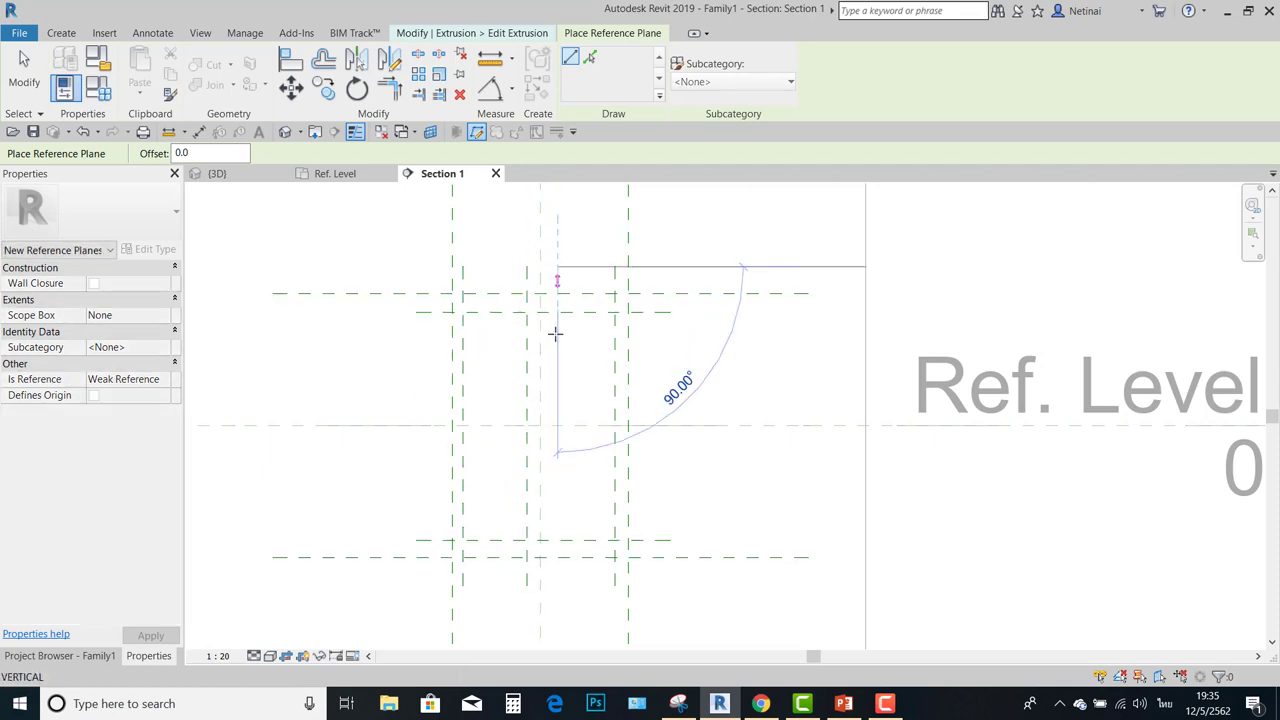
{"action": "left_click", "coordinate": [557, 583]}
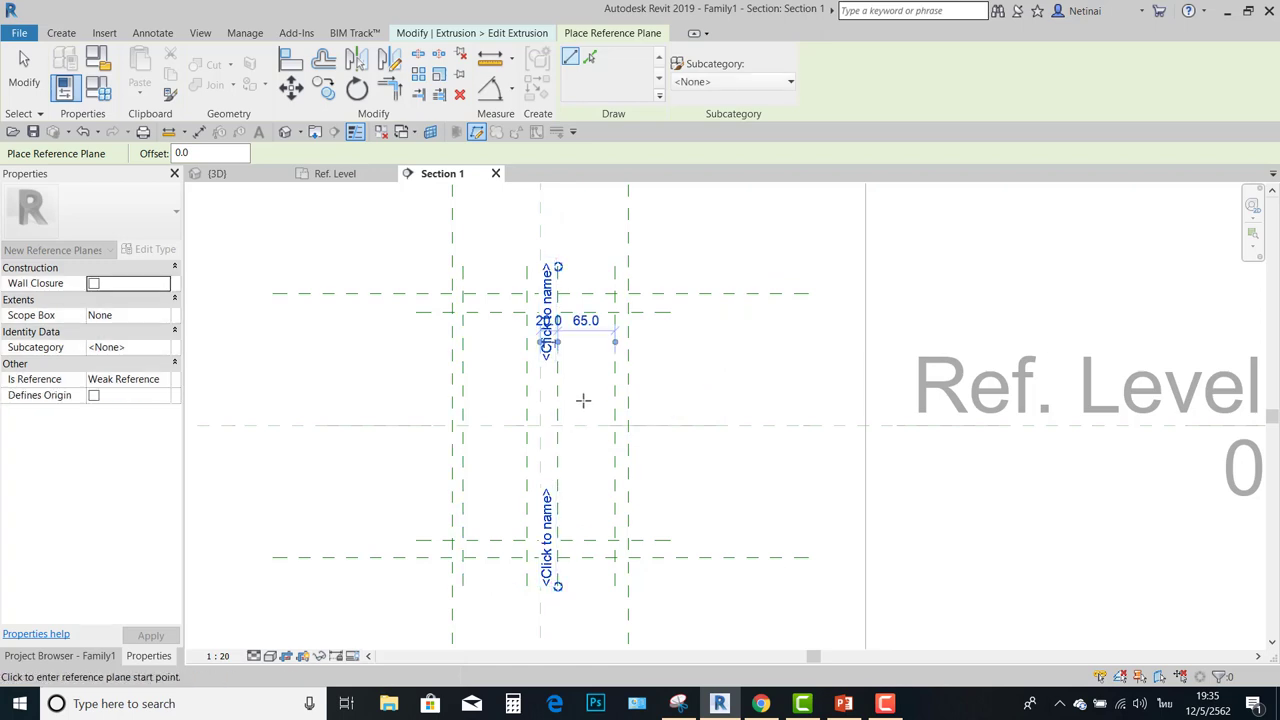
{"action": "key", "text": "Escape"}
{"action": "key", "text": "Escape"}
{"action": "scroll", "coordinate": [575, 331], "scroll_direction": "up", "scroll_amount": 1}
{"action": "scroll", "coordinate": [534, 248], "scroll_direction": "up", "scroll_amount": 1}
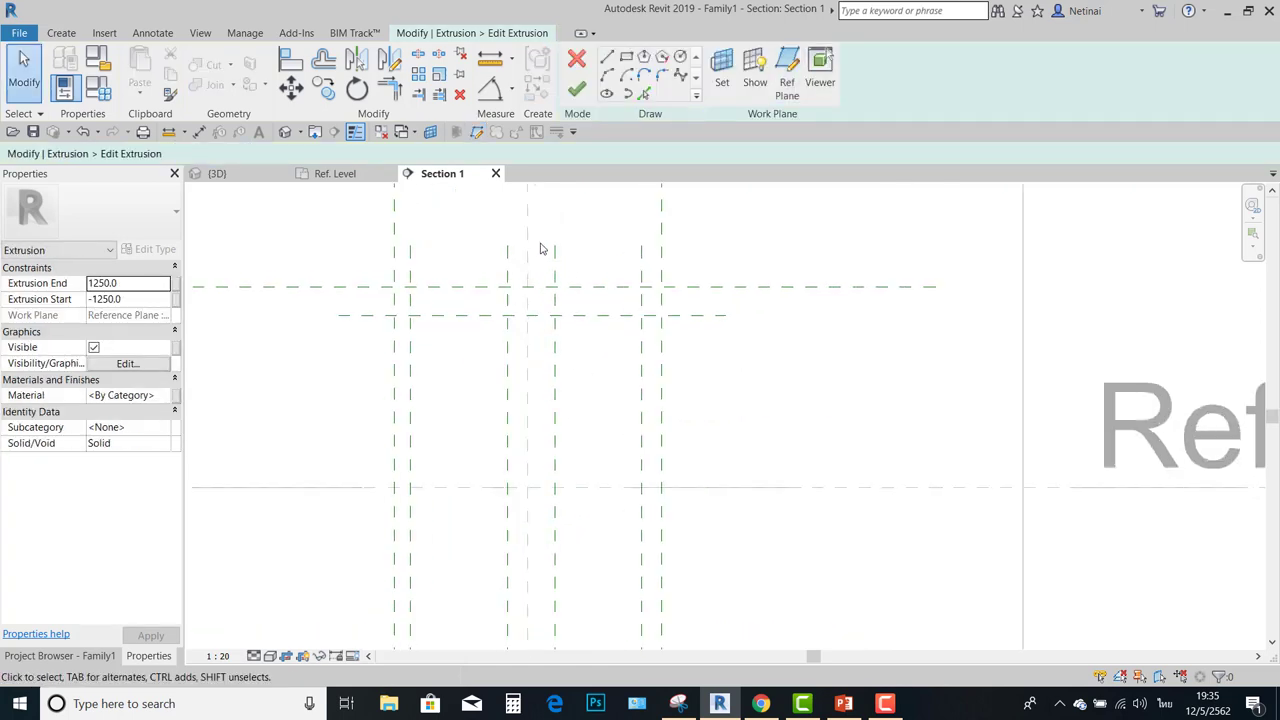
{"action": "scroll", "coordinate": [543, 249], "scroll_direction": "up", "scroll_amount": 1}
Dimension the pair around the centre line, set view scale to 1:5, and make it EQ.
{"action": "key", "text": "d"}
{"action": "key", "text": "i"}
{"action": "left_click", "coordinate": [537, 290]}
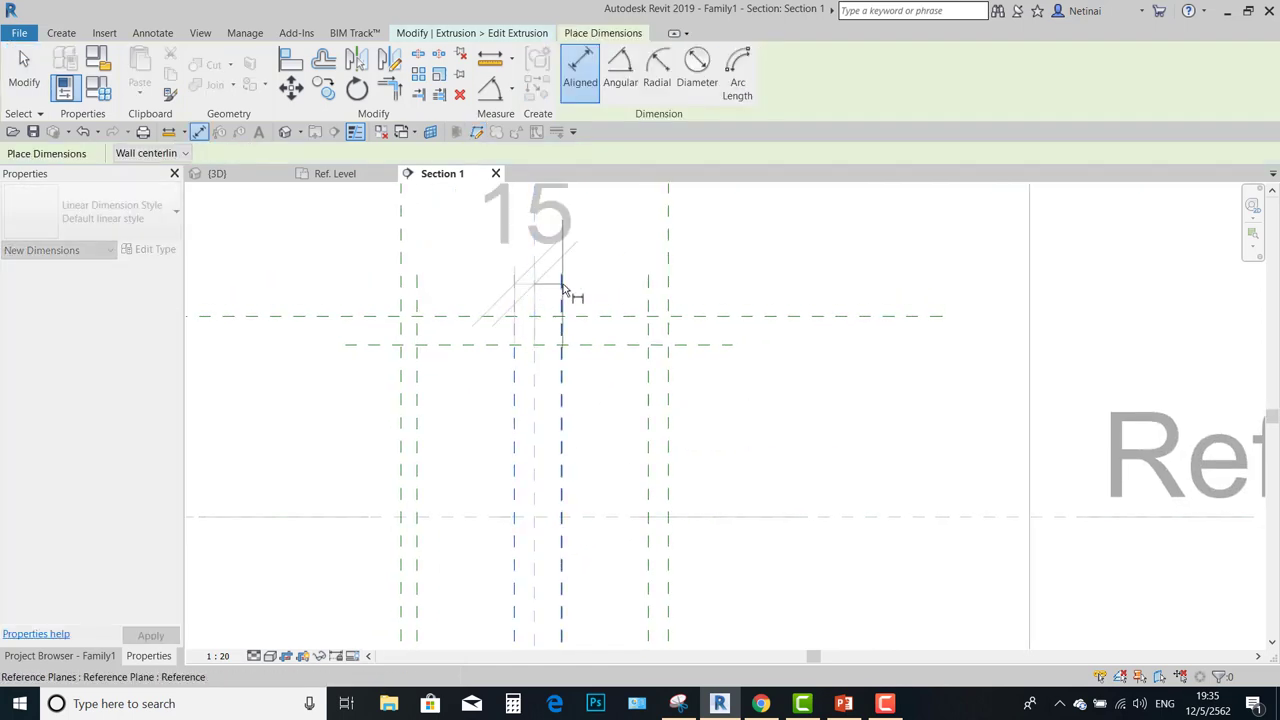
{"action": "left_click", "coordinate": [563, 286]}
{"action": "middle_click_drag", "start_coordinate": [597, 263], "coordinate": [594, 337]}
{"action": "left_click", "coordinate": [594, 337]}
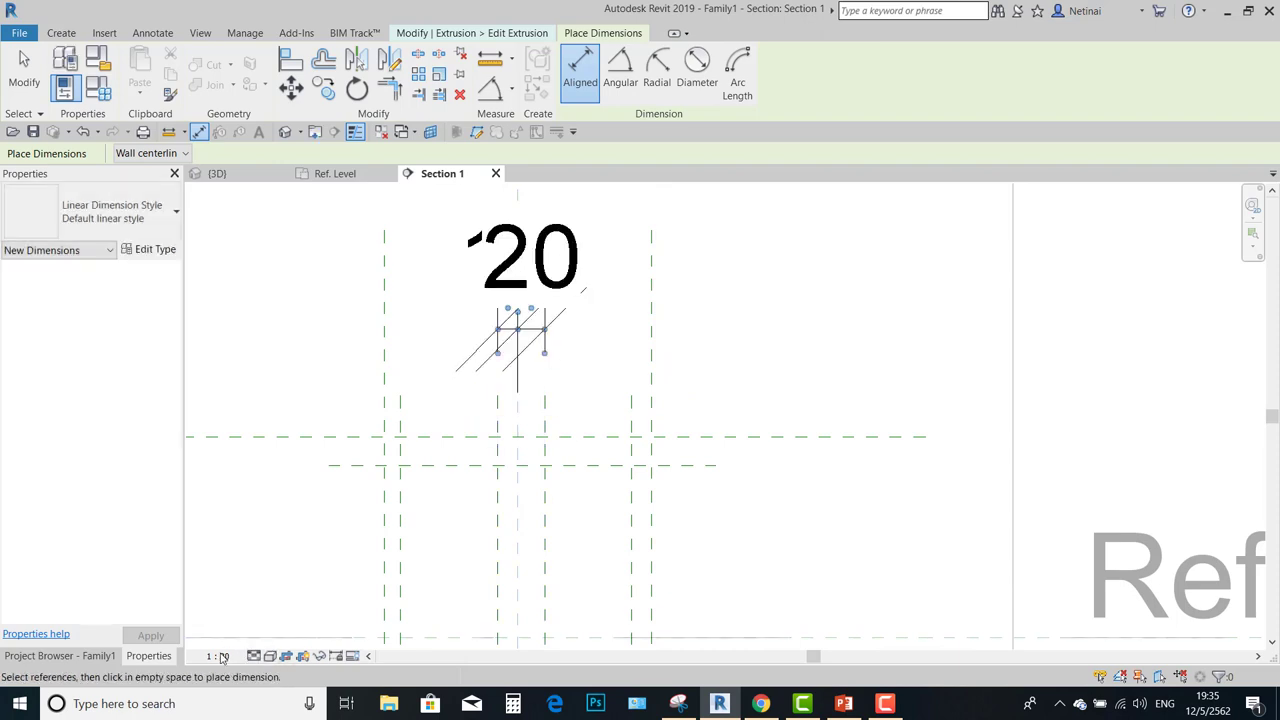
{"action": "left_click", "coordinate": [217, 656]}
{"action": "left_click", "coordinate": [262, 480]}
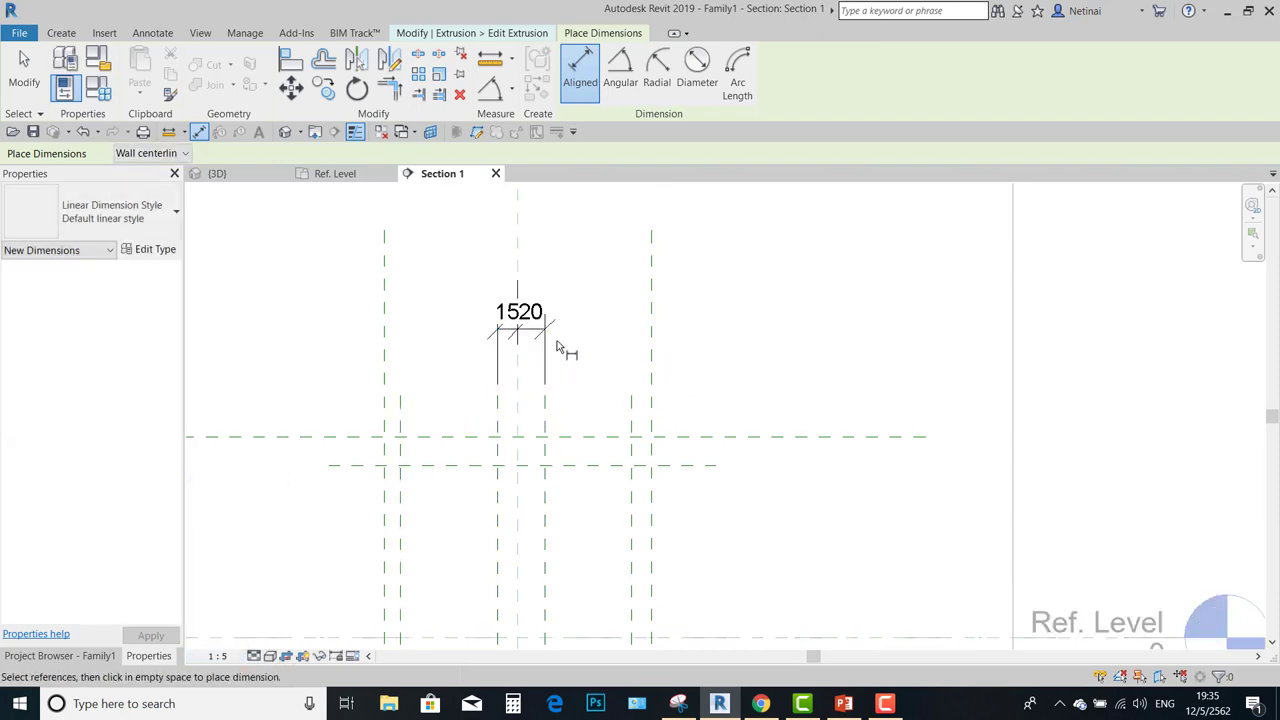
{"action": "scroll", "coordinate": [560, 340], "scroll_direction": "down", "scroll_amount": 2}
{"action": "key", "text": "Escape"}
{"action": "left_click", "coordinate": [529, 322]}
{"action": "left_click", "coordinate": [533, 280]}
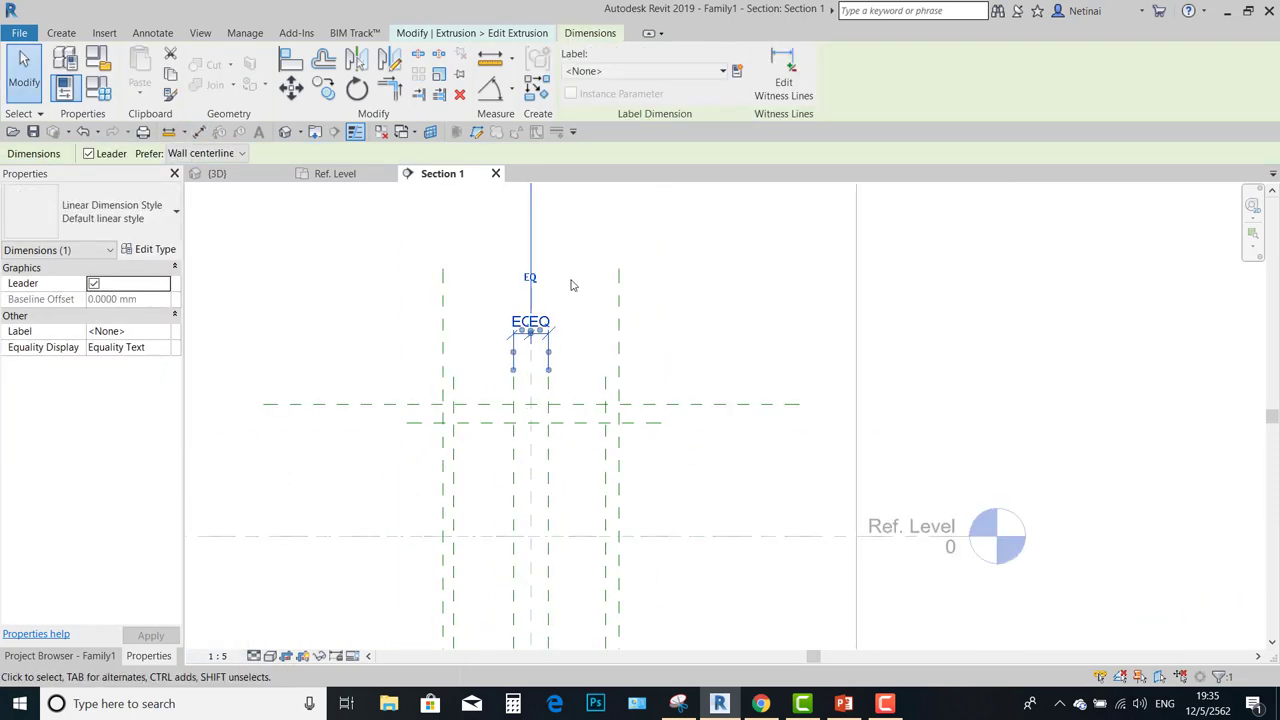
{"action": "left_click", "coordinate": [575, 290]}
{"action": "scroll", "coordinate": [577, 294], "scroll_direction": "down", "scroll_amount": 2}
{"action": "scroll", "coordinate": [654, 314], "scroll_direction": "up", "scroll_amount": 2}
{"action": "scroll", "coordinate": [460, 392], "scroll_direction": "up", "scroll_amount": 2}
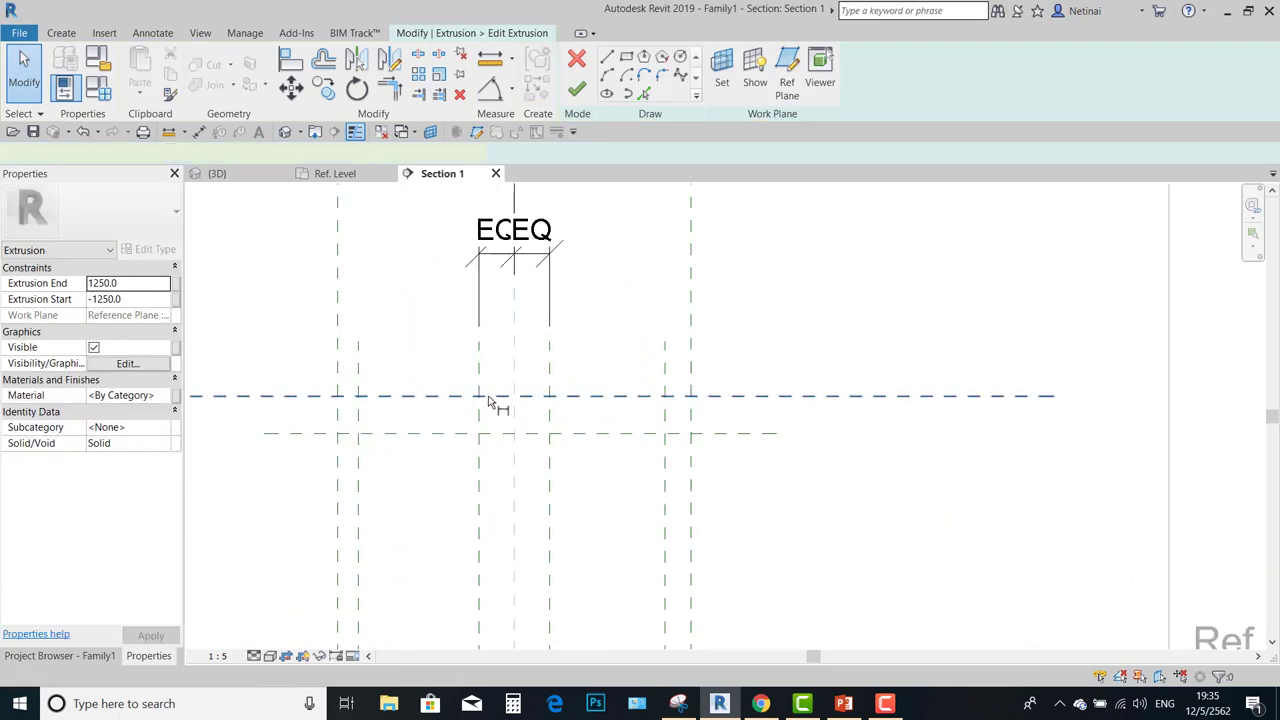
Add the 20 width across the centre pair, plus 21 top and 20 bottom flange dimensions.
{"action": "key", "text": "d"}
{"action": "key", "text": "i"}
{"action": "scroll", "coordinate": [520, 371], "scroll_direction": "down", "scroll_amount": 1}
{"action": "middle_click_drag", "start_coordinate": [520, 371], "coordinate": [486, 402]}
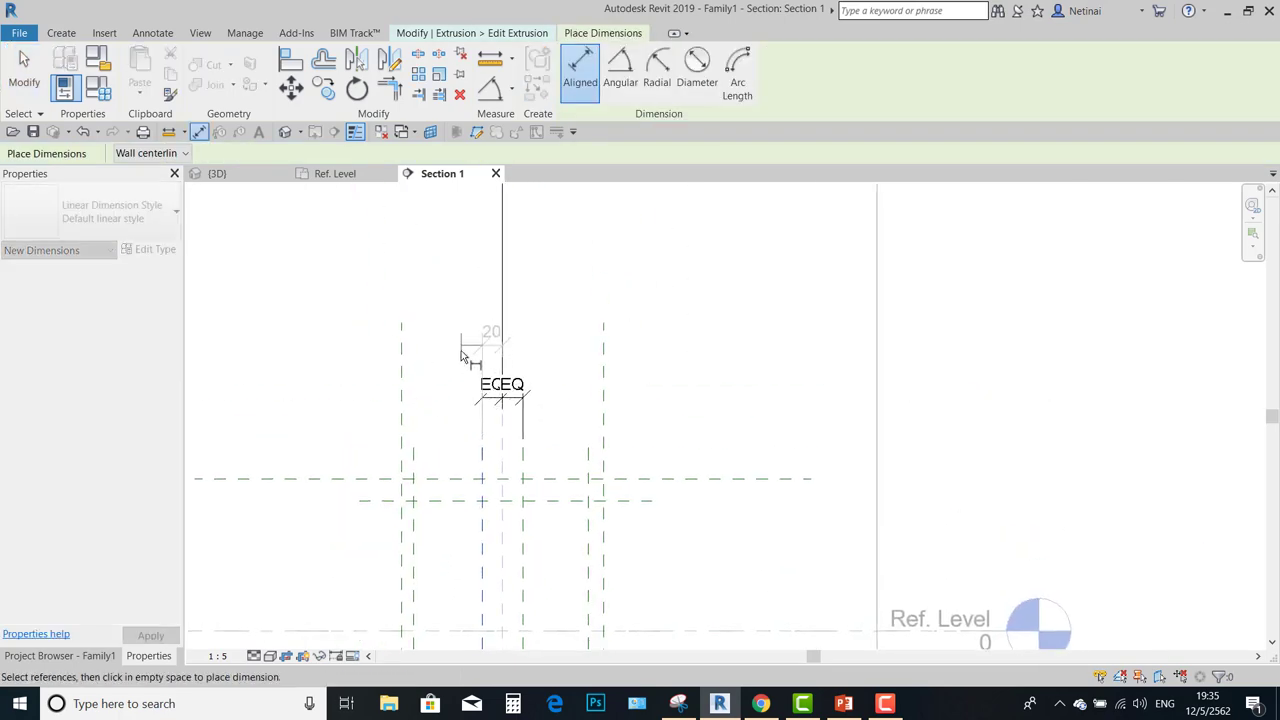
{"action": "left_click", "coordinate": [490, 352]}
{"action": "scroll", "coordinate": [571, 323], "scroll_direction": "down", "scroll_amount": 2}
{"action": "scroll", "coordinate": [436, 428], "scroll_direction": "up", "scroll_amount": 3}
{"action": "scroll", "coordinate": [436, 428], "scroll_direction": "up", "scroll_amount": 2}
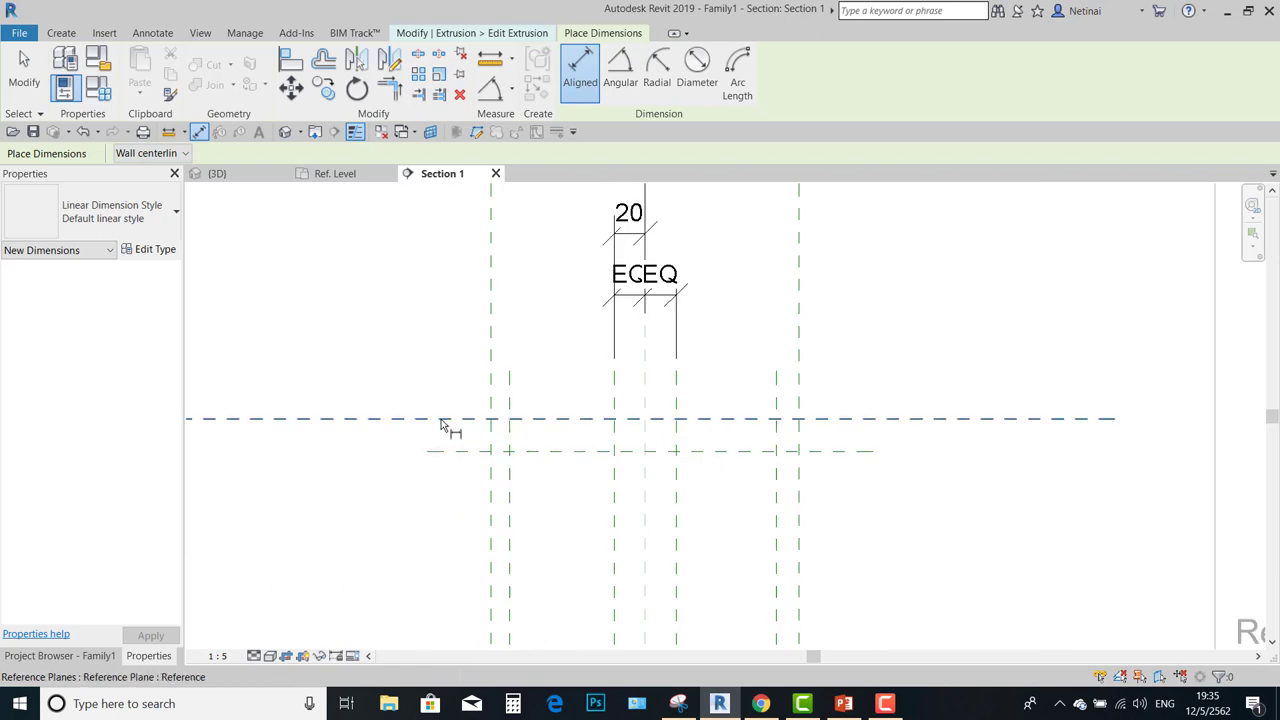
{"action": "left_click", "coordinate": [443, 420]}
{"action": "left_click", "coordinate": [449, 451]}
{"action": "left_click", "coordinate": [385, 470]}
{"action": "scroll", "coordinate": [421, 487], "scroll_direction": "down", "scroll_amount": 2}
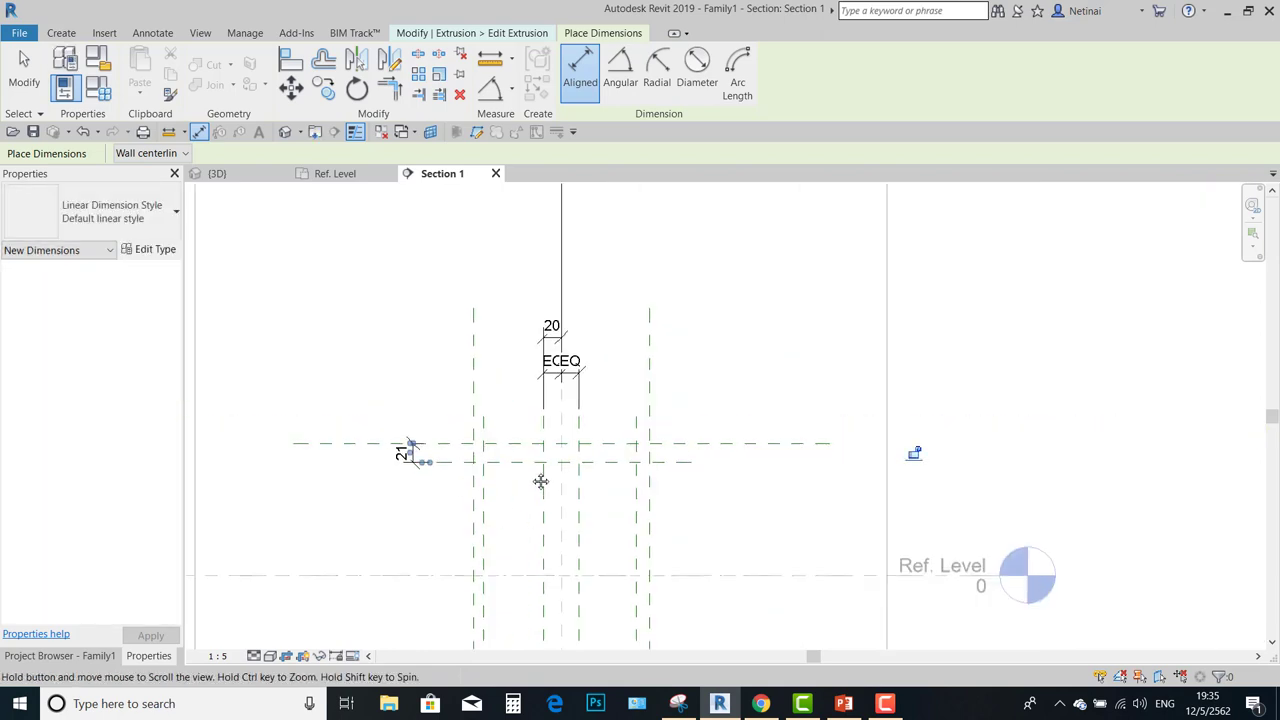
{"action": "middle_click_drag", "start_coordinate": [540, 480], "coordinate": [466, 280]}
{"action": "left_click", "coordinate": [443, 486]}
{"action": "left_click", "coordinate": [445, 501]}
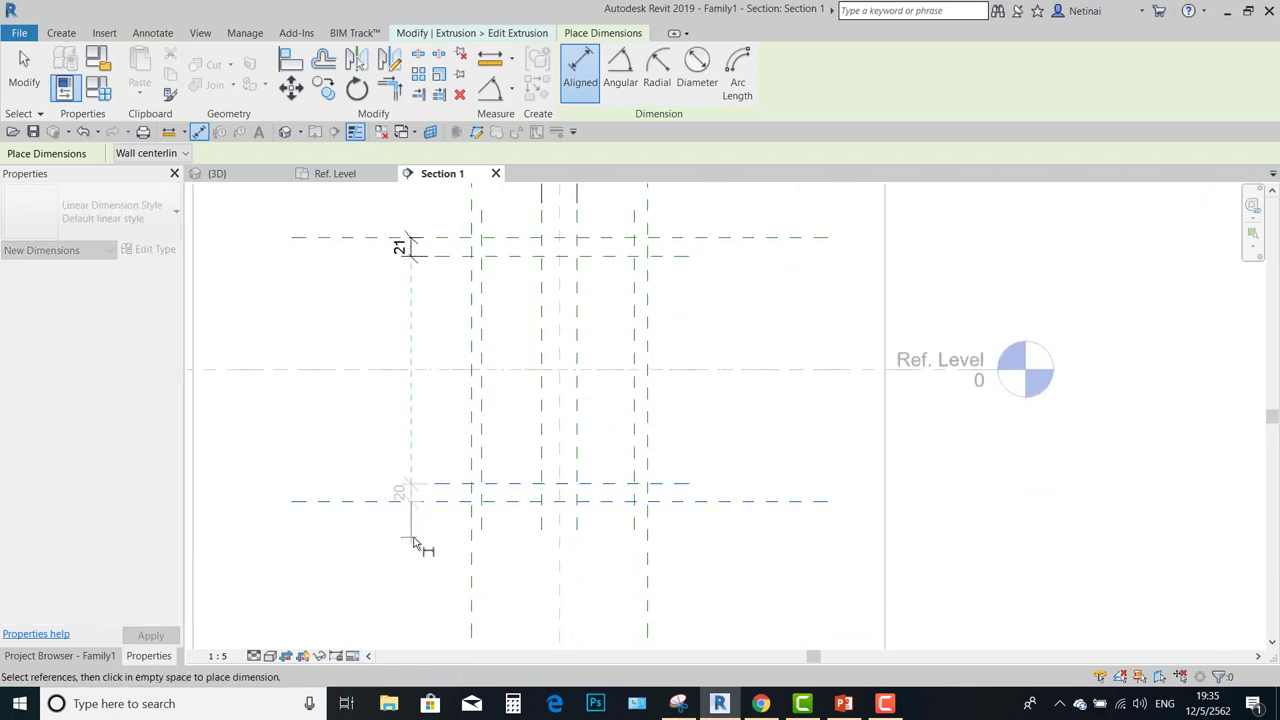
{"action": "left_click", "coordinate": [410, 545]}
Dimension the 12 offset on the left planes and the 15 offset on the right planes.
{"action": "middle_click_drag", "start_coordinate": [485, 280], "coordinate": [476, 380]}
{"action": "scroll", "coordinate": [476, 380], "scroll_direction": "up", "scroll_amount": 2}
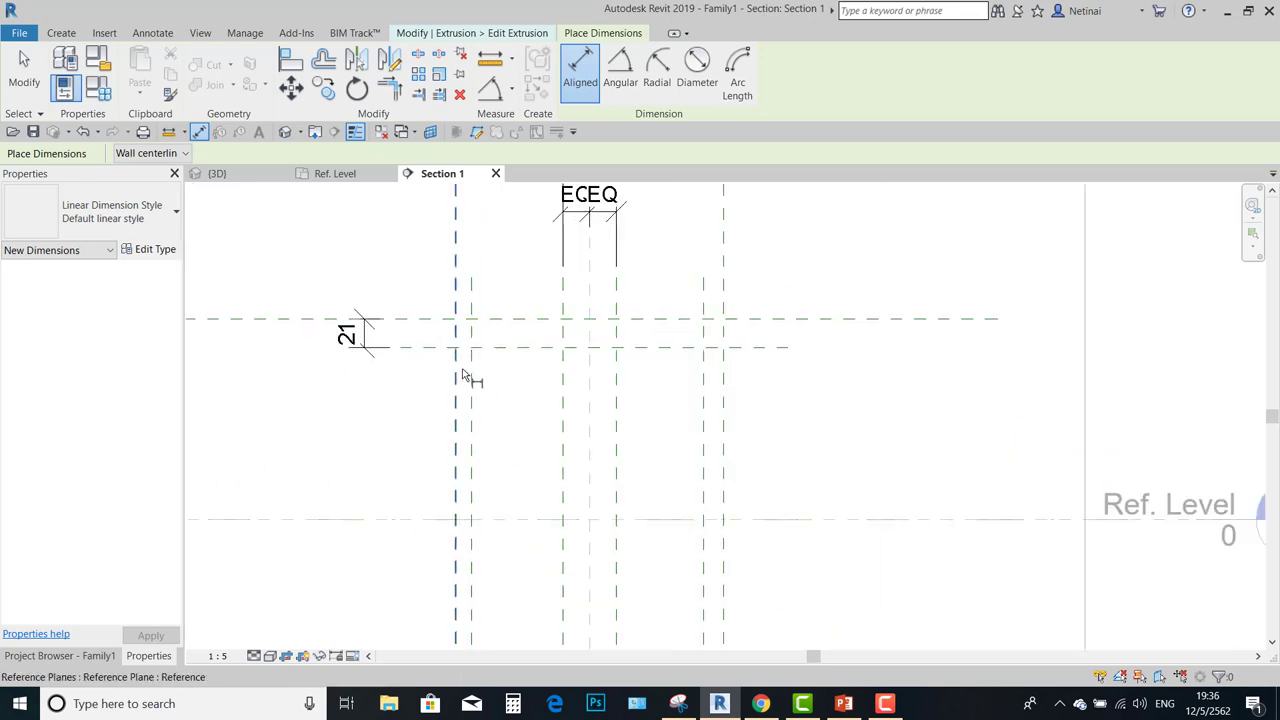
{"action": "left_click", "coordinate": [456, 368]}
{"action": "left_click", "coordinate": [471, 370]}
{"action": "left_click", "coordinate": [497, 258]}
{"action": "scroll", "coordinate": [497, 258], "scroll_direction": "down", "scroll_amount": 2}
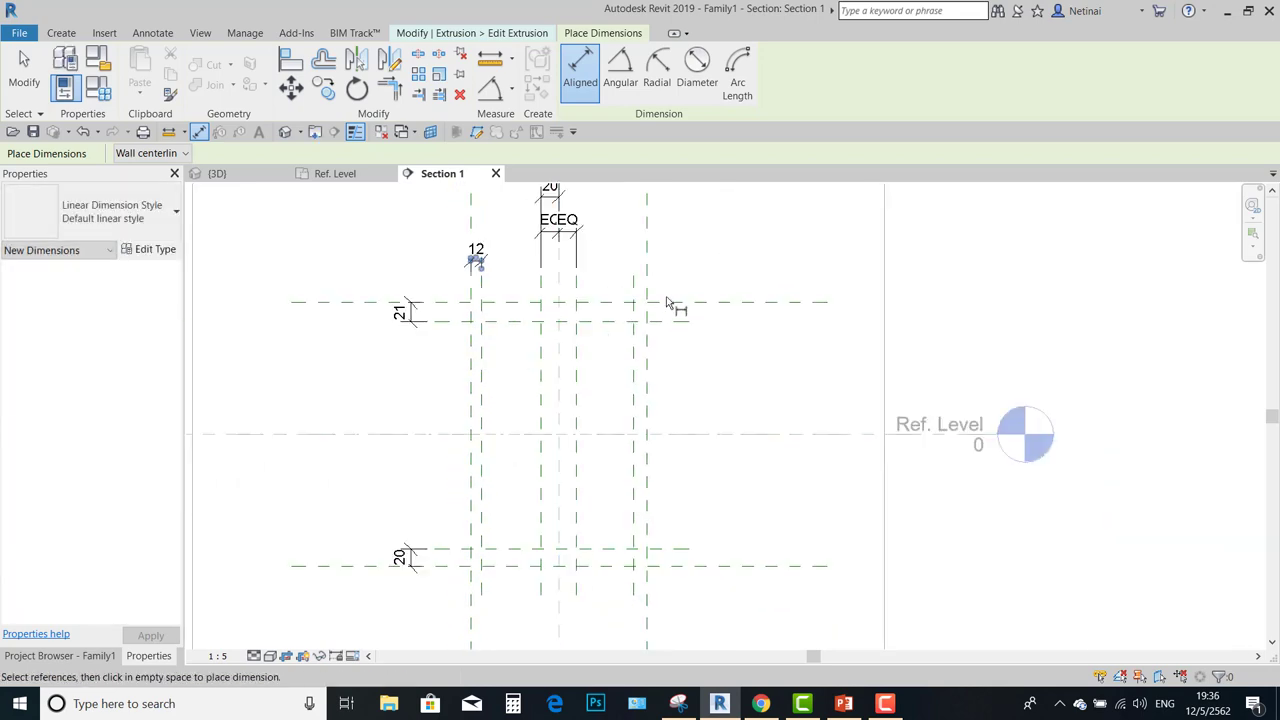
{"action": "scroll", "coordinate": [660, 300], "scroll_direction": "up", "scroll_amount": 1}
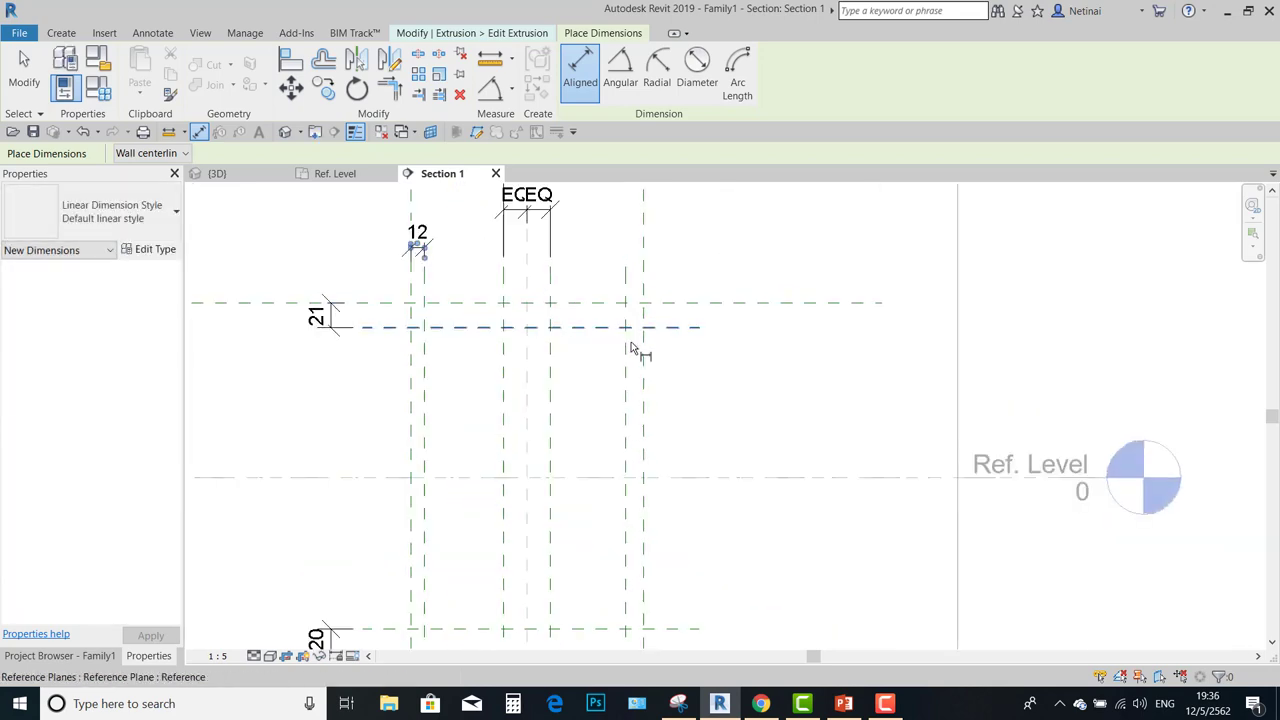
{"action": "left_click", "coordinate": [690, 250]}
{"action": "scroll", "coordinate": [680, 434], "scroll_direction": "down", "scroll_amount": 2}
{"action": "scroll", "coordinate": [688, 440], "scroll_direction": "up", "scroll_amount": 1}
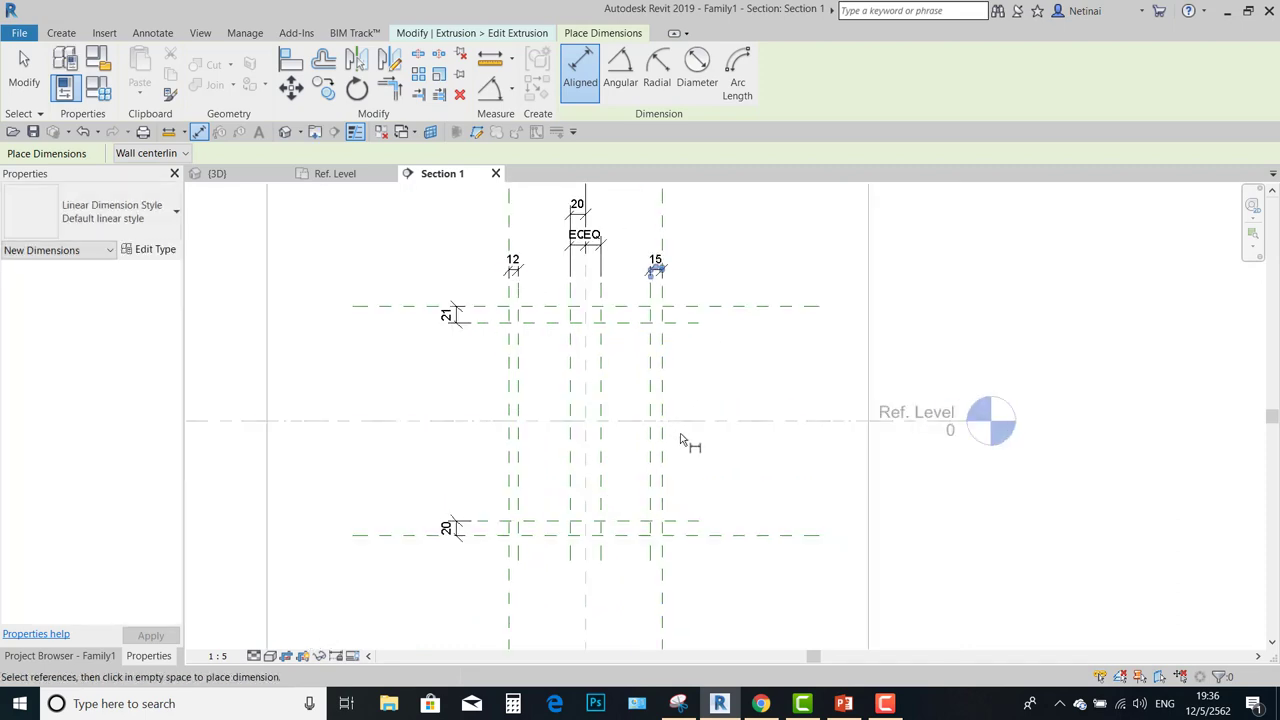
{"action": "scroll", "coordinate": [686, 440], "scroll_direction": "up", "scroll_amount": 1}
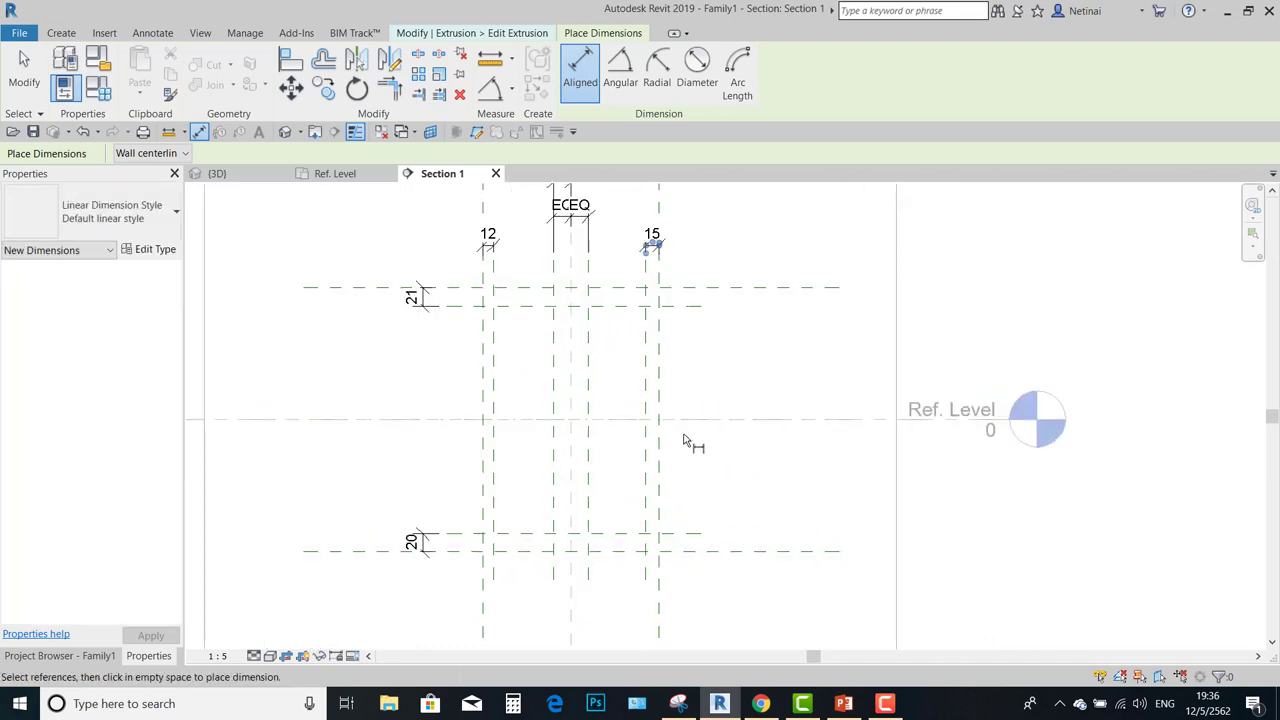
{"action": "key", "text": "Escape"}
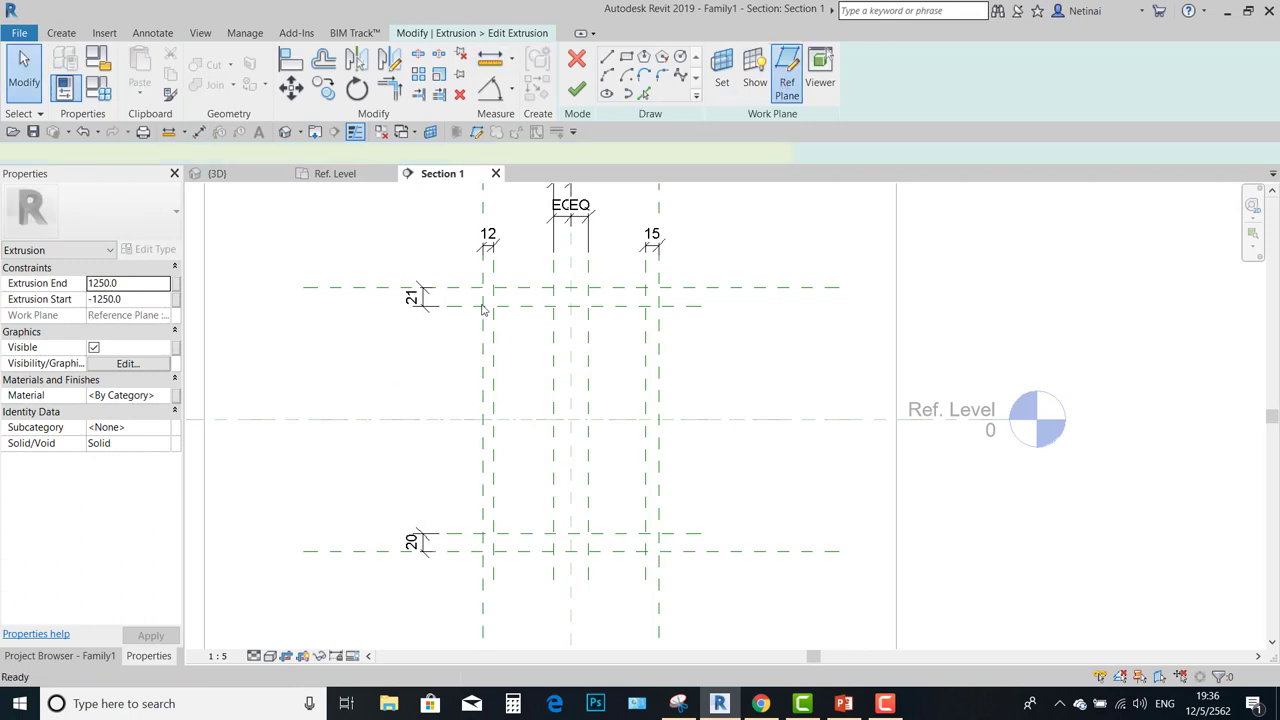
Draw two horizontal reference planes inside the top and bottom flanges.
{"action": "left_click", "coordinate": [787, 80]}
{"action": "left_click", "coordinate": [447, 349]}
{"action": "left_click", "coordinate": [700, 349]}
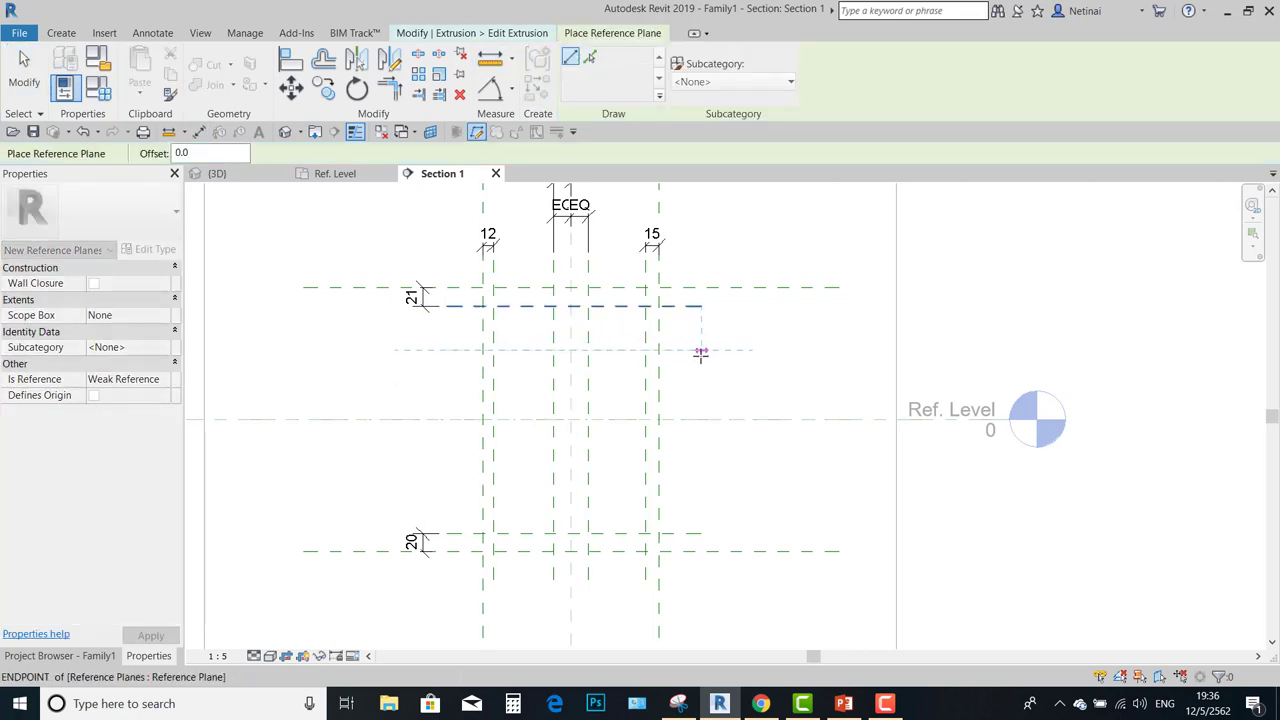
{"action": "left_click", "coordinate": [388, 489]}
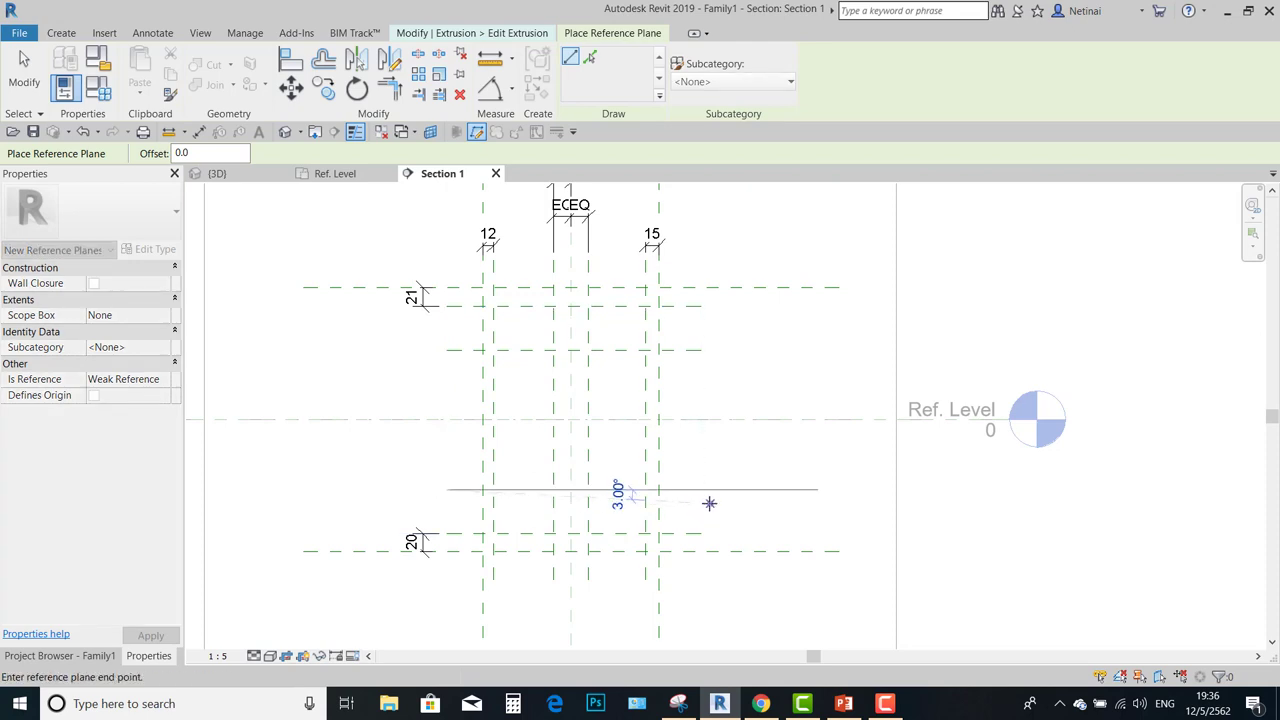
Dimension the lip planes 71 below the top plane and 70 above the bottom plane.
{"action": "key", "text": "d"}
{"action": "key", "text": "i"}
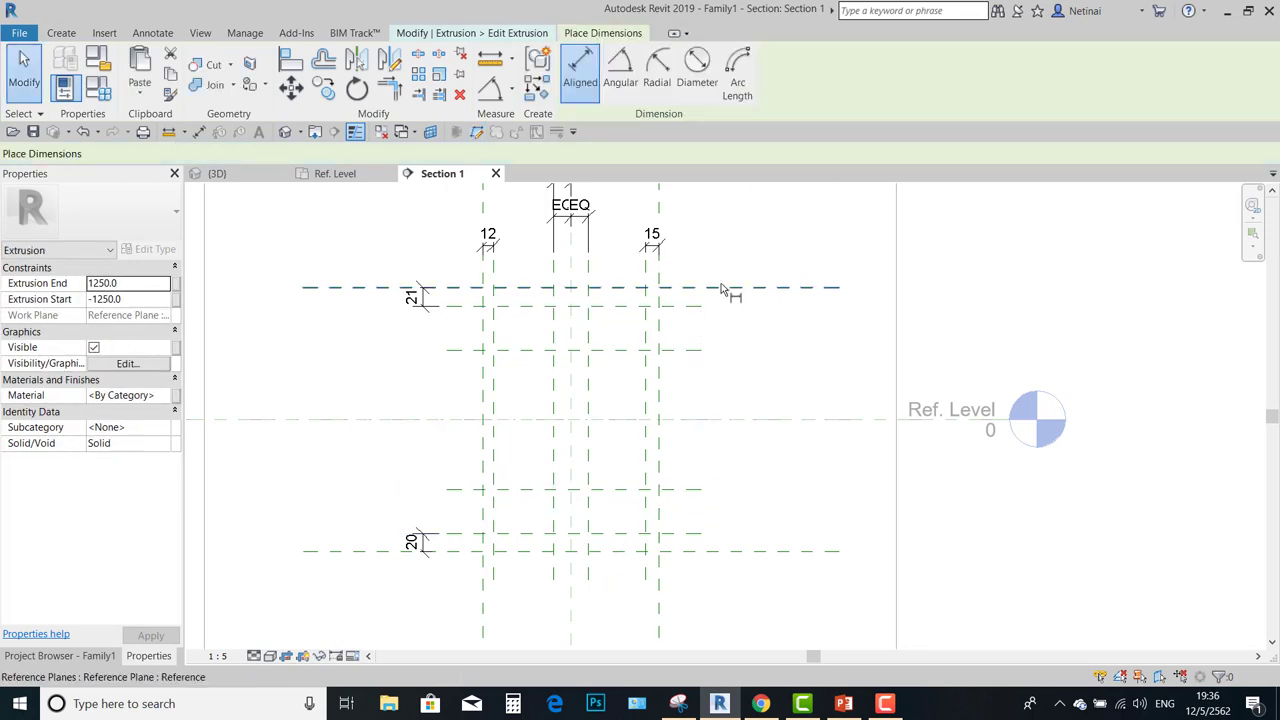
{"action": "scroll", "coordinate": [720, 290], "scroll_direction": "up", "scroll_amount": 2}
{"action": "left_click", "coordinate": [745, 385]}
{"action": "scroll", "coordinate": [745, 385], "scroll_direction": "down", "scroll_amount": 2}
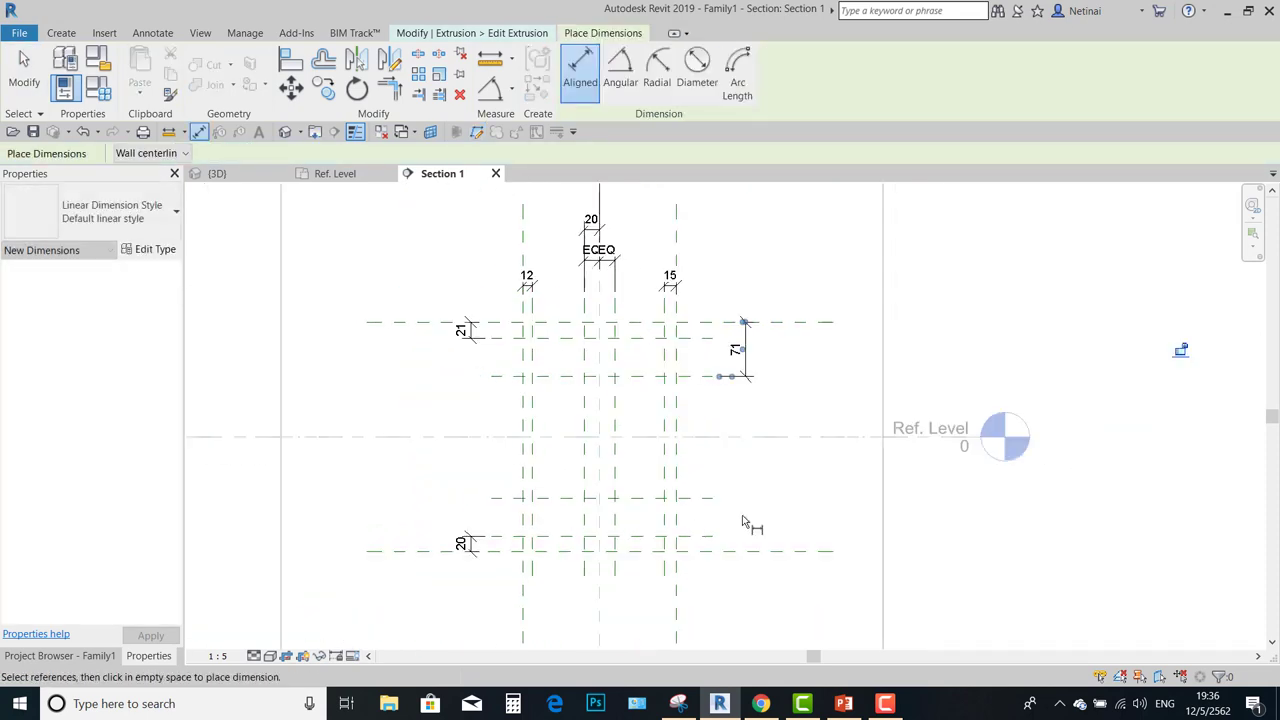
{"action": "left_click", "coordinate": [752, 527]}
{"action": "key", "text": "Escape"}
{"action": "key", "text": "Escape"}
{"action": "scroll", "coordinate": [733, 486], "scroll_direction": "up", "scroll_amount": 2}
{"action": "scroll", "coordinate": [730, 445], "scroll_direction": "down", "scroll_amount": 2}
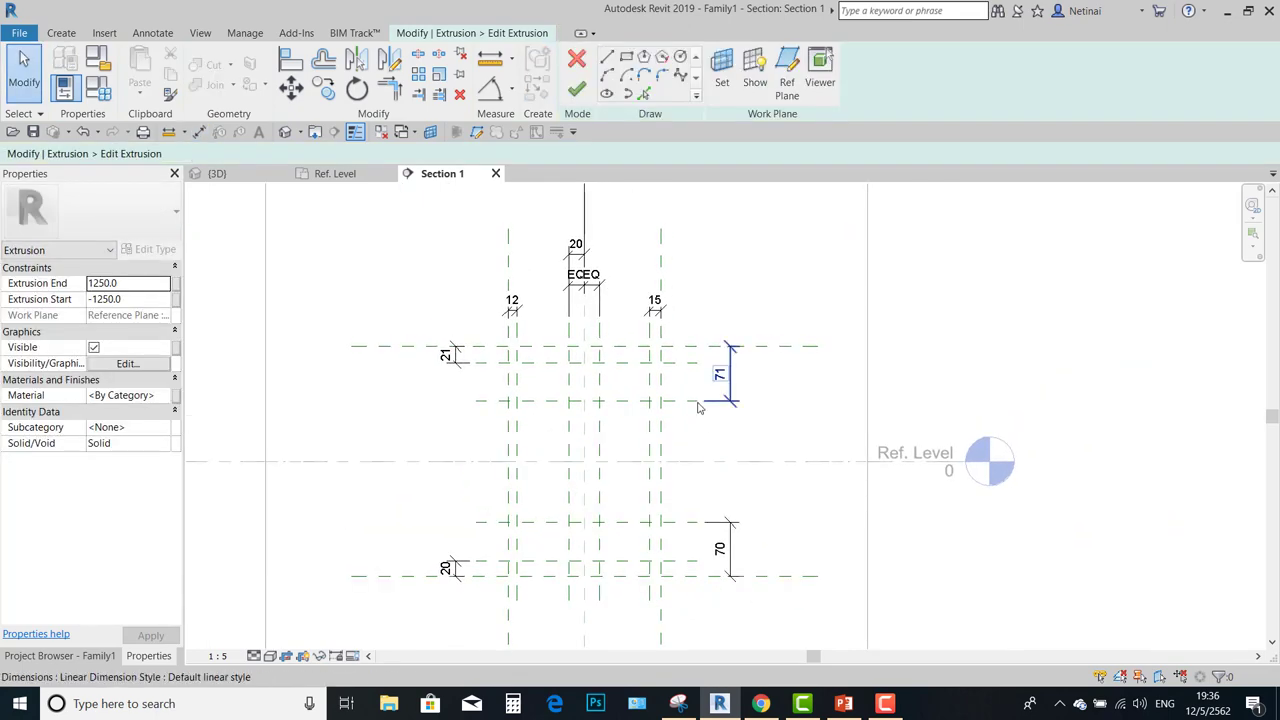
{"action": "scroll", "coordinate": [700, 400], "scroll_direction": "up", "scroll_amount": 2}
{"action": "scroll", "coordinate": [566, 265], "scroll_direction": "up", "scroll_amount": 2}
{"action": "scroll", "coordinate": [566, 265], "scroll_direction": "up", "scroll_amount": 1}
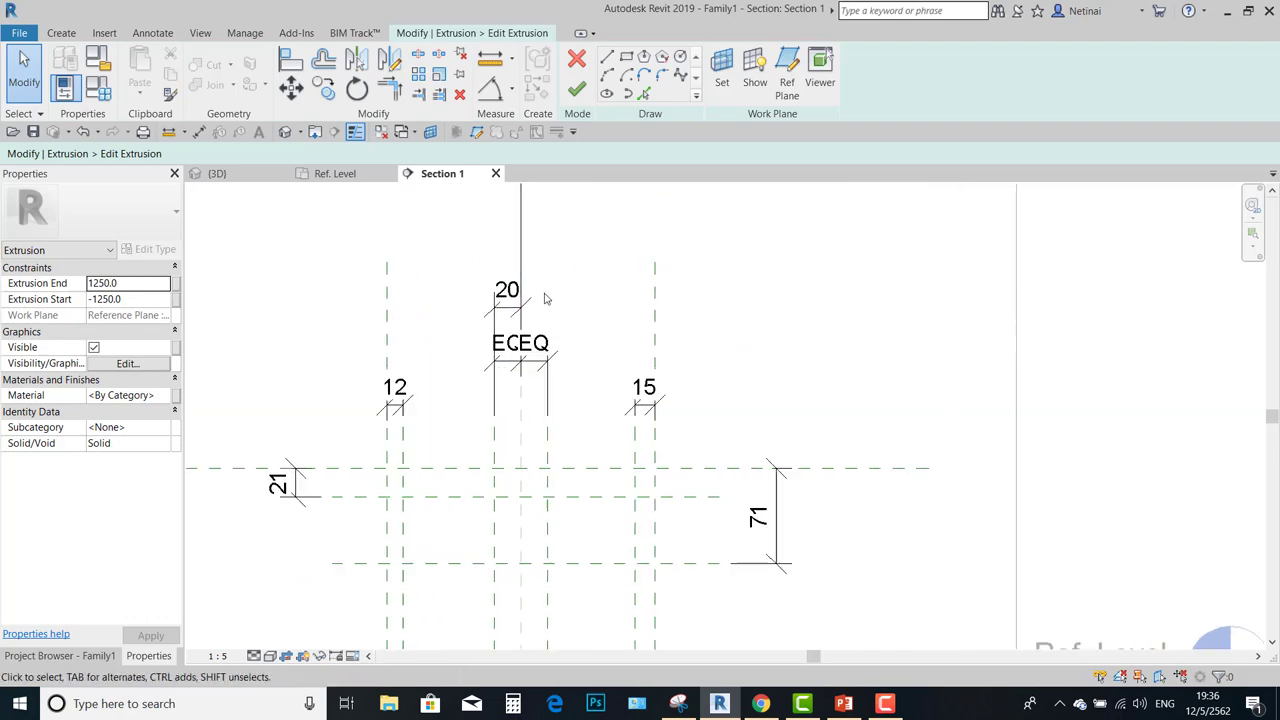
{"action": "scroll", "coordinate": [540, 292], "scroll_direction": "up", "scroll_amount": 1}
Label the 20 web dimension with a new Tweb parameter and set it to 5.
{"action": "left_click", "coordinate": [503, 295]}
{"action": "left_click", "coordinate": [722, 71]}
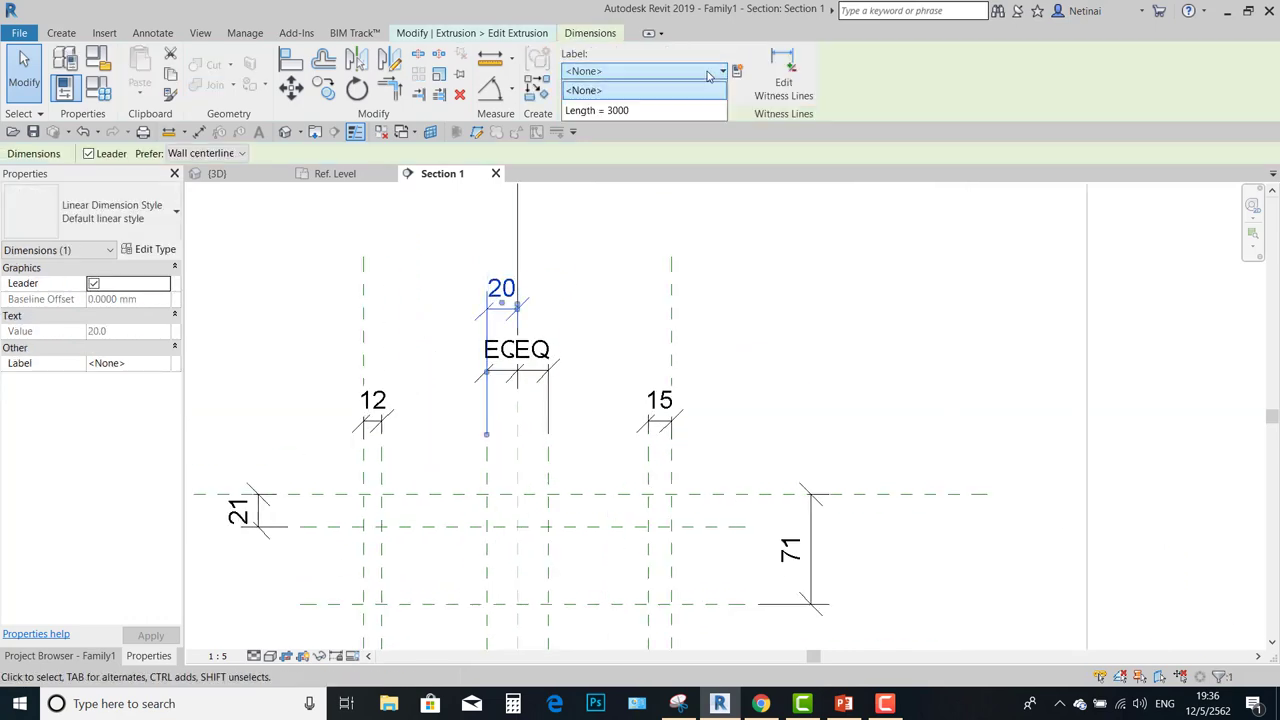
{"action": "left_click", "coordinate": [690, 134]}
{"action": "type", "text": "Tweb"}
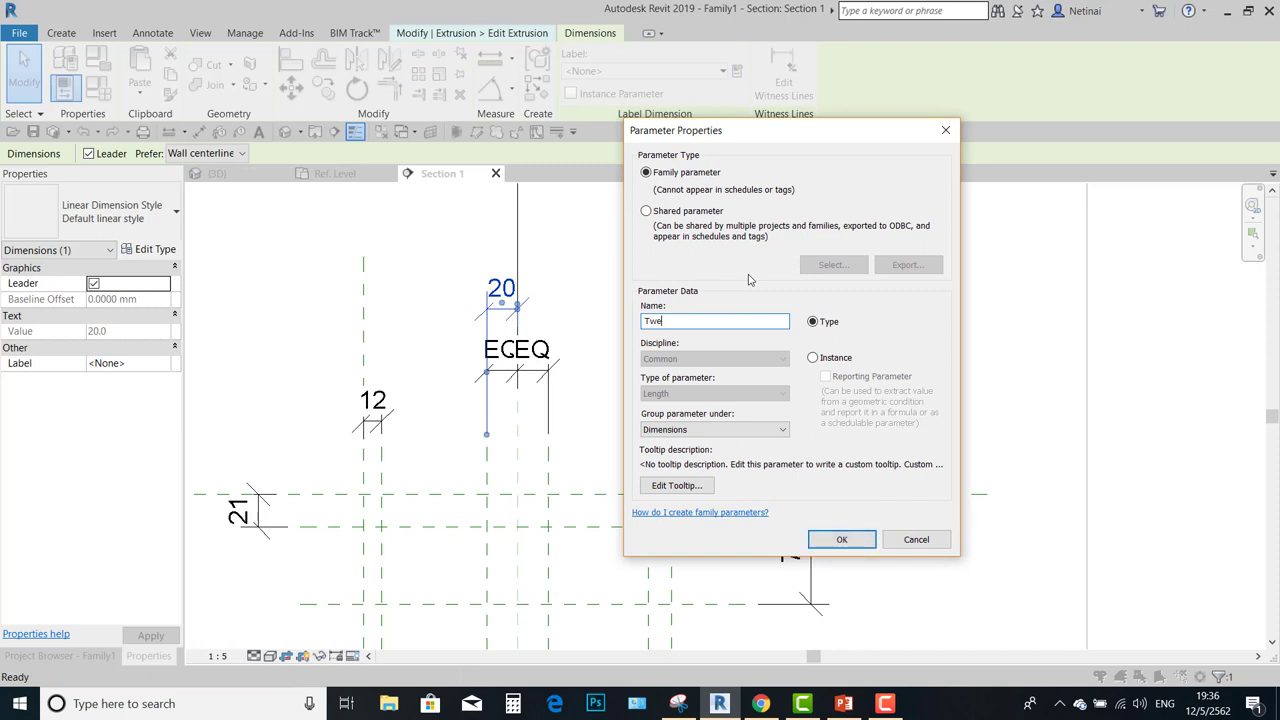
{"action": "left_click", "coordinate": [840, 540]}
{"action": "left_click", "coordinate": [533, 288]}
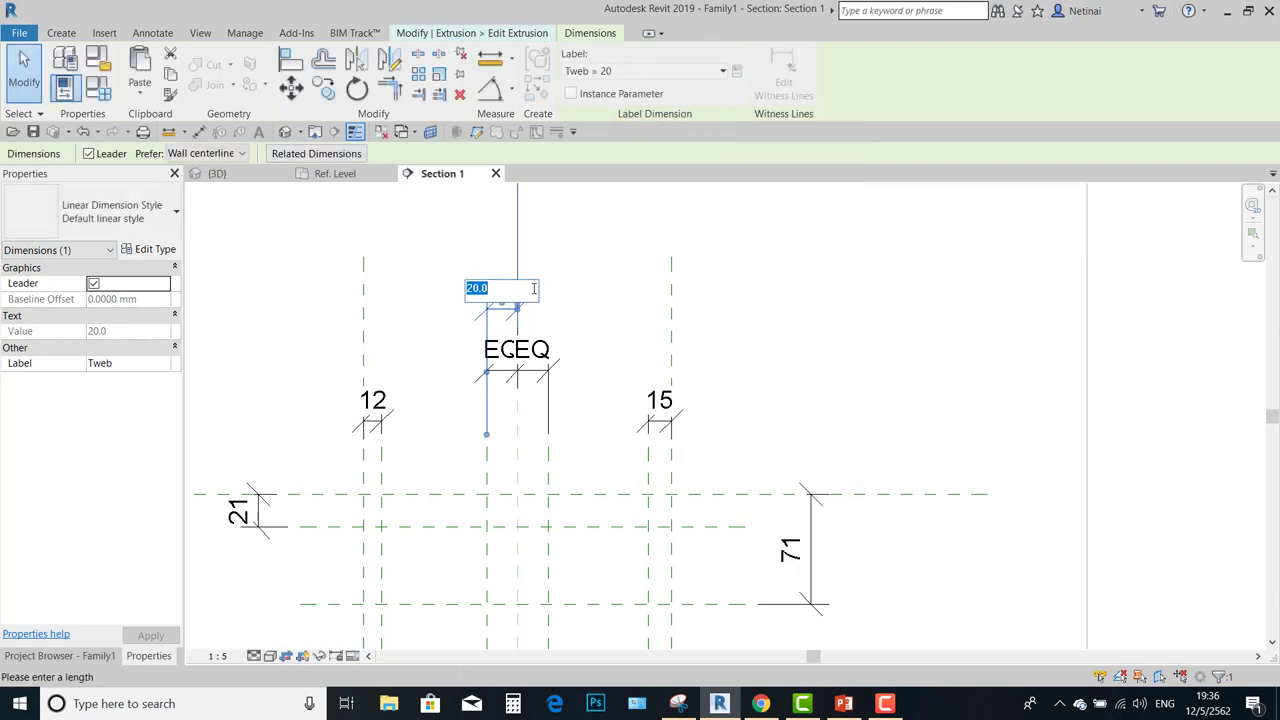
{"action": "type", "text": "5"}
{"action": "key", "text": "Return"}
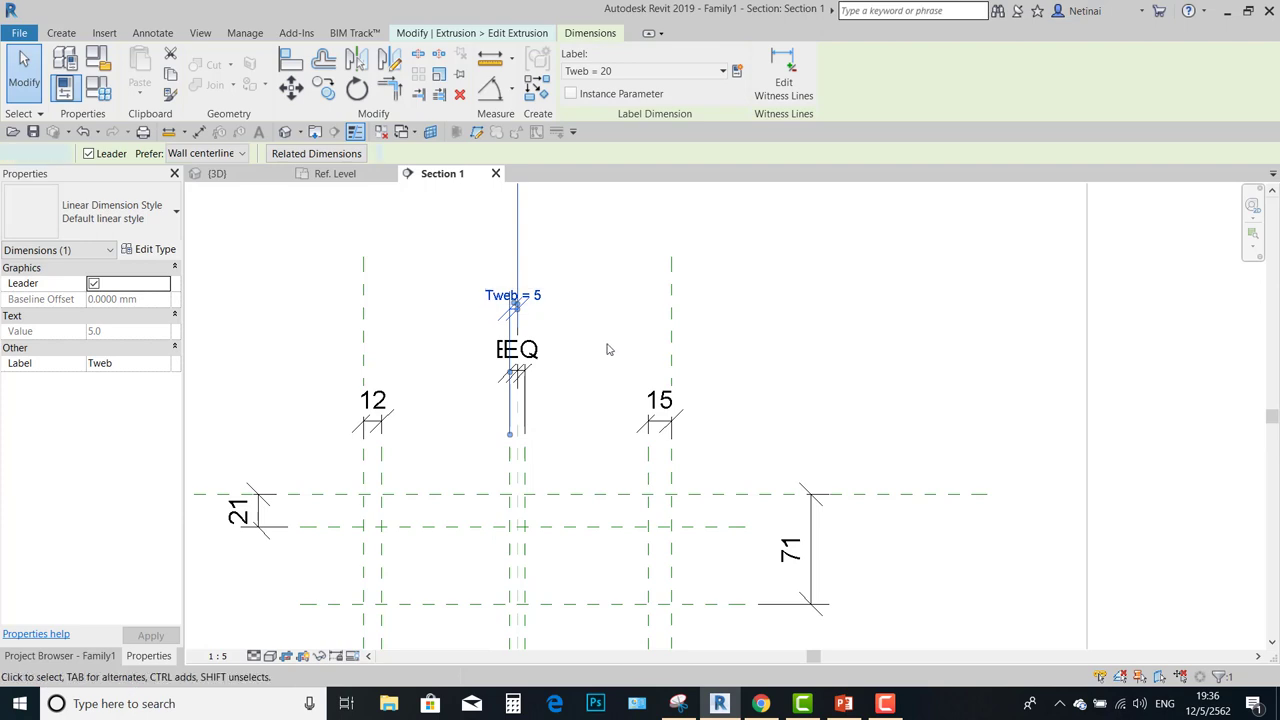
{"action": "left_click", "coordinate": [607, 349]}
Label the 21 top flange dimension with a new T flange parameter.
{"action": "scroll", "coordinate": [610, 360], "scroll_direction": "down", "scroll_amount": 2}
{"action": "middle_click_drag", "start_coordinate": [604, 391], "coordinate": [618, 273]}
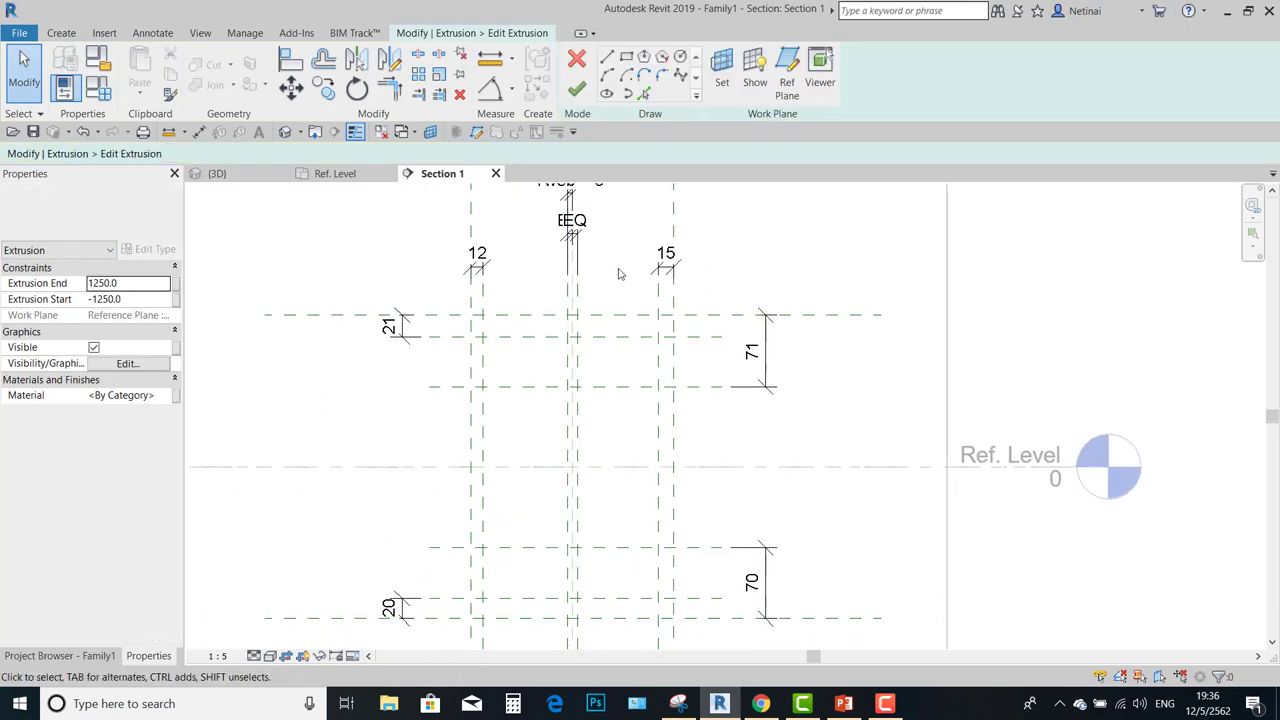
{"action": "scroll", "coordinate": [543, 300], "scroll_direction": "up", "scroll_amount": 2}
{"action": "middle_click_drag", "start_coordinate": [537, 337], "coordinate": [557, 402]}
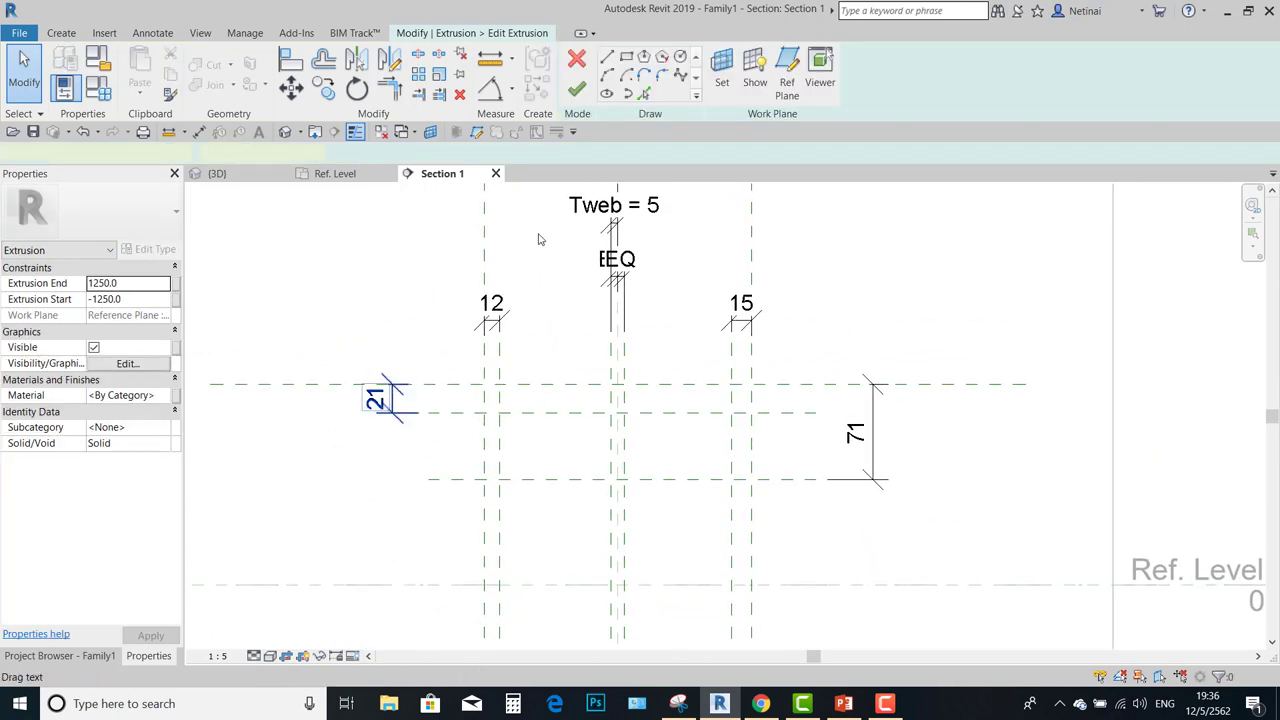
{"action": "left_click", "coordinate": [737, 70]}
{"action": "type", "text": "T flange"}
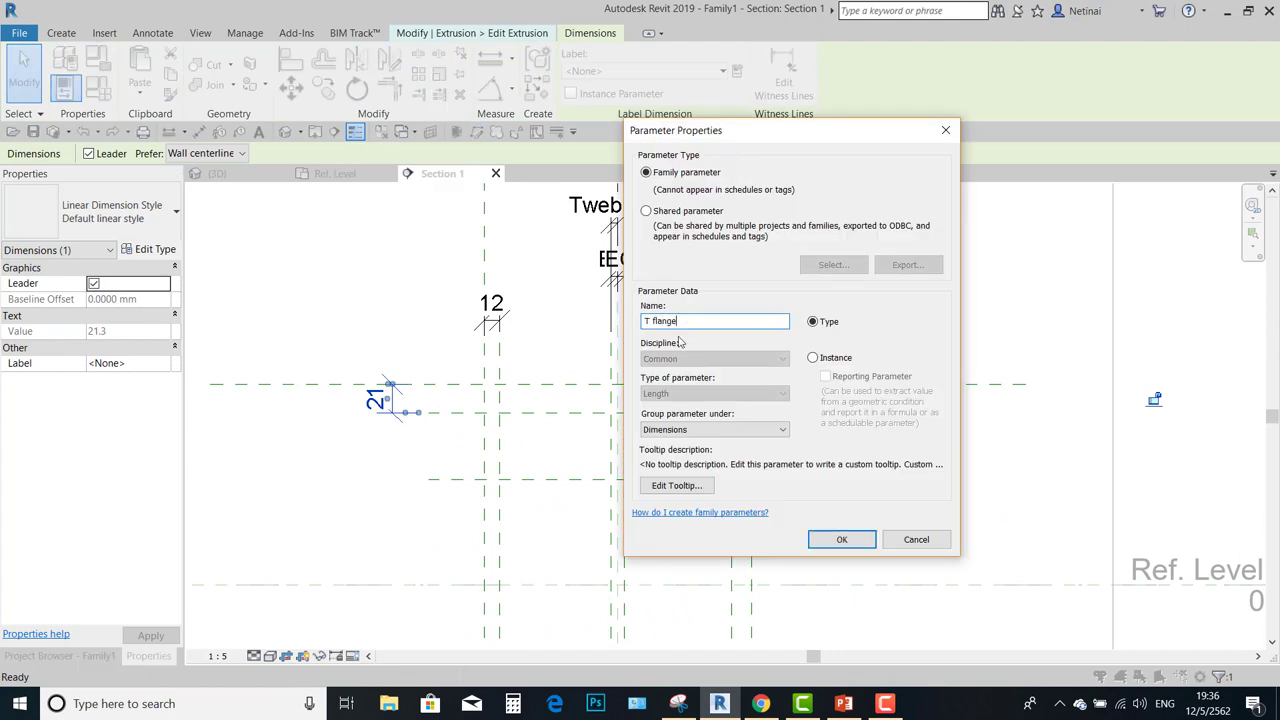
{"action": "left_click", "coordinate": [838, 539]}
{"action": "key", "text": "Escape"}
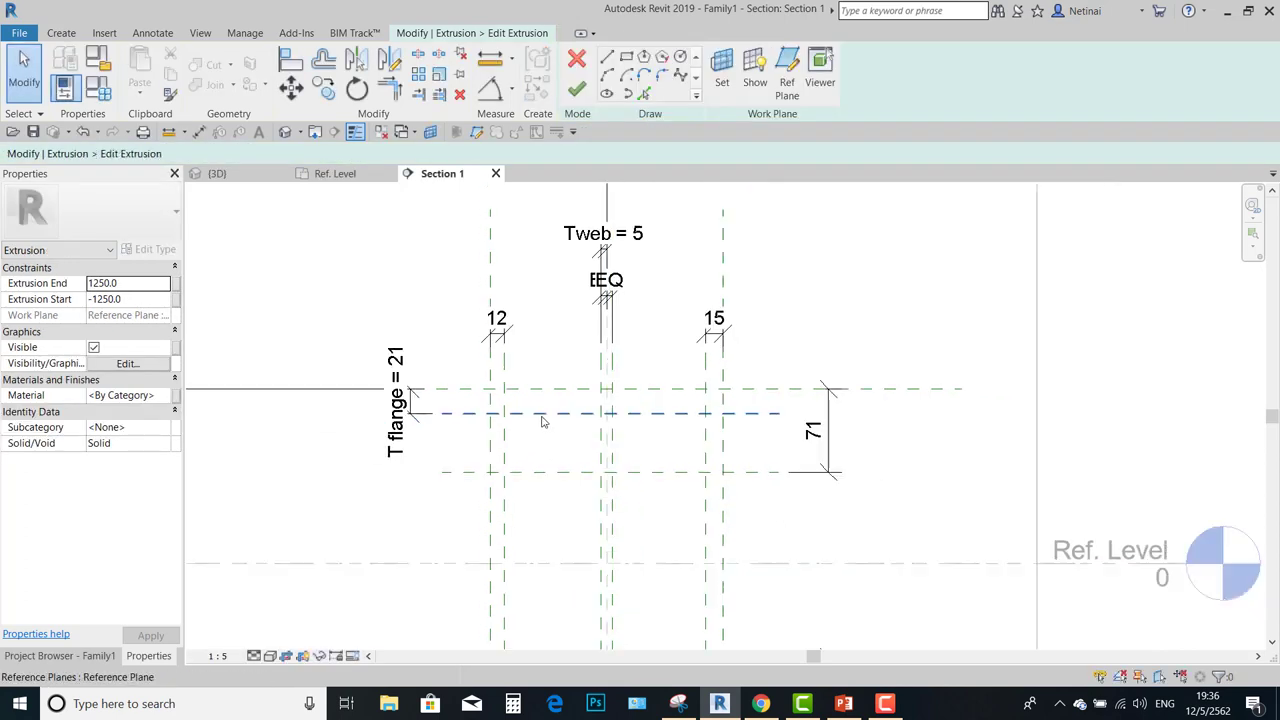
{"action": "scroll", "coordinate": [567, 416], "scroll_direction": "down", "scroll_amount": 2}
{"action": "middle_click_drag", "start_coordinate": [567, 416], "coordinate": [584, 306]}
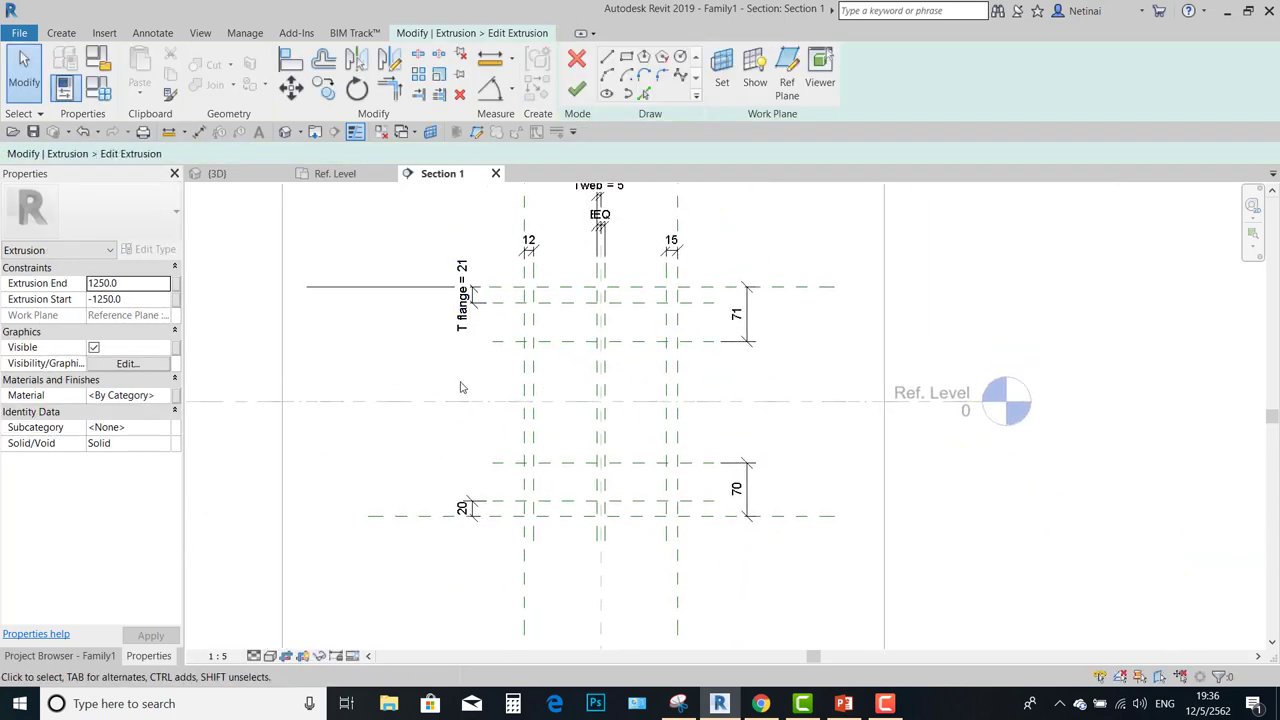
Assign T flange to the bottom 20 flange dimension and set the flange thickness to 5.
{"action": "left_click", "coordinate": [466, 503]}
{"action": "left_click", "coordinate": [630, 71]}
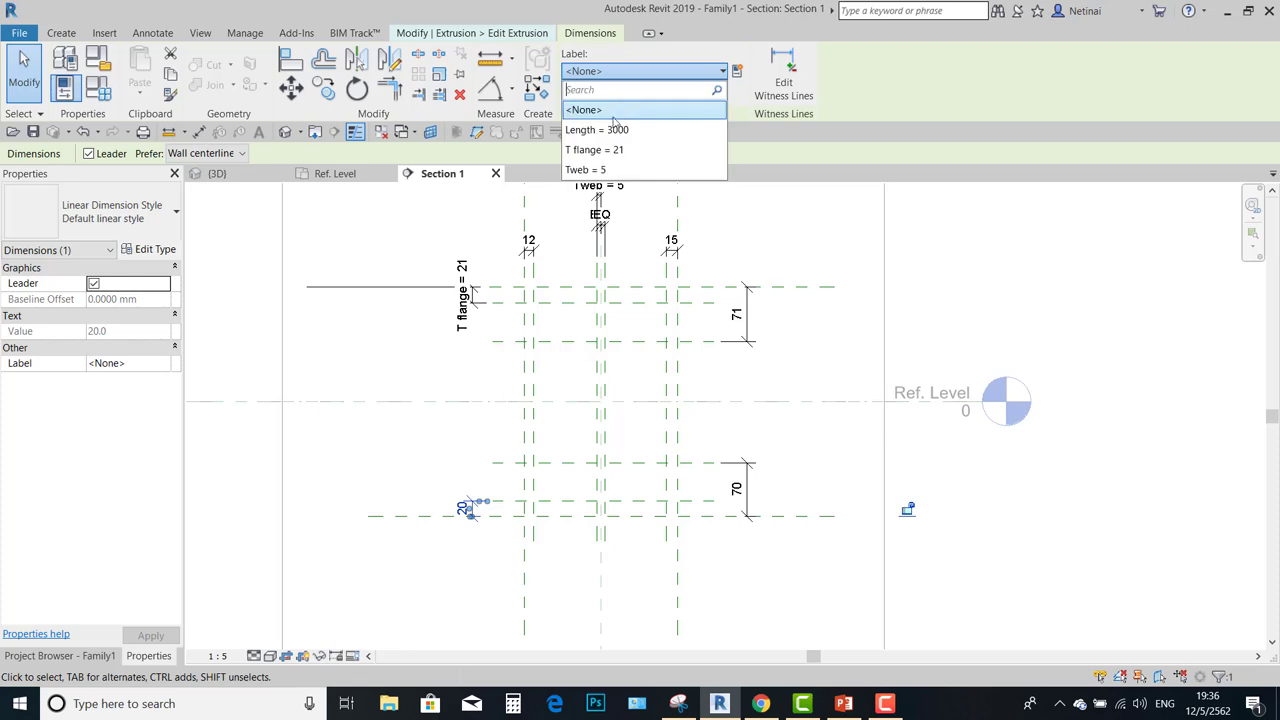
{"action": "left_click", "coordinate": [603, 150]}
{"action": "left_click", "coordinate": [466, 297]}
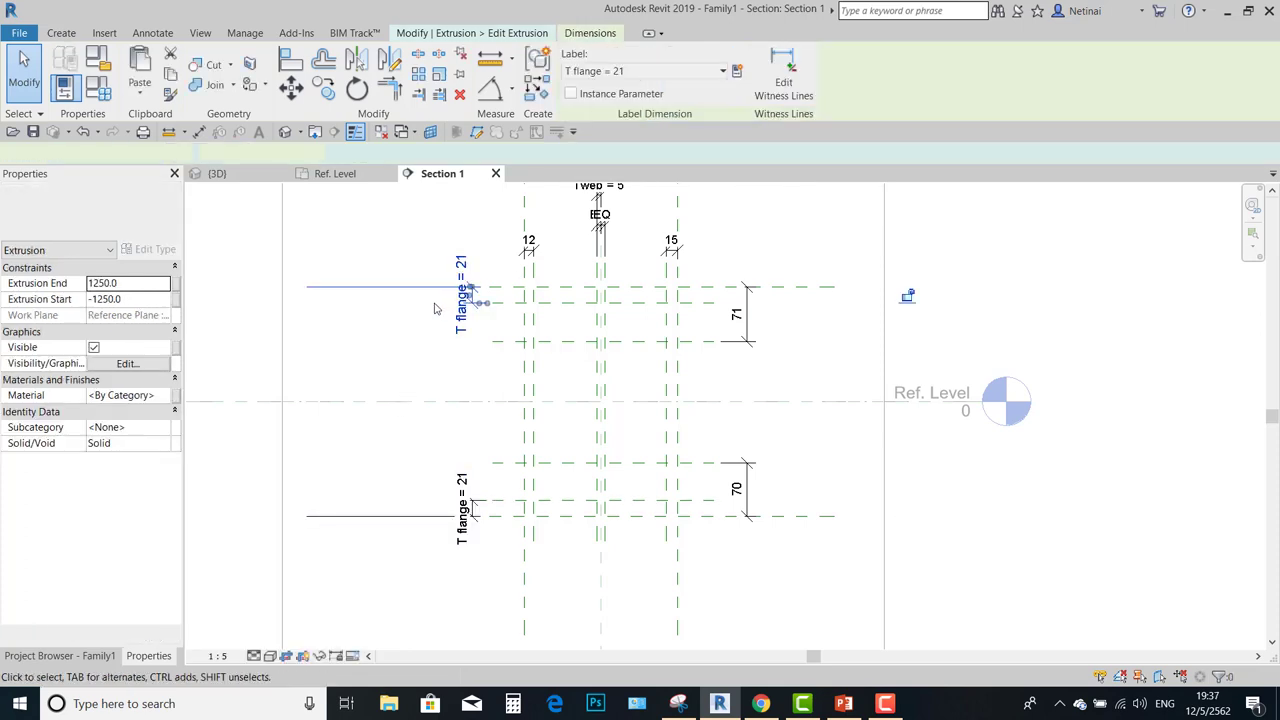
{"action": "scroll", "coordinate": [468, 297], "scroll_direction": "up", "scroll_amount": 1}
{"action": "left_click", "coordinate": [466, 294]}
{"action": "key", "text": "Return"}
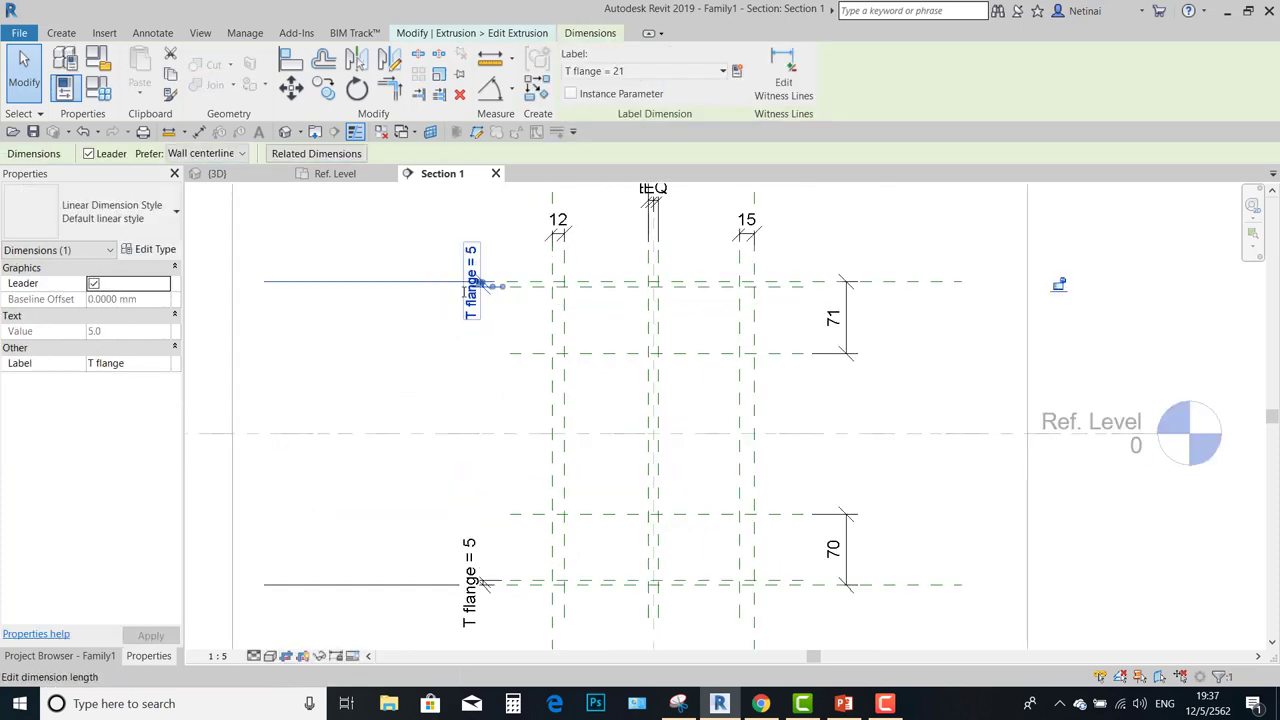
{"action": "left_click", "coordinate": [449, 529]}
Label the 12 lip dimension with a new T lip parameter set to 5.
{"action": "scroll", "coordinate": [422, 493], "scroll_direction": "down", "scroll_amount": 1}
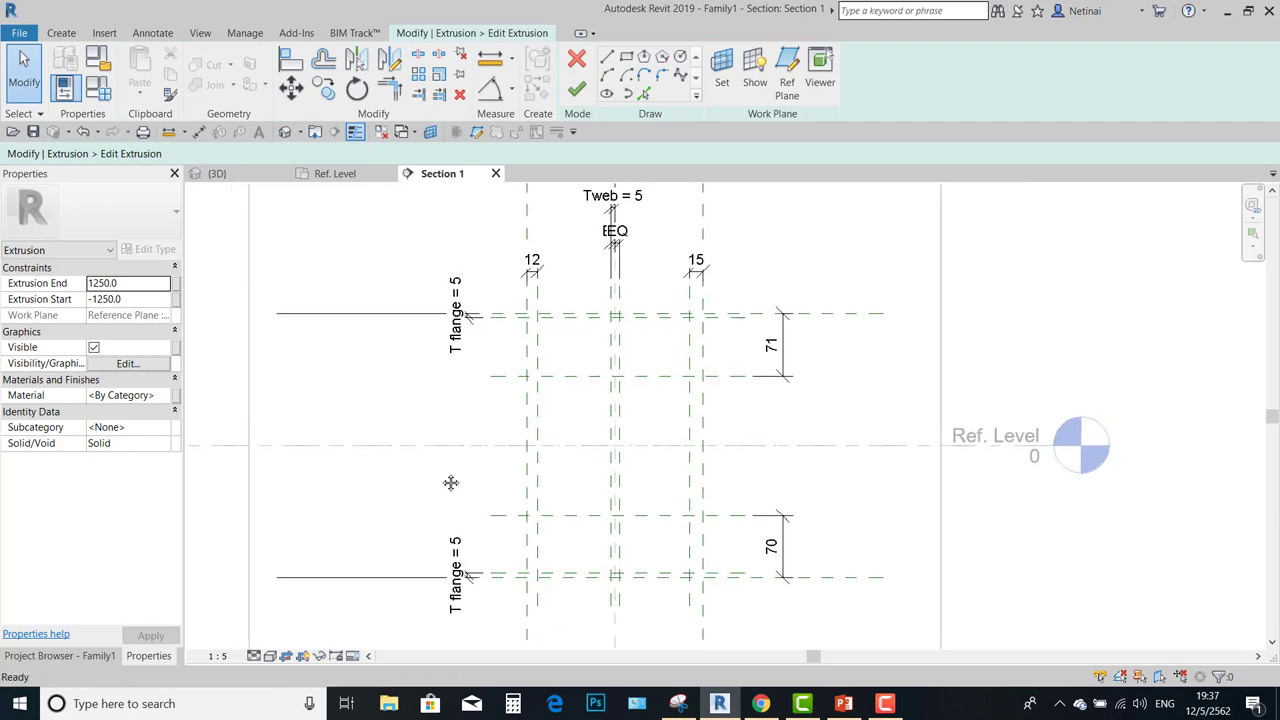
{"action": "middle_click_drag", "start_coordinate": [749, 500], "coordinate": [738, 529]}
{"action": "middle_click_drag", "start_coordinate": [686, 408], "coordinate": [693, 480]}
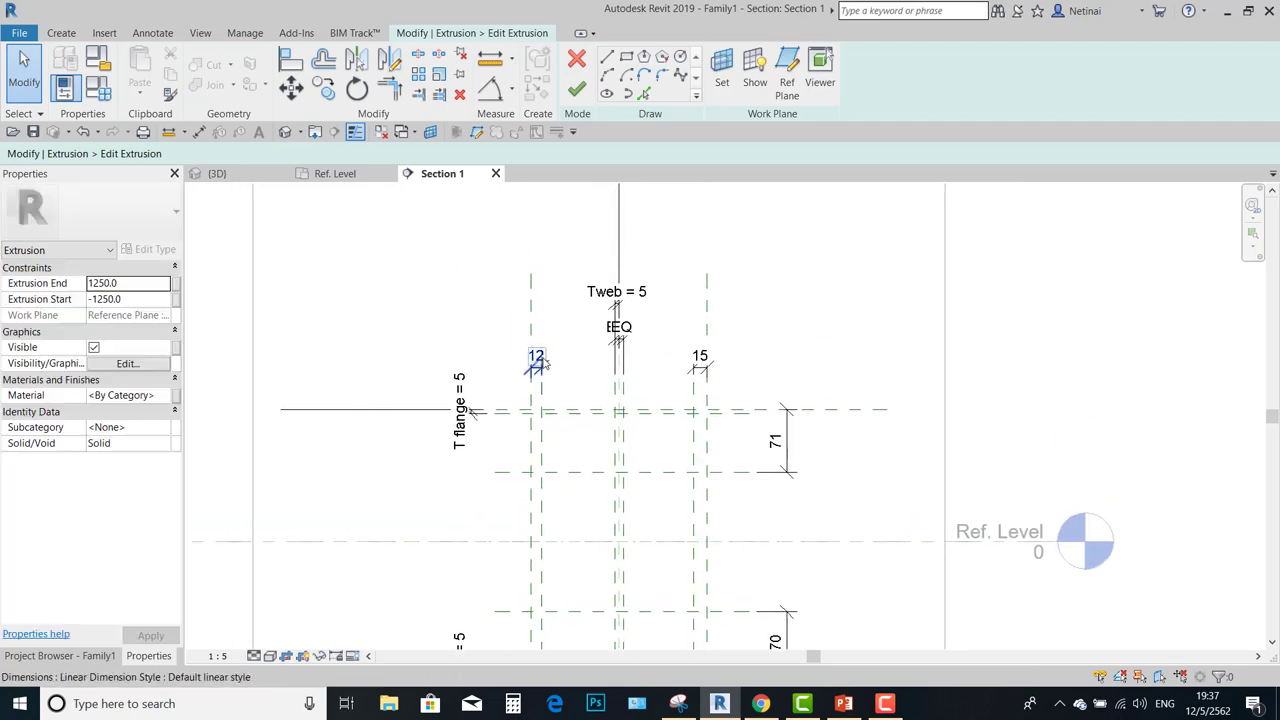
{"action": "scroll", "coordinate": [556, 379], "scroll_direction": "up", "scroll_amount": 2}
{"action": "key", "text": "d"}
{"action": "key", "text": "i"}
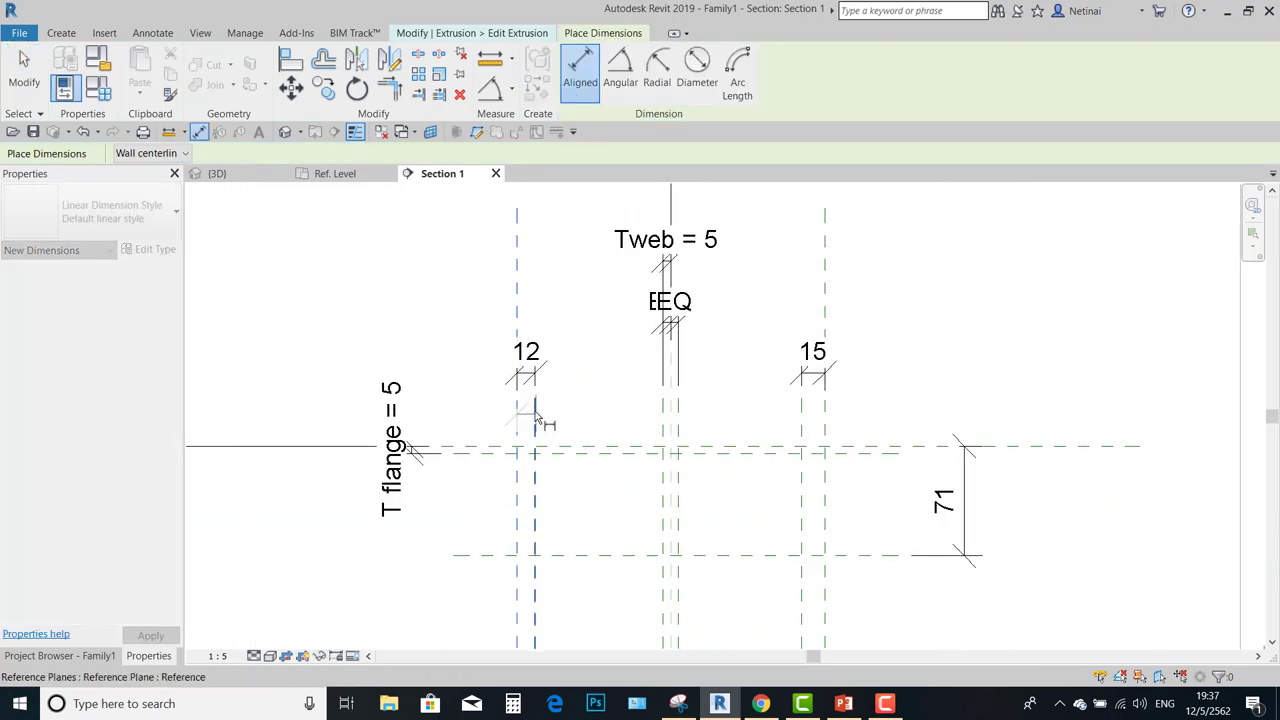
{"action": "key", "text": "Escape"}
{"action": "left_click", "coordinate": [527, 365]}
{"action": "left_click", "coordinate": [737, 71]}
{"action": "type", "text": "T lip"}
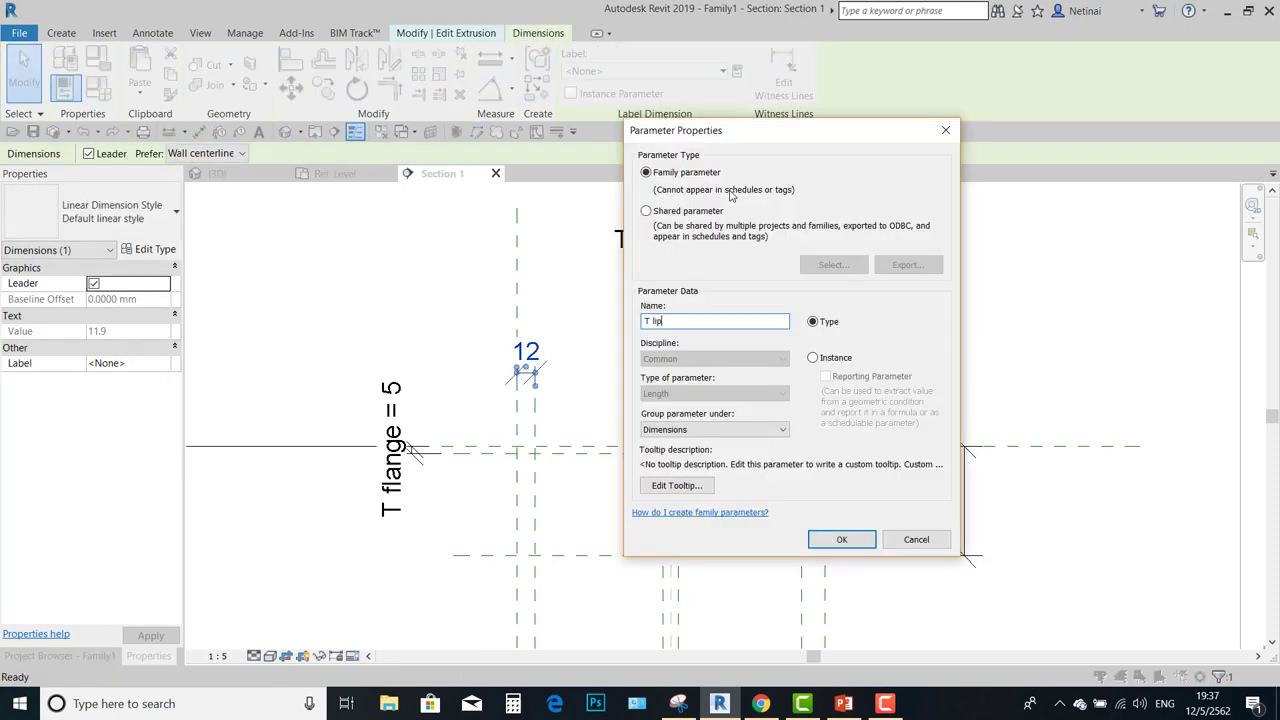
{"action": "key", "text": "Return"}
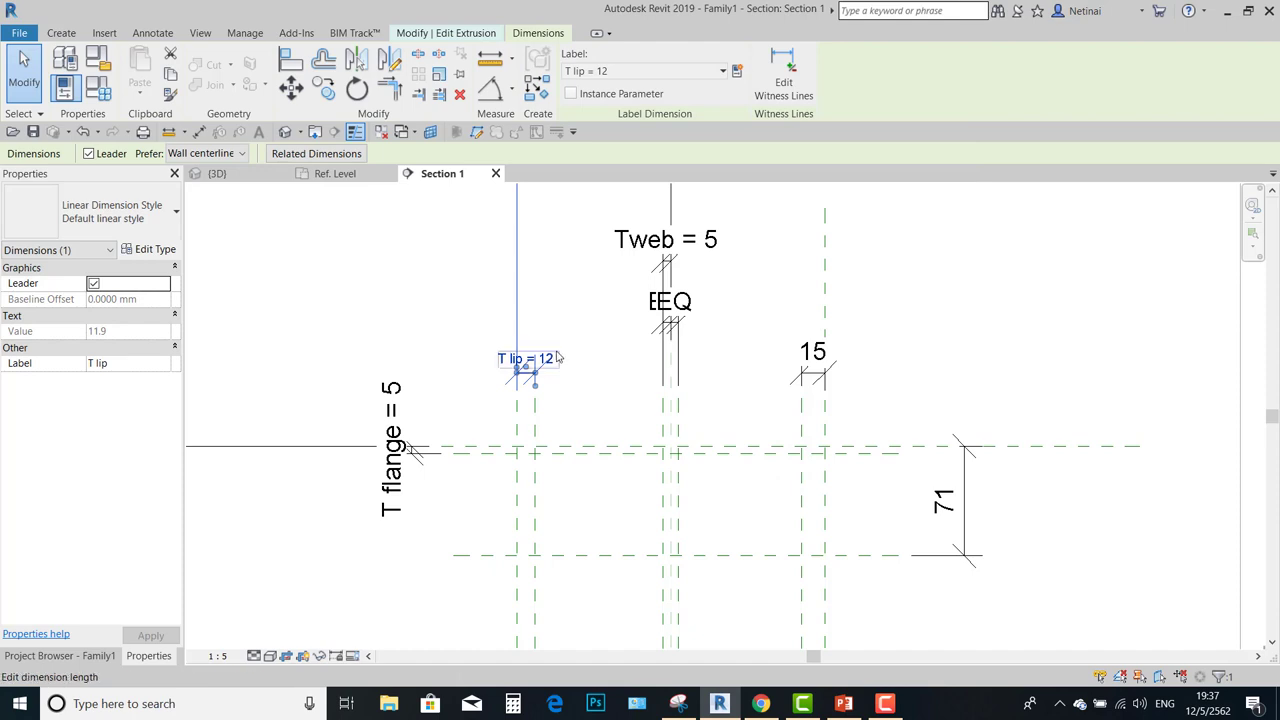
{"action": "left_click", "coordinate": [558, 357]}
{"action": "key", "text": "Return"}
{"action": "left_click", "coordinate": [566, 357]}
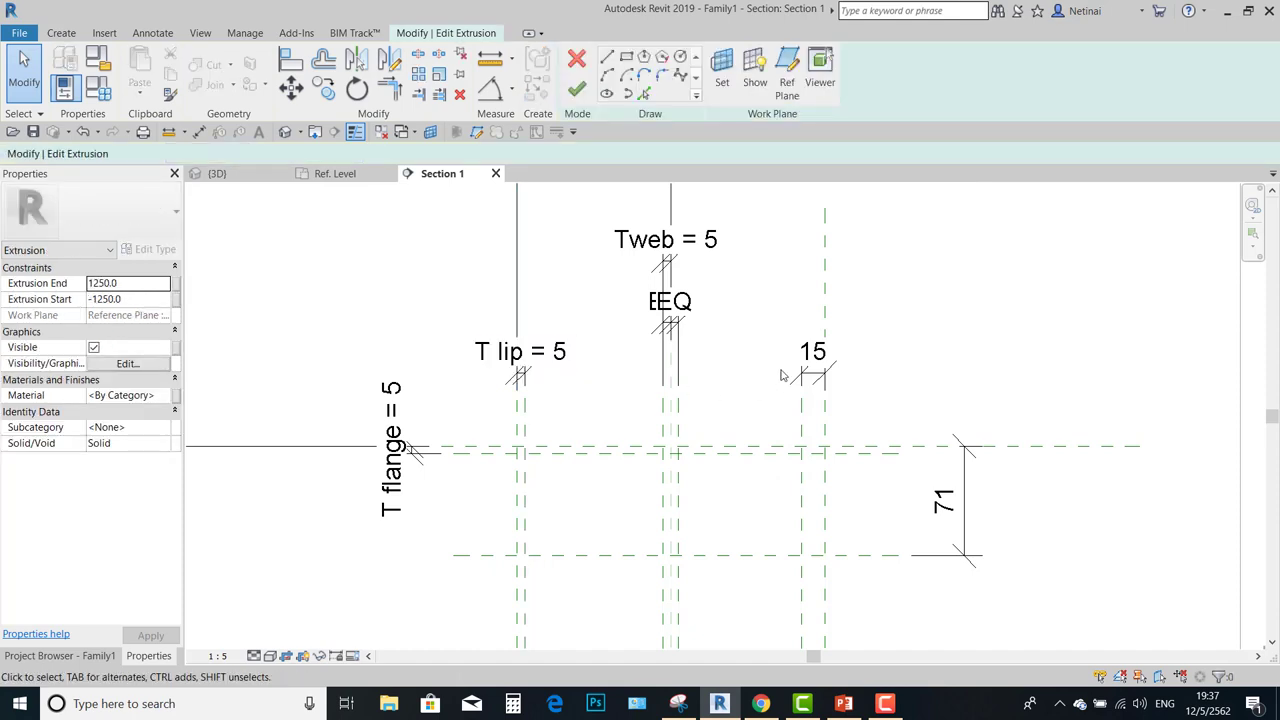
Assign the T lip label to the 15 right lip dimension.
{"action": "scroll", "coordinate": [811, 357], "scroll_direction": "down", "scroll_amount": 3}
{"action": "mouse_move", "coordinate": [811, 357]}
{"action": "middle_mouse_down"}
{"action": "mouse_move", "coordinate": [685, 338]}
{"action": "mouse_move", "coordinate": [634, 473]}
{"action": "middle_mouse_up"}
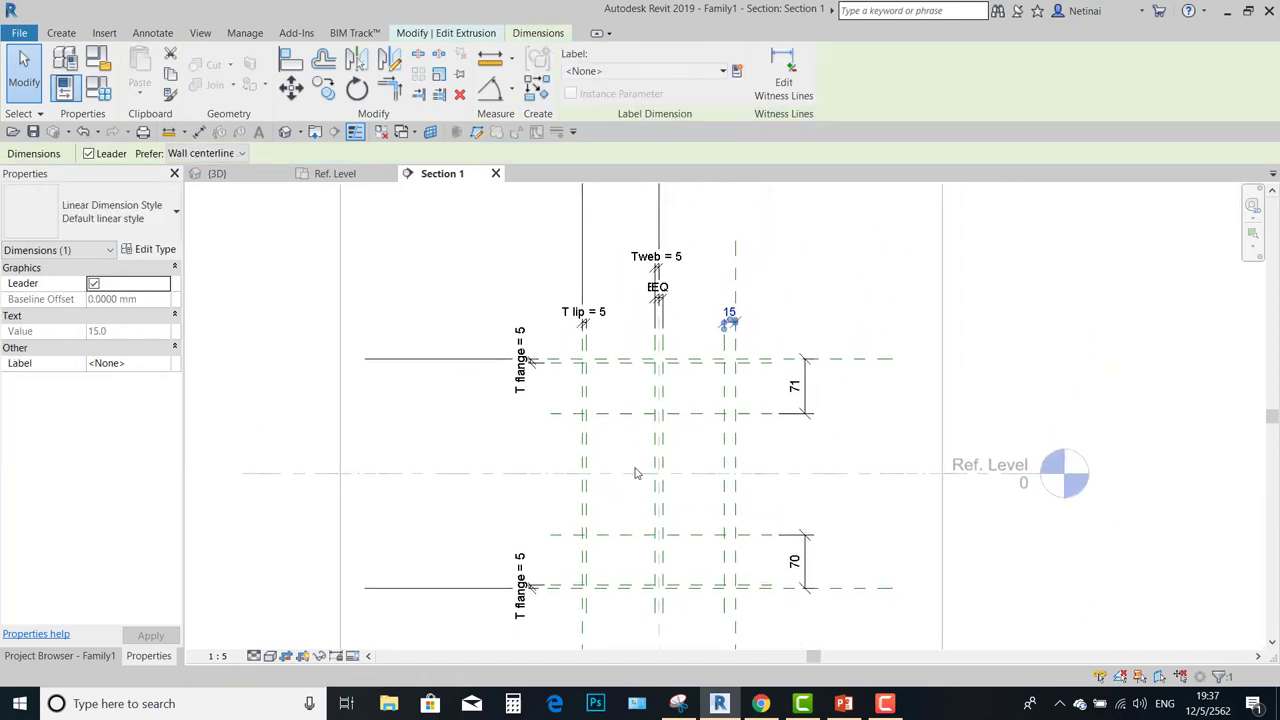
{"action": "left_click", "coordinate": [650, 71]}
{"action": "left_click", "coordinate": [628, 168]}
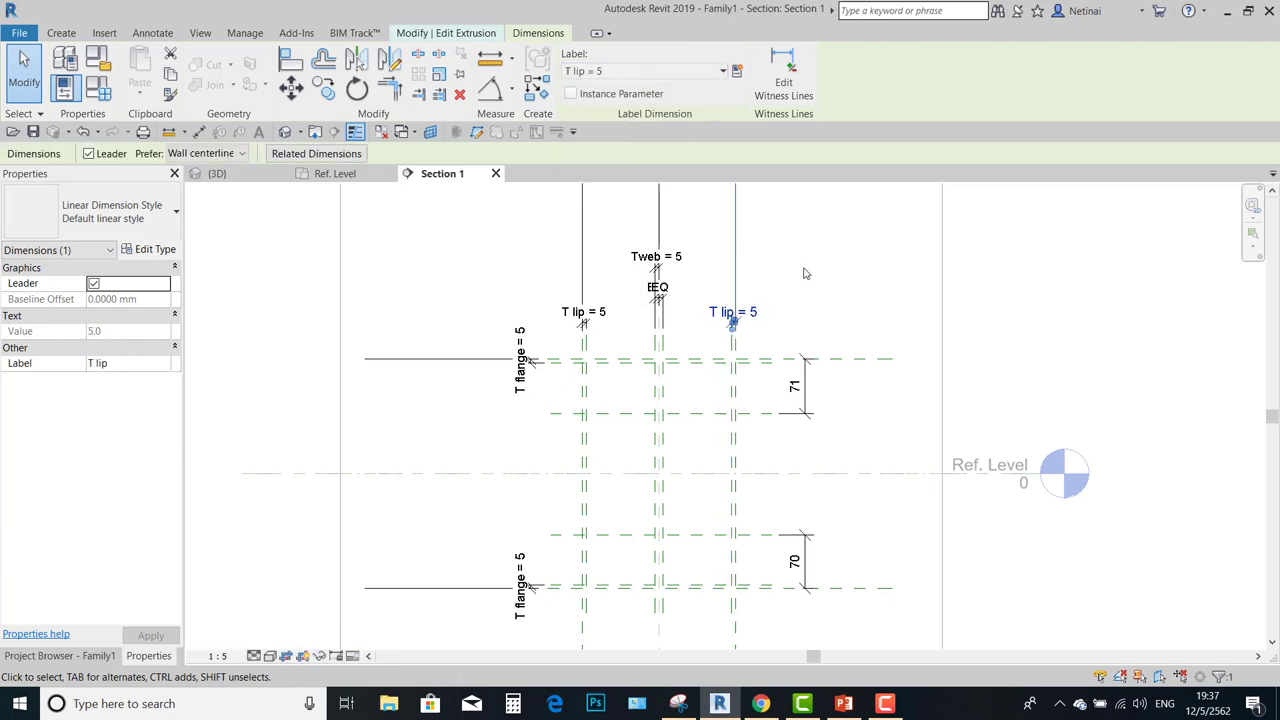
{"action": "left_click", "coordinate": [806, 273]}
Label the 71 lip depth dimension with a new D lip parameter set to 70.
{"action": "scroll", "coordinate": [807, 377], "scroll_direction": "up", "scroll_amount": 1}
{"action": "scroll", "coordinate": [807, 377], "scroll_direction": "up", "scroll_amount": 2}
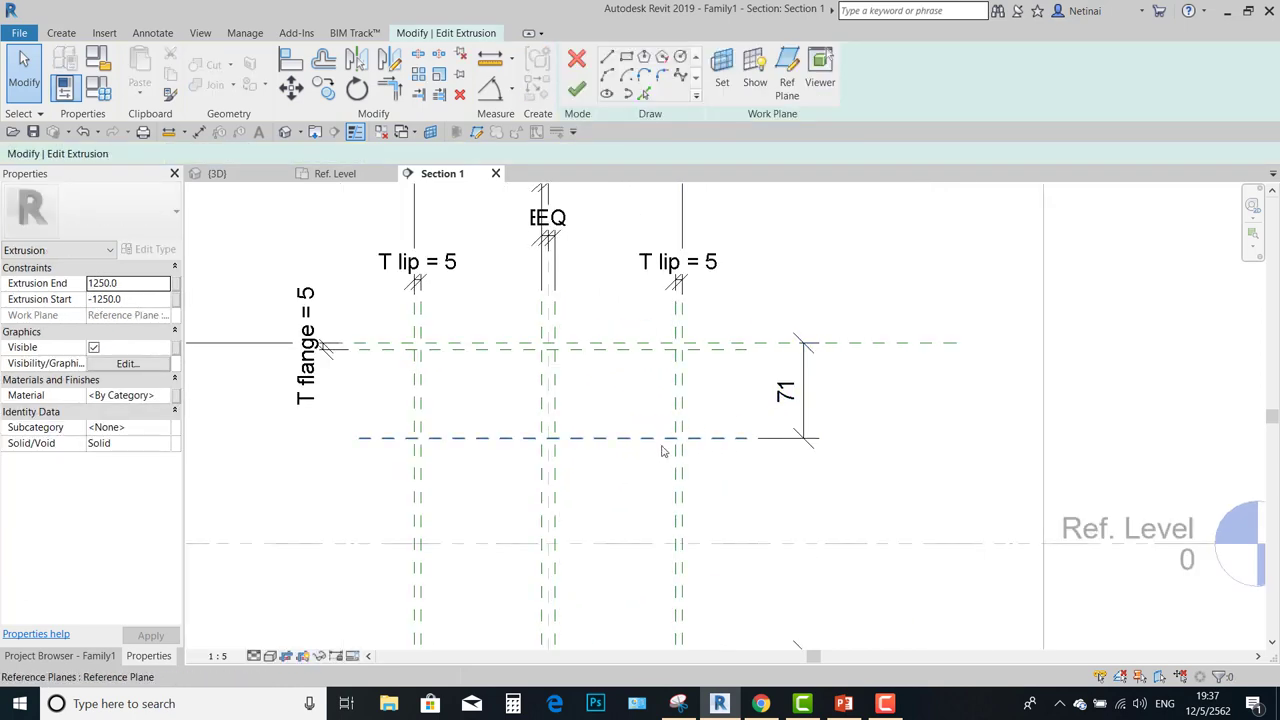
{"action": "left_click", "coordinate": [806, 372]}
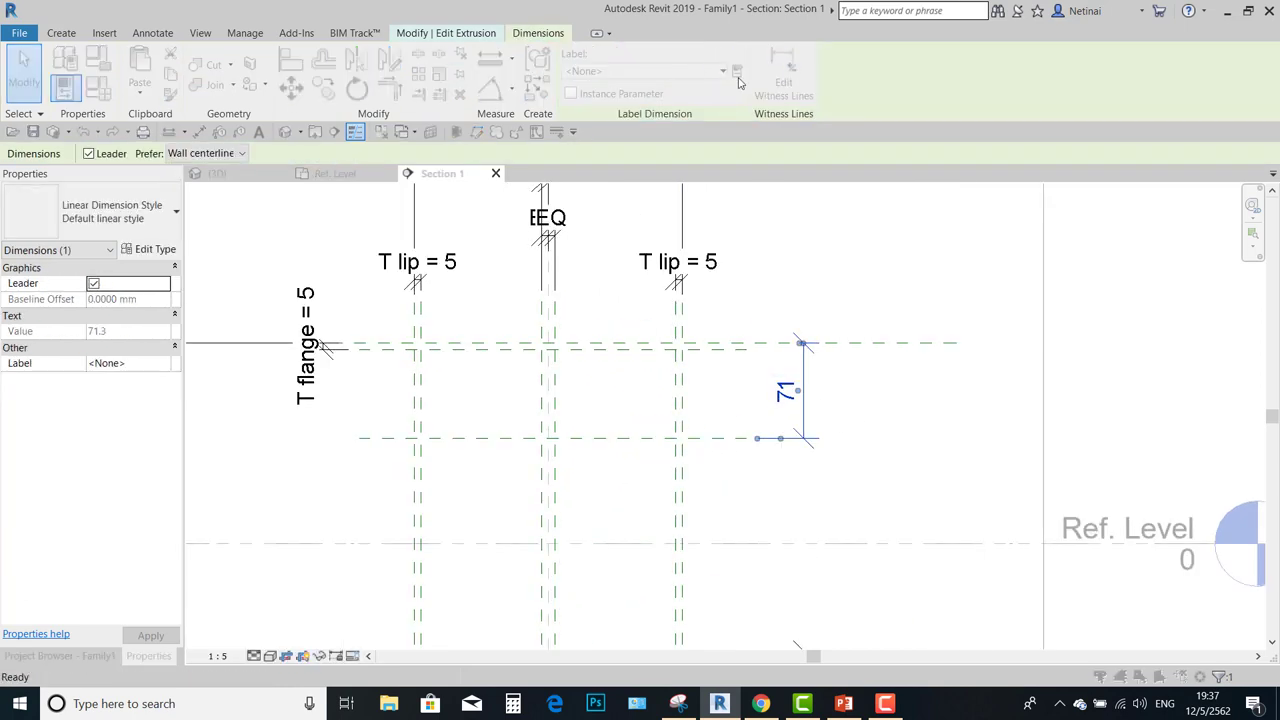
{"action": "left_click", "coordinate": [738, 80]}
{"action": "type", "text": "D lip"}
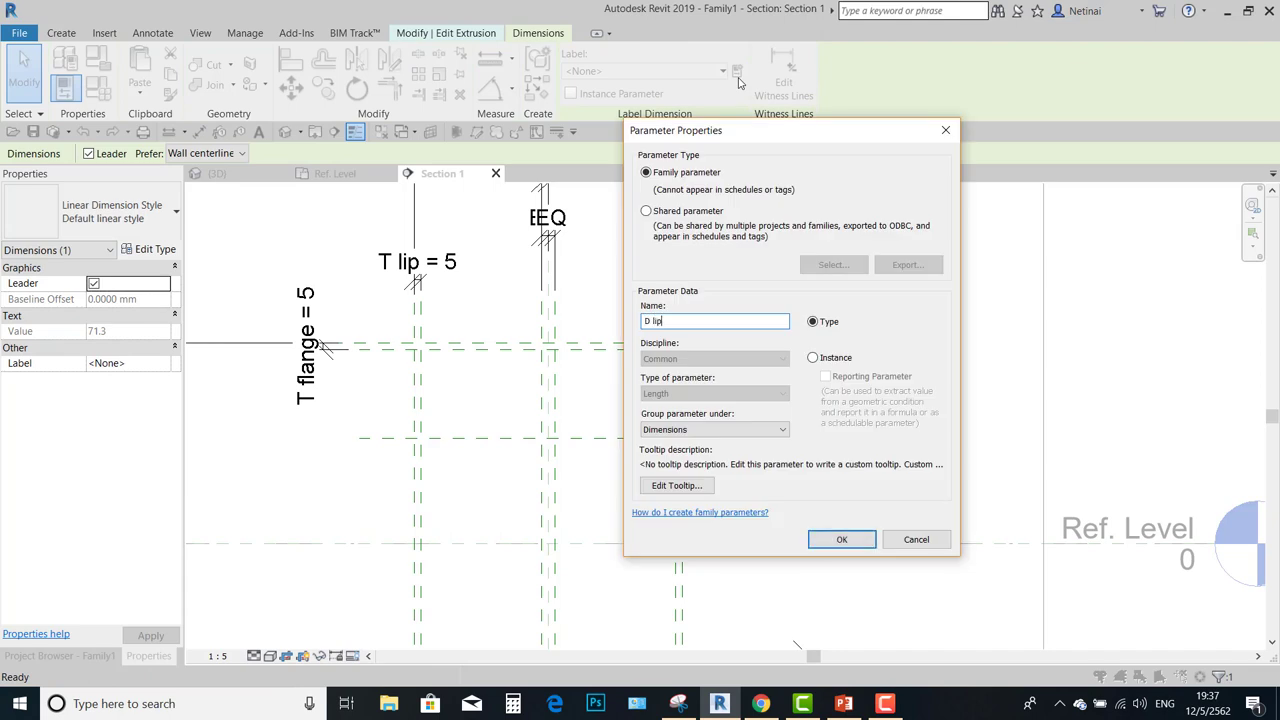
{"action": "key", "text": "Return"}
{"action": "left_click", "coordinate": [789, 372]}
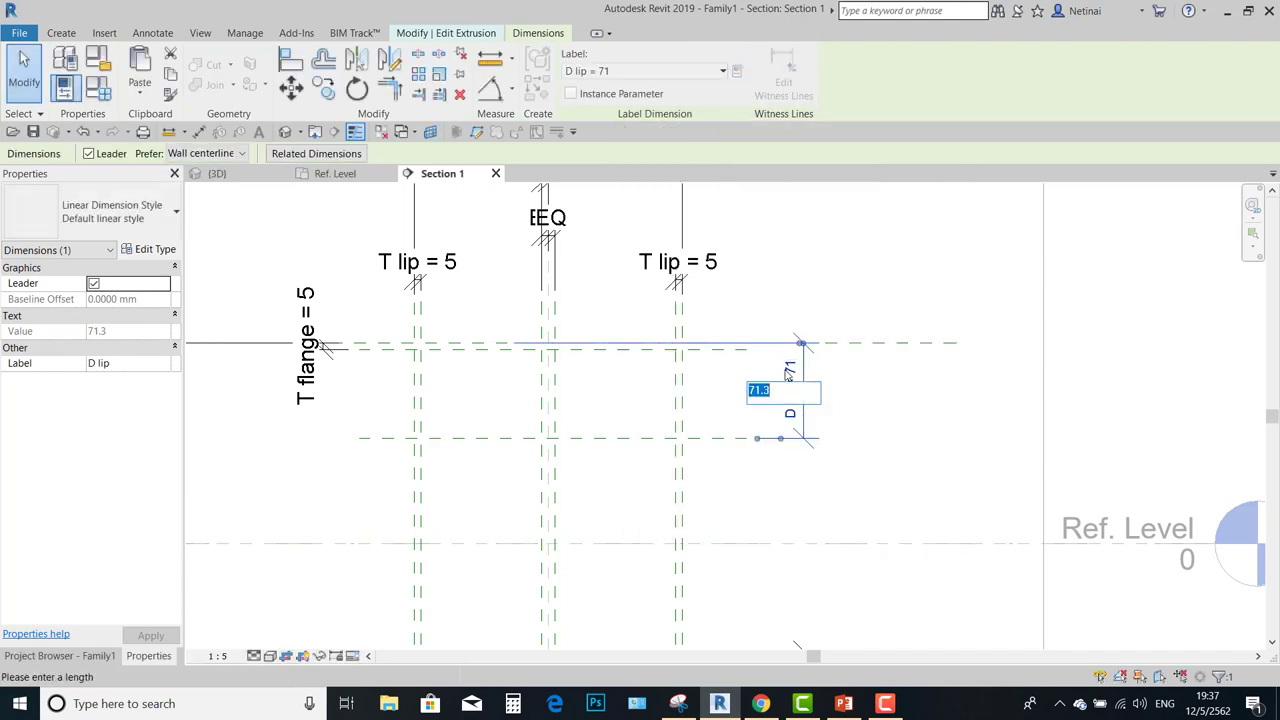
{"action": "type", "text": "70"}
{"action": "key", "text": "Return"}
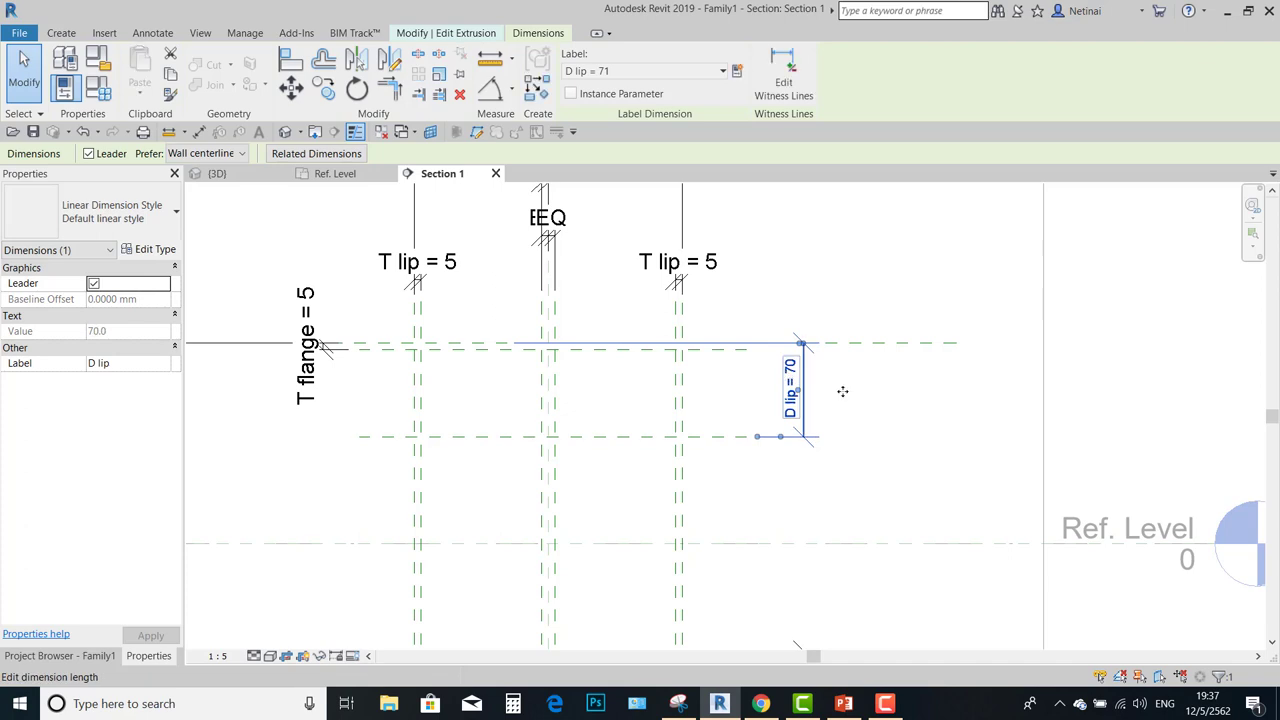
{"action": "left_click", "coordinate": [757, 371]}
Label the lower 70 lip dimension with D lip too.
{"action": "scroll", "coordinate": [811, 477], "scroll_direction": "down", "scroll_amount": 3}
{"action": "mouse_move", "coordinate": [811, 477]}
{"action": "middle_mouse_down"}
{"action": "mouse_move", "coordinate": [787, 397]}
{"action": "mouse_move", "coordinate": [800, 393]}
{"action": "middle_mouse_up"}
{"action": "scroll", "coordinate": [787, 397], "scroll_direction": "up", "scroll_amount": 2}
{"action": "left_click", "coordinate": [785, 548]}
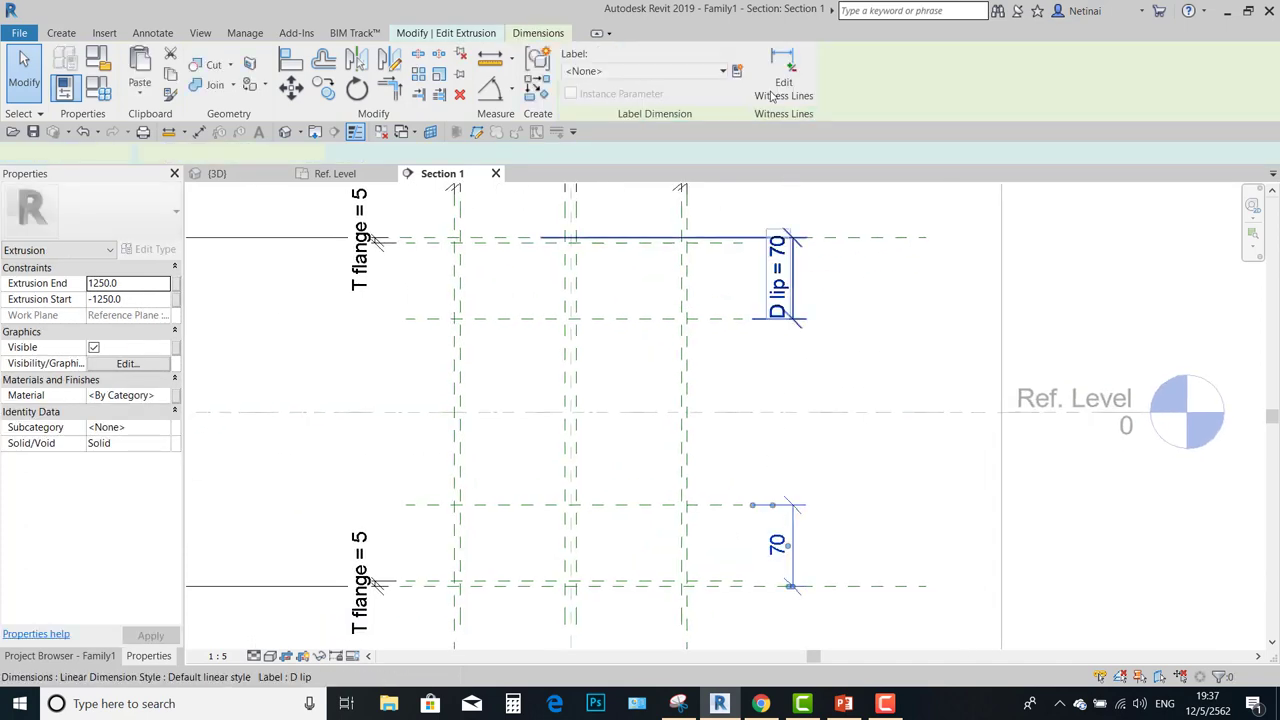
{"action": "left_click", "coordinate": [645, 71]}
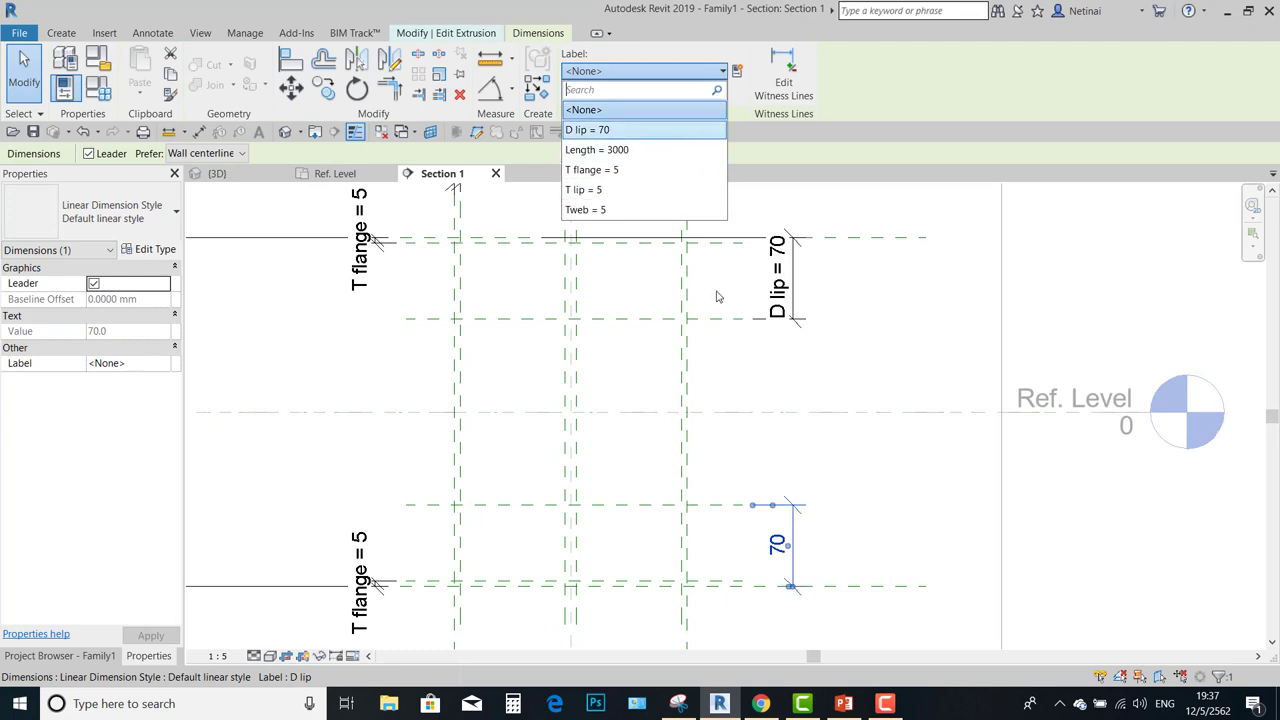
{"action": "left_click", "coordinate": [628, 131]}
{"action": "left_click", "coordinate": [852, 366]}
{"action": "scroll", "coordinate": [848, 365], "scroll_direction": "down", "scroll_amount": 2}
{"action": "middle_click_drag", "start_coordinate": [848, 365], "coordinate": [832, 395]}
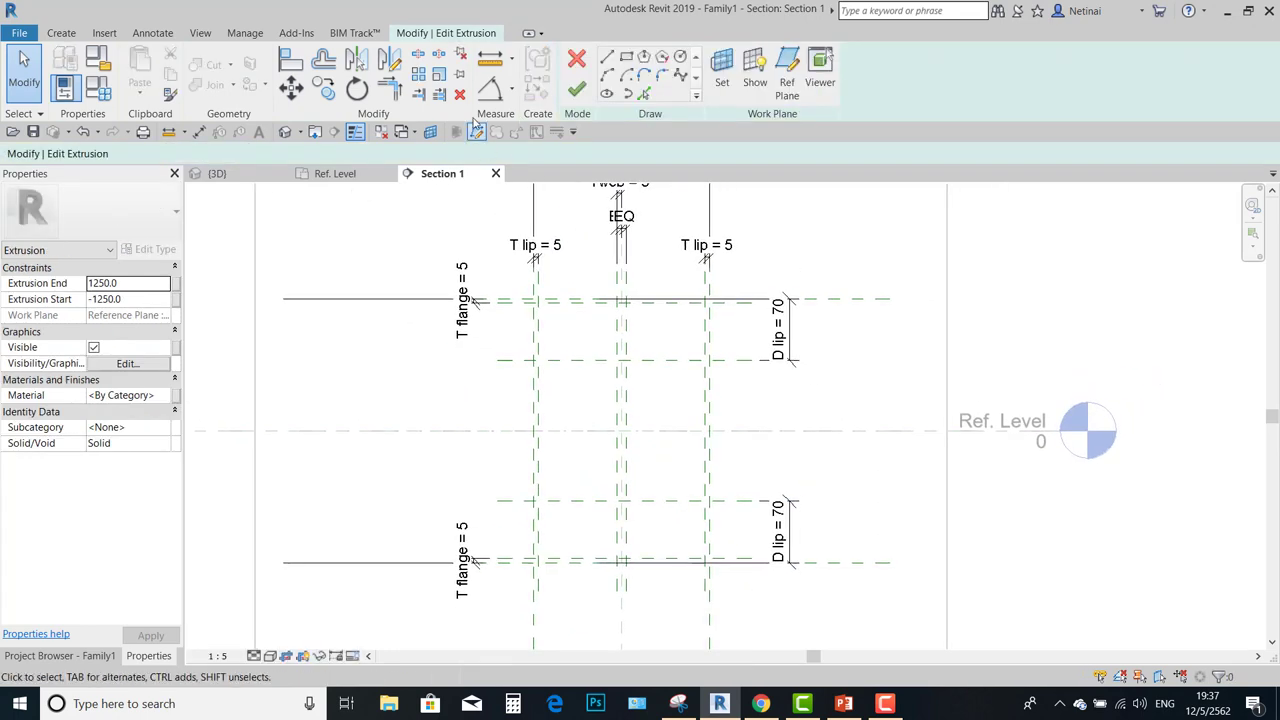
Trace the upper part of the profile with chained lines: left edge, top flange, right lip and 5 mm return.
{"action": "left_click", "coordinate": [607, 57]}
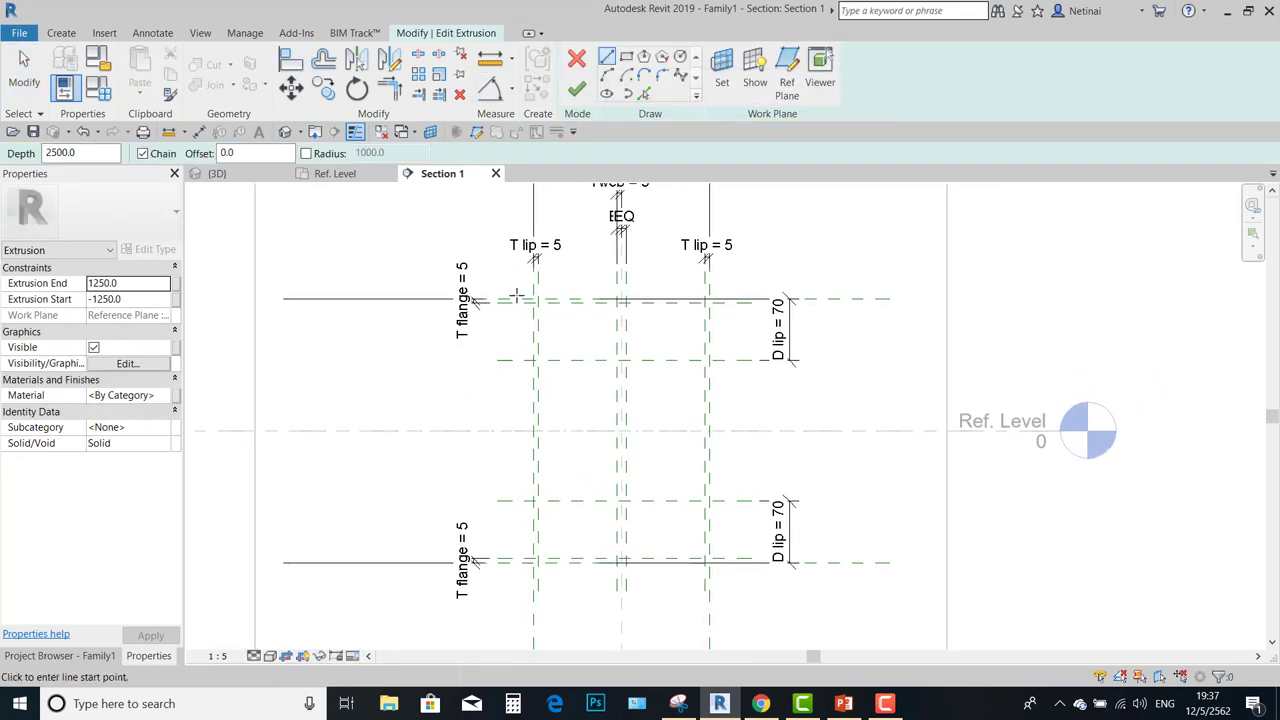
{"action": "scroll", "coordinate": [548, 380], "scroll_direction": "up", "scroll_amount": 3}
{"action": "scroll", "coordinate": [548, 380], "scroll_direction": "up", "scroll_amount": 2}
{"action": "left_click", "coordinate": [535, 430]}
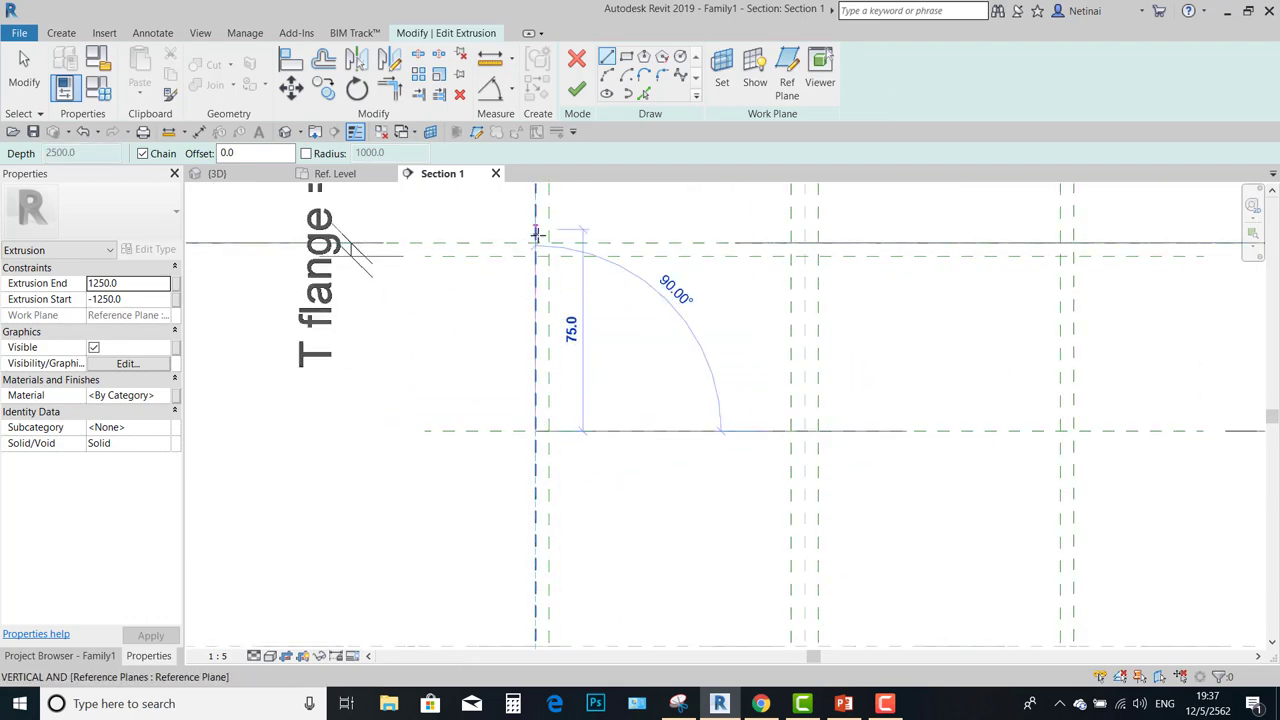
{"action": "left_click", "coordinate": [535, 243]}
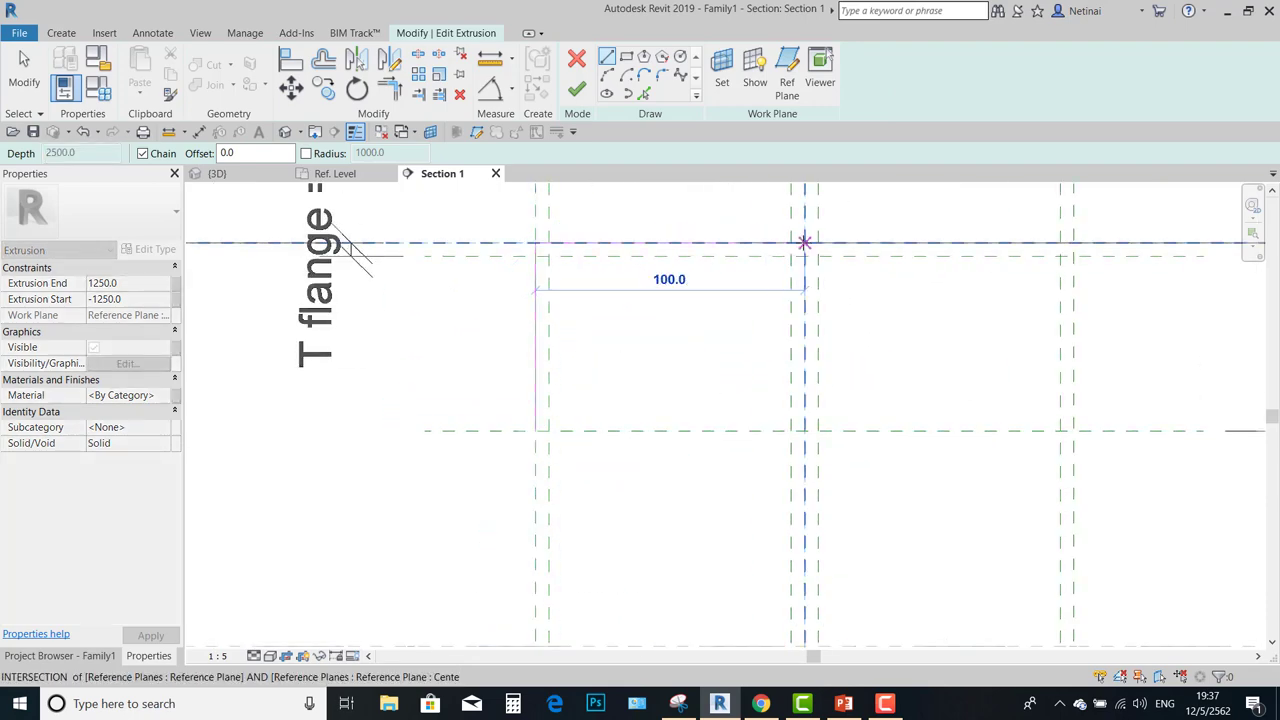
{"action": "scroll", "coordinate": [928, 240], "scroll_direction": "down", "scroll_amount": 2}
{"action": "middle_click_drag", "start_coordinate": [928, 240], "coordinate": [822, 218]}
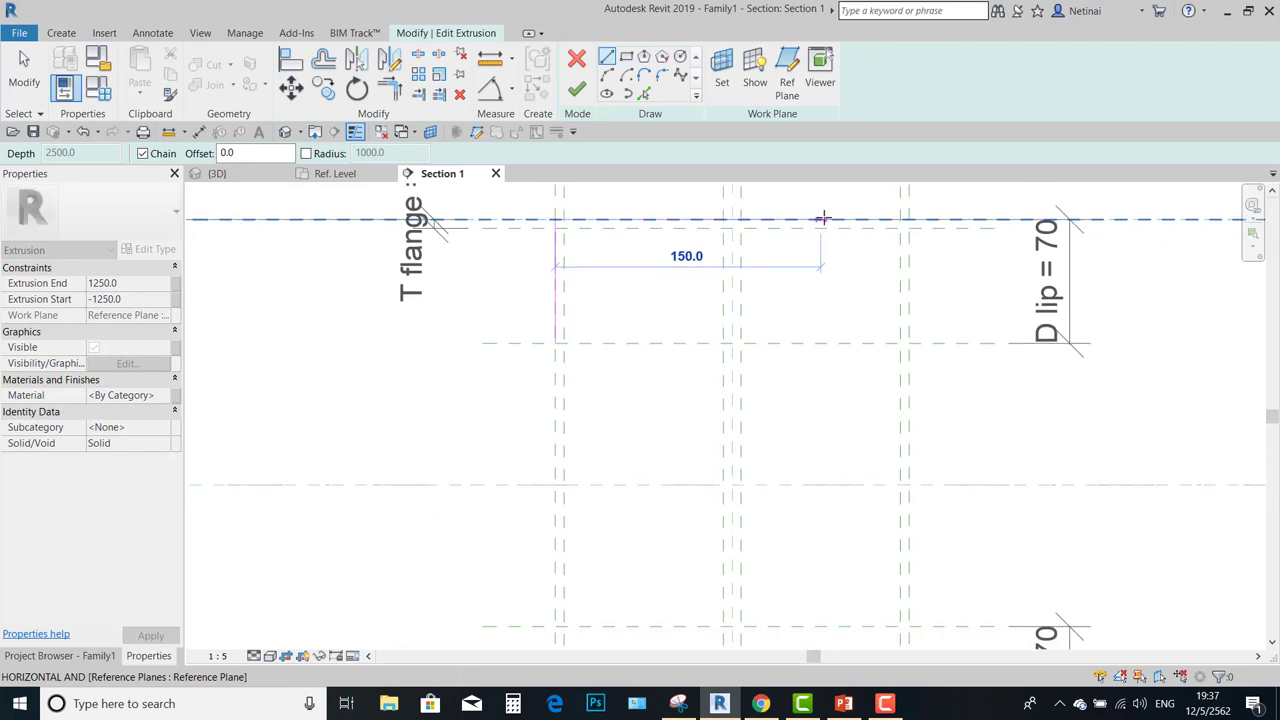
{"action": "middle_click_drag", "start_coordinate": [944, 210], "coordinate": [705, 217]}
{"action": "scroll", "coordinate": [711, 217], "scroll_direction": "down", "scroll_amount": 2}
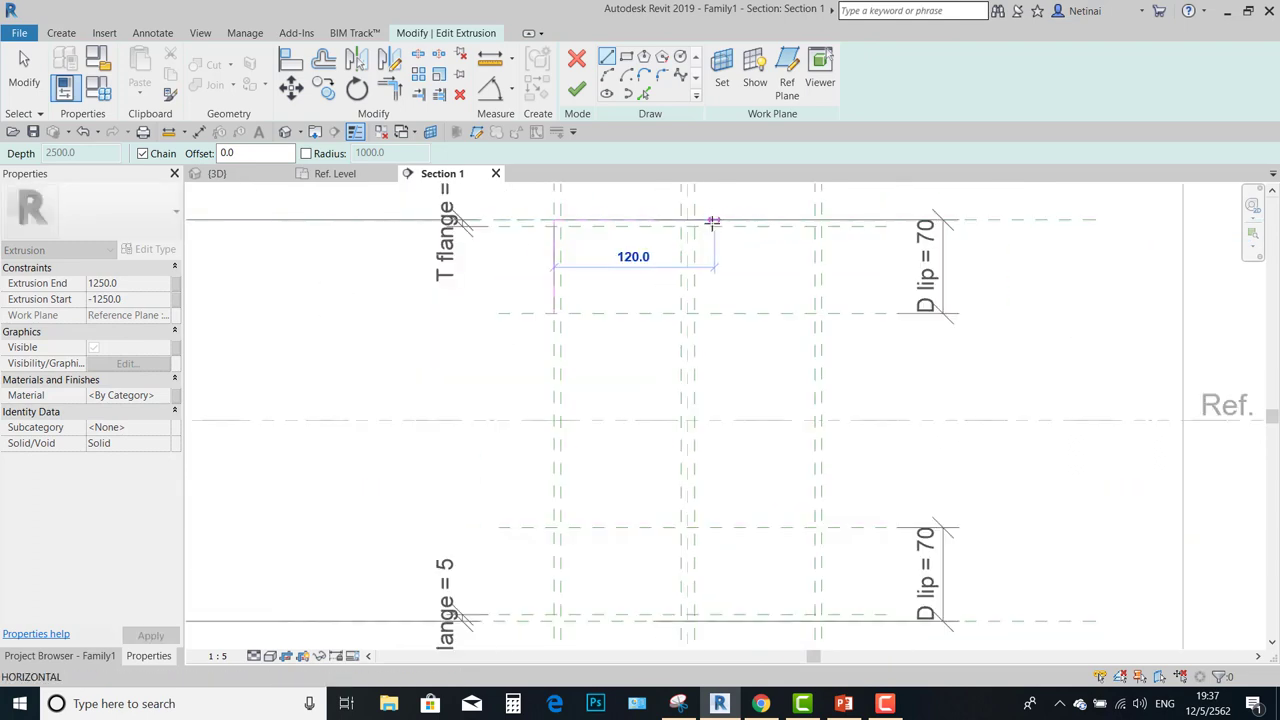
{"action": "scroll", "coordinate": [860, 204], "scroll_direction": "up", "scroll_amount": 2}
{"action": "left_click", "coordinate": [790, 232]}
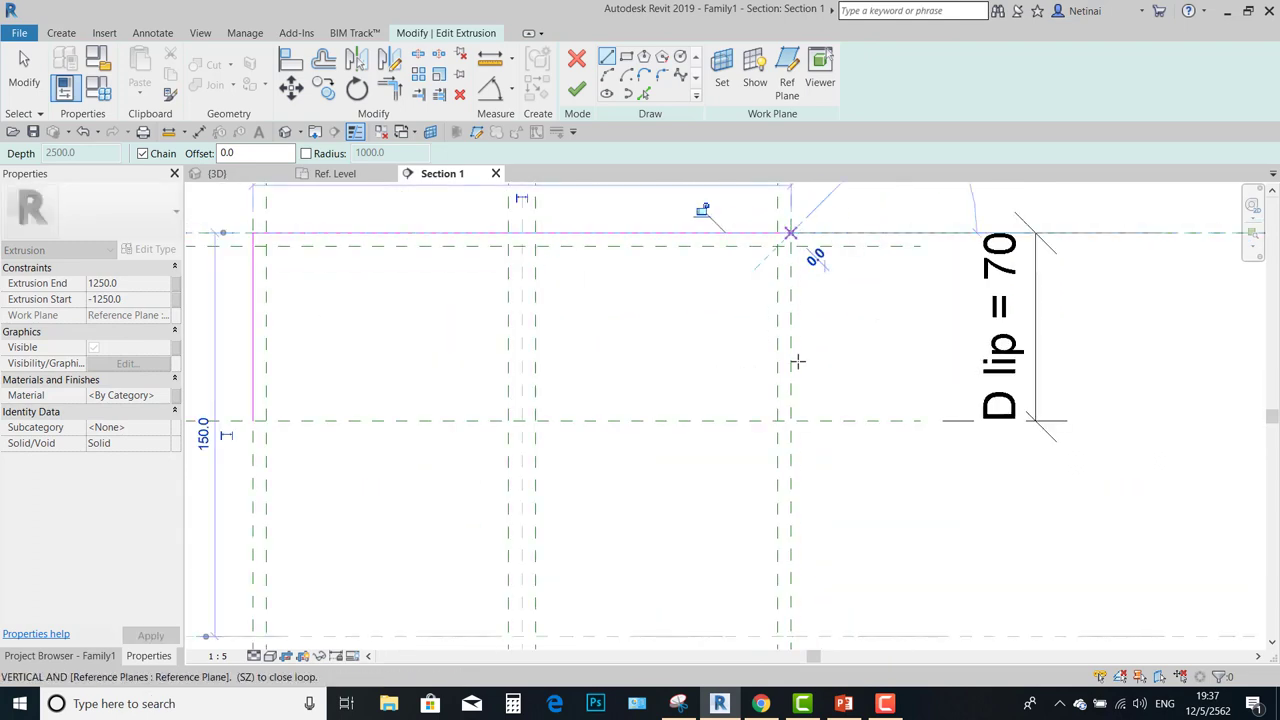
{"action": "left_click", "coordinate": [790, 420]}
{"action": "left_click", "coordinate": [777, 248]}
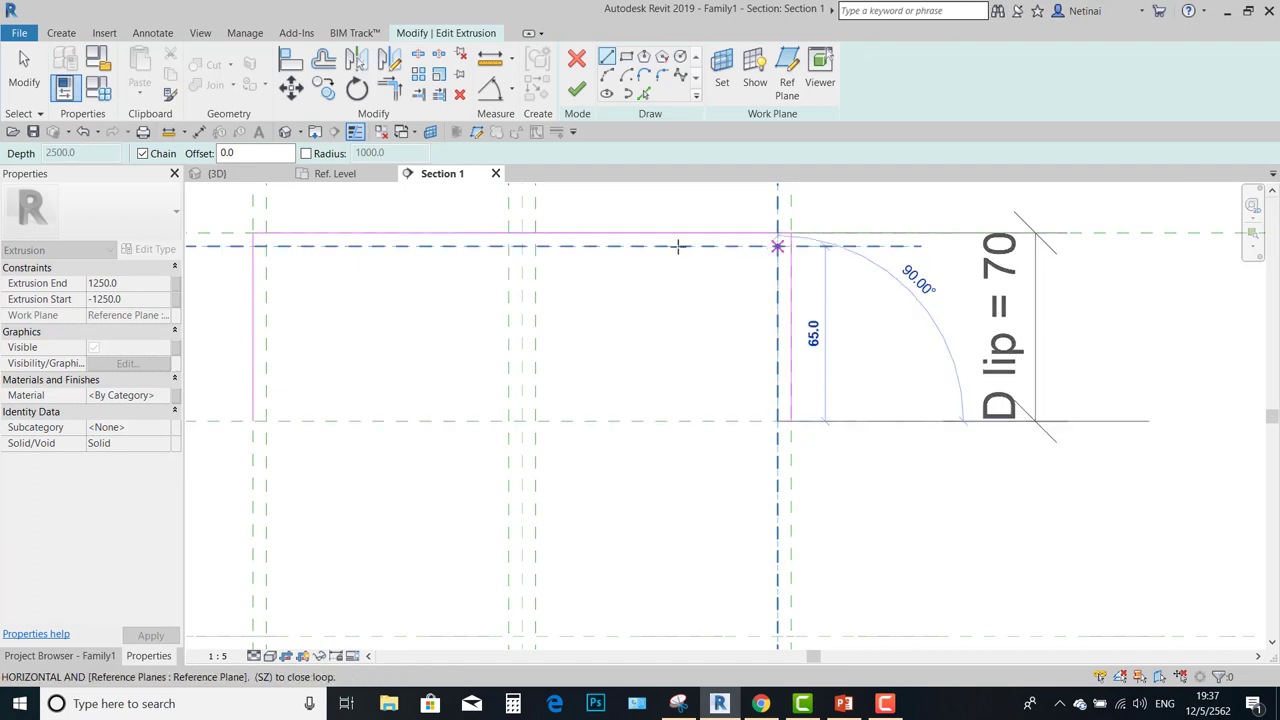
{"action": "left_click", "coordinate": [534, 246]}
{"action": "scroll", "coordinate": [594, 240], "scroll_direction": "down", "scroll_amount": 2}
{"action": "scroll", "coordinate": [567, 482], "scroll_direction": "down", "scroll_amount": 1}
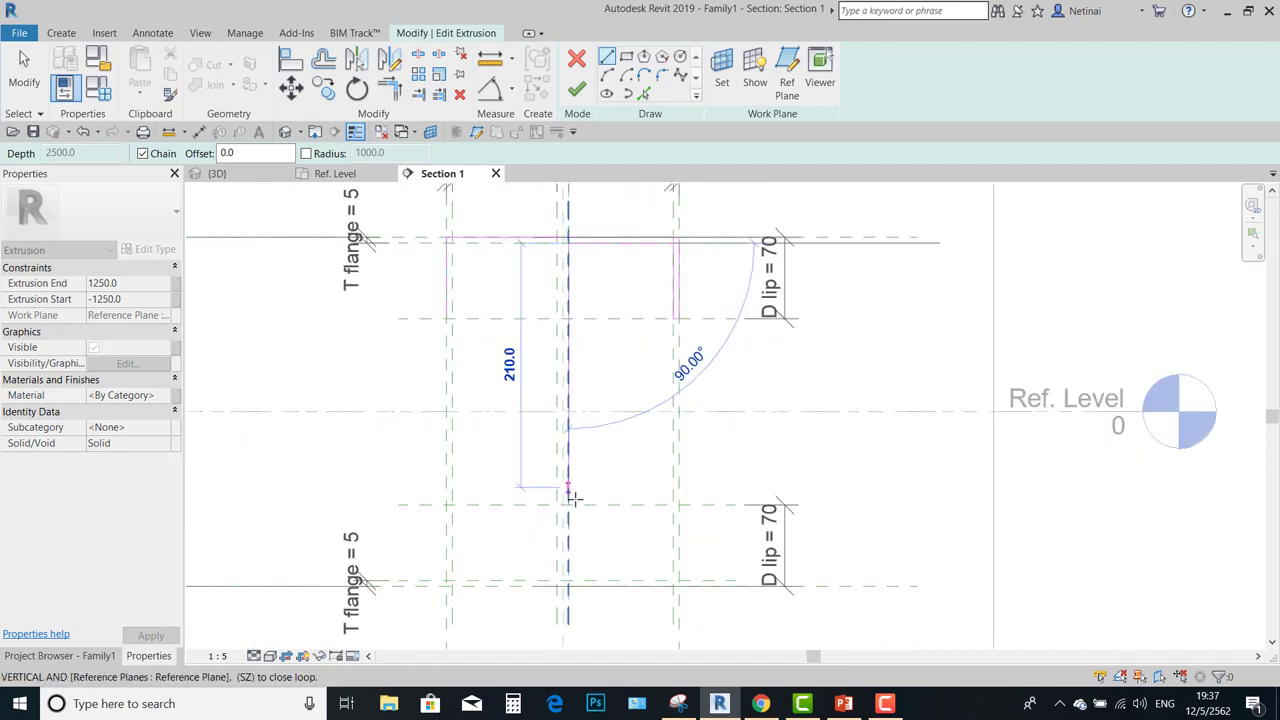
{"action": "scroll", "coordinate": [561, 566], "scroll_direction": "up", "scroll_amount": 2}
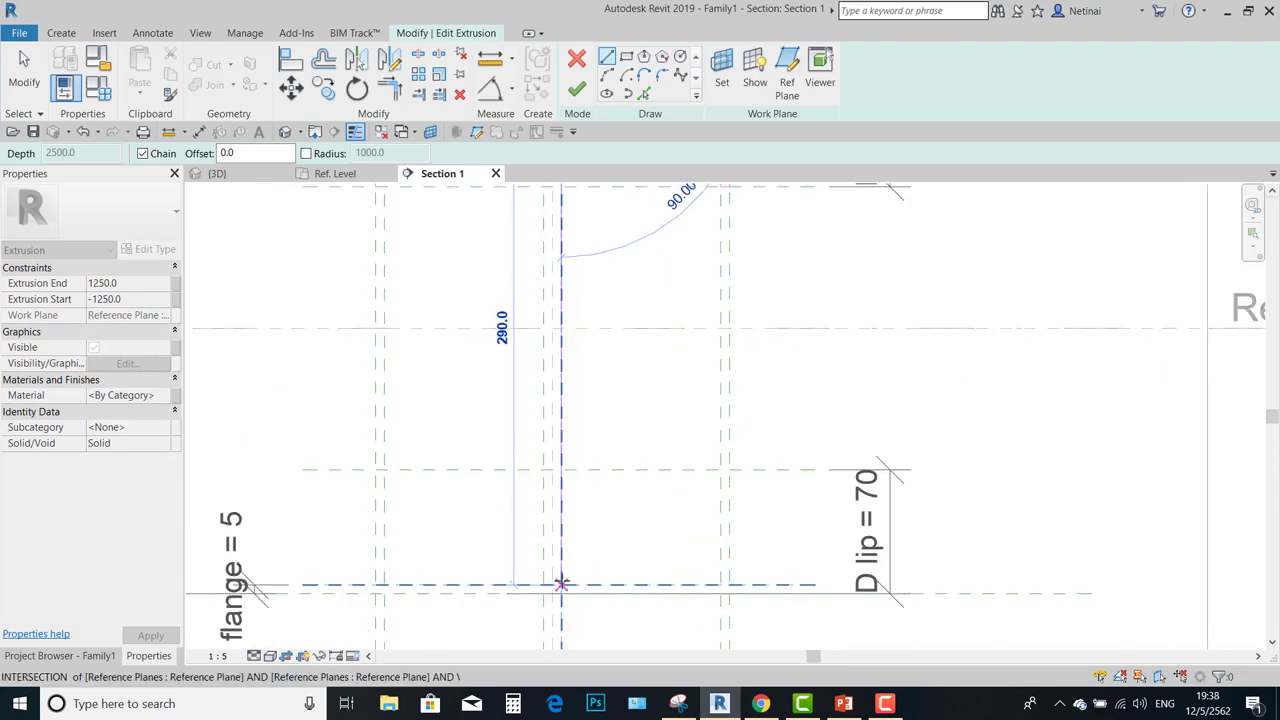
Continue the outline through the web, lower 70 lips with 5 mm returns and bottom flange, closing the loop.
{"action": "left_click", "coordinate": [561, 584]}
{"action": "left_click", "coordinate": [720, 585]}
{"action": "left_click", "coordinate": [721, 470]}
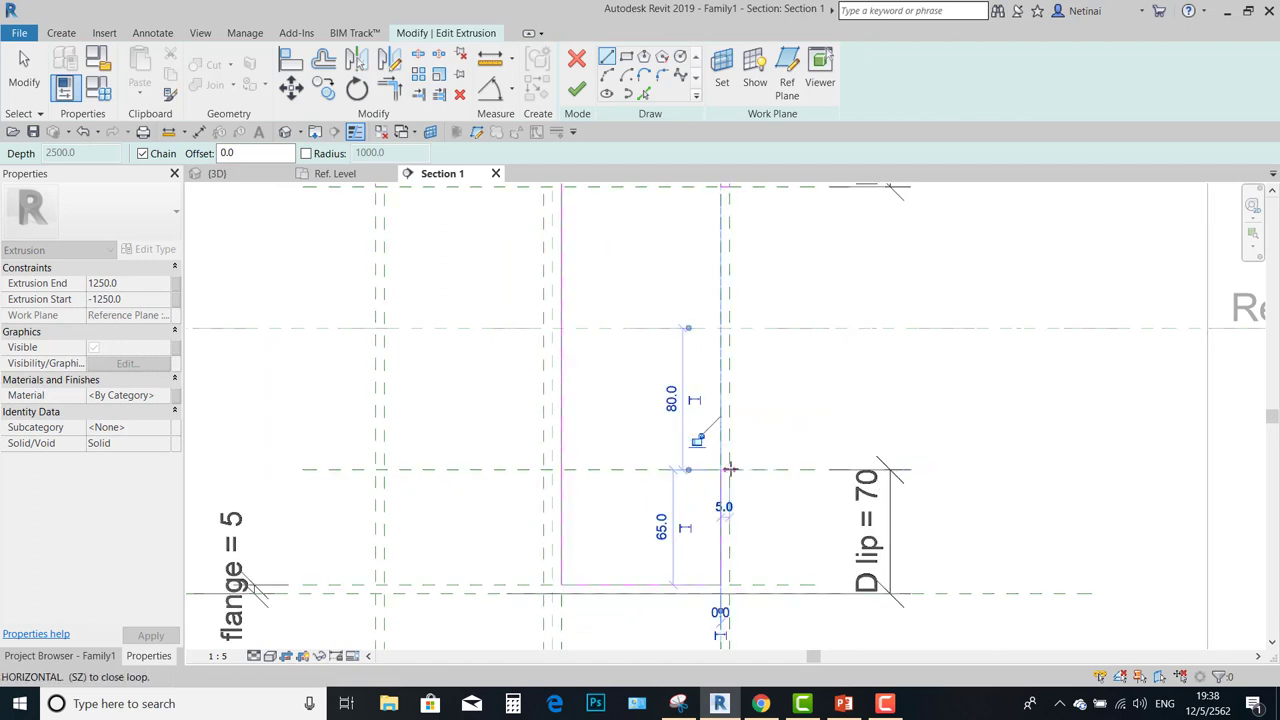
{"action": "left_click", "coordinate": [729, 469]}
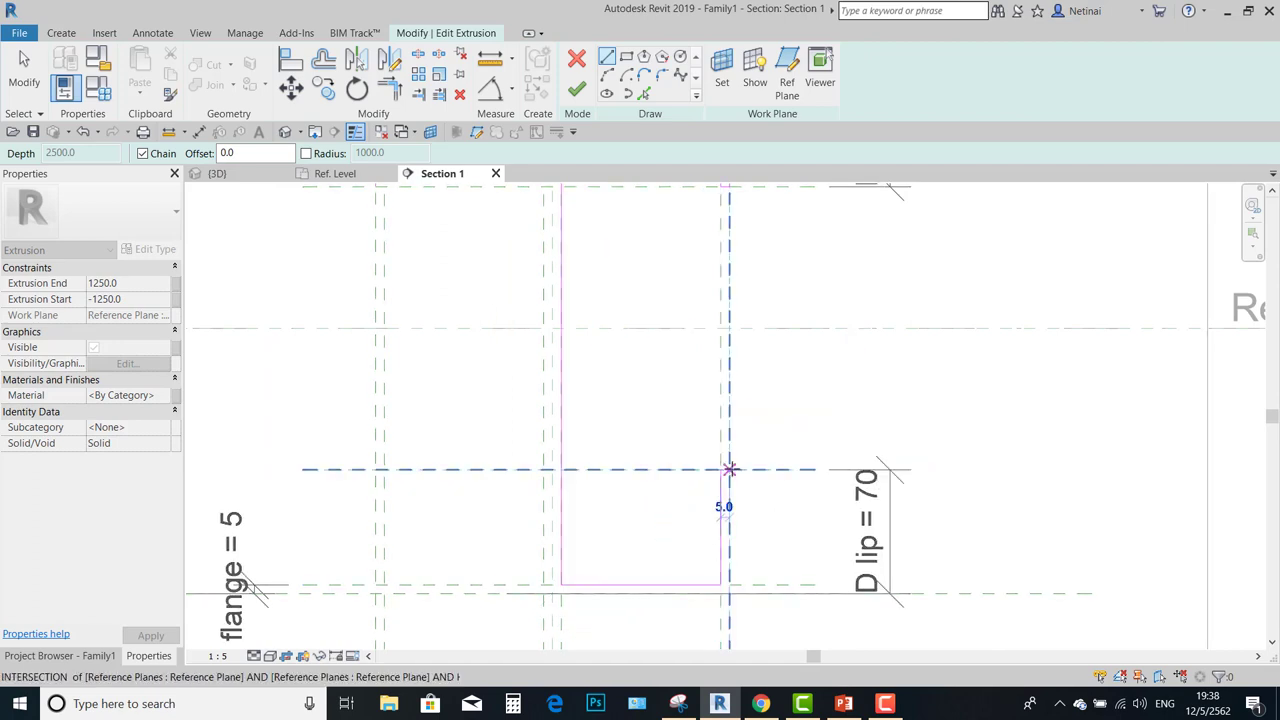
{"action": "left_click", "coordinate": [379, 594]}
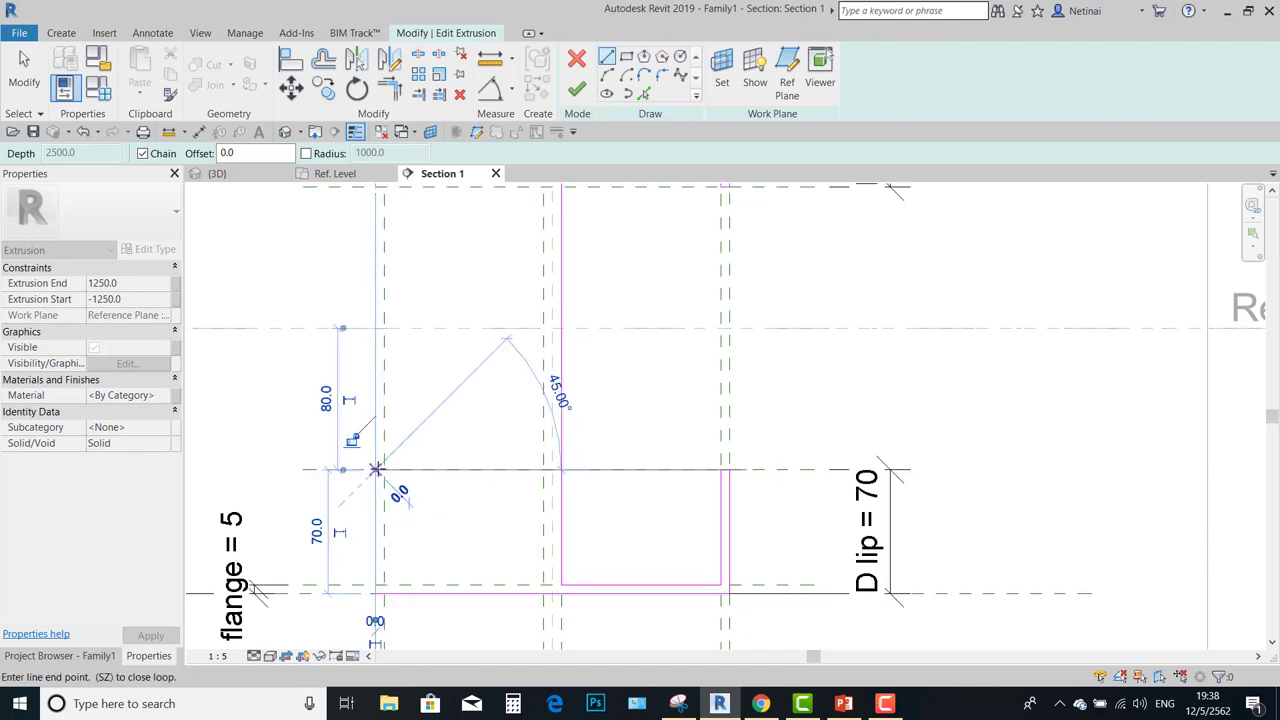
{"action": "left_click", "coordinate": [379, 469]}
{"action": "left_click", "coordinate": [388, 469]}
{"action": "left_click", "coordinate": [388, 584]}
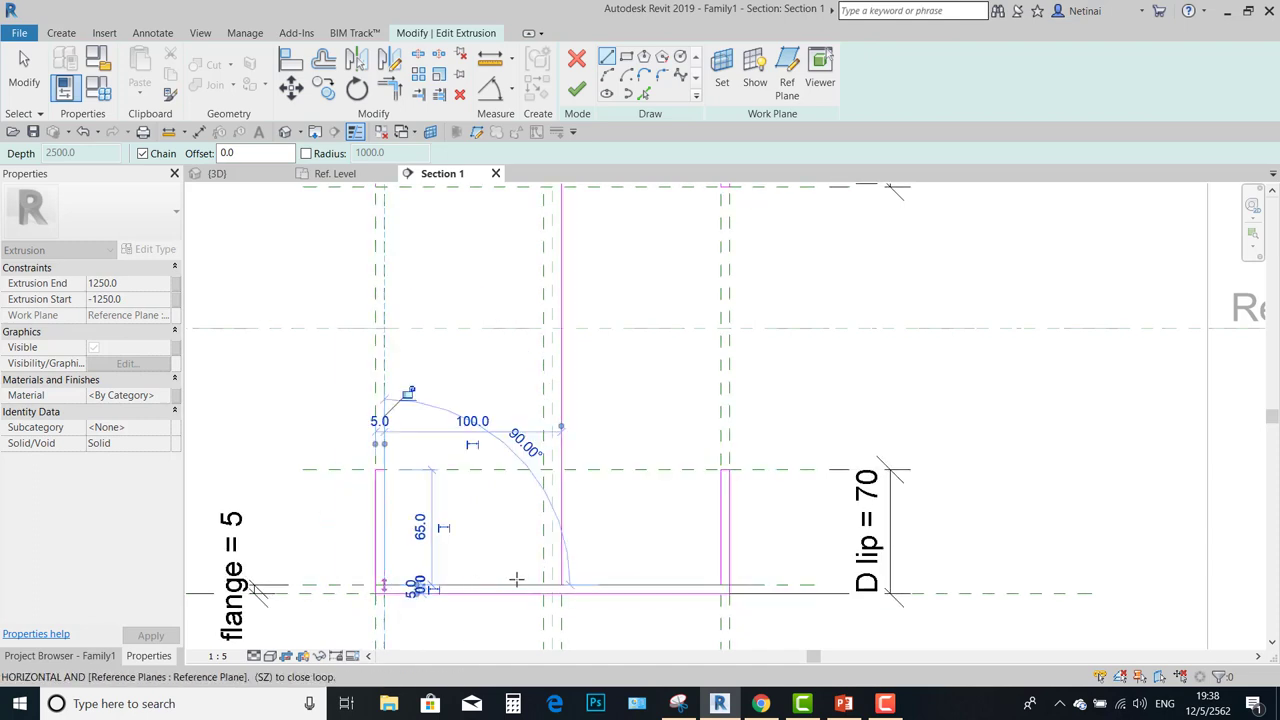
{"action": "left_click", "coordinate": [543, 586]}
{"action": "middle_click_drag", "start_coordinate": [500, 286], "coordinate": [534, 424]}
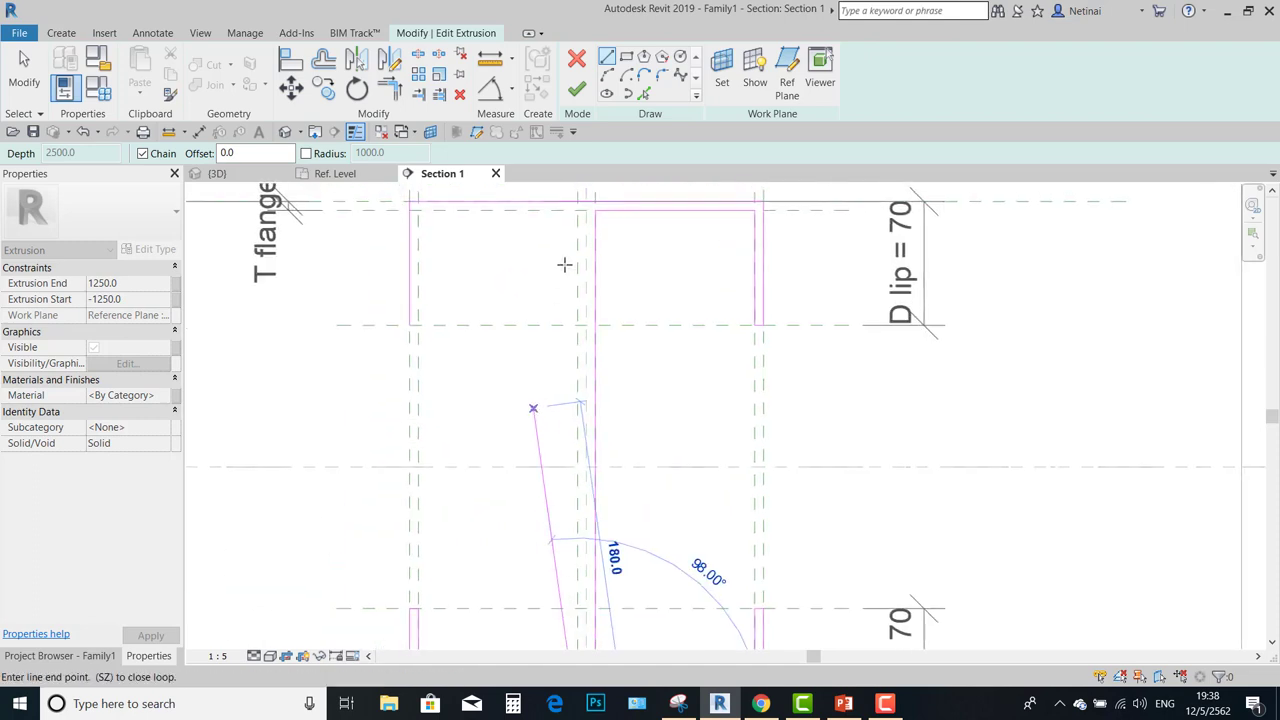
{"action": "left_click", "coordinate": [578, 209]}
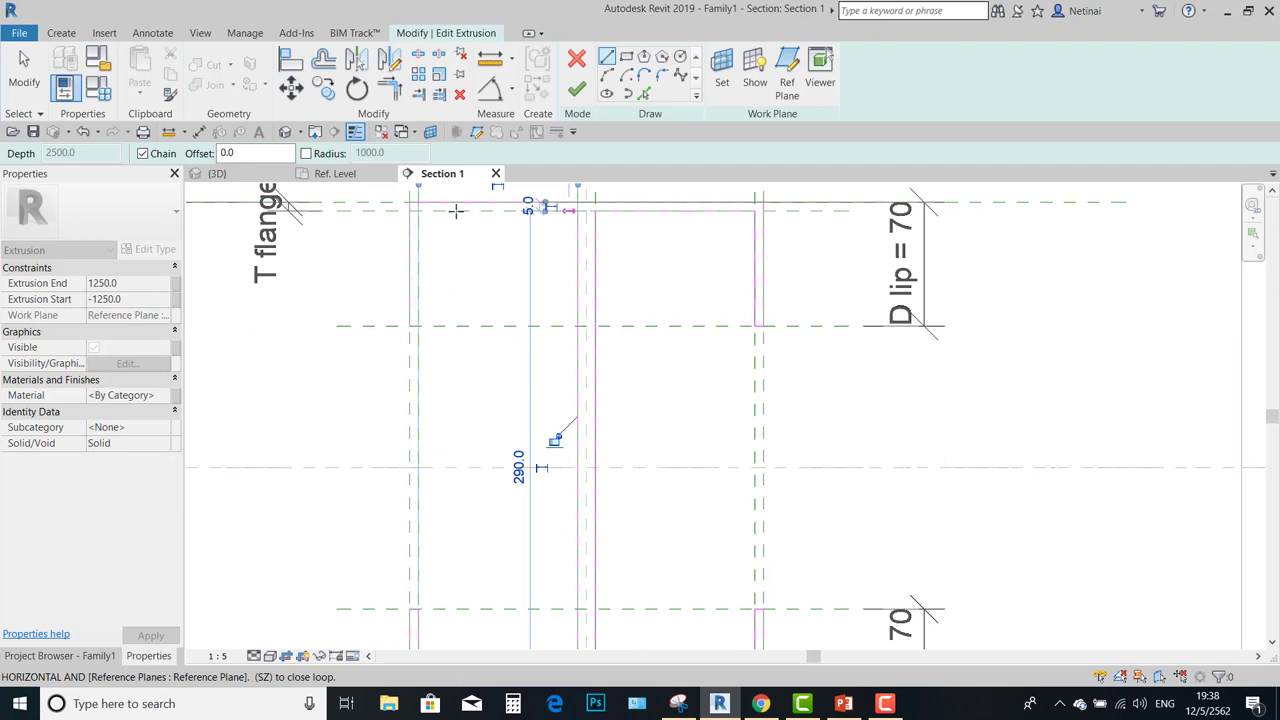
{"action": "left_click", "coordinate": [416, 326]}
{"action": "key", "text": "Escape"}
{"action": "key", "text": "Escape"}
{"action": "scroll", "coordinate": [450, 318], "scroll_direction": "down", "scroll_amount": 4}
{"action": "middle_click_drag", "start_coordinate": [486, 306], "coordinate": [500, 327]}
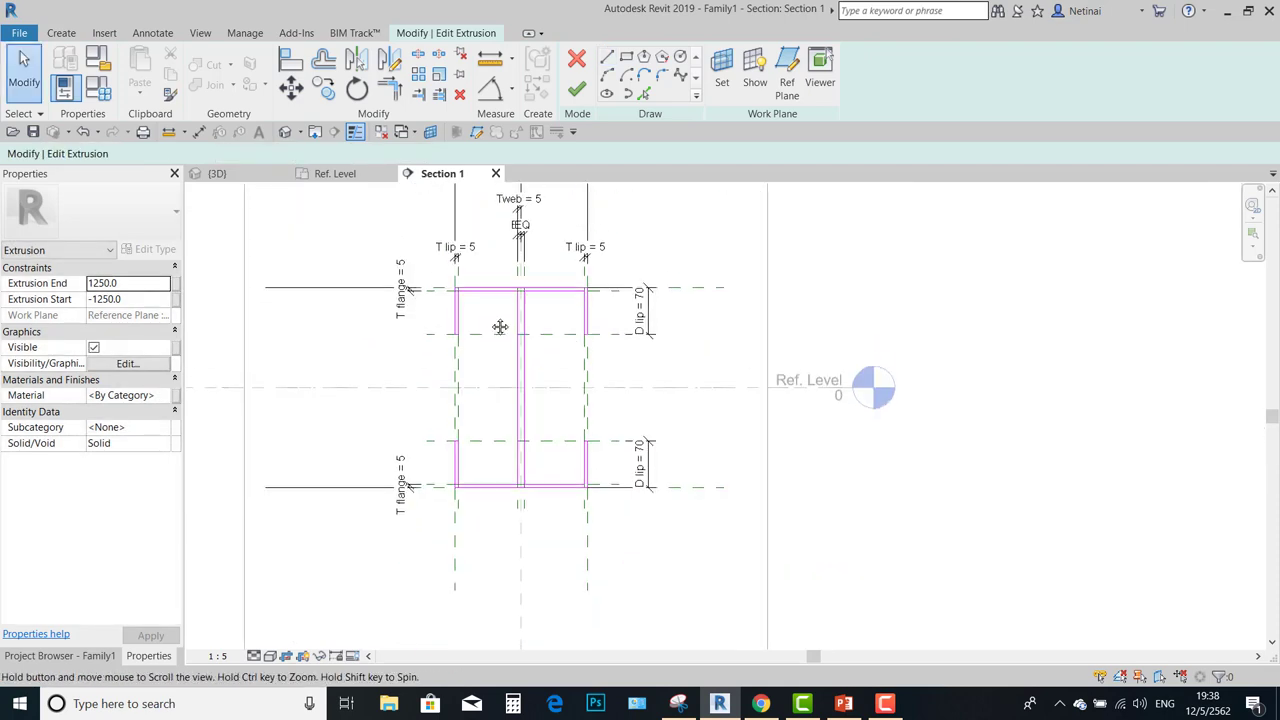
{"action": "scroll", "coordinate": [500, 315], "scroll_direction": "up", "scroll_amount": 2}
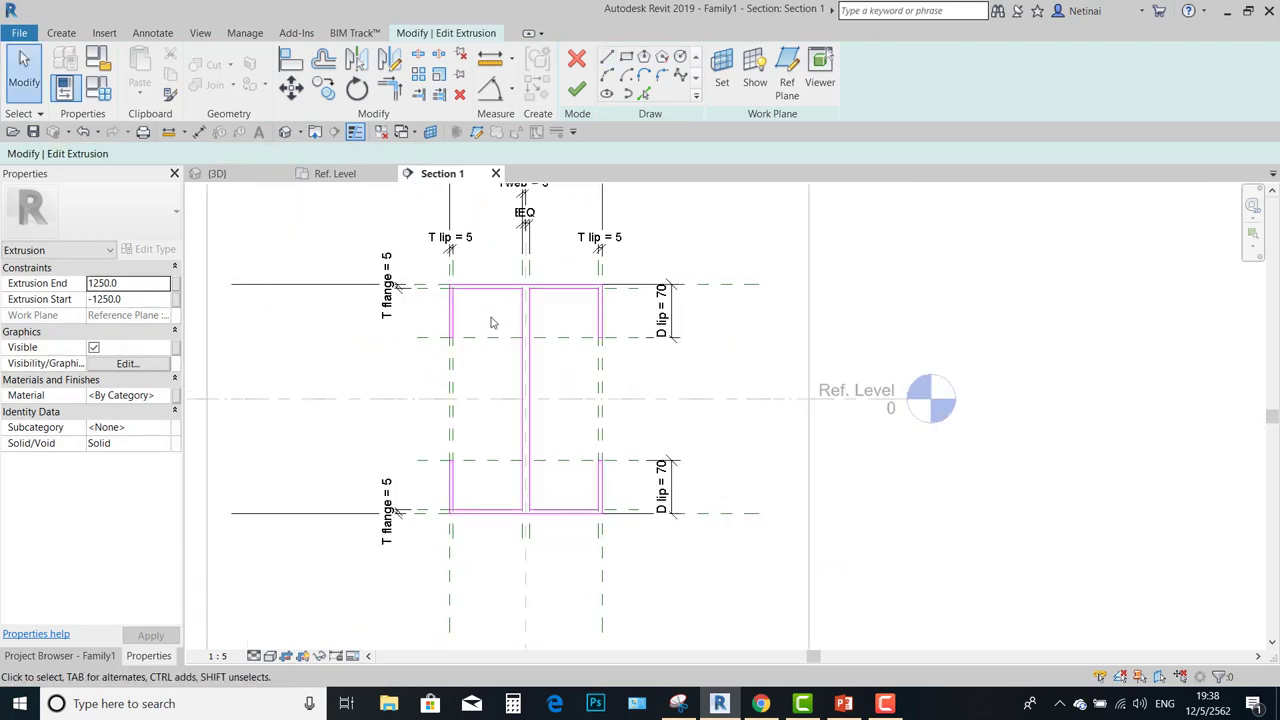
Finish the sketch into a solid extrusion and review it in the Ref. Level plan.
{"action": "left_click", "coordinate": [578, 93]}
{"action": "left_click", "coordinate": [679, 343]}
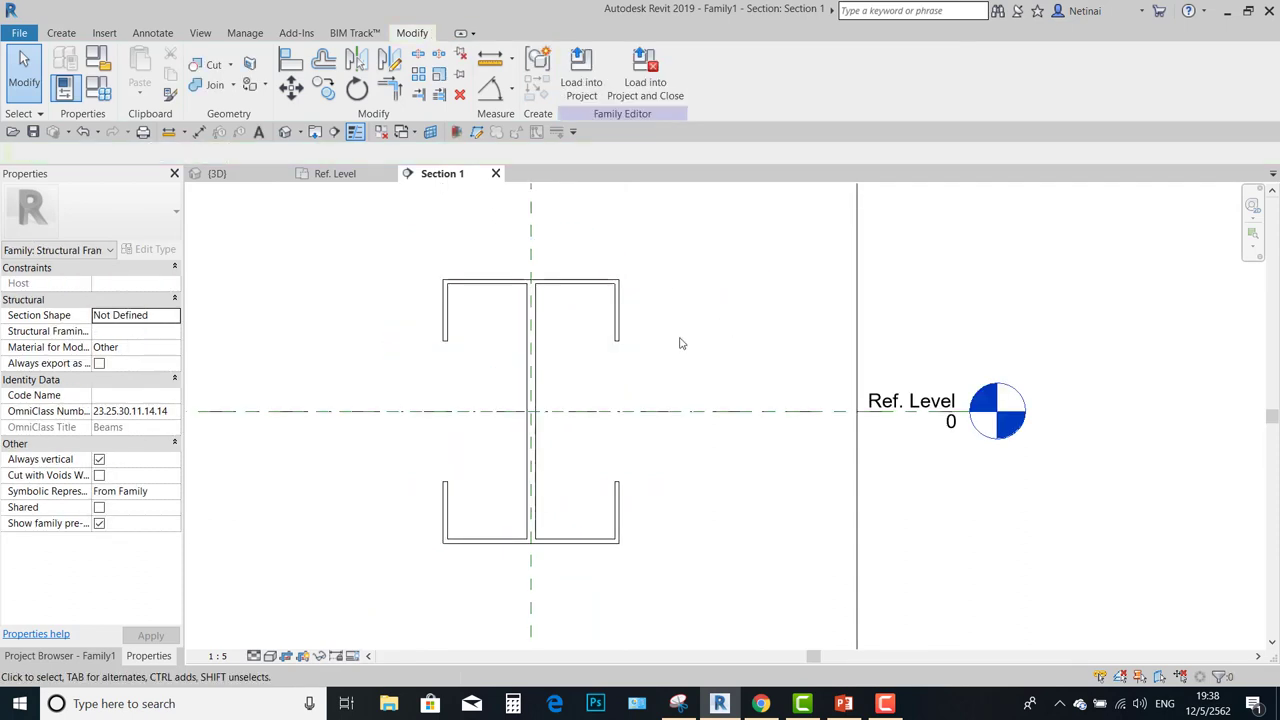
{"action": "scroll", "coordinate": [679, 343], "scroll_direction": "down", "scroll_amount": 3}
{"action": "scroll", "coordinate": [620, 300], "scroll_direction": "down", "scroll_amount": 1}
{"action": "left_click", "coordinate": [342, 183]}
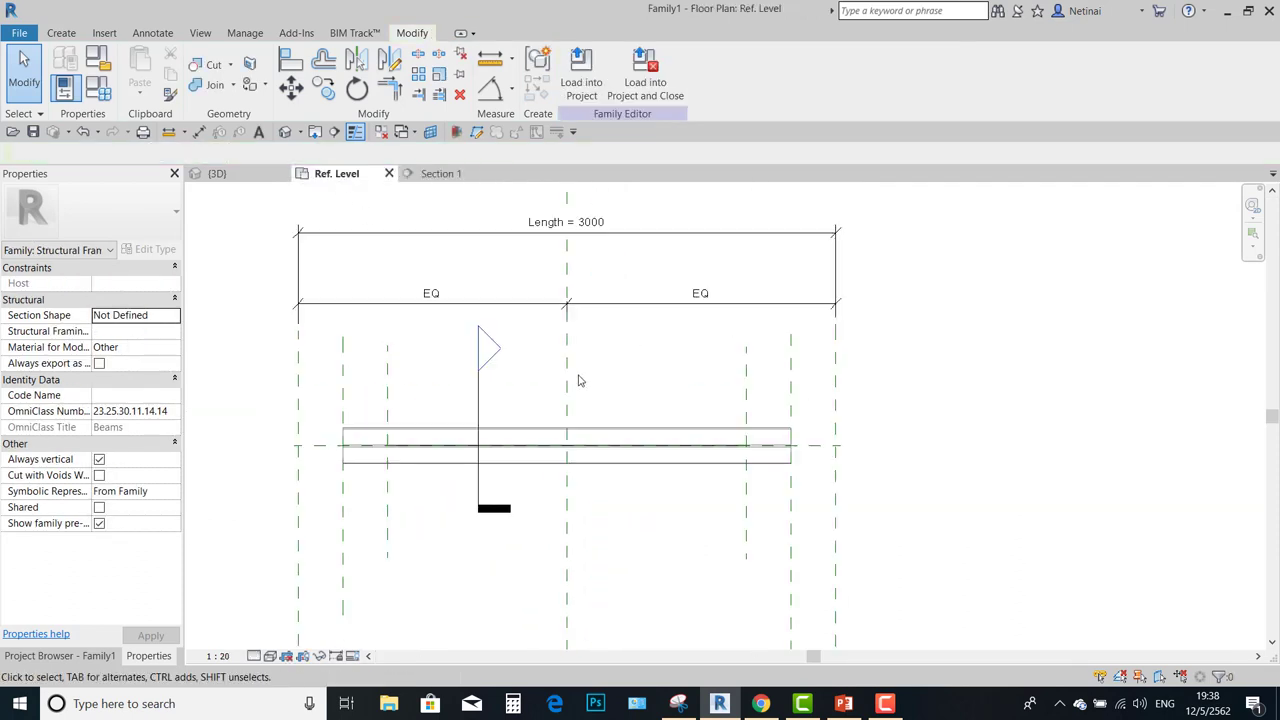
{"action": "scroll", "coordinate": [406, 477], "scroll_direction": "up", "scroll_amount": 1}
{"action": "scroll", "coordinate": [643, 460], "scroll_direction": "down", "scroll_amount": 1}
{"action": "scroll", "coordinate": [643, 460], "scroll_direction": "down", "scroll_amount": 2}
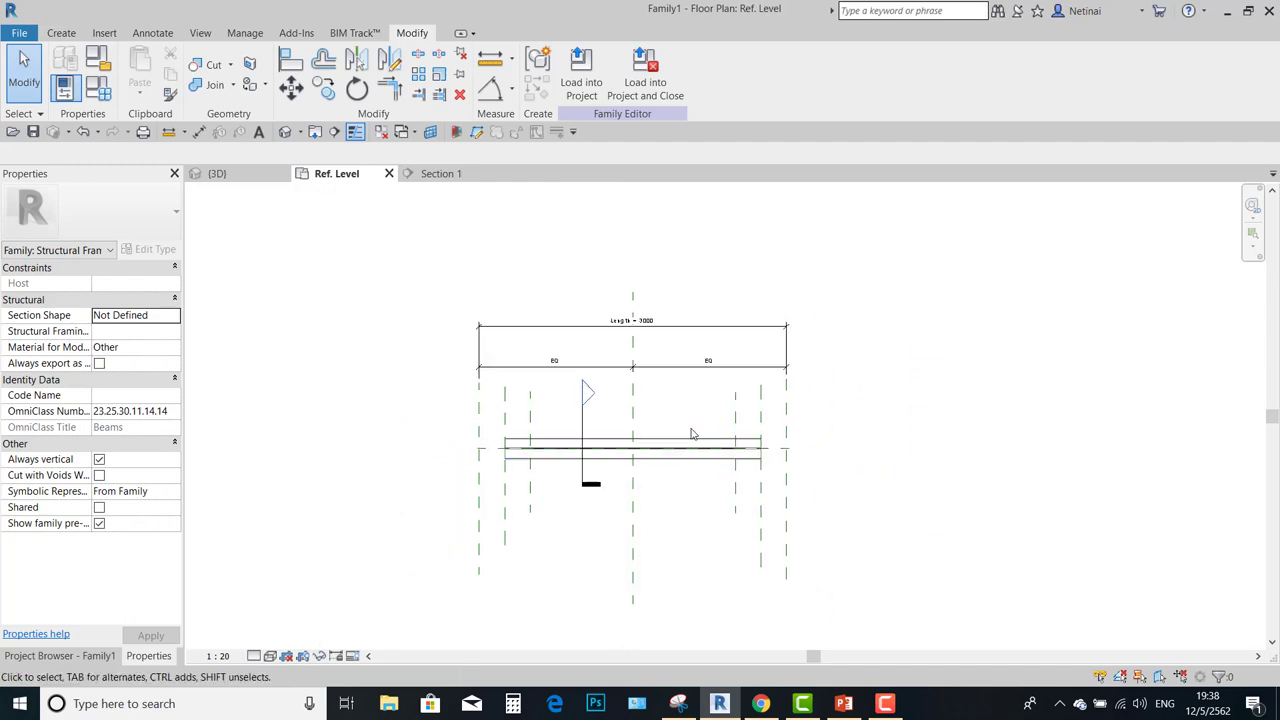
{"action": "scroll", "coordinate": [690, 433], "scroll_direction": "up", "scroll_amount": 5}
{"action": "scroll", "coordinate": [674, 423], "scroll_direction": "down", "scroll_amount": 1}
{"action": "scroll", "coordinate": [674, 423], "scroll_direction": "down", "scroll_amount": 1}
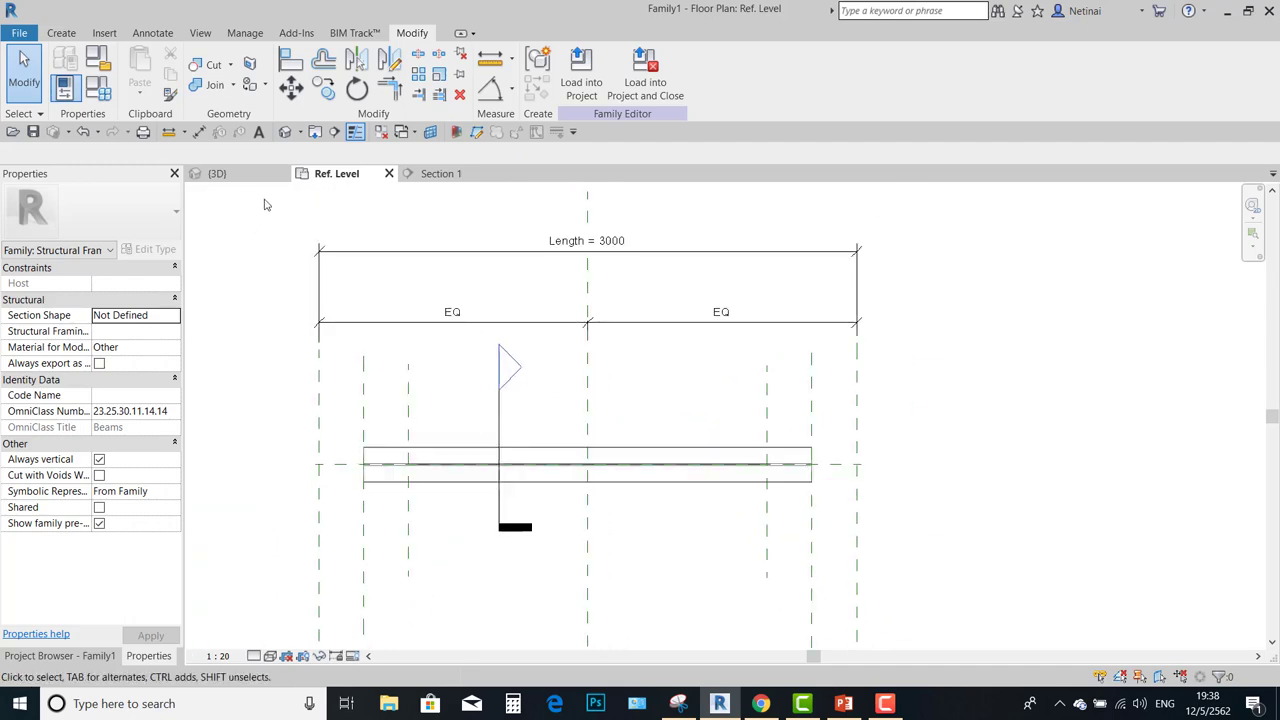
Inspect the beam extrusion in the Default 3D View.
{"action": "left_click", "coordinate": [287, 133]}
{"action": "mouse_move", "coordinate": [663, 563]}
{"action": "middle_mouse_down", "text": "shift"}
{"action": "mouse_move", "coordinate": [480, 457]}
{"action": "mouse_move", "coordinate": [714, 471]}
{"action": "mouse_move", "coordinate": [609, 486]}
{"action": "mouse_move", "coordinate": [628, 451]}
{"action": "mouse_move", "coordinate": [574, 457]}
{"action": "mouse_move", "coordinate": [563, 531]}
{"action": "mouse_move", "coordinate": [593, 473]}
{"action": "middle_mouse_up", "text": "shift"}
{"action": "left_click", "coordinate": [485, 457]}
{"action": "left_click", "coordinate": [637, 484]}
{"action": "scroll", "coordinate": [593, 473], "scroll_direction": "up", "scroll_amount": 3}
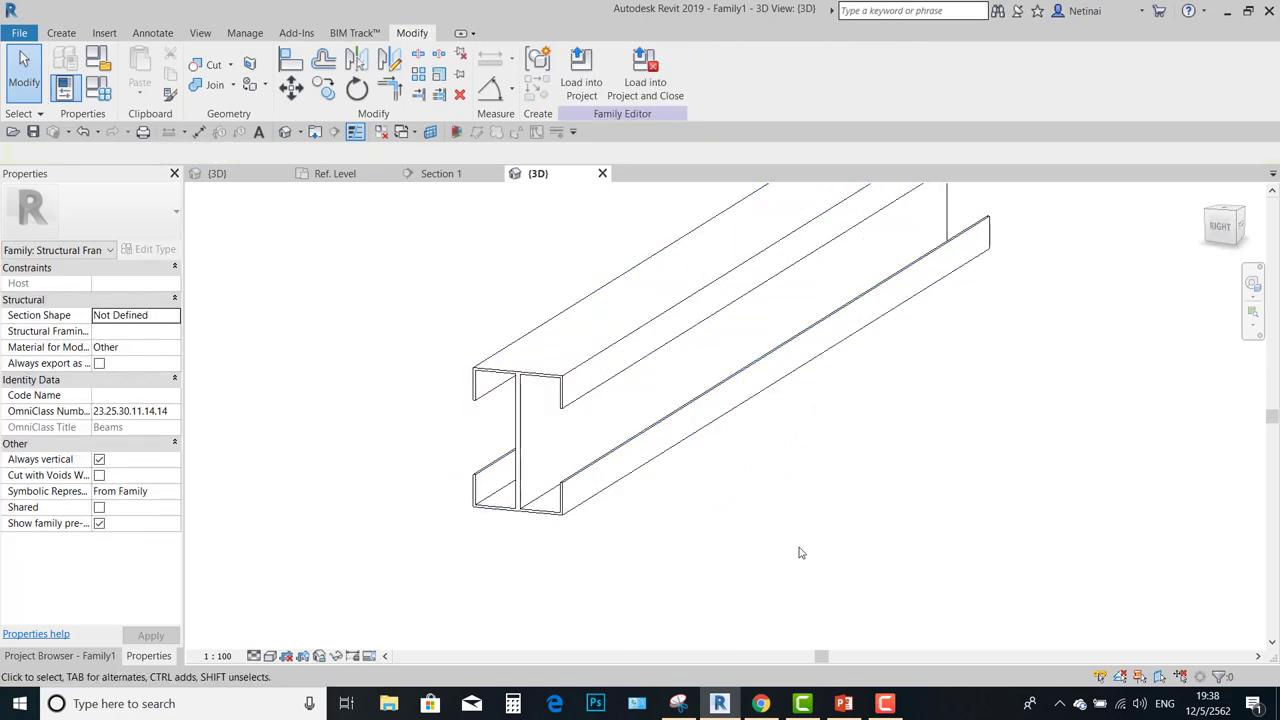
{"action": "scroll", "coordinate": [735, 520], "scroll_direction": "up", "scroll_amount": 2}
{"action": "mouse_move", "coordinate": [728, 517]}
{"action": "middle_mouse_down", "text": "shift"}
{"action": "mouse_move", "coordinate": [643, 452]}
{"action": "mouse_move", "coordinate": [651, 434]}
{"action": "middle_mouse_up", "text": "shift"}
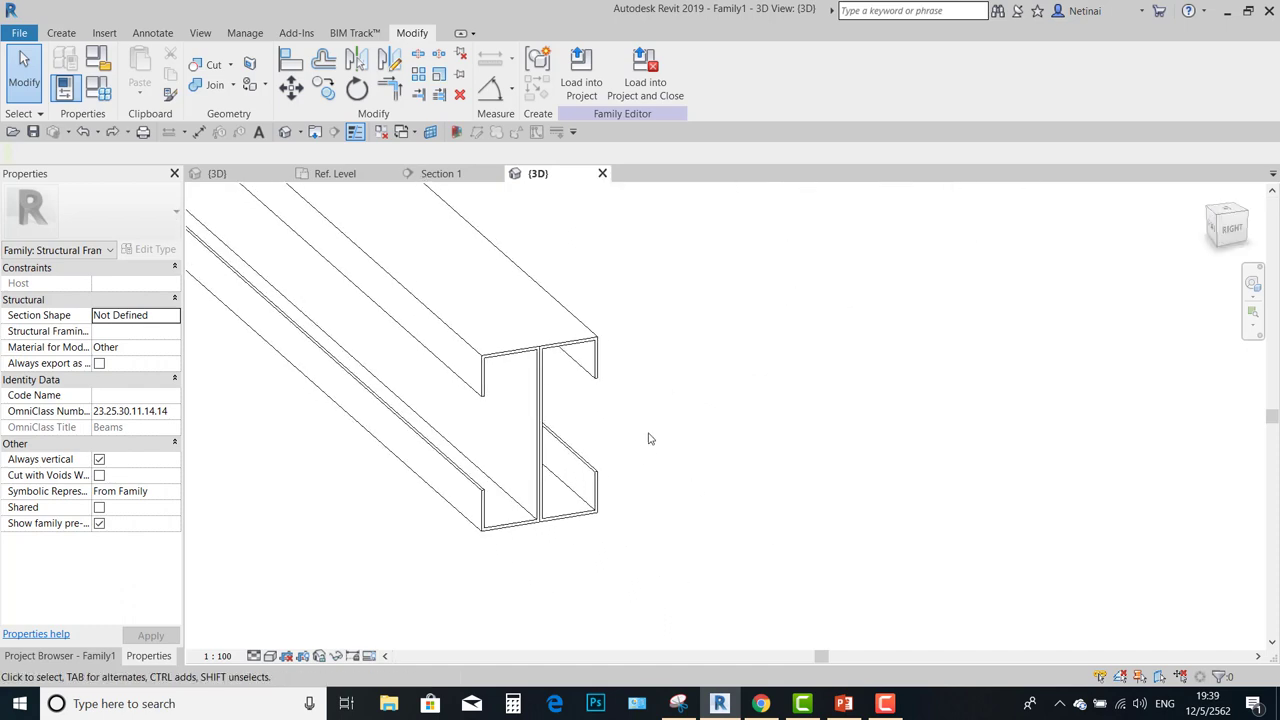
Review the Family Types values, then return to the Section 1 view.
{"action": "left_click", "coordinate": [101, 90]}
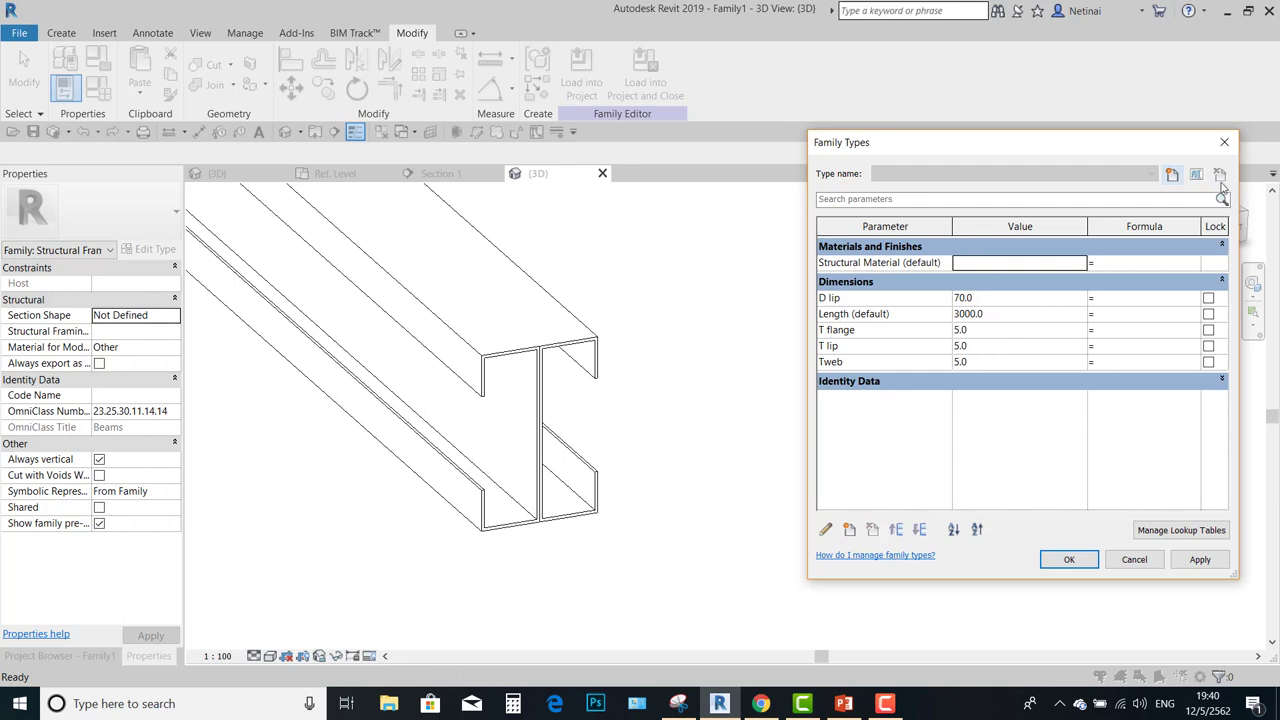
{"action": "left_click", "coordinate": [1225, 143]}
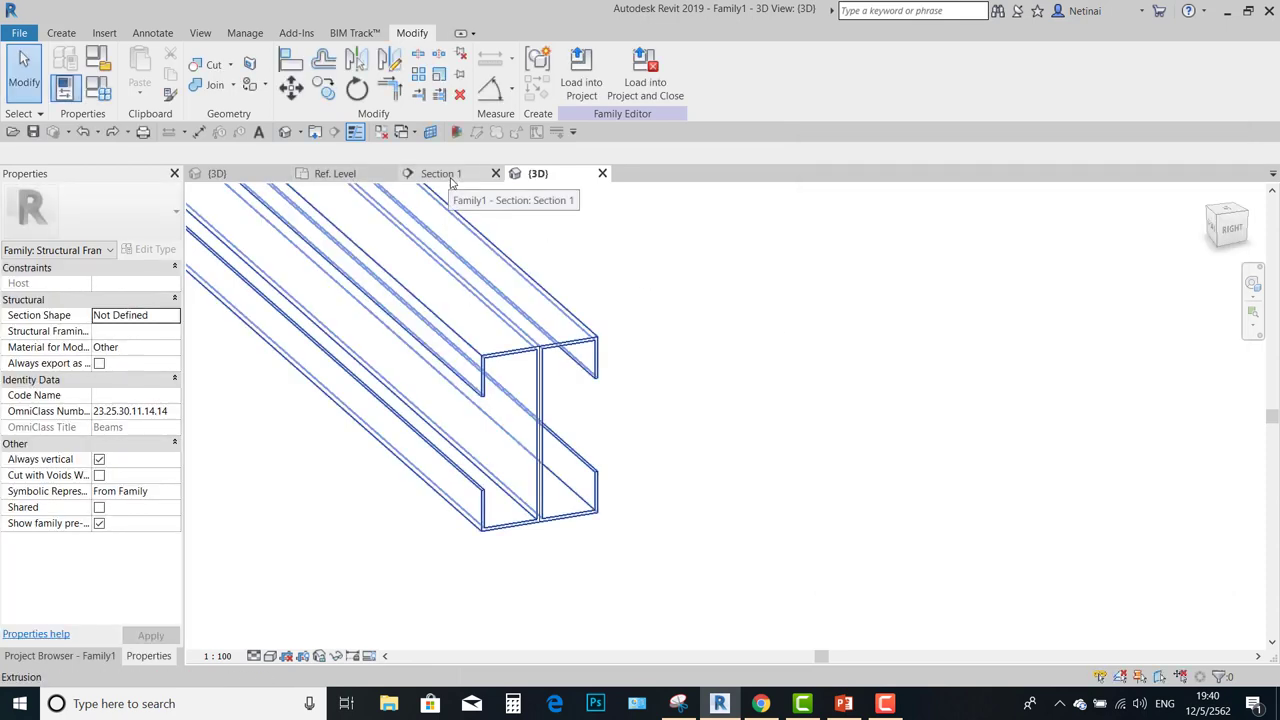
{"action": "left_click", "coordinate": [440, 173]}
{"action": "scroll", "coordinate": [580, 380], "scroll_direction": "up", "scroll_amount": 2}
Reopen the beam extrusion's profile sketch and start aligned dimensions (DI).
{"action": "left_click", "coordinate": [592, 318]}
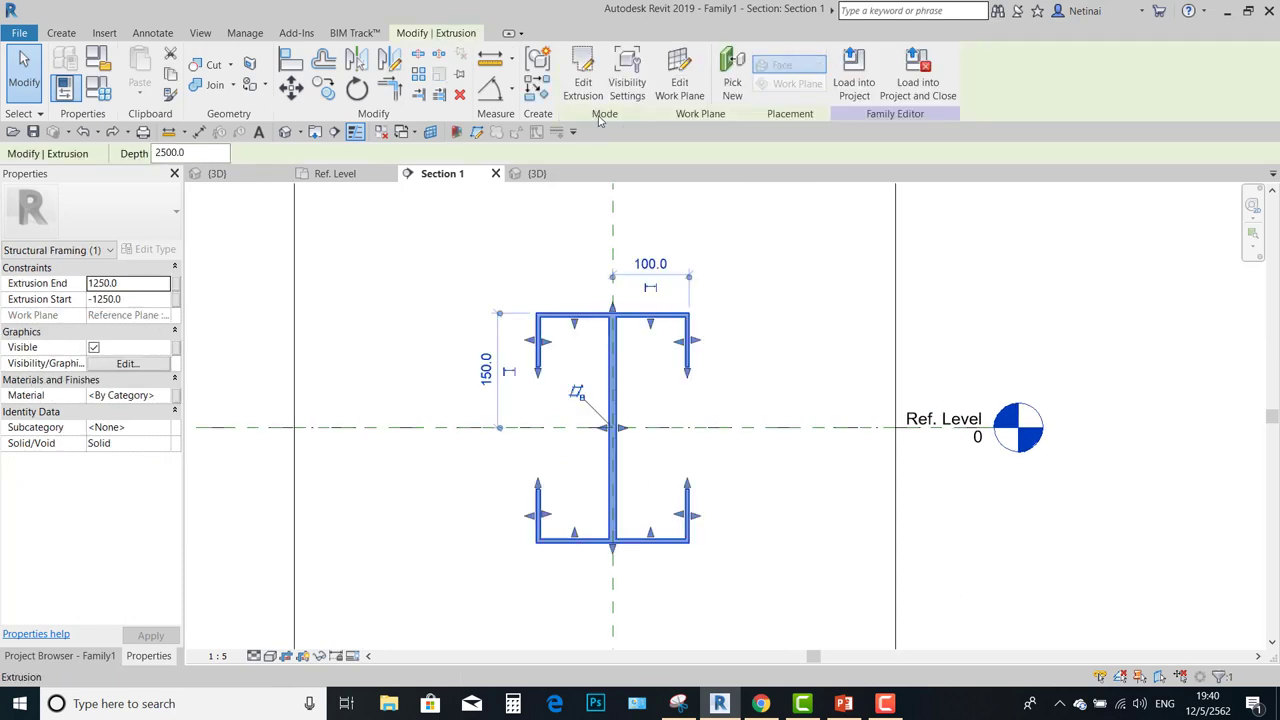
{"action": "double_click", "coordinate": [600, 354]}
{"action": "scroll", "coordinate": [800, 375], "scroll_direction": "up", "scroll_amount": 1}
{"action": "key", "text": "d"}
{"action": "key", "text": "i"}
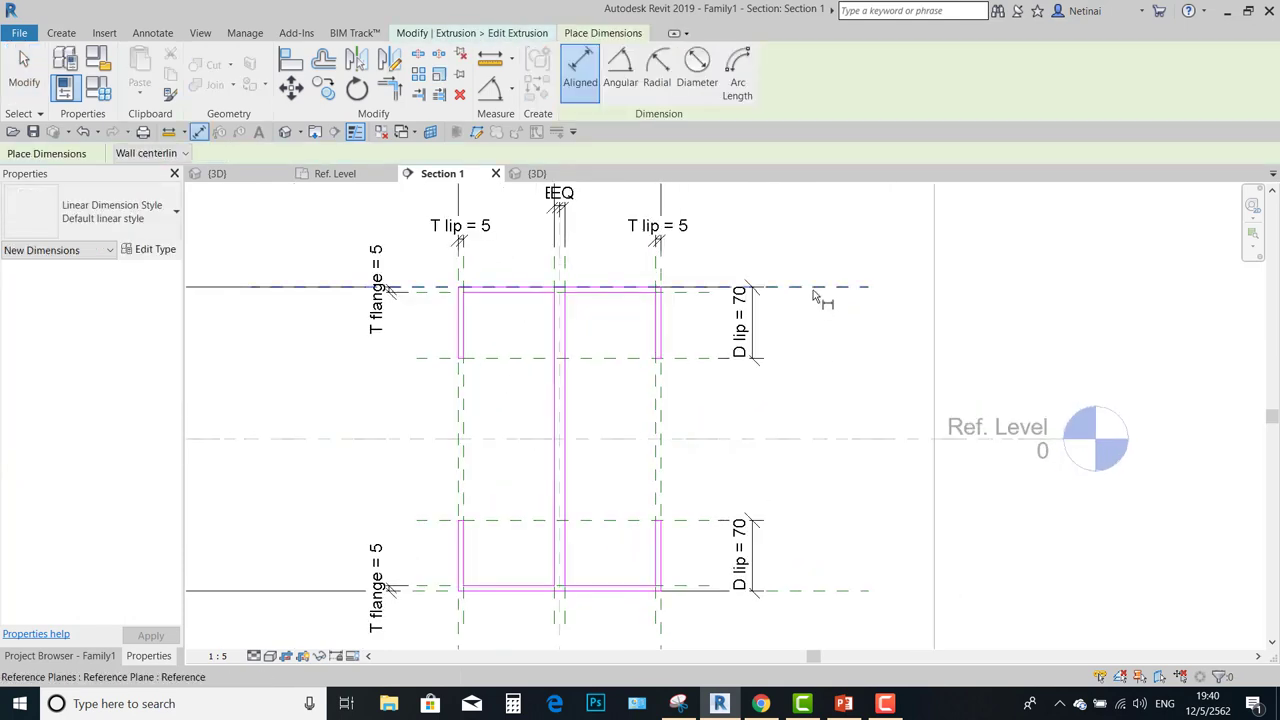
Dimension the top flange plane to Ref. Level with EQ, then the overall 300 depth.
{"action": "left_click", "coordinate": [733, 440]}
{"action": "left_click", "coordinate": [720, 590]}
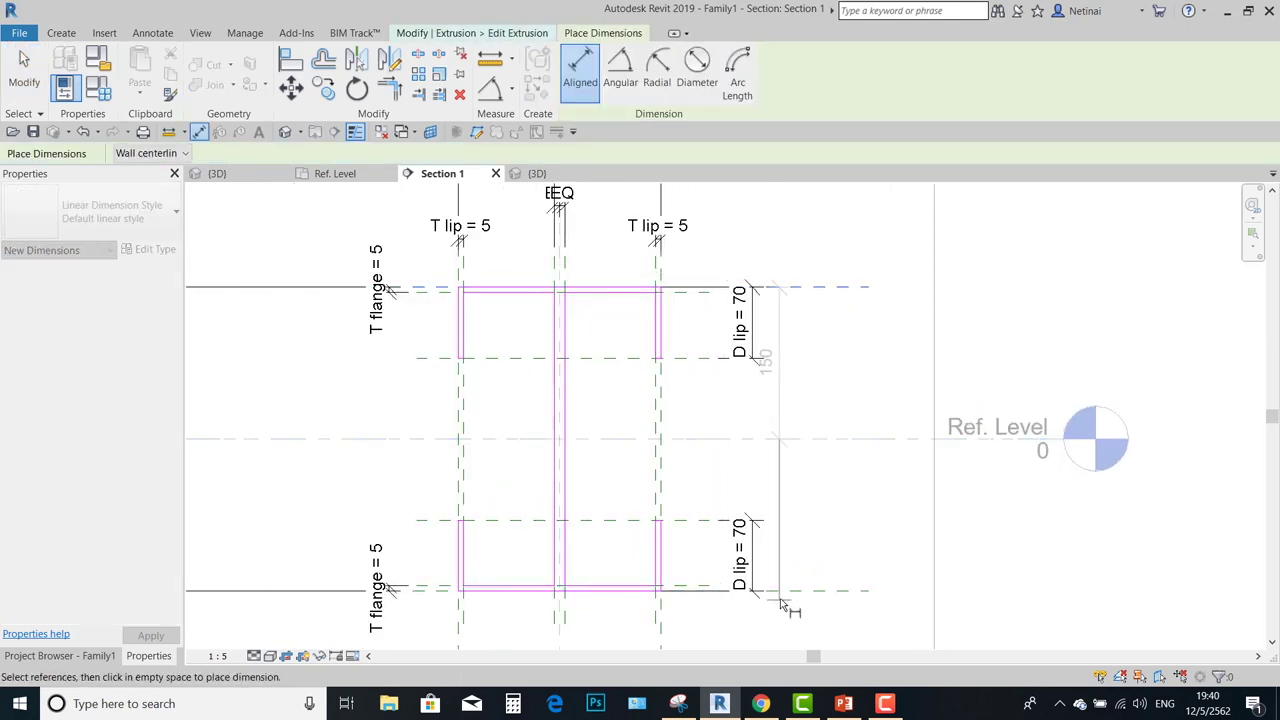
{"action": "left_click", "coordinate": [808, 530]}
{"action": "left_click", "coordinate": [744, 440]}
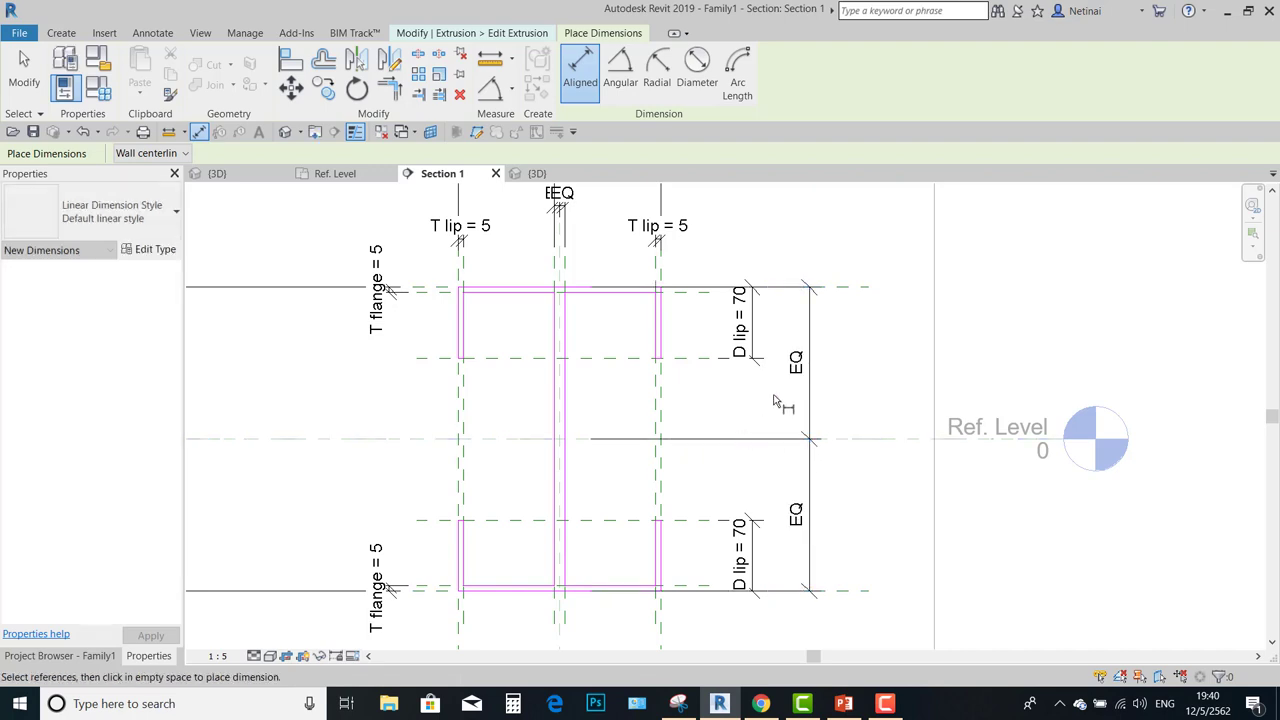
{"action": "left_click", "coordinate": [856, 290]}
{"action": "left_click", "coordinate": [840, 590]}
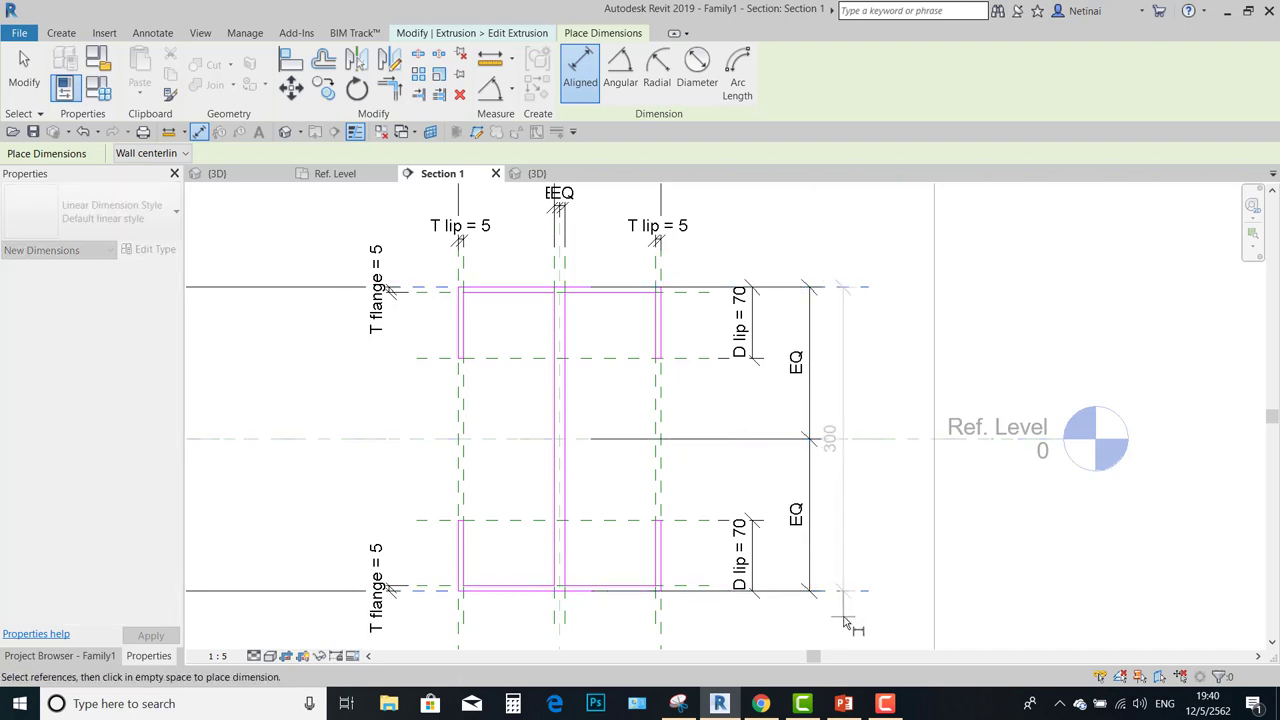
{"action": "left_click", "coordinate": [843, 622]}
Dimension the left, centre and right planes (100 | 100) and set them equal.
{"action": "scroll", "coordinate": [850, 615], "scroll_direction": "down", "scroll_amount": 2}
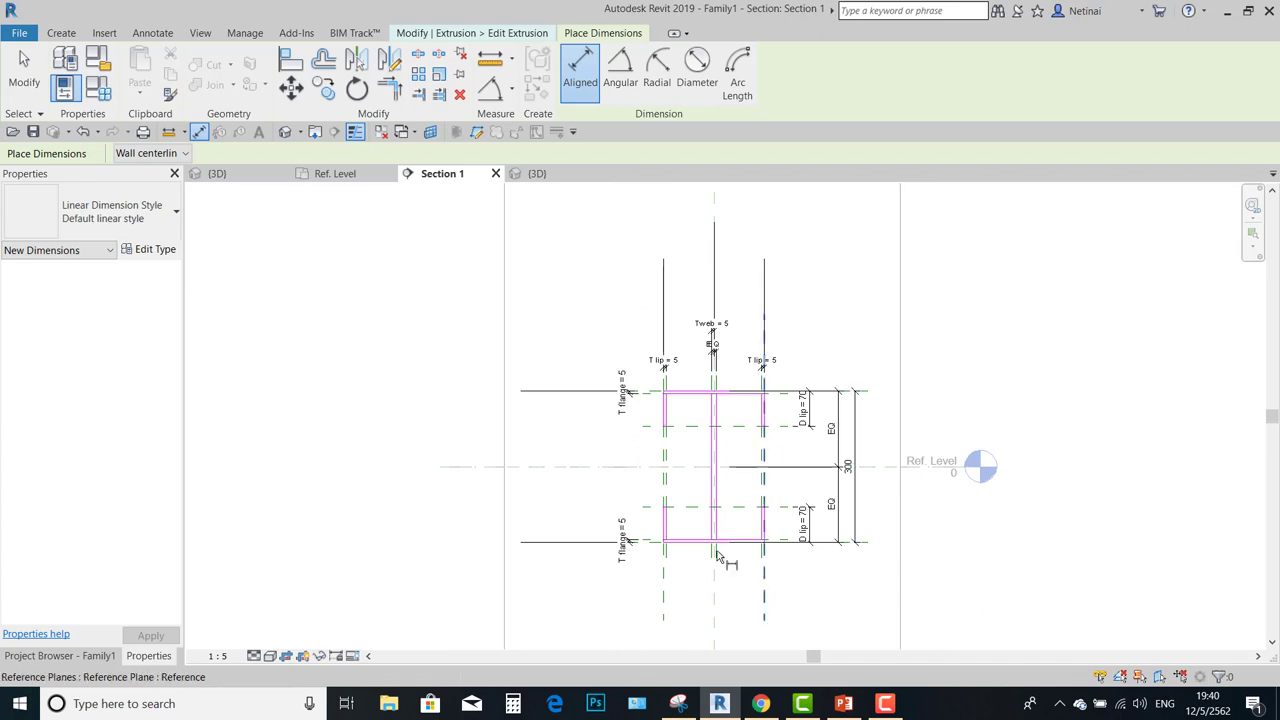
{"action": "scroll", "coordinate": [710, 560], "scroll_direction": "up", "scroll_amount": 1}
{"action": "scroll", "coordinate": [700, 565], "scroll_direction": "up", "scroll_amount": 1}
{"action": "scroll", "coordinate": [634, 588], "scroll_direction": "down", "scroll_amount": 1}
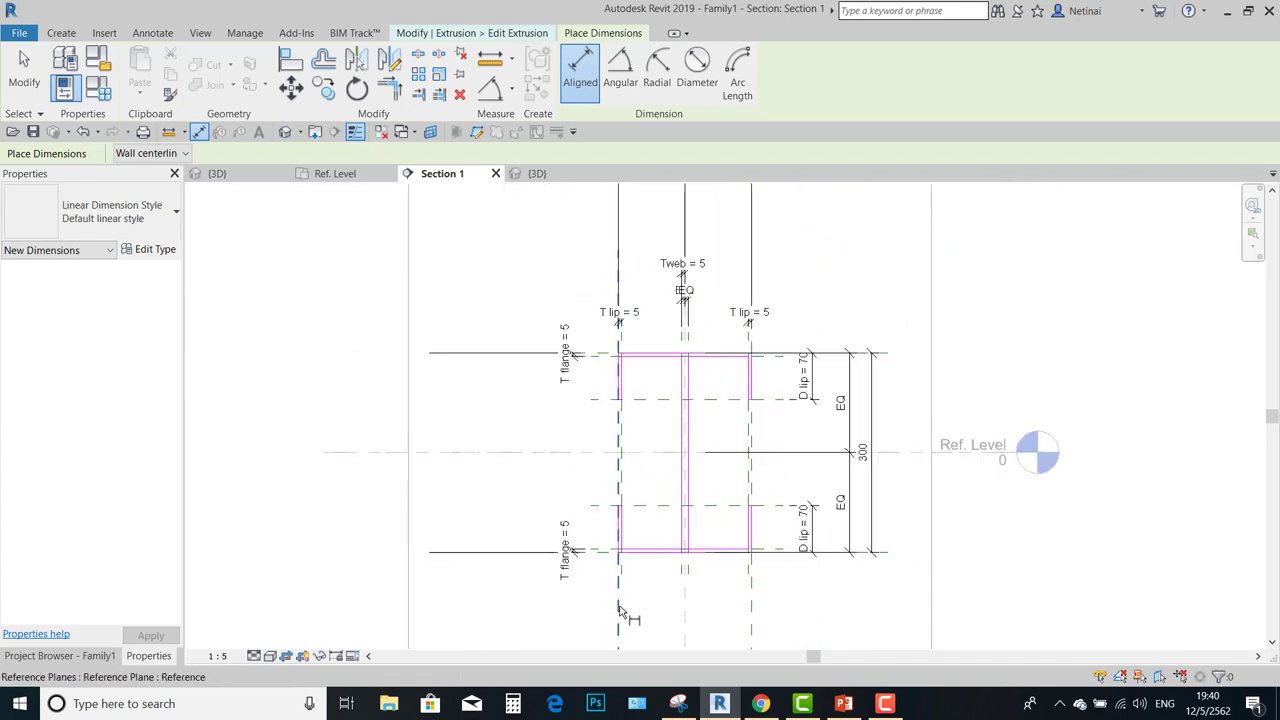
{"action": "left_click", "coordinate": [618, 607]}
{"action": "left_click", "coordinate": [685, 607]}
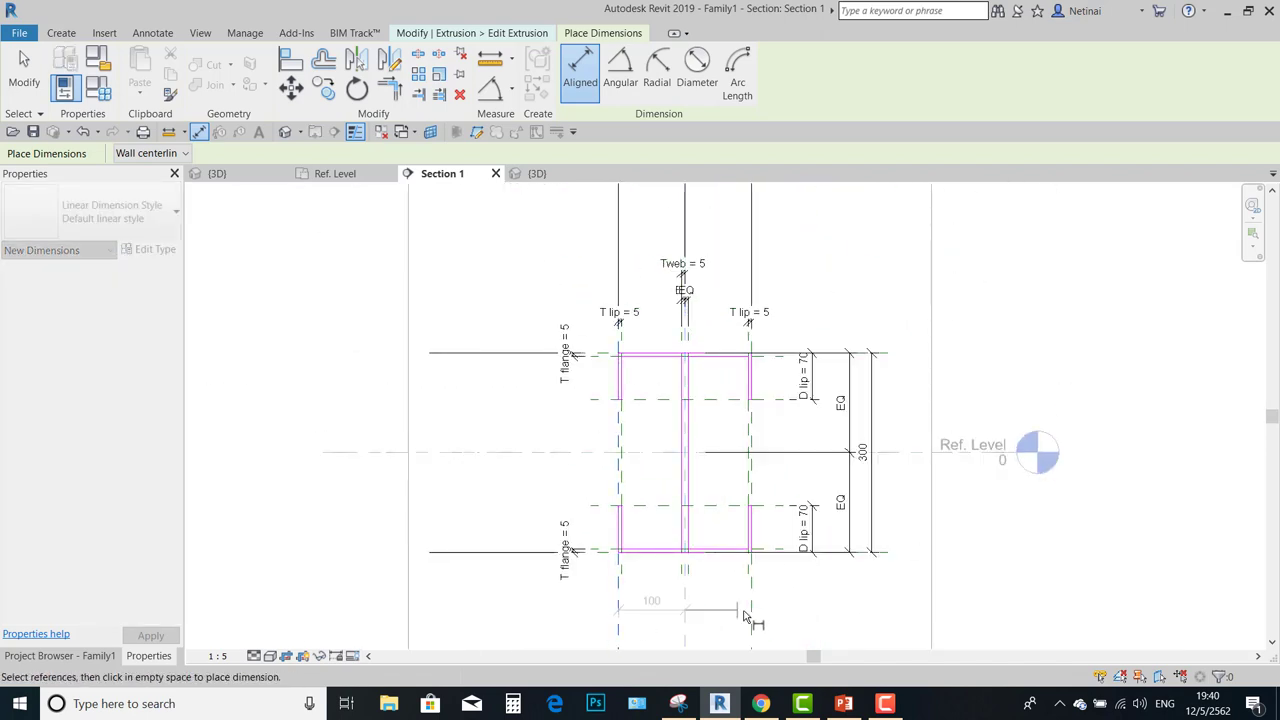
{"action": "left_click", "coordinate": [751, 607]}
{"action": "left_click", "coordinate": [718, 608]}
{"action": "left_click", "coordinate": [685, 568]}
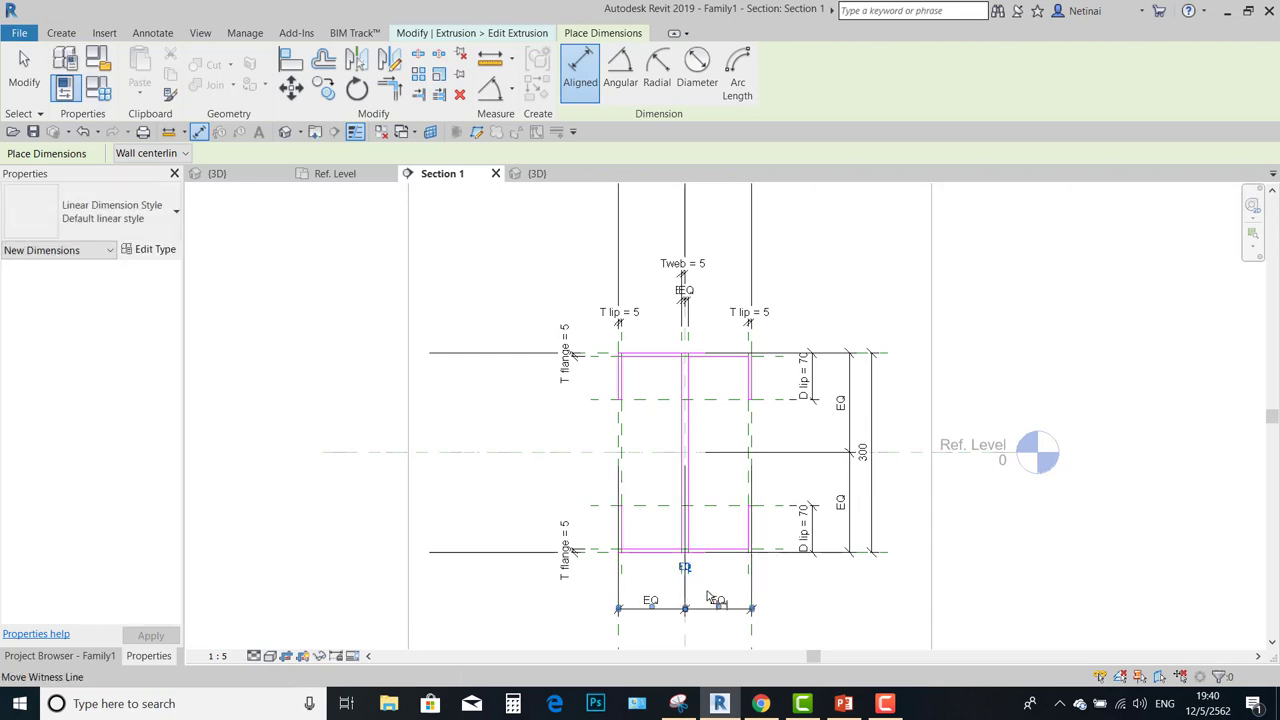
Add the overall 200 width dimension between the left and right planes.
{"action": "scroll", "coordinate": [655, 590], "scroll_direction": "up", "scroll_amount": 1}
{"action": "left_click", "coordinate": [793, 575]}
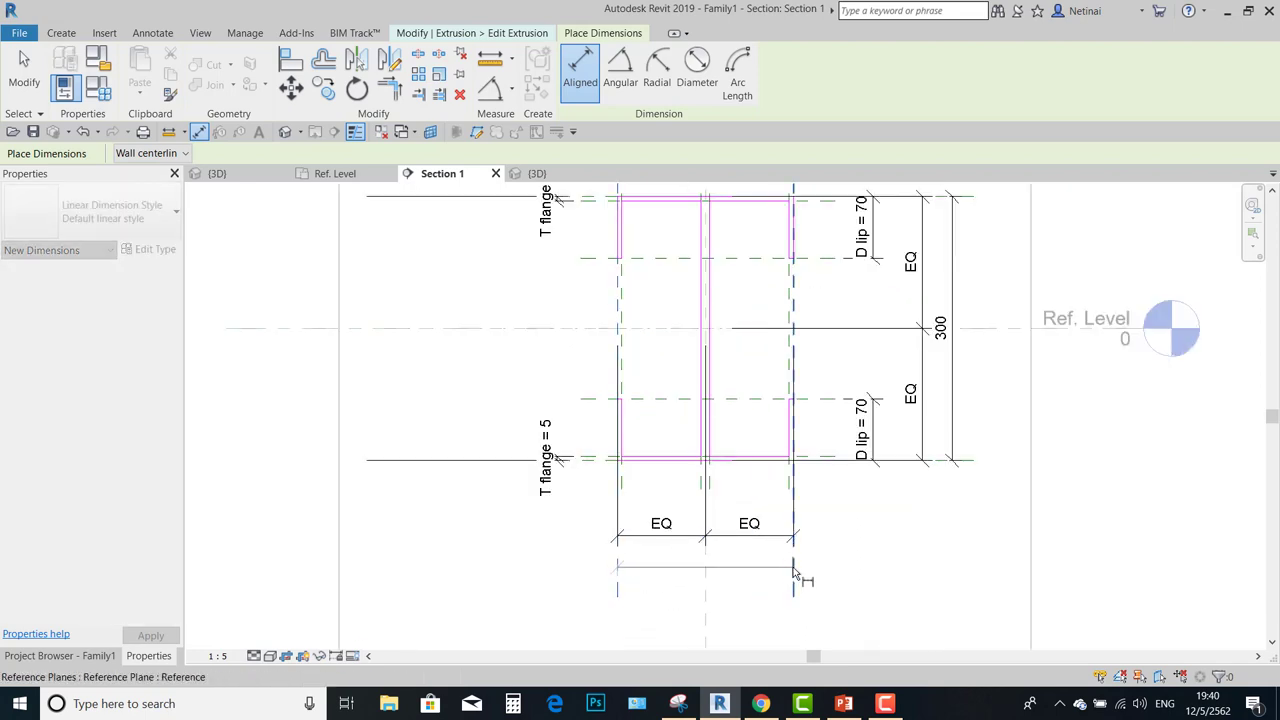
{"action": "left_click", "coordinate": [771, 561]}
{"action": "key", "text": "Escape"}
{"action": "scroll", "coordinate": [773, 640], "scroll_direction": "down", "scroll_amount": 1}
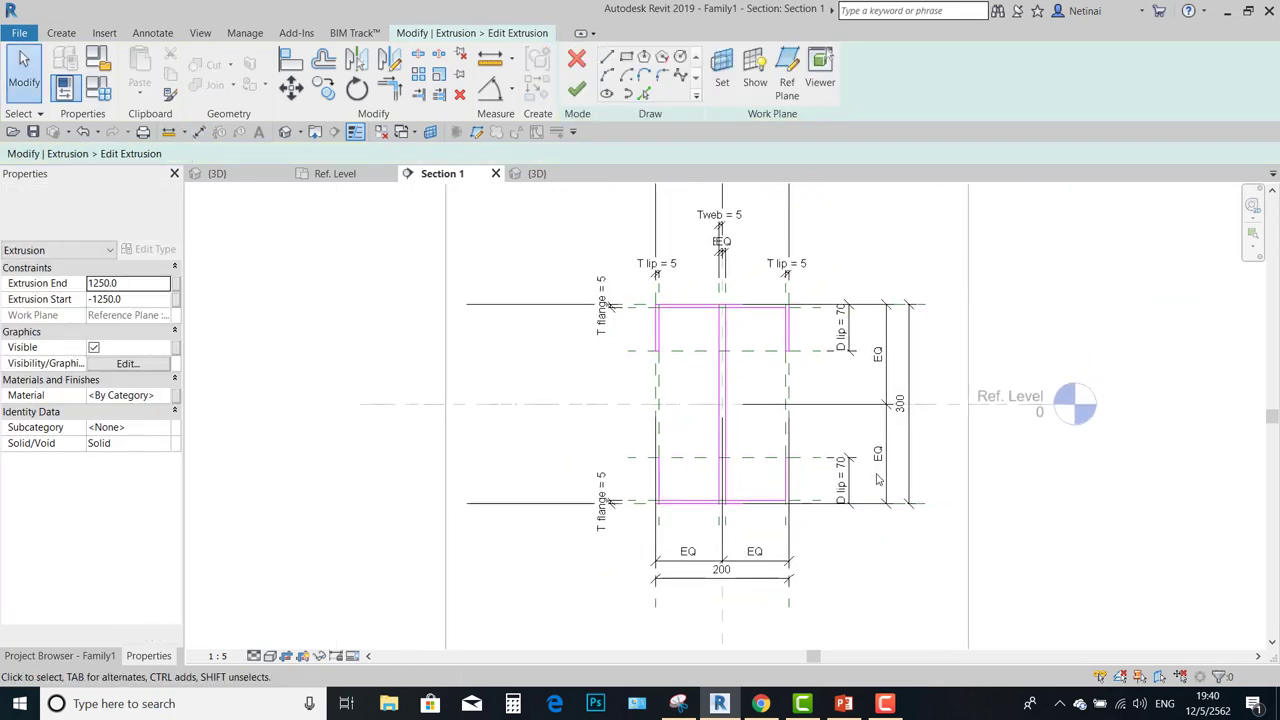
Label the 300 dimension with a new Depth parameter.
{"action": "left_click", "coordinate": [908, 430]}
{"action": "left_click", "coordinate": [736, 73]}
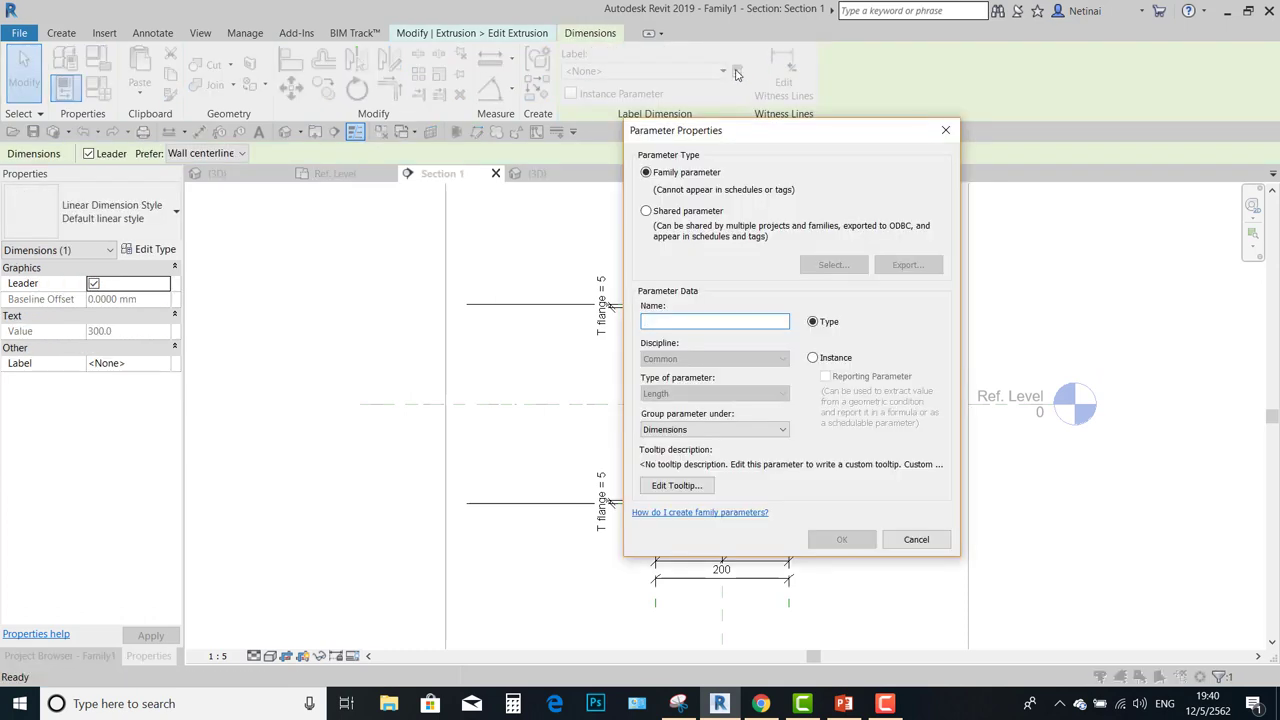
{"action": "type", "text": "Depth"}
{"action": "key", "text": "Return"}
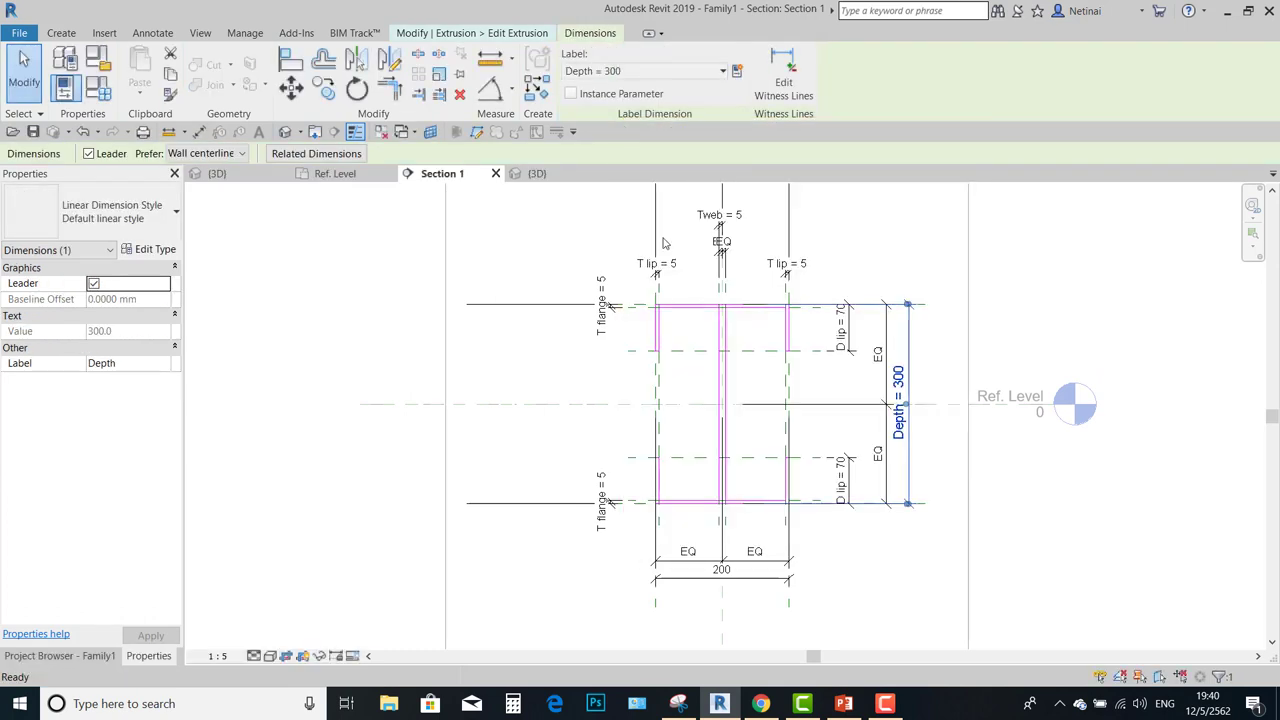
{"action": "key", "text": "Escape"}
Label the 200 dimension with a Width parameter, correcting the misspelled 'Eidth' name.
{"action": "left_click", "coordinate": [755, 580]}
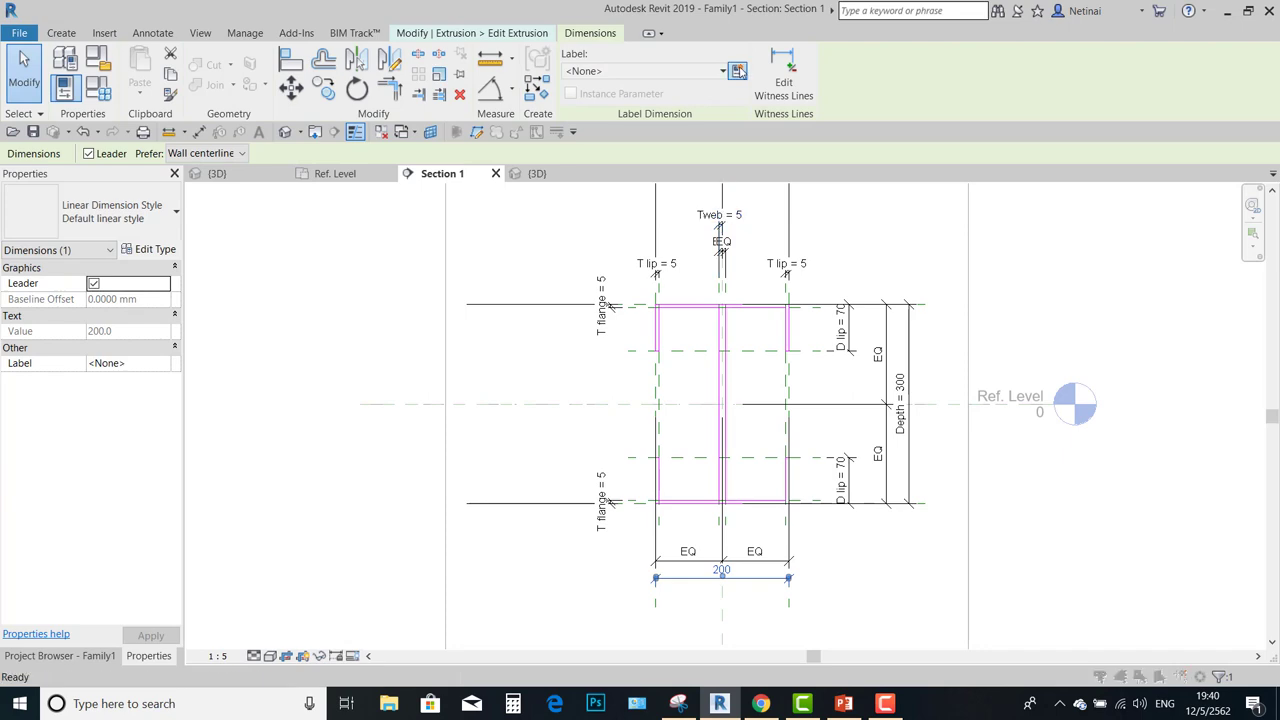
{"action": "left_click", "coordinate": [740, 72]}
{"action": "key", "text": "Return"}
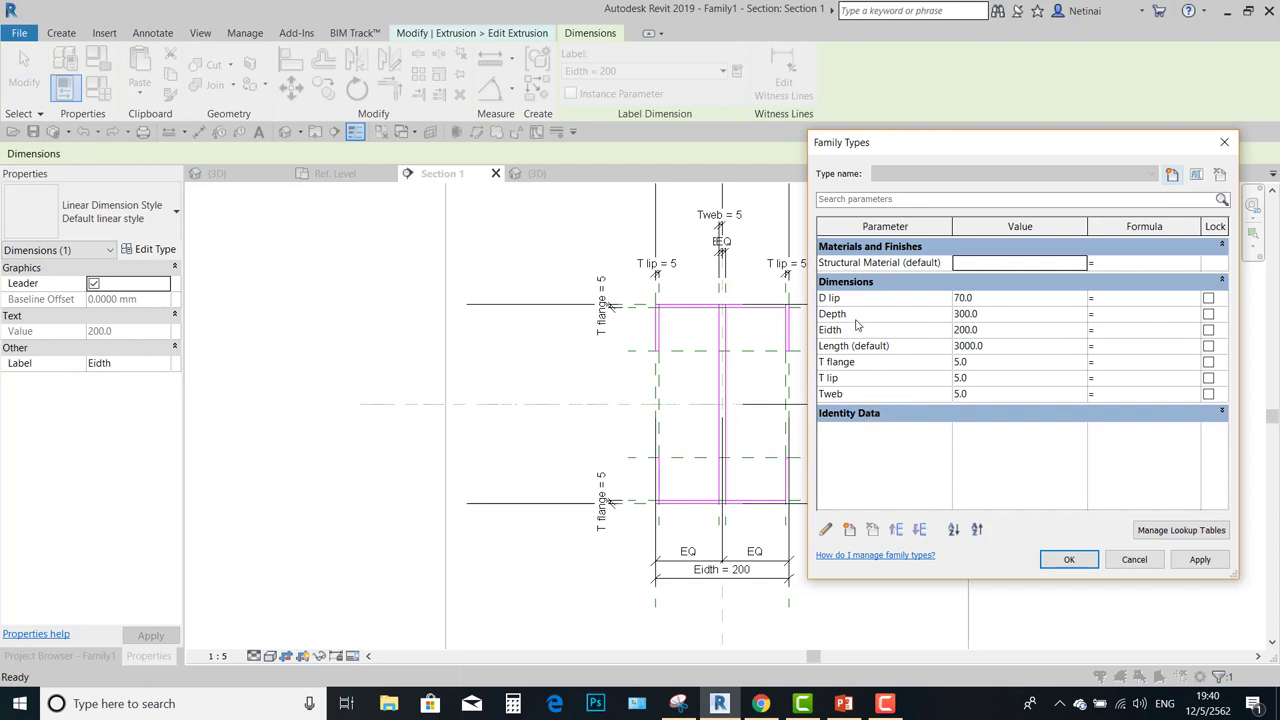
{"action": "left_click", "coordinate": [858, 331]}
{"action": "left_click", "coordinate": [826, 529]}
{"action": "type", "text": "Widt"}
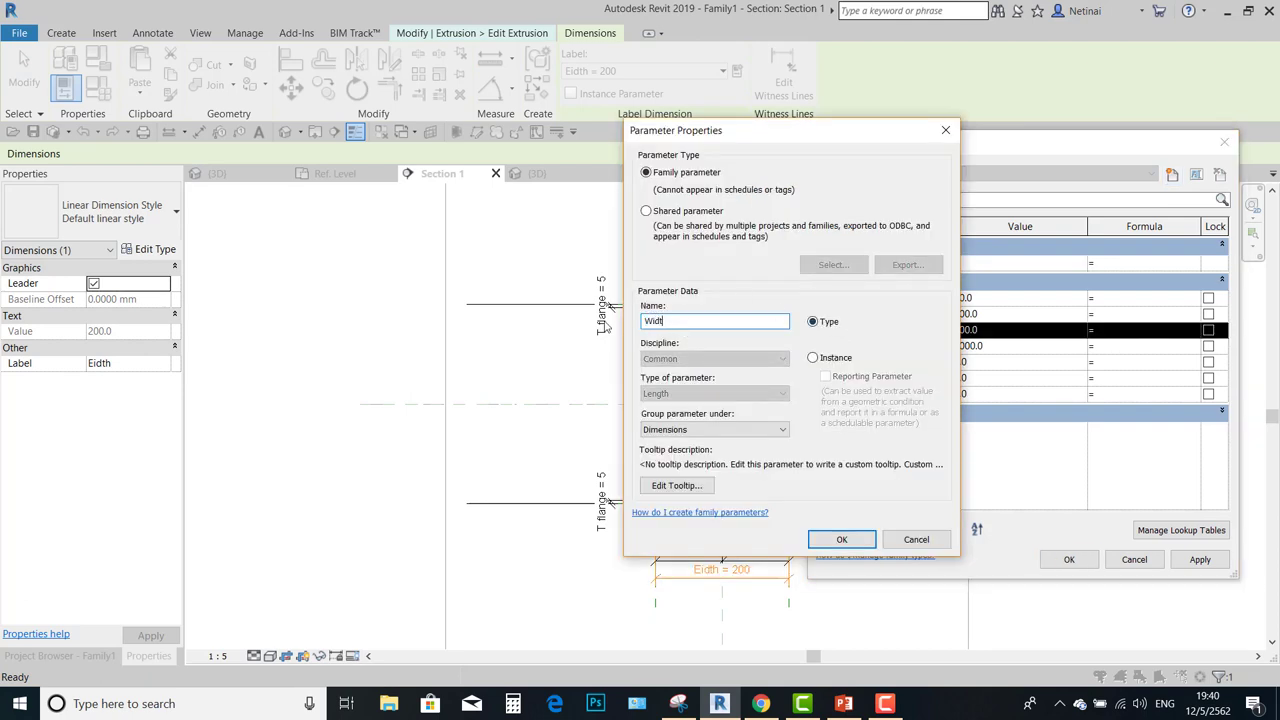
{"action": "type", "text": "h"}
{"action": "key", "text": "Return"}
Close the parameter list and finish editing the extrusion profile.
{"action": "left_click", "coordinate": [1068, 560]}
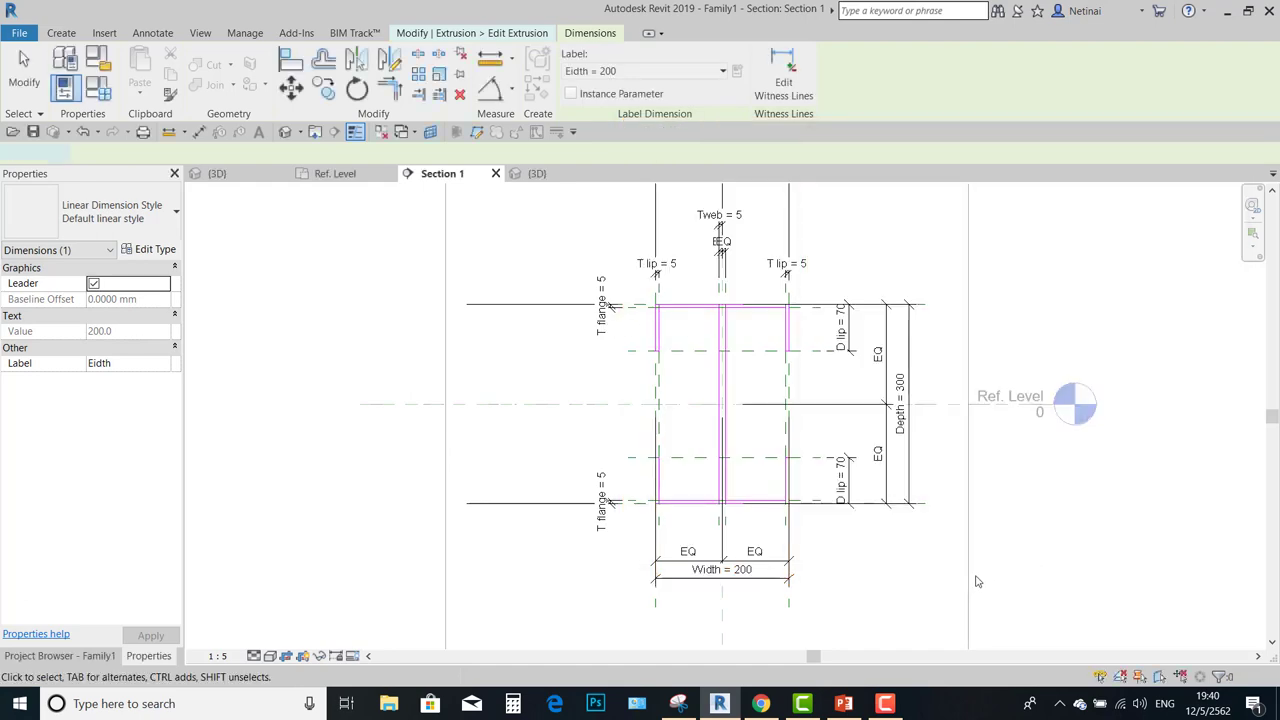
{"action": "left_click", "coordinate": [977, 580]}
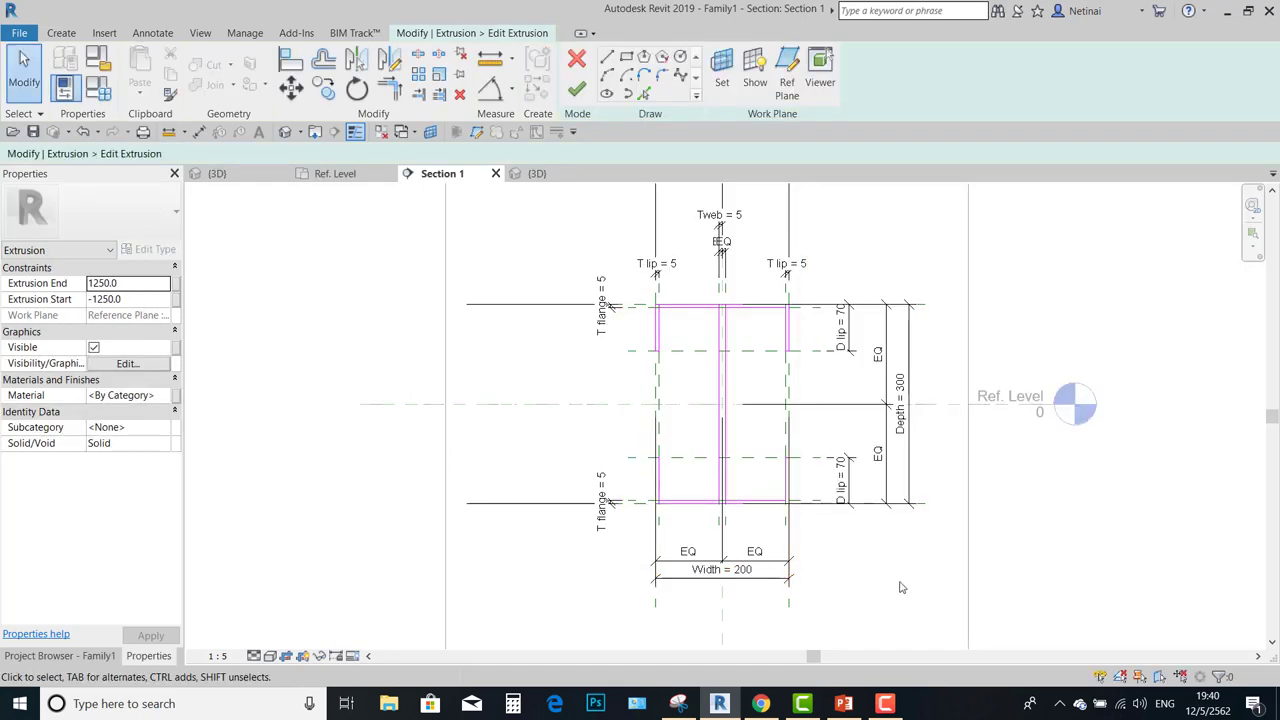
{"action": "left_click", "coordinate": [577, 92]}
In Family Types, flex the Depth to 500 and then 350 to test the profile.
{"action": "left_click", "coordinate": [746, 338]}
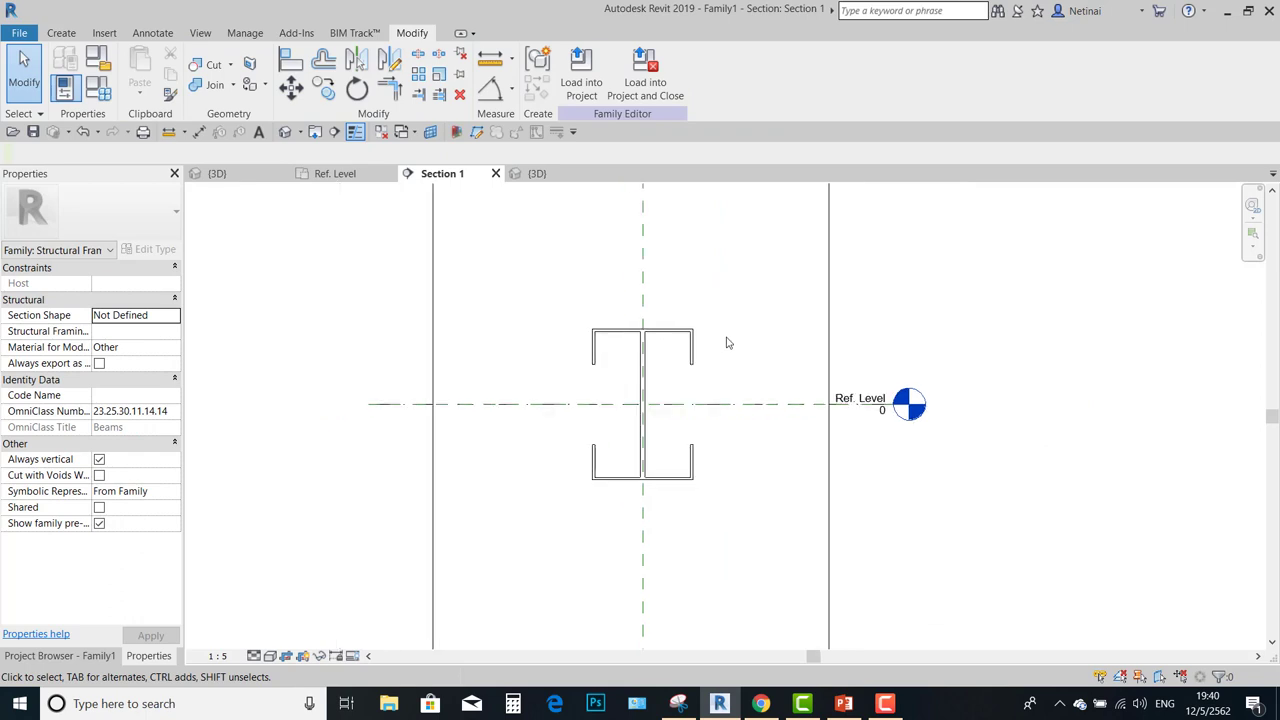
{"action": "scroll", "coordinate": [728, 343], "scroll_direction": "up", "scroll_amount": 2}
{"action": "scroll", "coordinate": [471, 334], "scroll_direction": "up", "scroll_amount": 1}
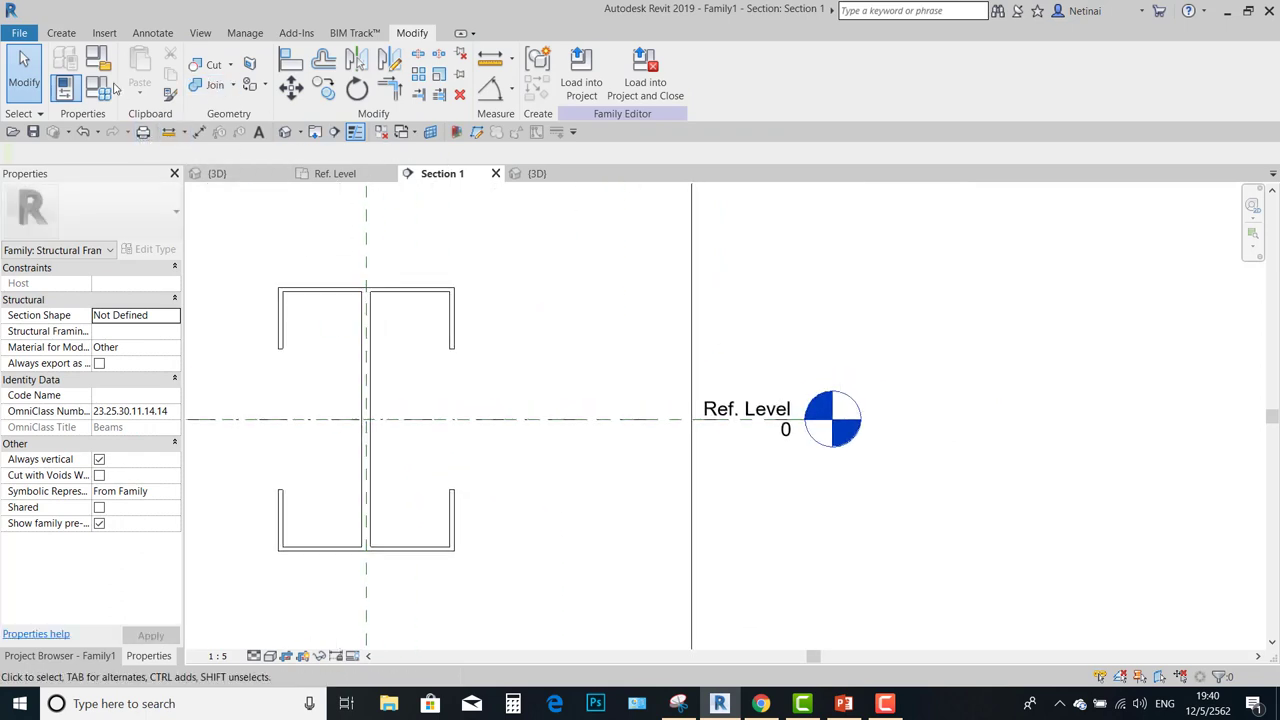
{"action": "left_click", "coordinate": [110, 88]}
{"action": "left_click_drag", "start_coordinate": [1020, 131], "coordinate": [750, 146]}
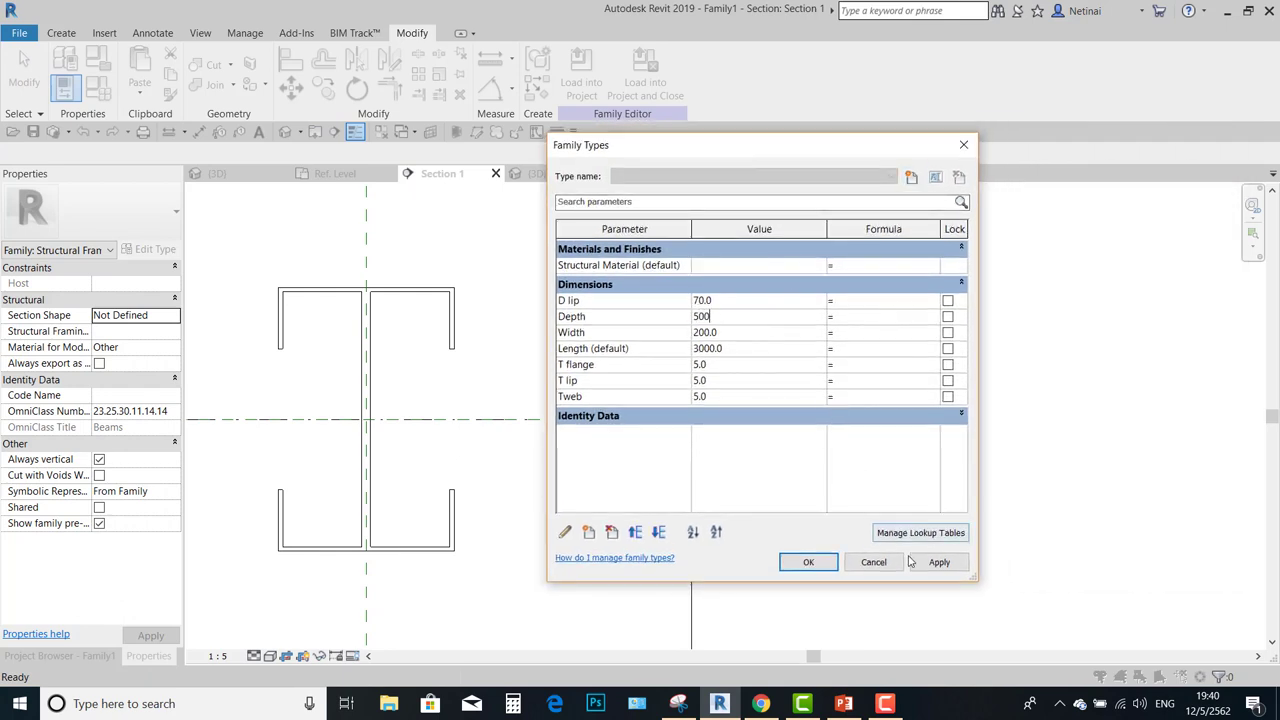
{"action": "left_click", "coordinate": [939, 562]}
{"action": "left_click", "coordinate": [758, 317]}
{"action": "type", "text": "350"}
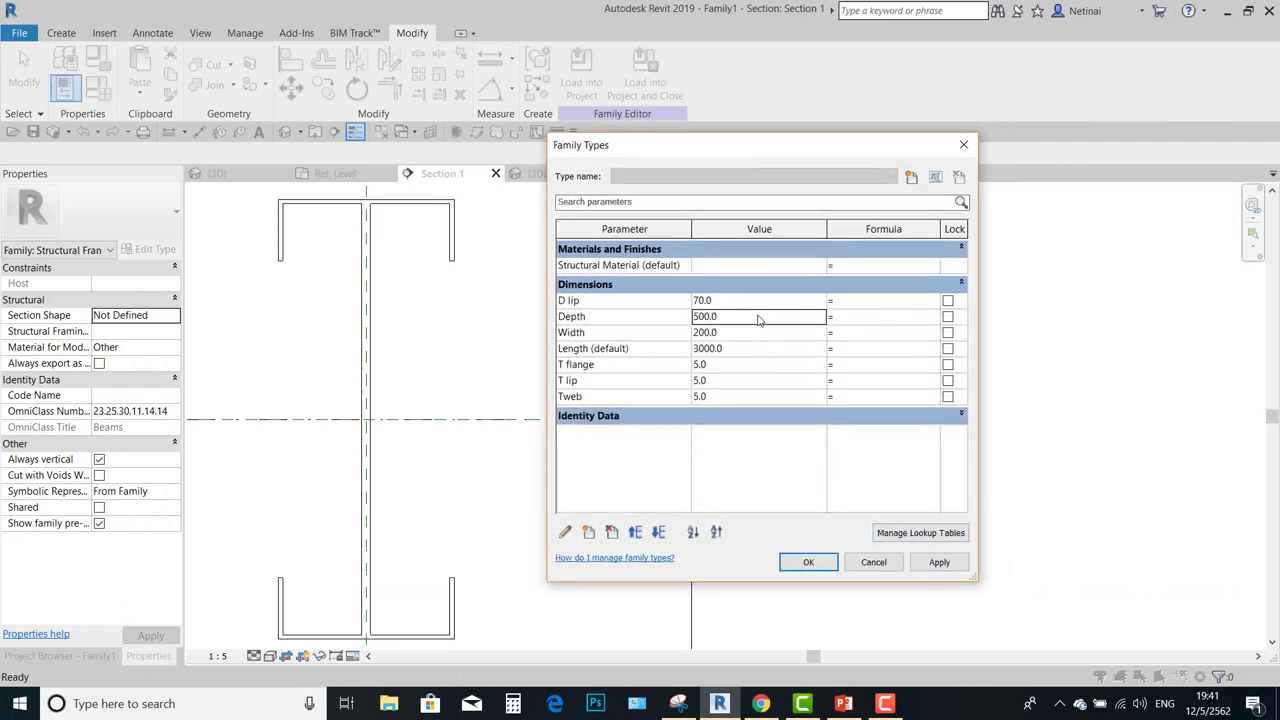
{"action": "left_click", "coordinate": [922, 563]}
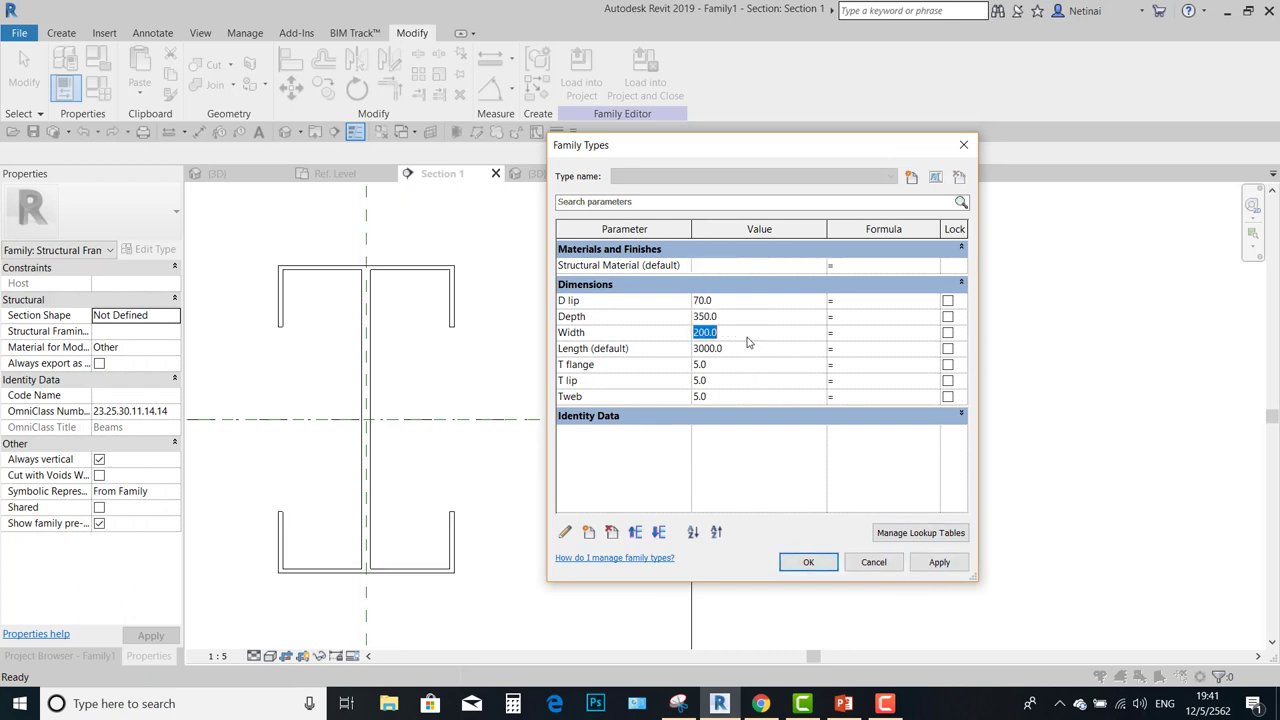
{"action": "left_click", "coordinate": [750, 336]}
{"action": "type", "text": "150"}
Apply Width 150 and set T flange, Tweb and T lip to 3.
{"action": "left_click", "coordinate": [940, 563]}
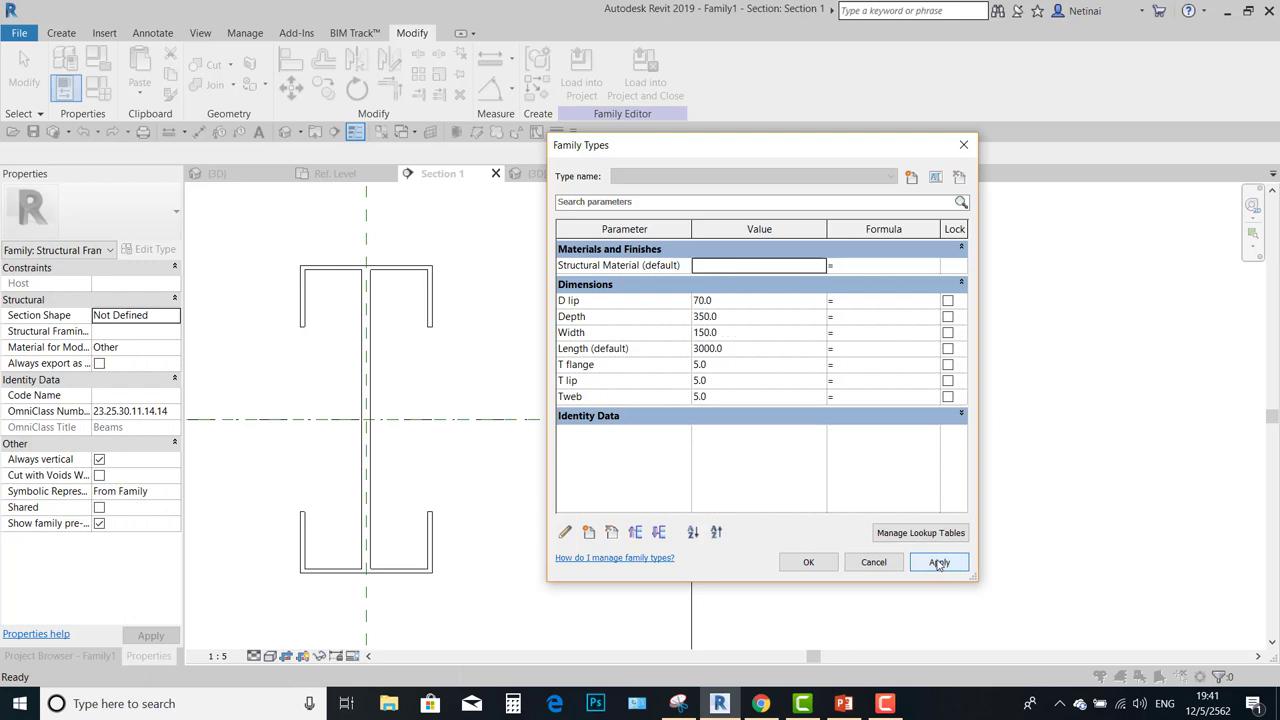
{"action": "left_click", "coordinate": [740, 369]}
{"action": "type", "text": "3"}
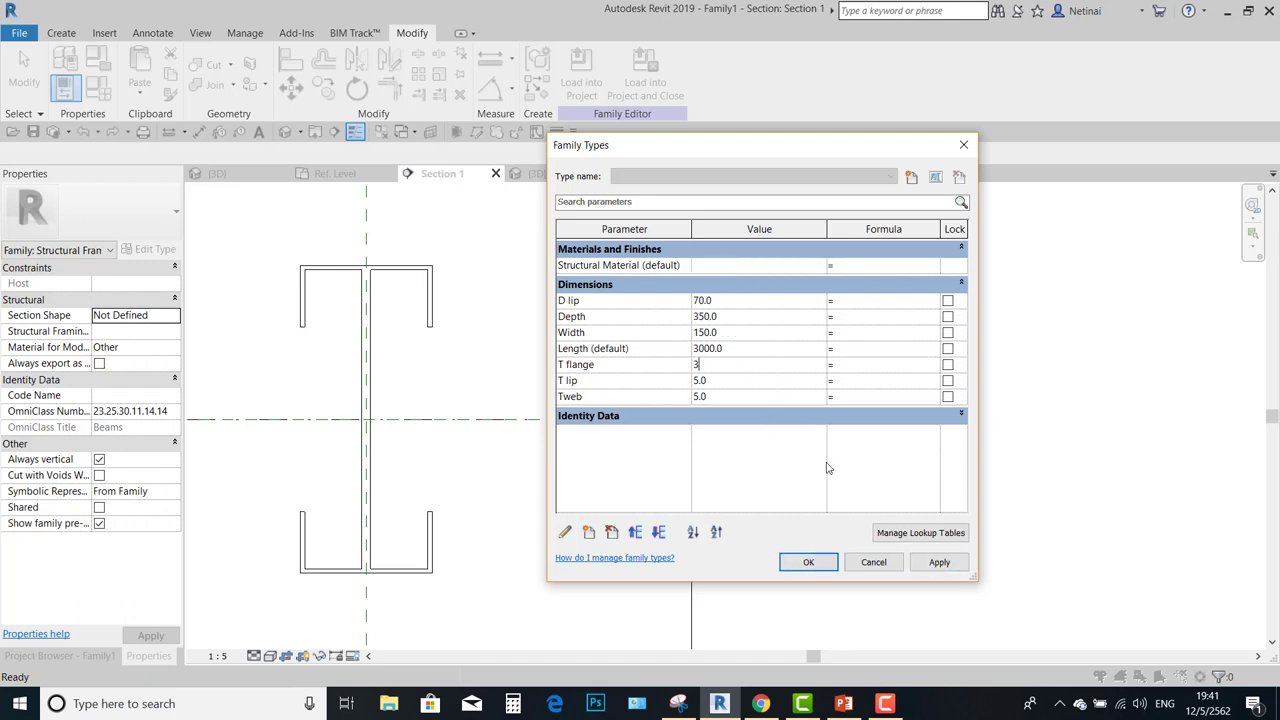
{"action": "left_click", "coordinate": [938, 564]}
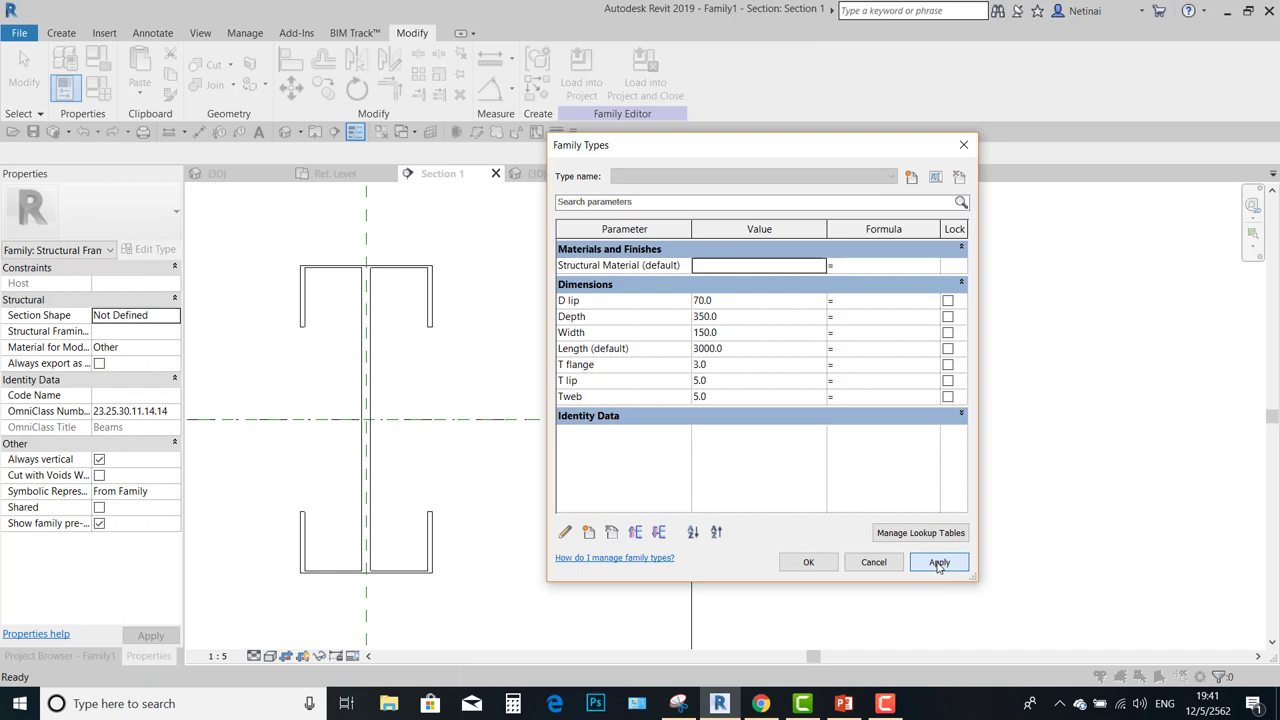
{"action": "left_click", "coordinate": [727, 397]}
{"action": "type", "text": "3"}
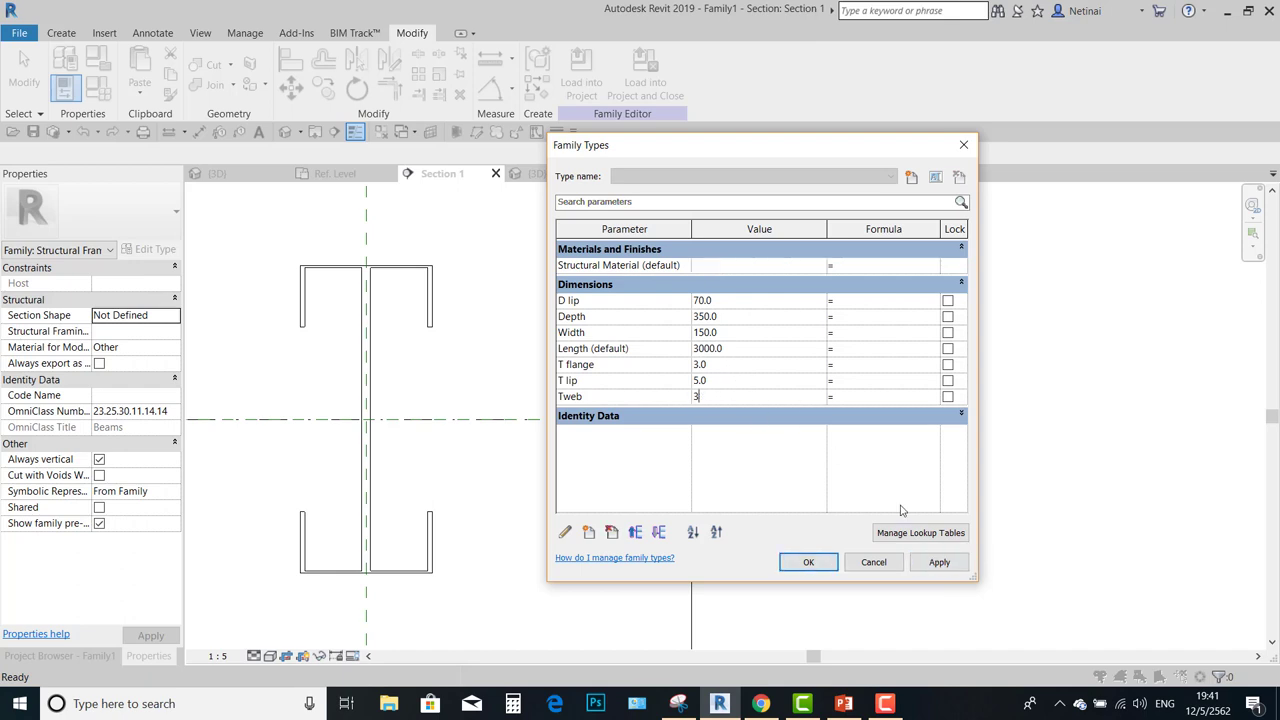
{"action": "left_click", "coordinate": [932, 564]}
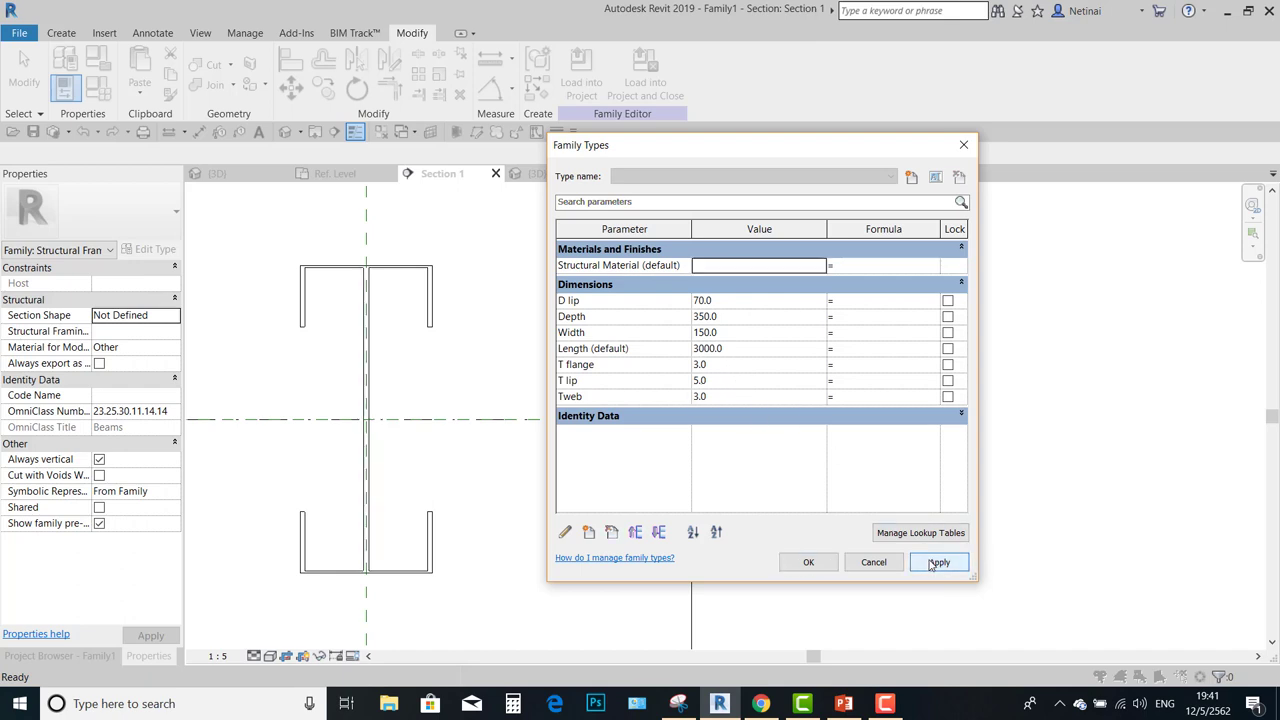
{"action": "left_click", "coordinate": [724, 381]}
{"action": "type", "text": "3"}
{"action": "left_click", "coordinate": [926, 563]}
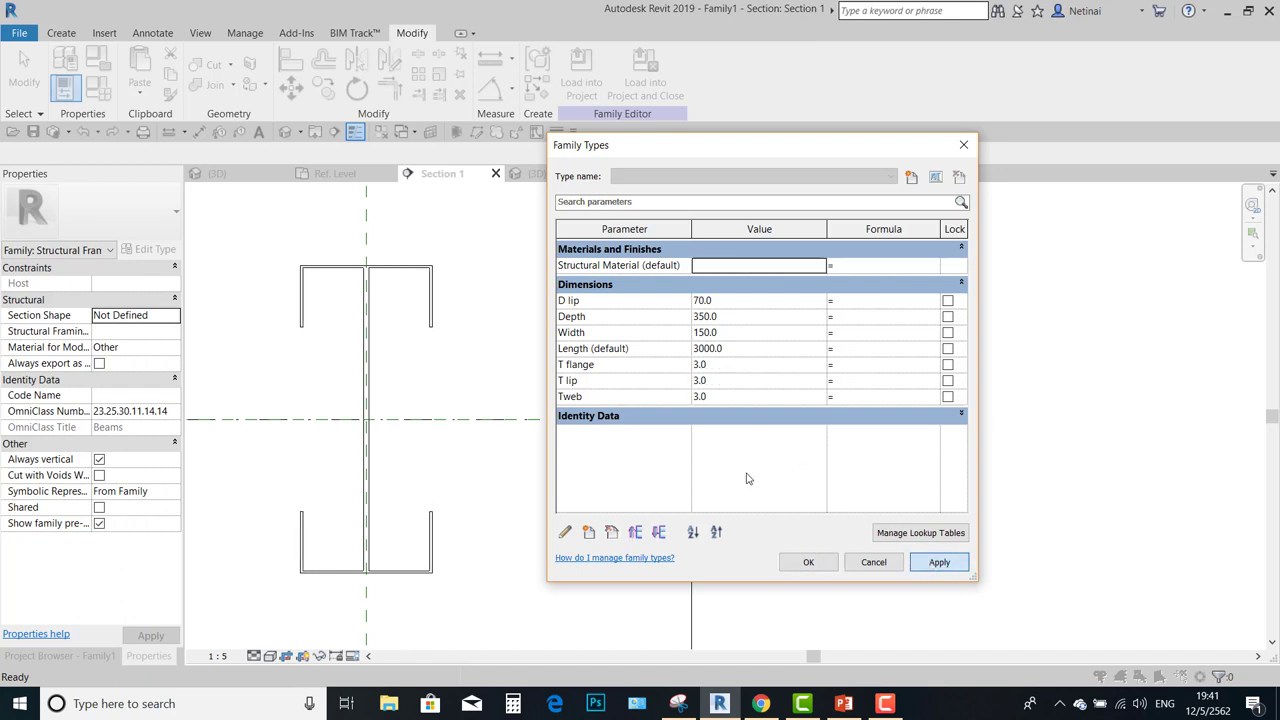
Set Depth 150, Width 100 and D lip 25, and accept the values.
{"action": "left_click", "coordinate": [737, 317]}
{"action": "type", "text": "150"}
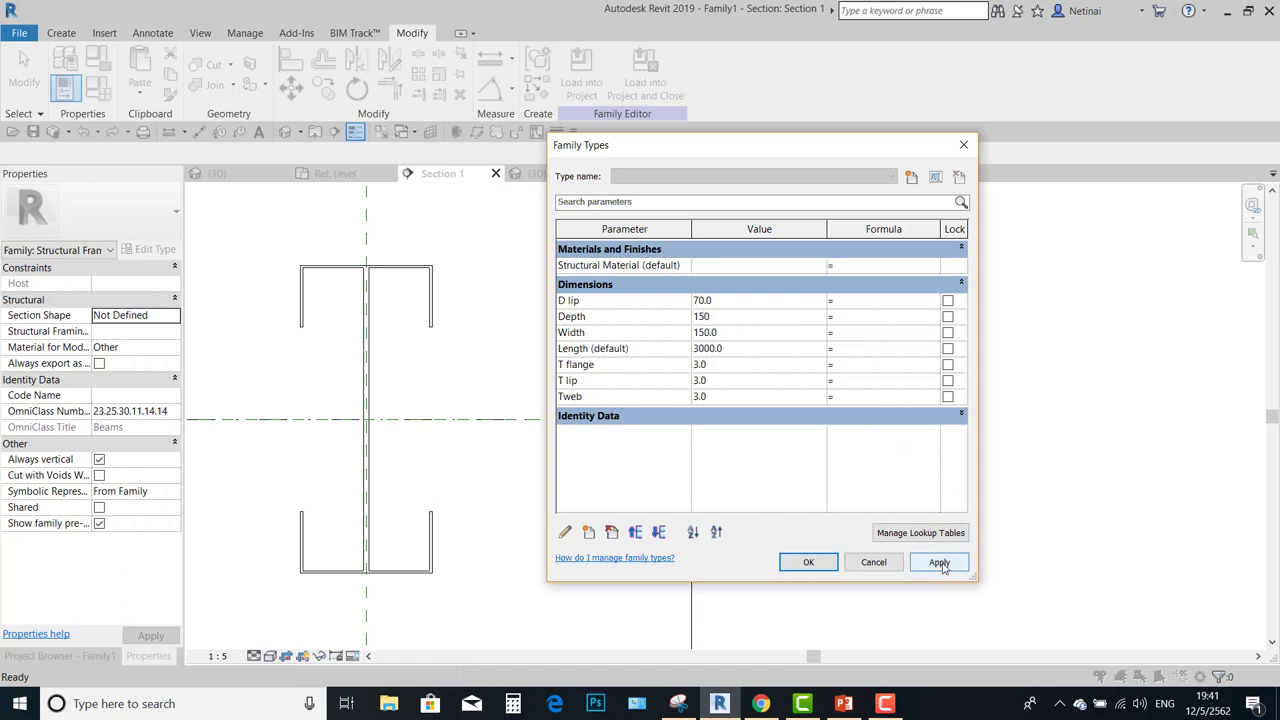
{"action": "left_click", "coordinate": [940, 563]}
{"action": "left_click", "coordinate": [737, 333]}
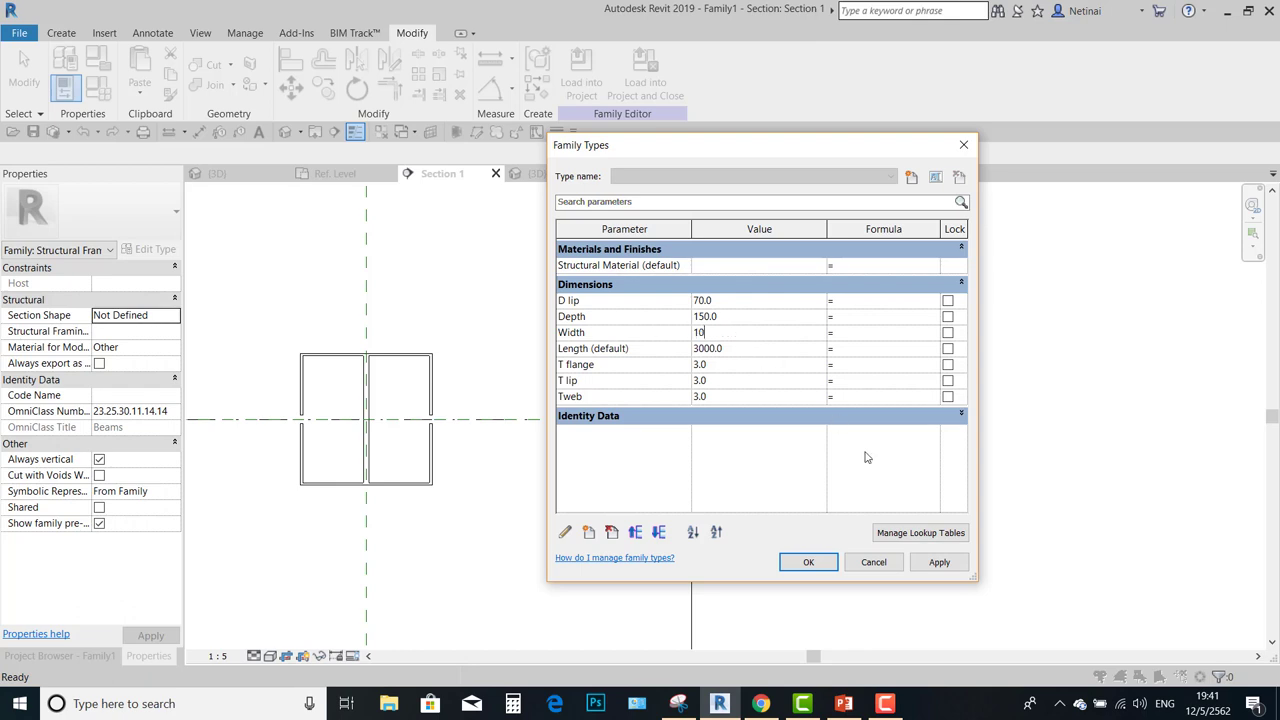
{"action": "left_click", "coordinate": [941, 563]}
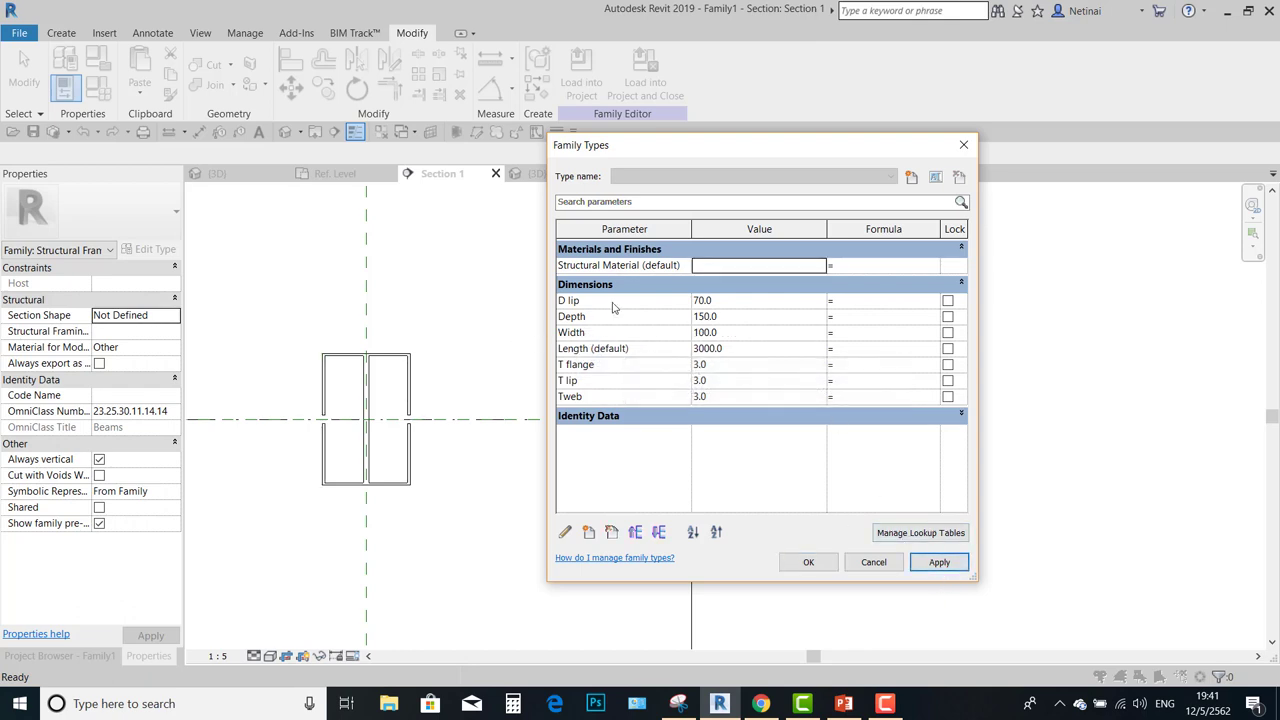
{"action": "left_click", "coordinate": [737, 305]}
{"action": "type", "text": "25"}
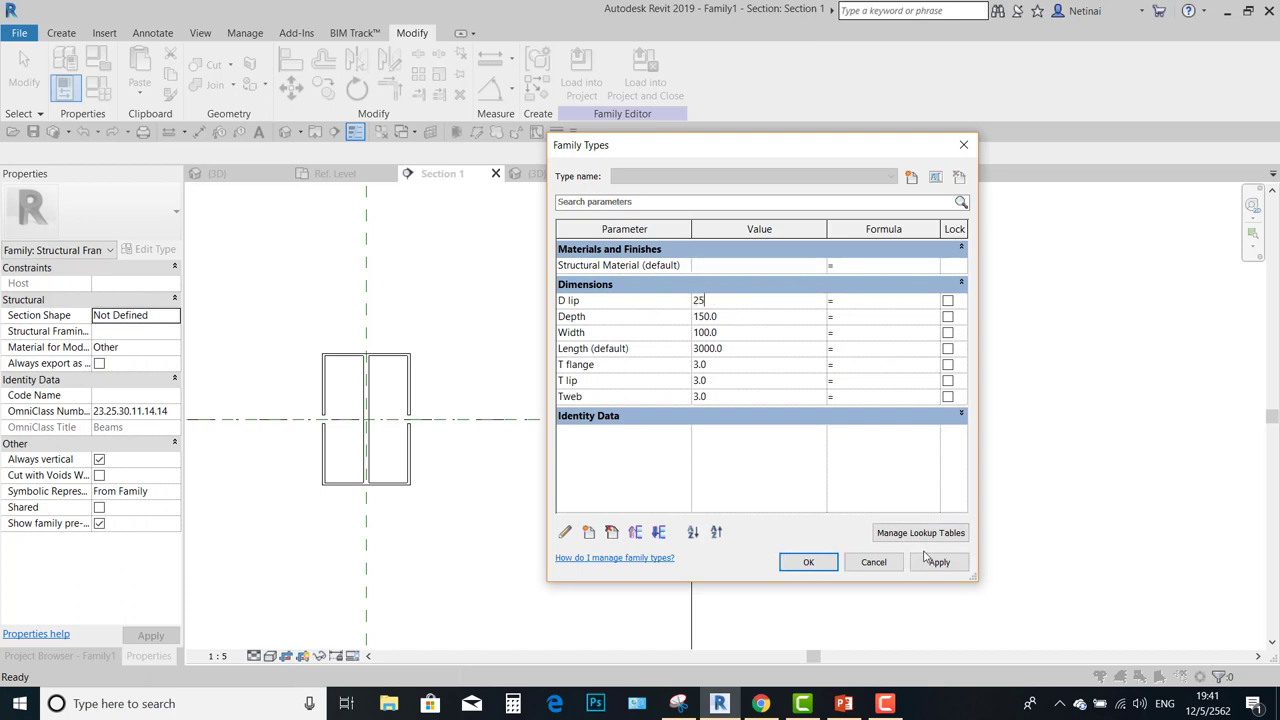
{"action": "left_click", "coordinate": [925, 558]}
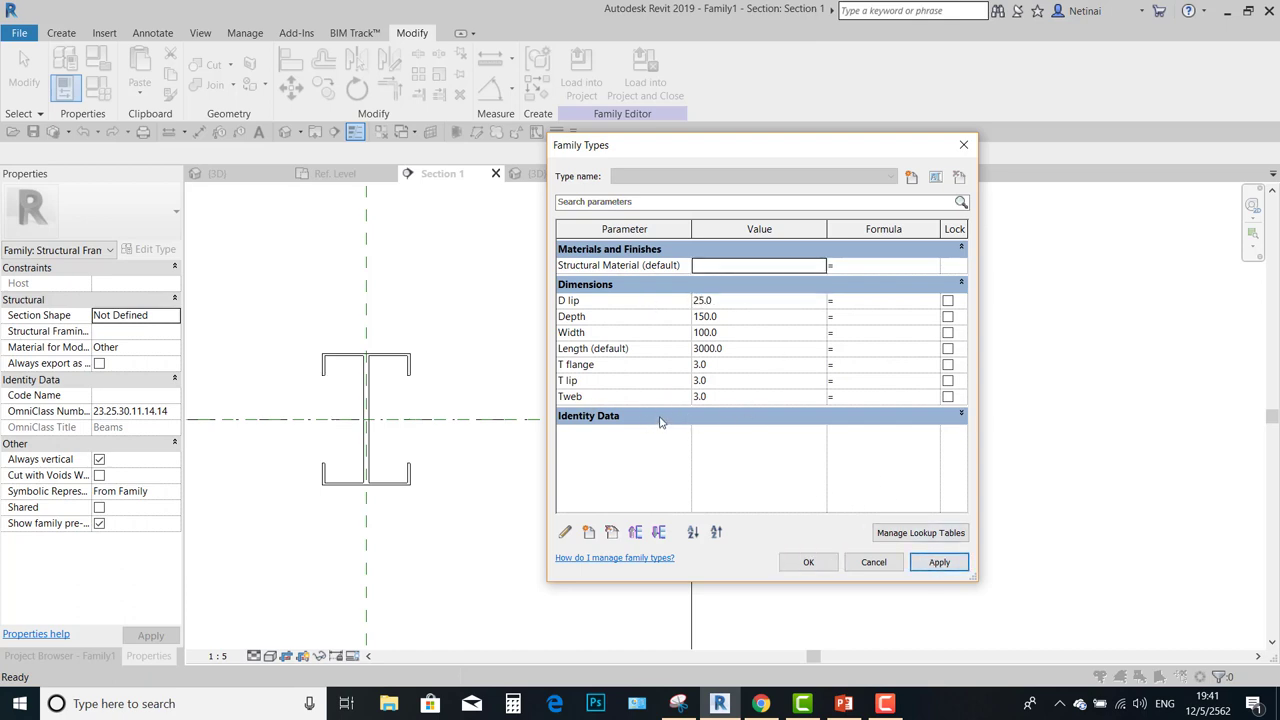
{"action": "left_click", "coordinate": [808, 562]}
{"action": "scroll", "coordinate": [651, 351], "scroll_direction": "up", "scroll_amount": 4}
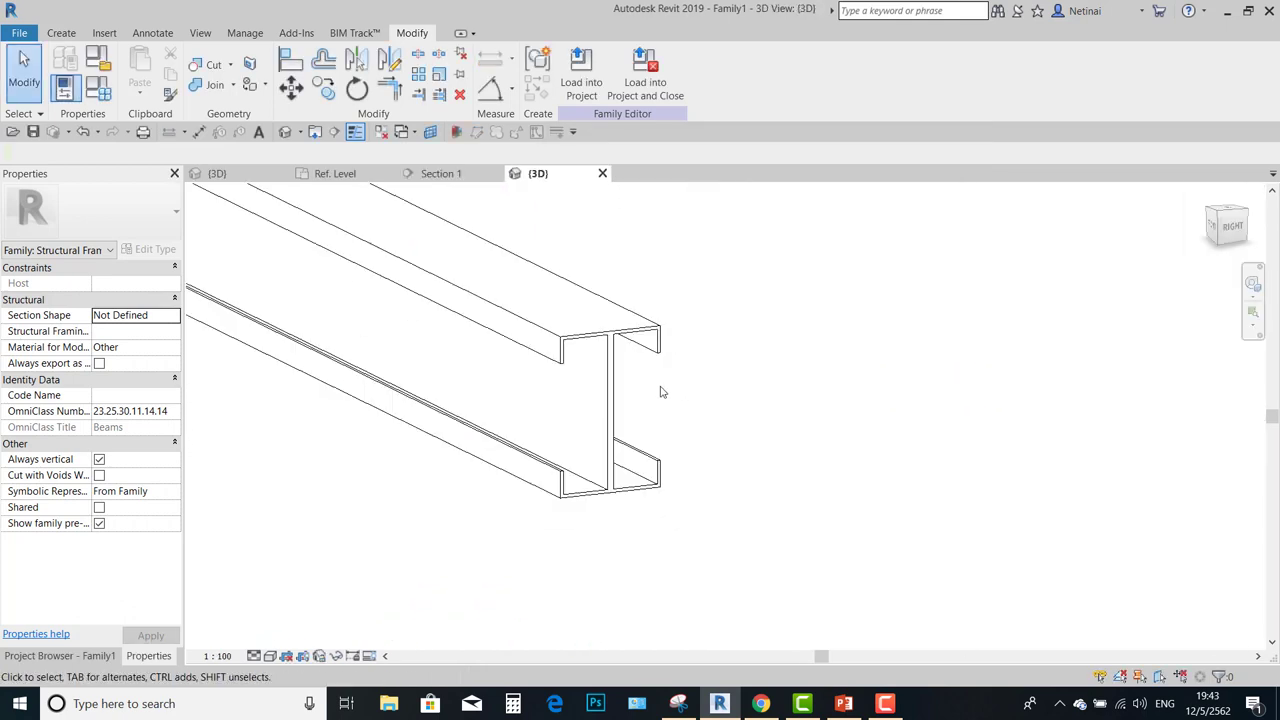
{"action": "scroll", "coordinate": [660, 392], "scroll_direction": "up", "scroll_amount": 1}
Create a new project, Project2, from the Structural Template.
{"action": "scroll", "coordinate": [658, 388], "scroll_direction": "up", "scroll_amount": 1}
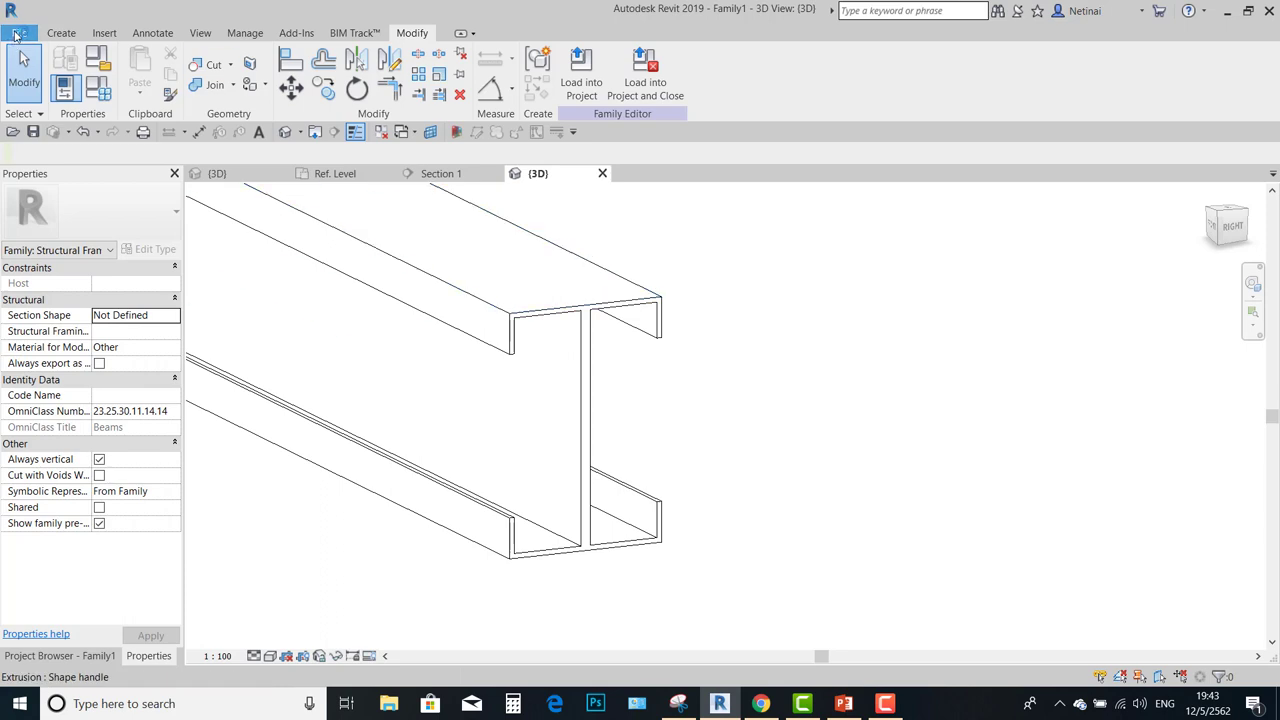
{"action": "left_click", "coordinate": [19, 33]}
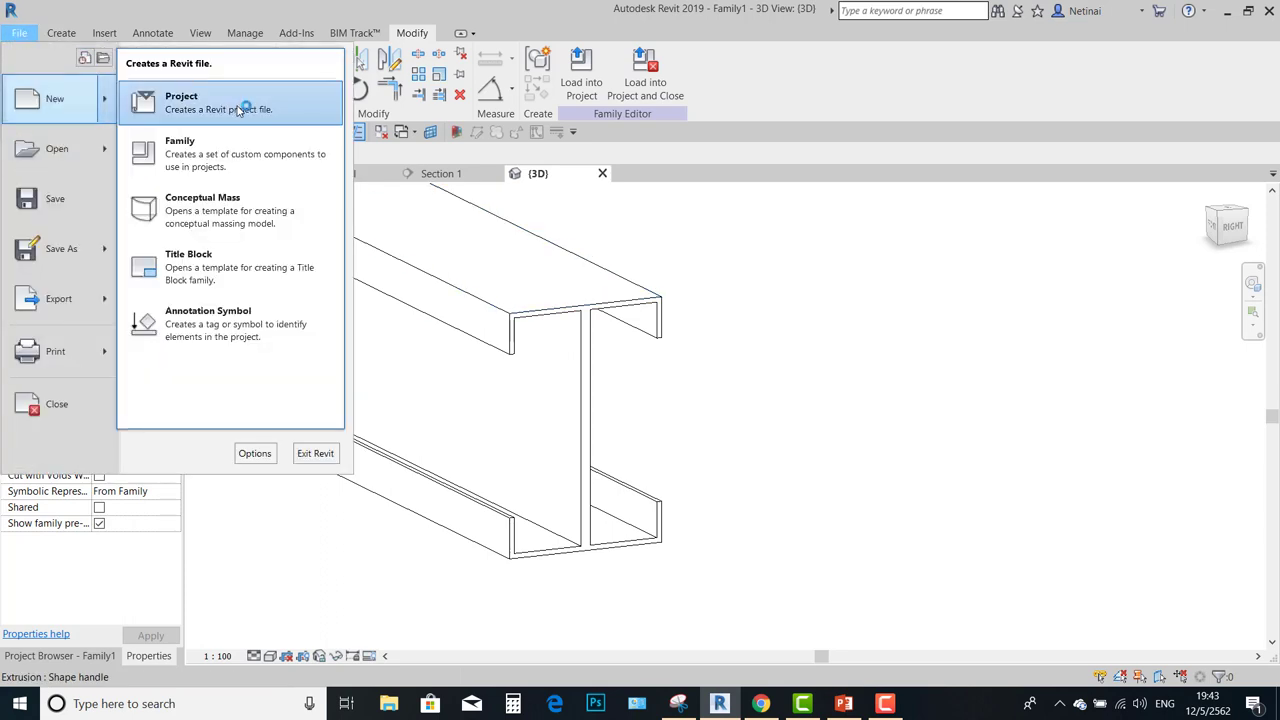
{"action": "left_click", "coordinate": [243, 108]}
{"action": "left_click", "coordinate": [262, 116]}
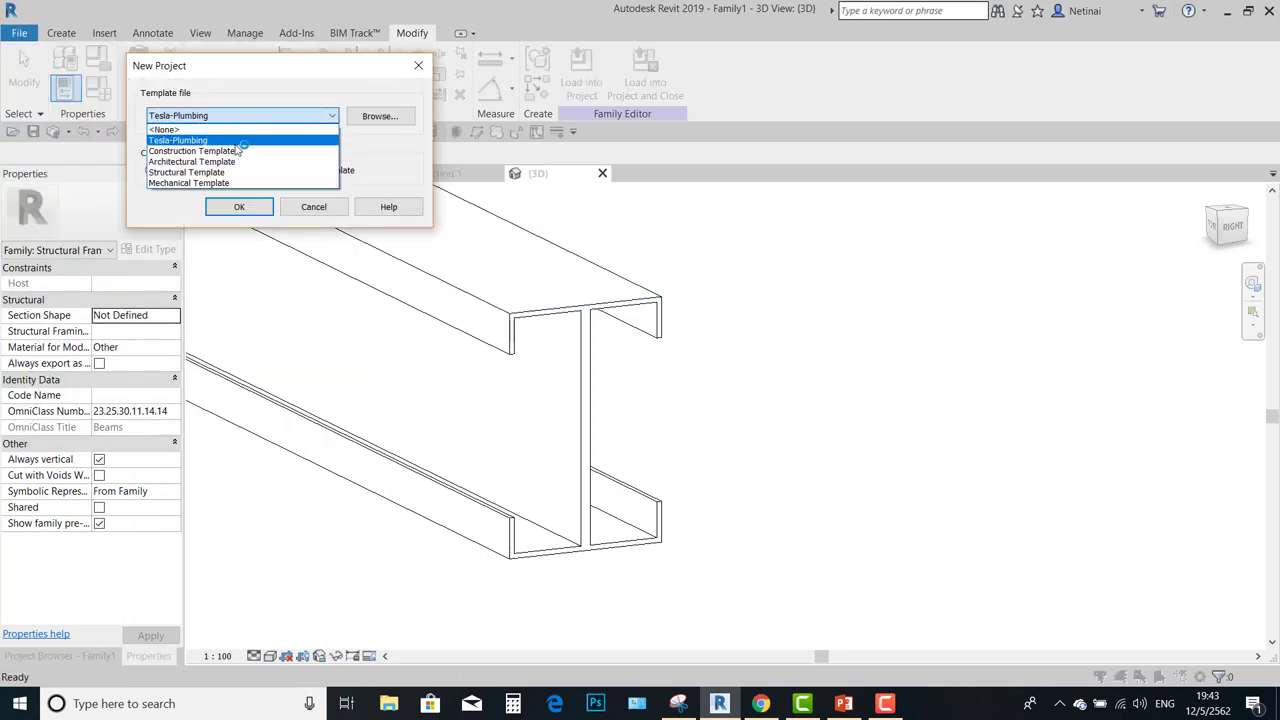
{"action": "left_click", "coordinate": [232, 173]}
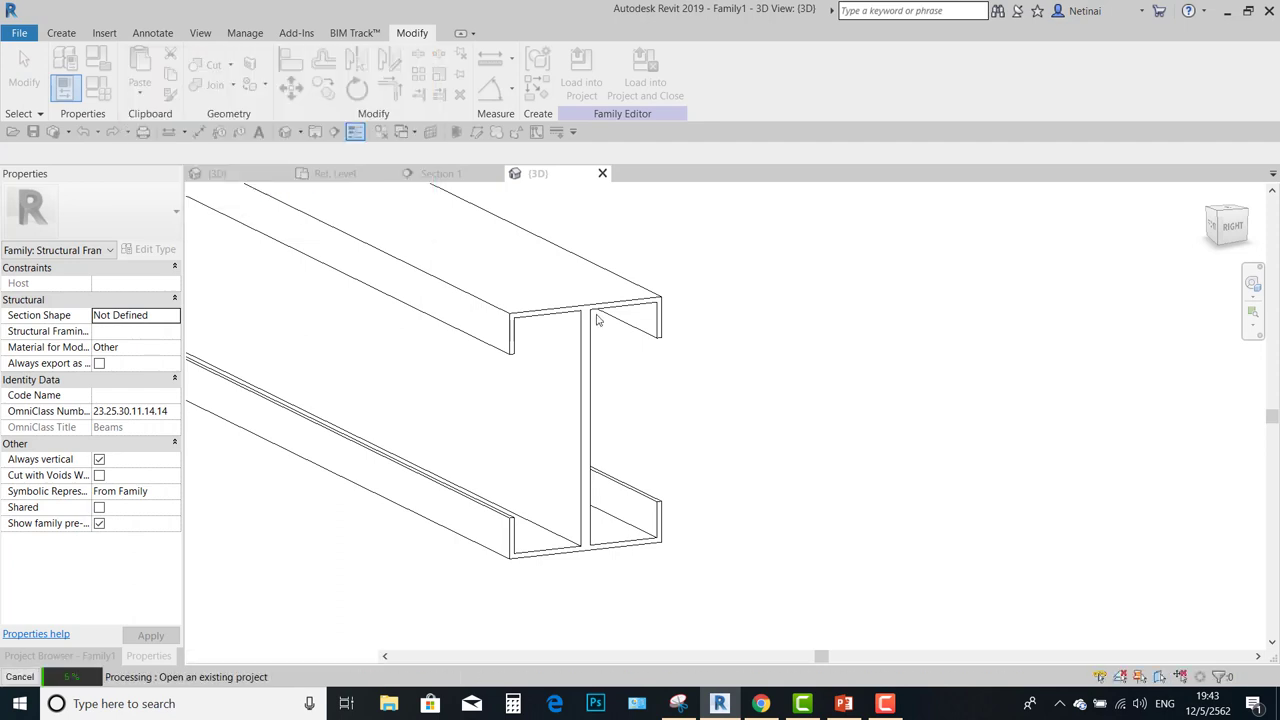
{"action": "left_click", "coordinate": [548, 177]}
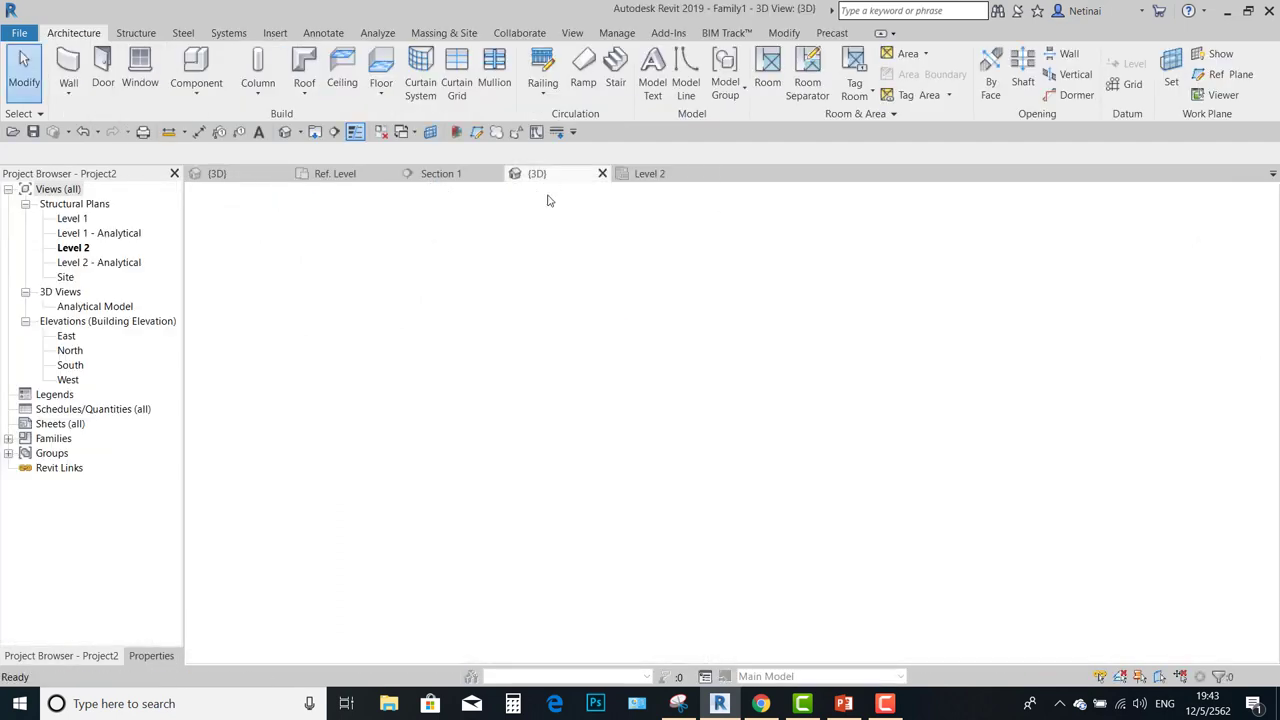
Load the beam family into Project2 and place a 6500-long beam on Level 2.
{"action": "left_click", "coordinate": [670, 80]}
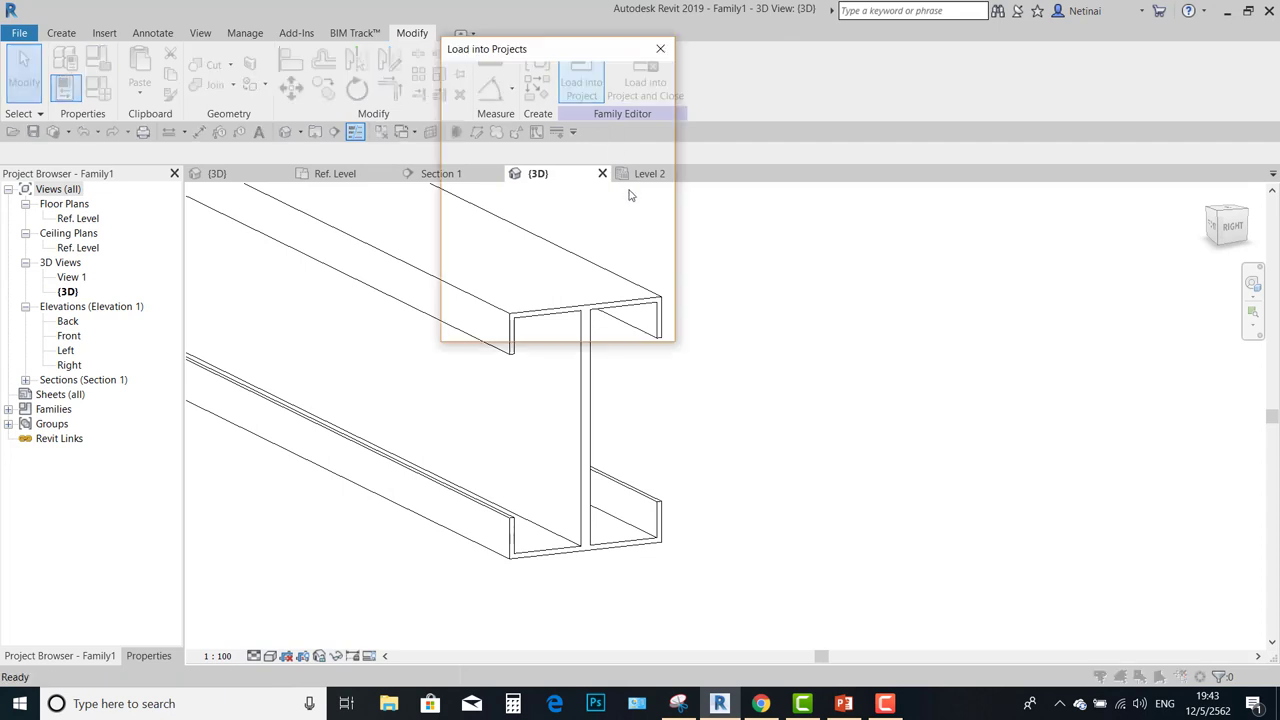
{"action": "left_click", "coordinate": [456, 125]}
{"action": "left_click", "coordinate": [516, 322]}
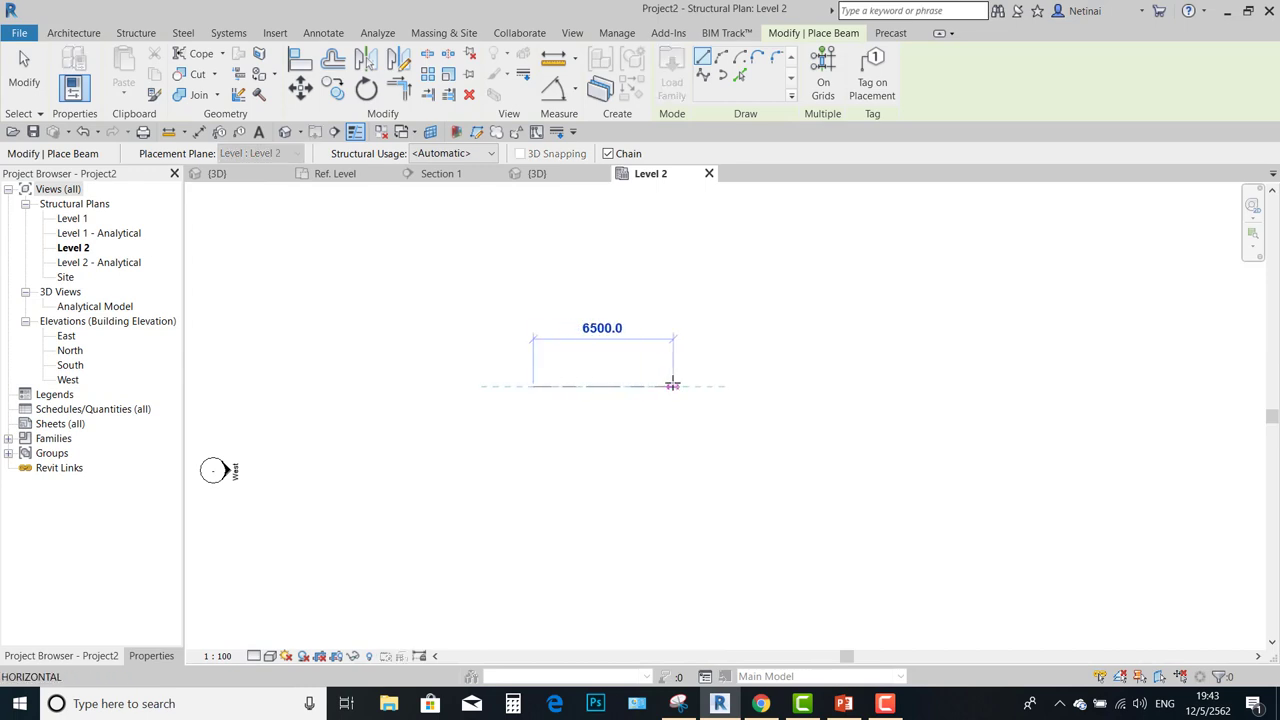
{"action": "left_click", "coordinate": [756, 410]}
{"action": "key", "text": "Escape"}
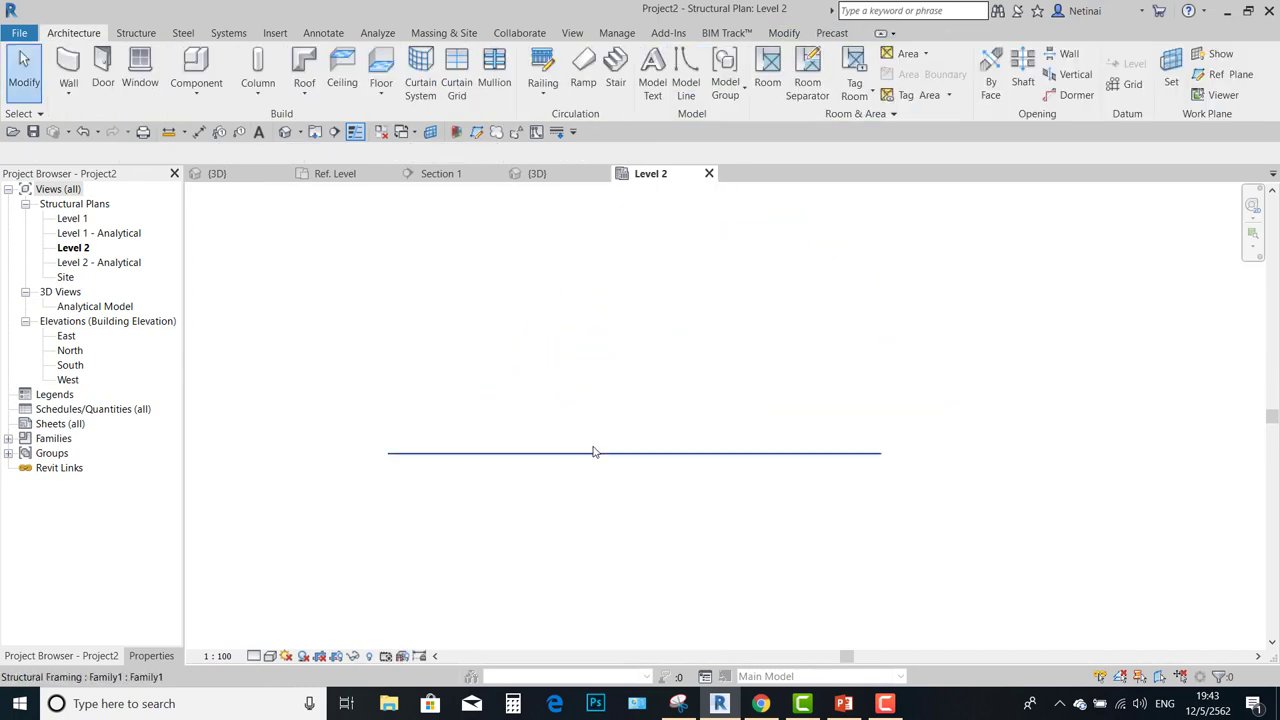
{"action": "left_click", "coordinate": [597, 446]}
{"action": "left_click", "coordinate": [667, 348]}
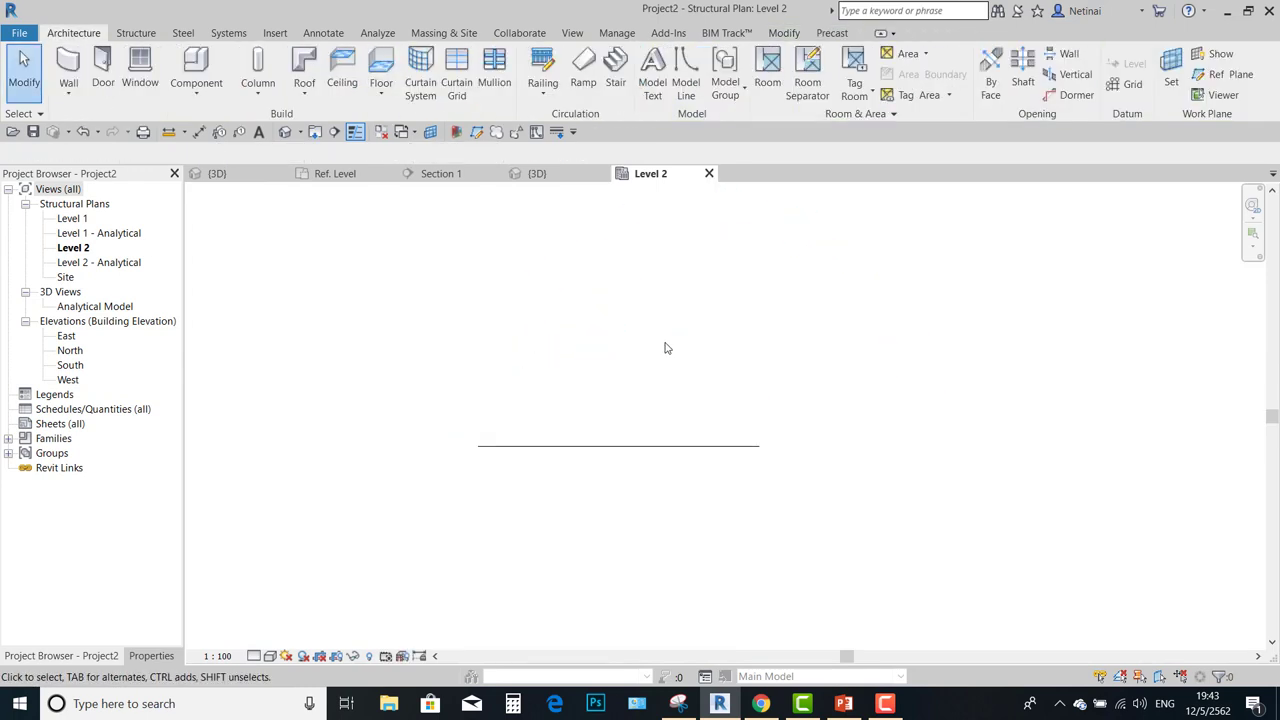
Raise the plan's detail level so the beam shows as a double-line member.
{"action": "left_click", "coordinate": [258, 656]}
{"action": "left_click", "coordinate": [280, 617]}
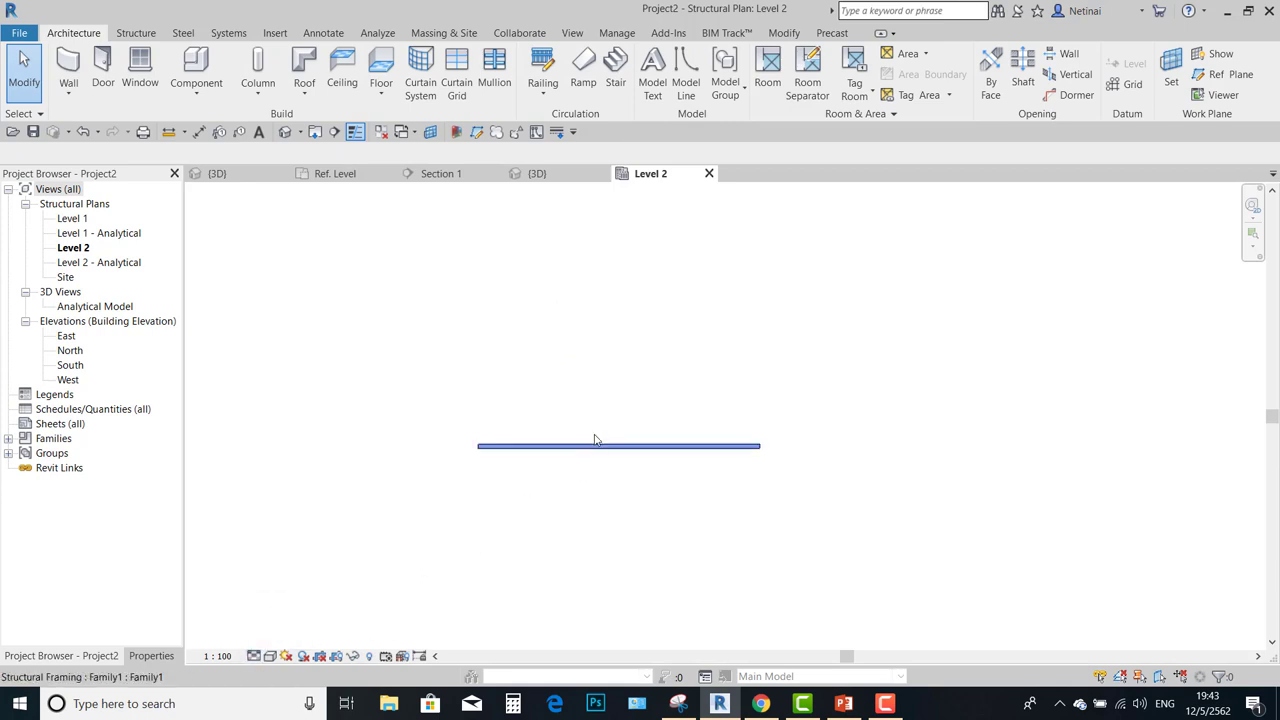
{"action": "scroll", "coordinate": [594, 437], "scroll_direction": "up", "scroll_amount": 2}
{"action": "scroll", "coordinate": [450, 472], "scroll_direction": "up", "scroll_amount": 2}
{"action": "scroll", "coordinate": [385, 475], "scroll_direction": "up", "scroll_amount": 1}
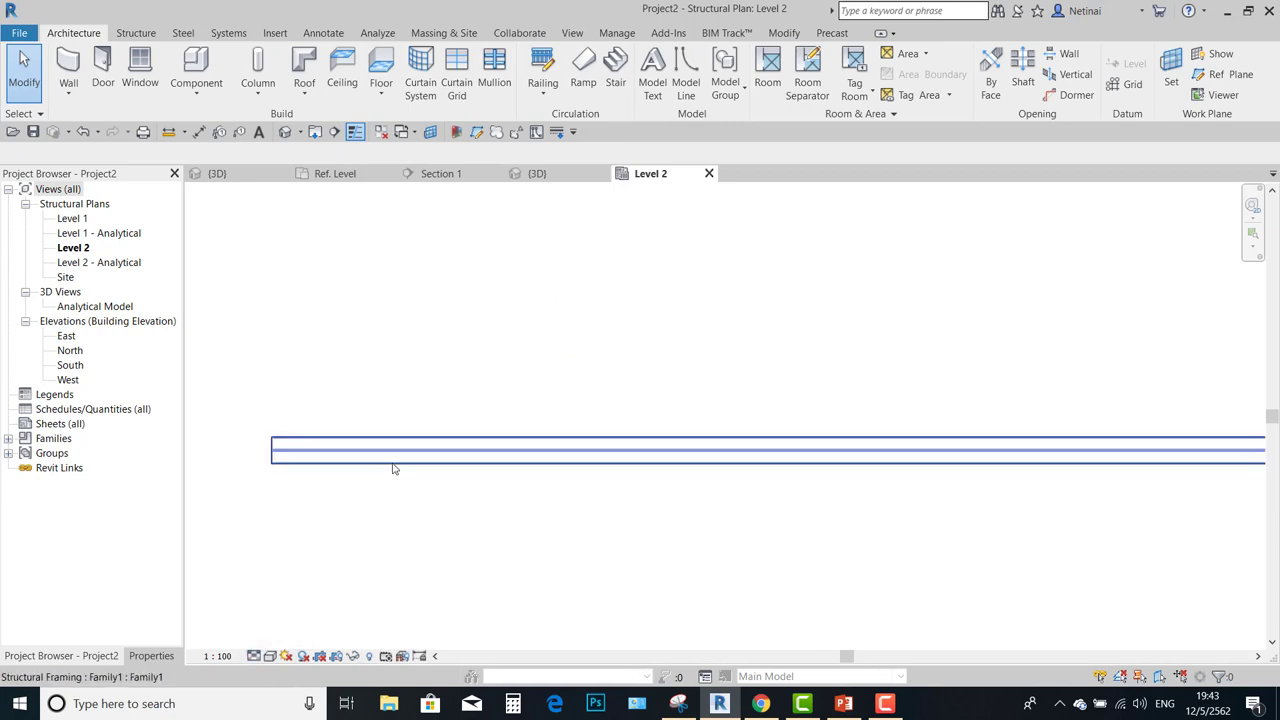
{"action": "scroll", "coordinate": [385, 490], "scroll_direction": "down", "scroll_amount": 1}
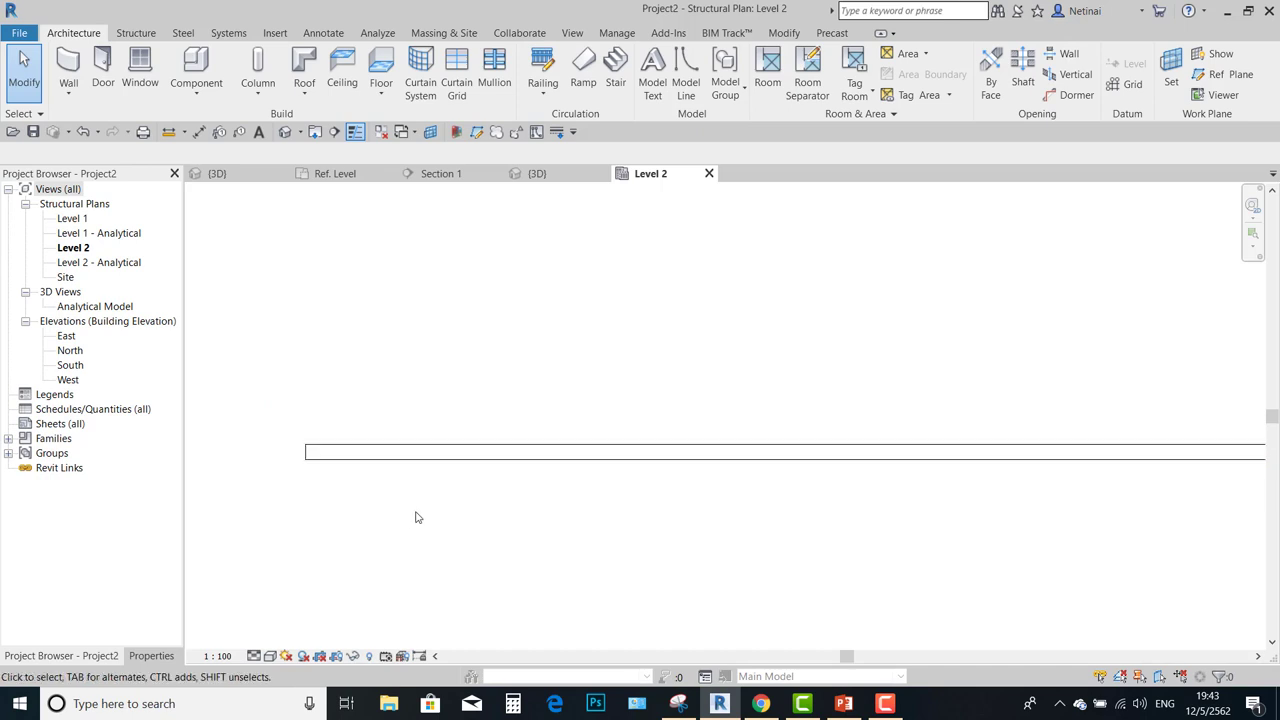
{"action": "scroll", "coordinate": [420, 500], "scroll_direction": "down", "scroll_amount": 2}
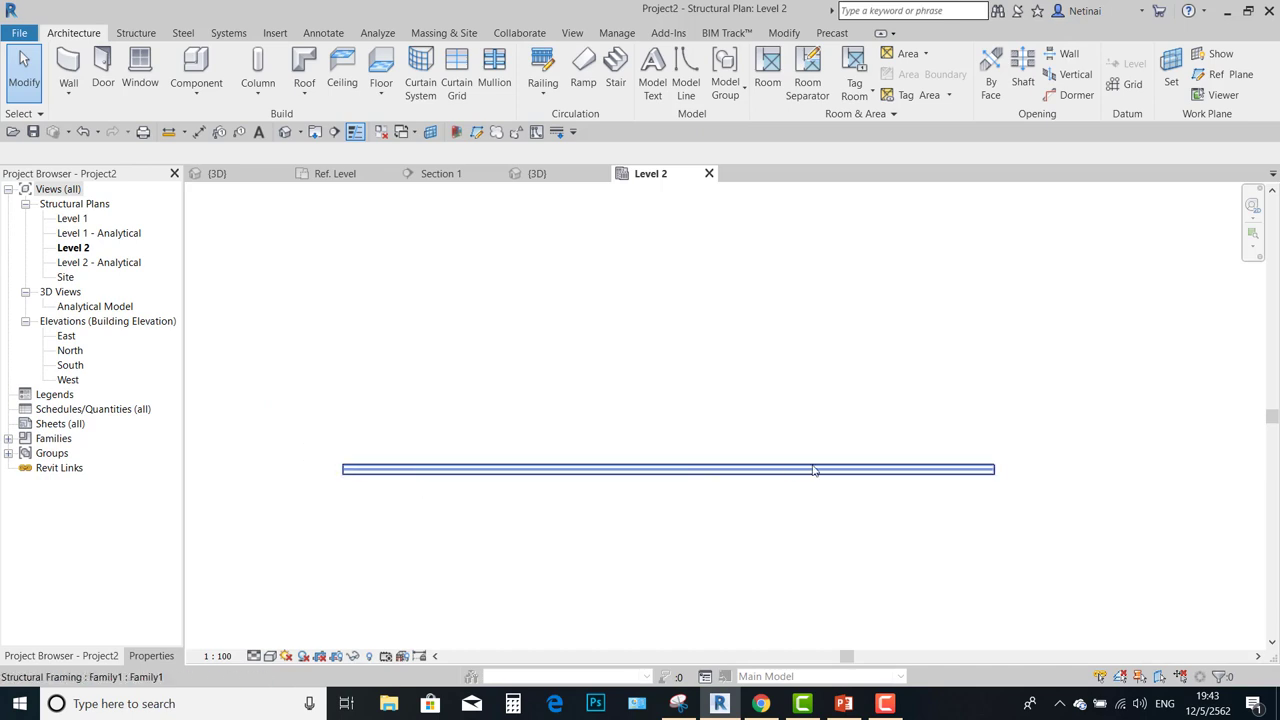
{"action": "left_click", "coordinate": [545, 178]}
Show the family's Ref. Level floor plan in the Shaded visual style.
{"action": "left_click", "coordinate": [425, 174]}
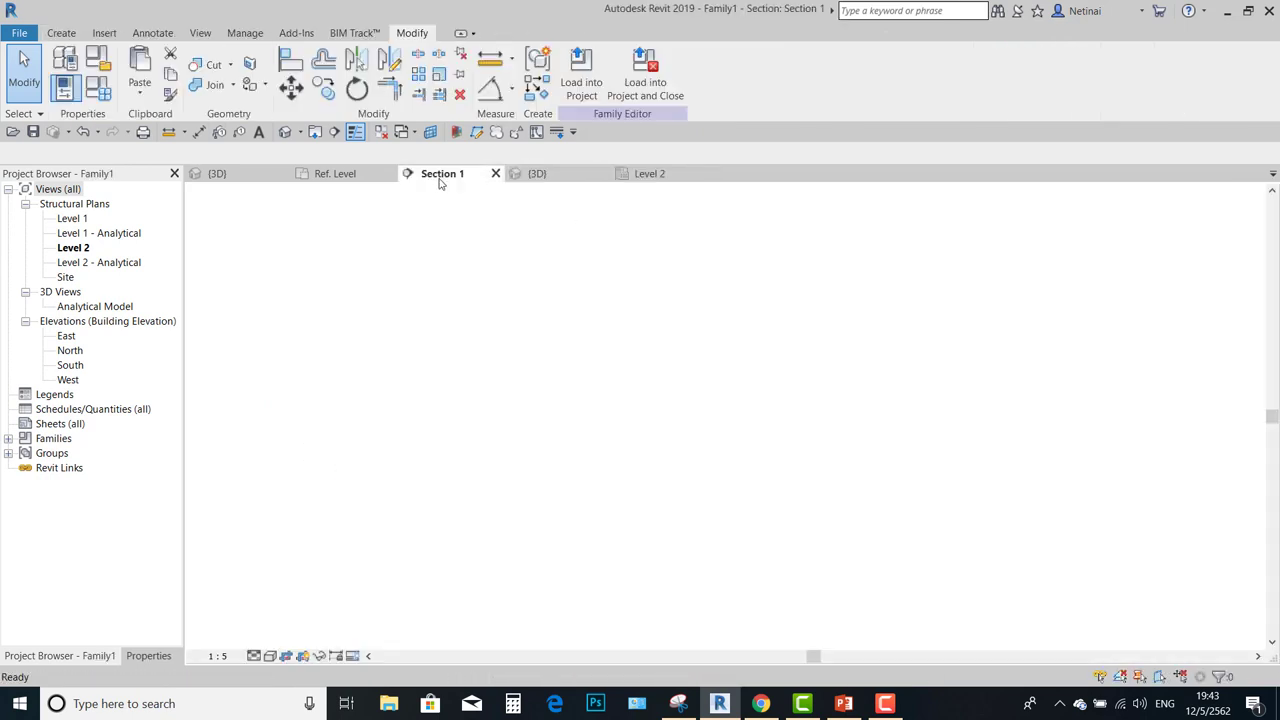
{"action": "left_click", "coordinate": [340, 174]}
{"action": "scroll", "coordinate": [508, 444], "scroll_direction": "up", "scroll_amount": 2}
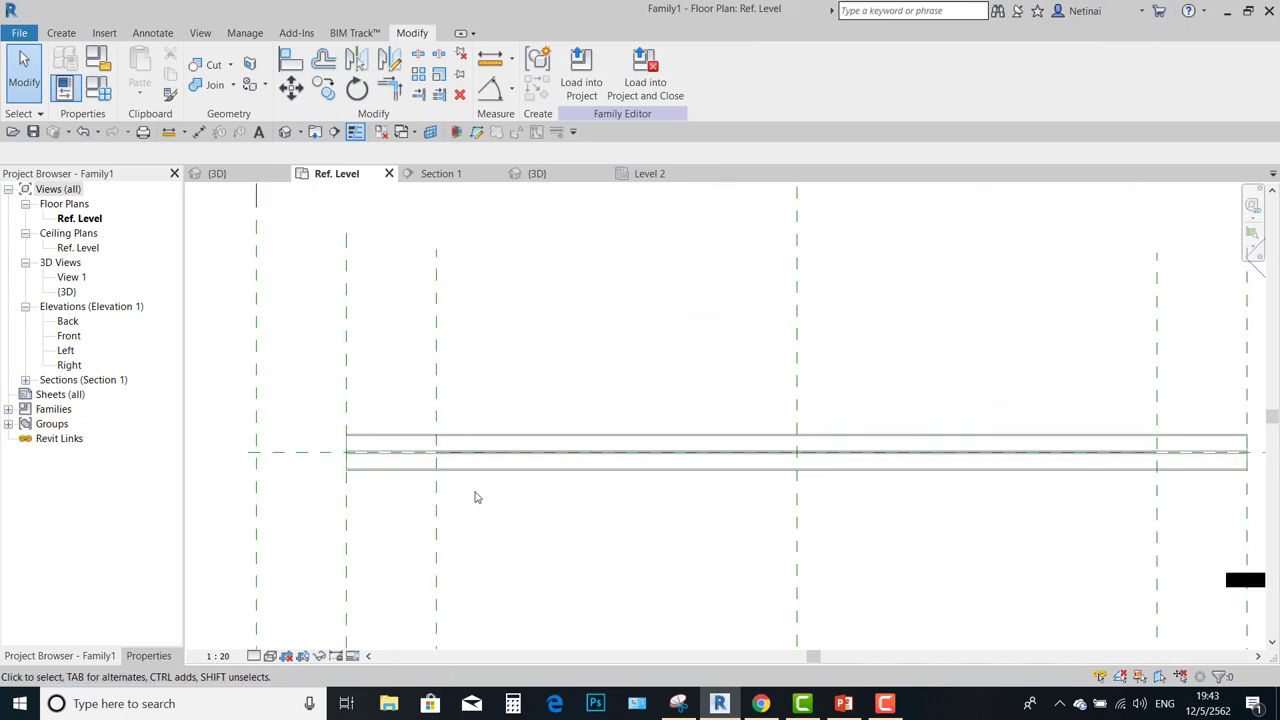
{"action": "left_click", "coordinate": [272, 656]}
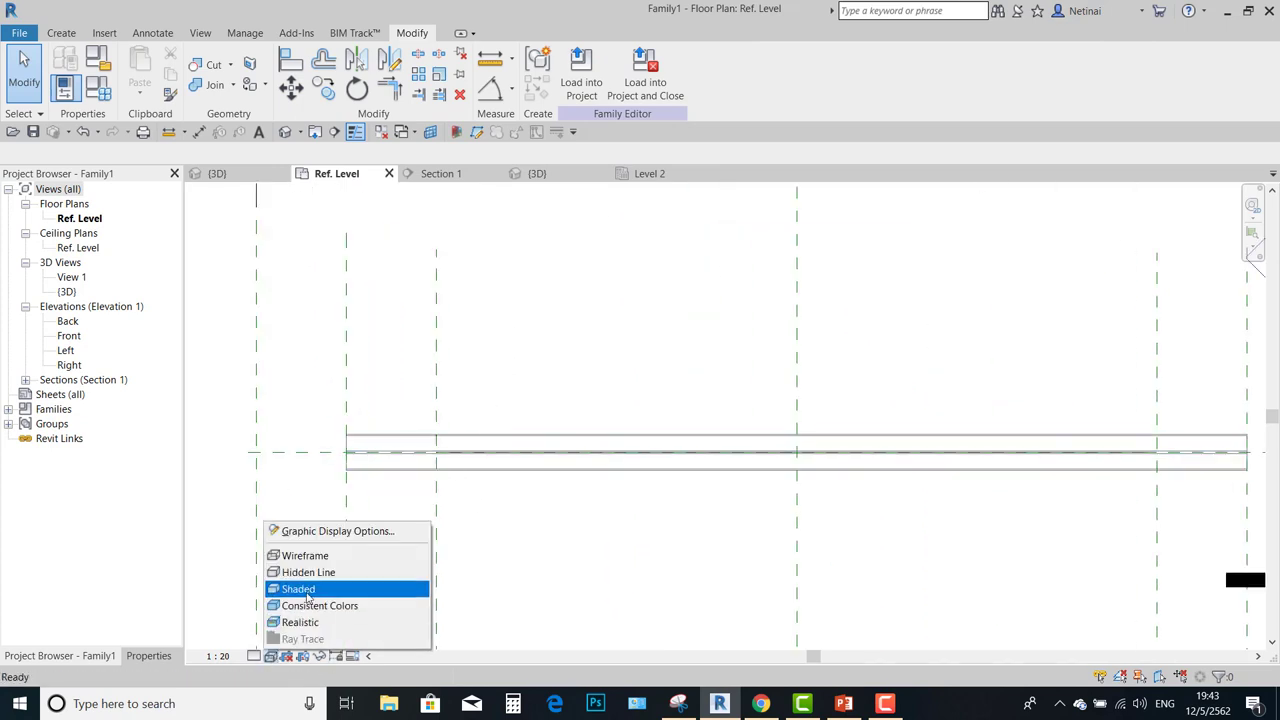
{"action": "left_click", "coordinate": [285, 571]}
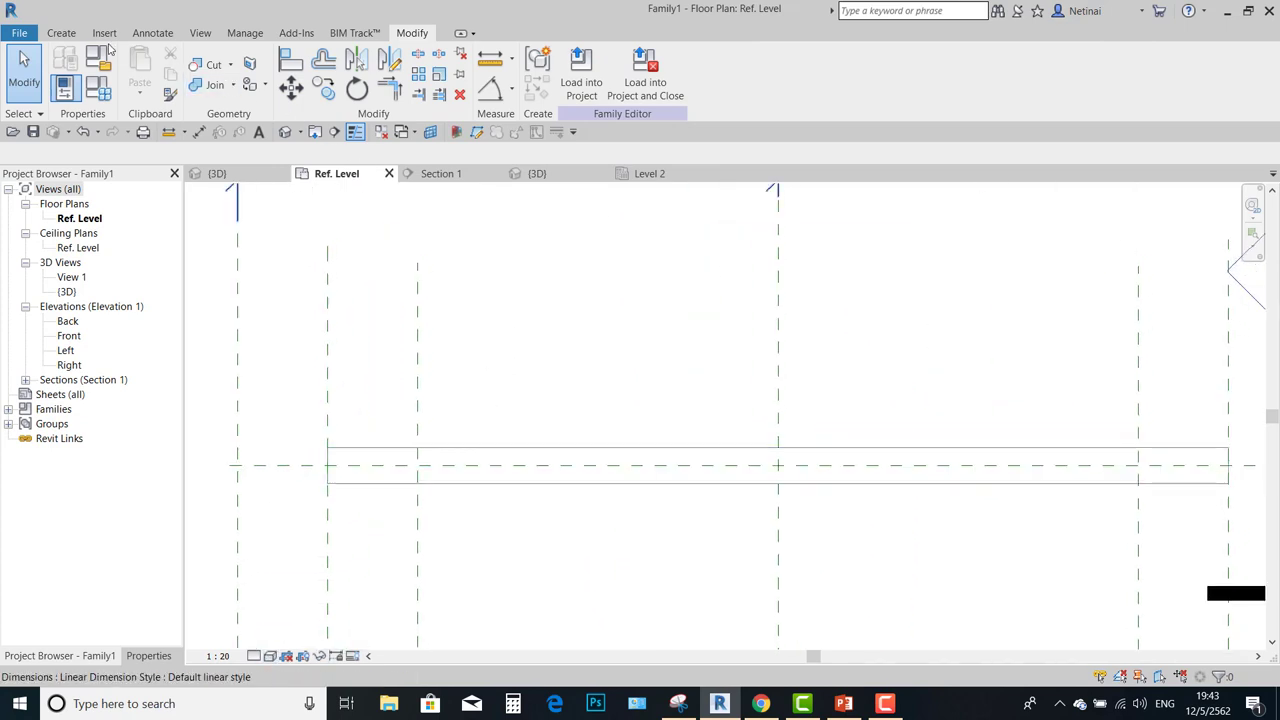
{"action": "left_click", "coordinate": [62, 33]}
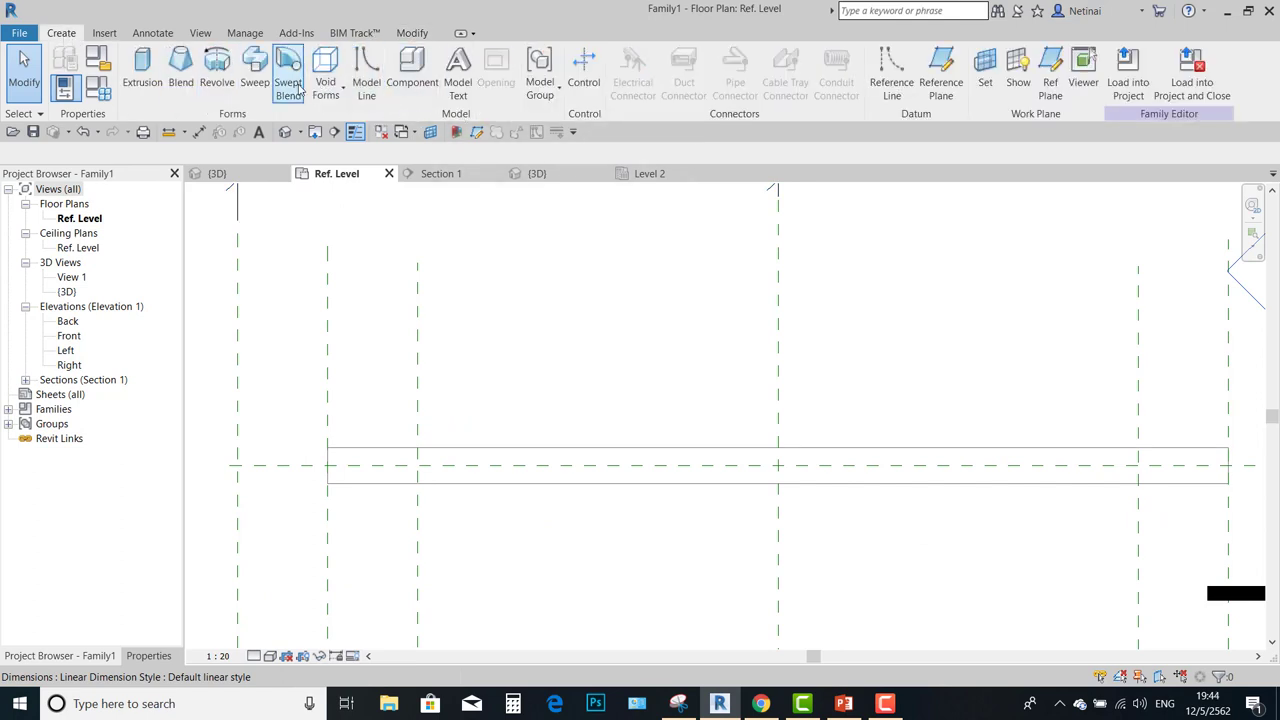
Draw a symbolic line along the beam centreline from its left end to its right end.
{"action": "left_click", "coordinate": [160, 34]}
{"action": "left_click", "coordinate": [272, 70]}
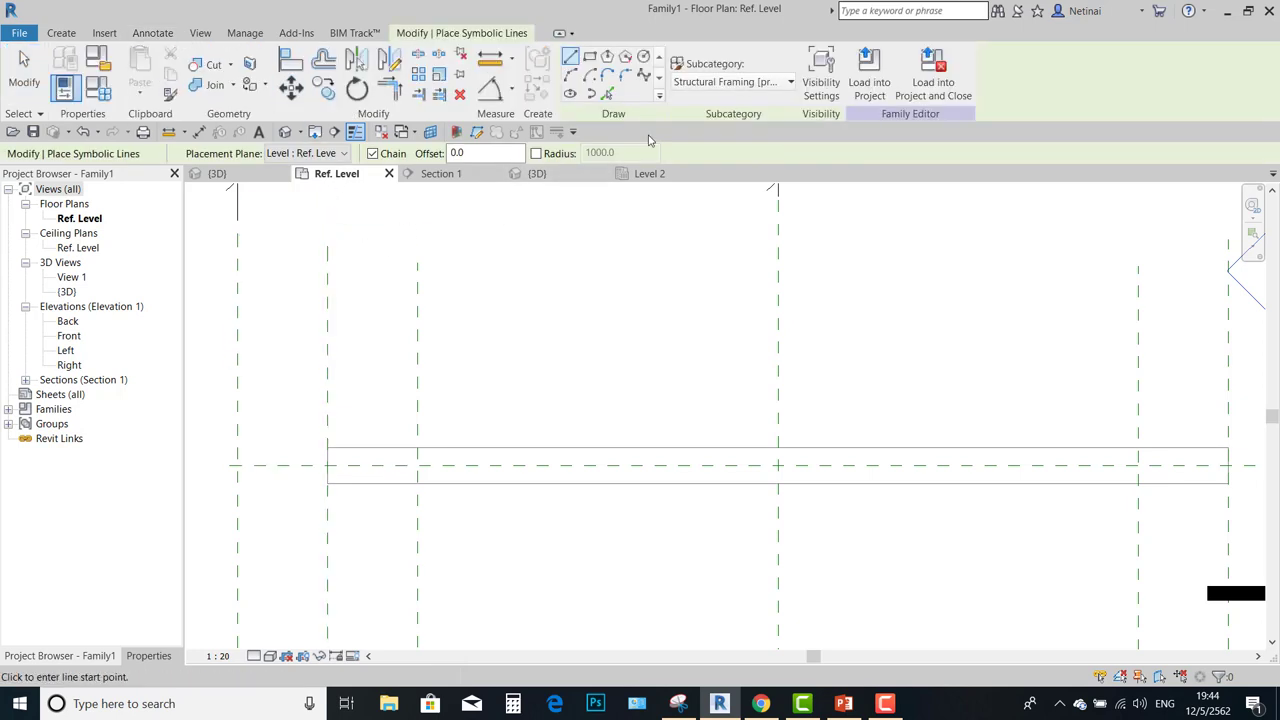
{"action": "scroll", "coordinate": [345, 455], "scroll_direction": "up", "scroll_amount": 3}
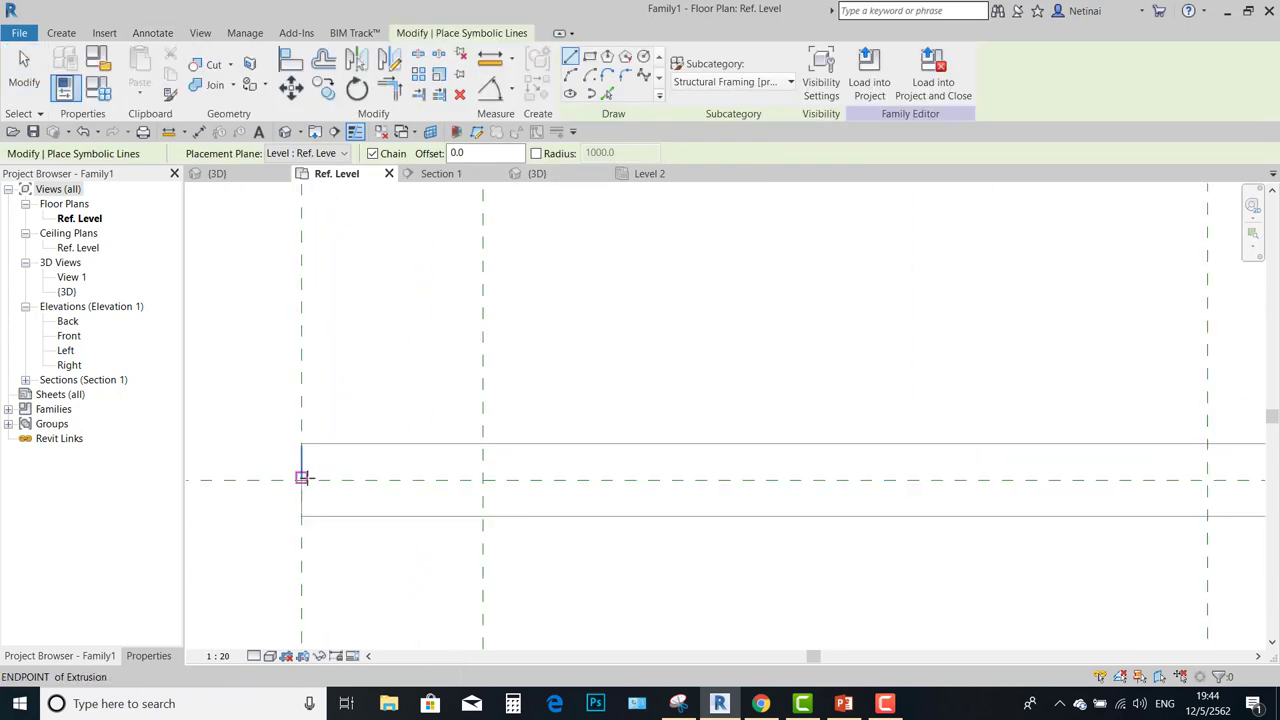
{"action": "left_click", "coordinate": [302, 477]}
{"action": "scroll", "coordinate": [300, 490], "scroll_direction": "up", "scroll_amount": 2}
{"action": "scroll", "coordinate": [291, 496], "scroll_direction": "up", "scroll_amount": 2}
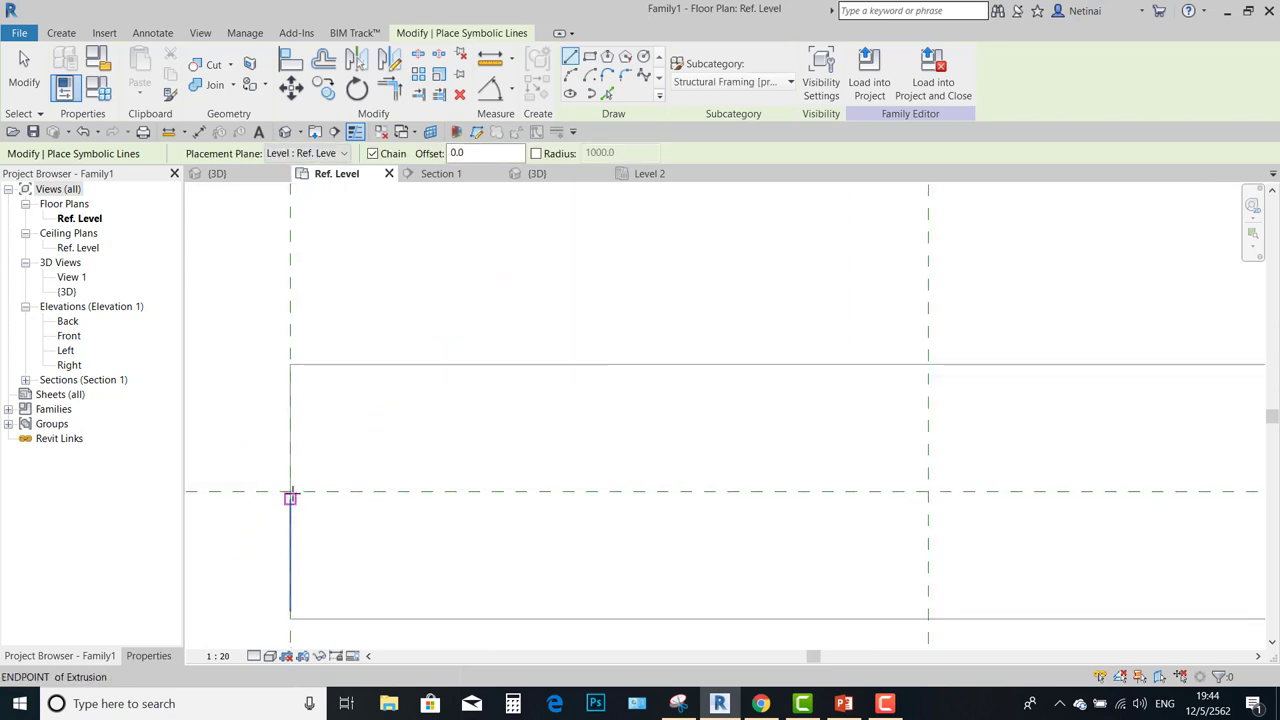
{"action": "scroll", "coordinate": [291, 496], "scroll_direction": "up", "scroll_amount": 3}
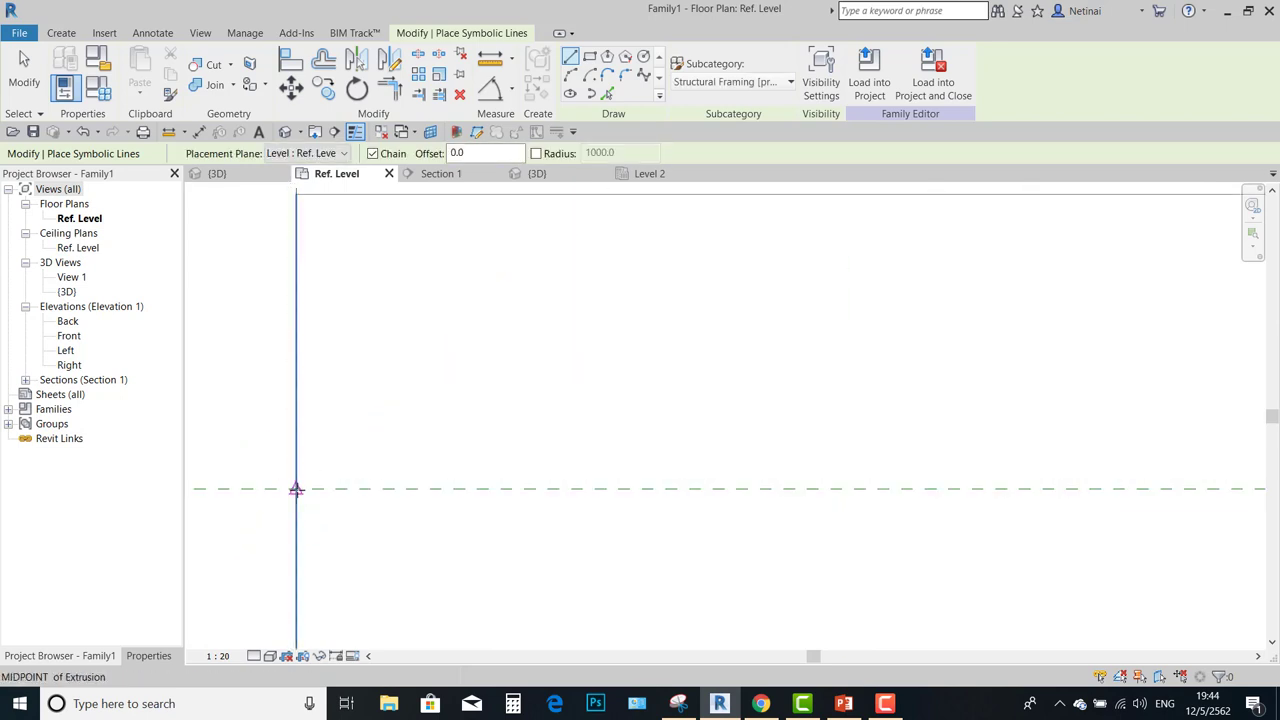
{"action": "scroll", "coordinate": [292, 487], "scroll_direction": "down", "scroll_amount": 3}
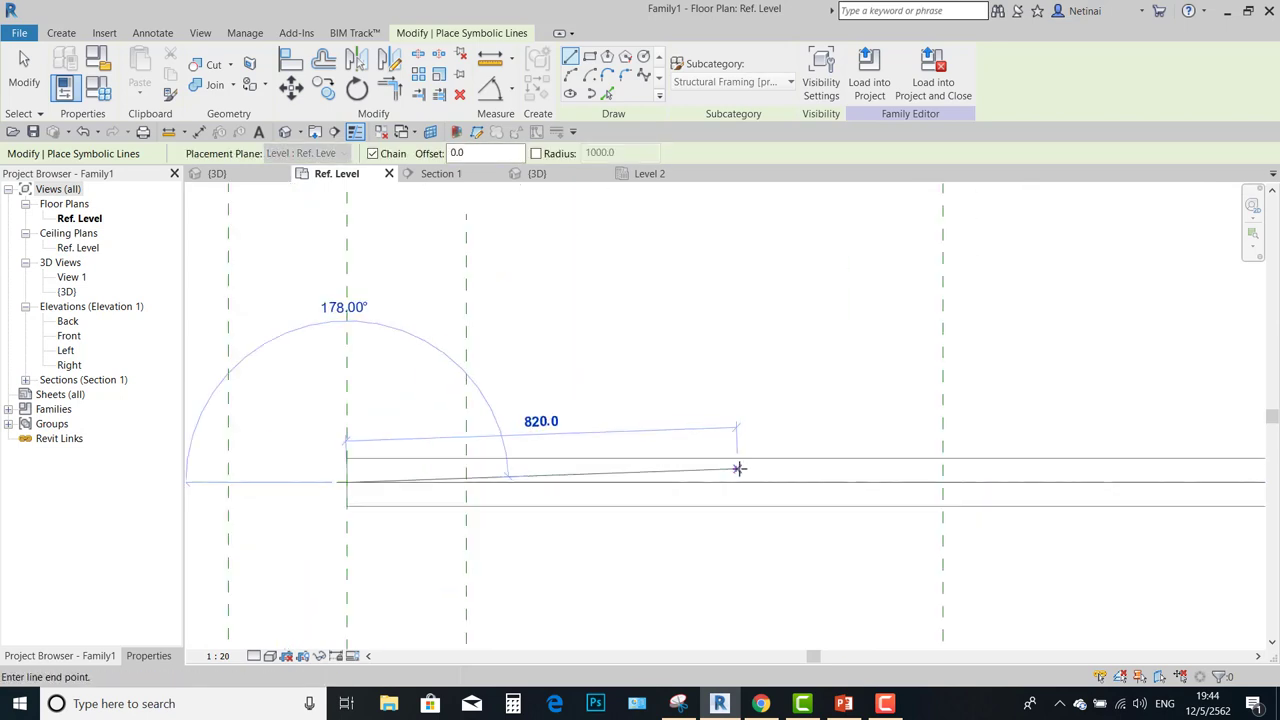
{"action": "middle_click_drag", "start_coordinate": [738, 468], "coordinate": [503, 491]}
{"action": "scroll", "coordinate": [1074, 486], "scroll_direction": "up", "scroll_amount": 1}
{"action": "scroll", "coordinate": [1124, 476], "scroll_direction": "up", "scroll_amount": 2}
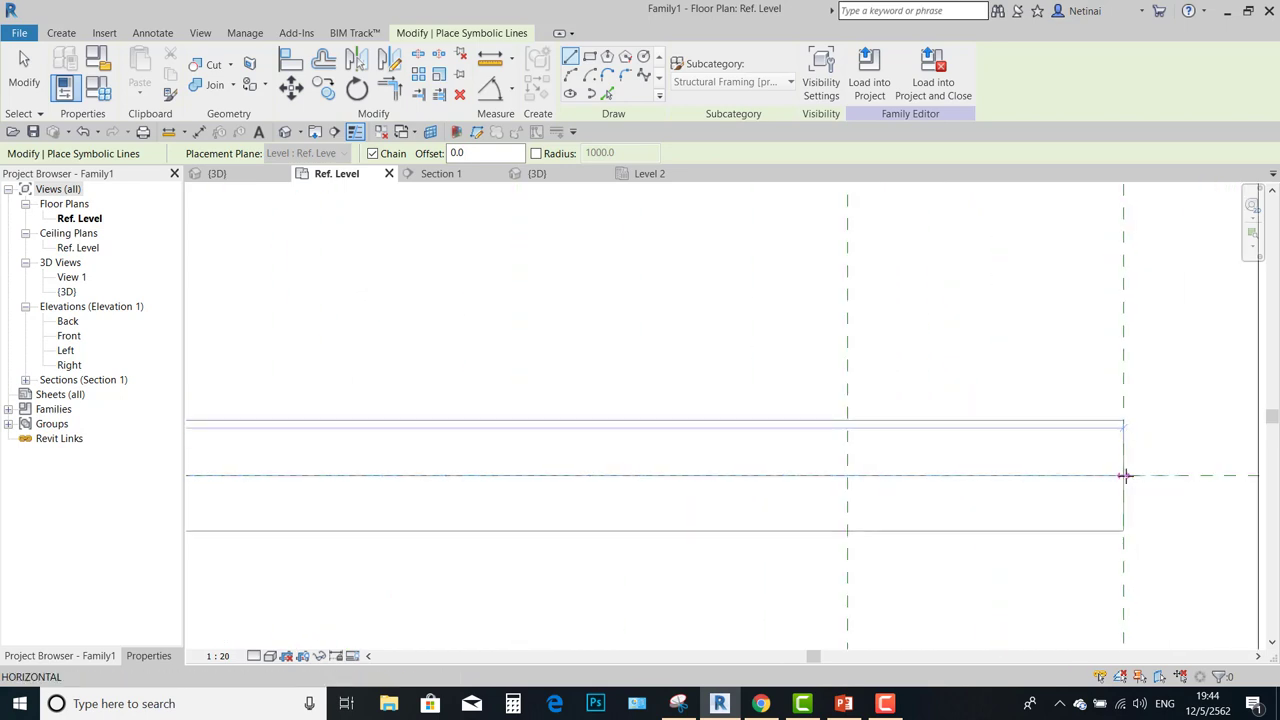
{"action": "left_click", "coordinate": [1124, 476]}
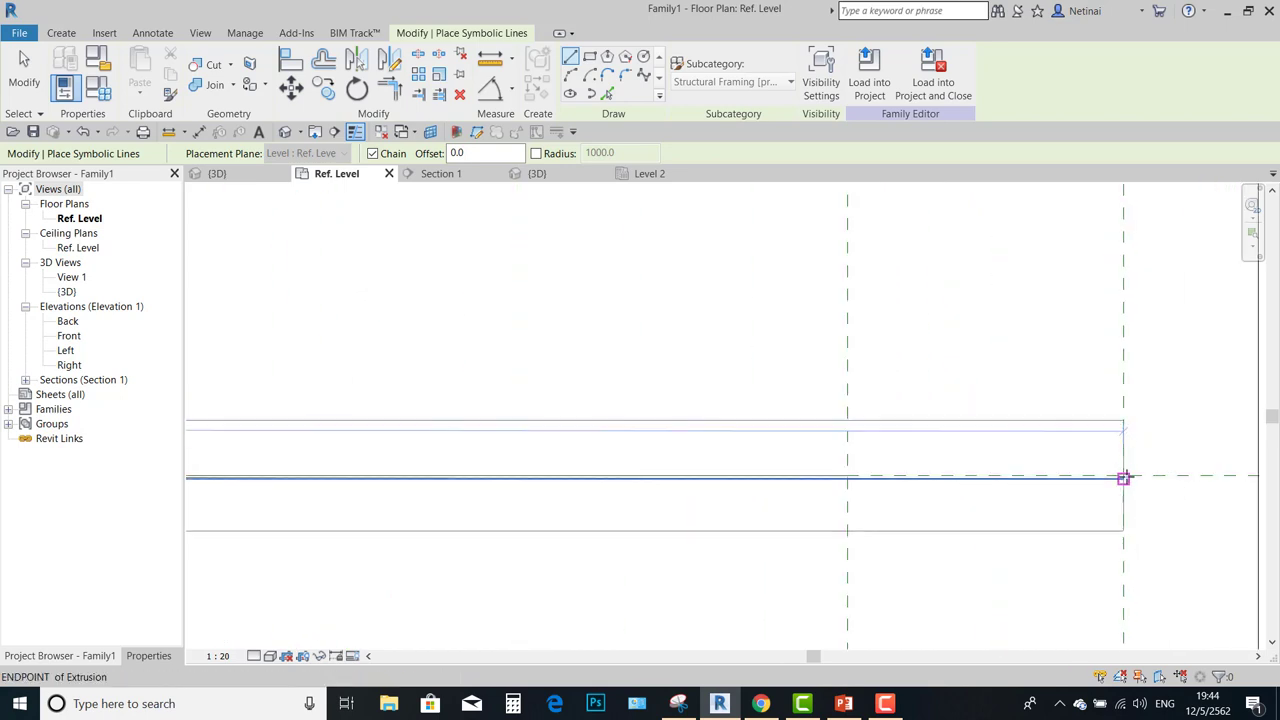
{"action": "scroll", "coordinate": [1124, 477], "scroll_direction": "up", "scroll_amount": 2}
{"action": "scroll", "coordinate": [1124, 476], "scroll_direction": "up", "scroll_amount": 2}
{"action": "key", "text": "Escape"}
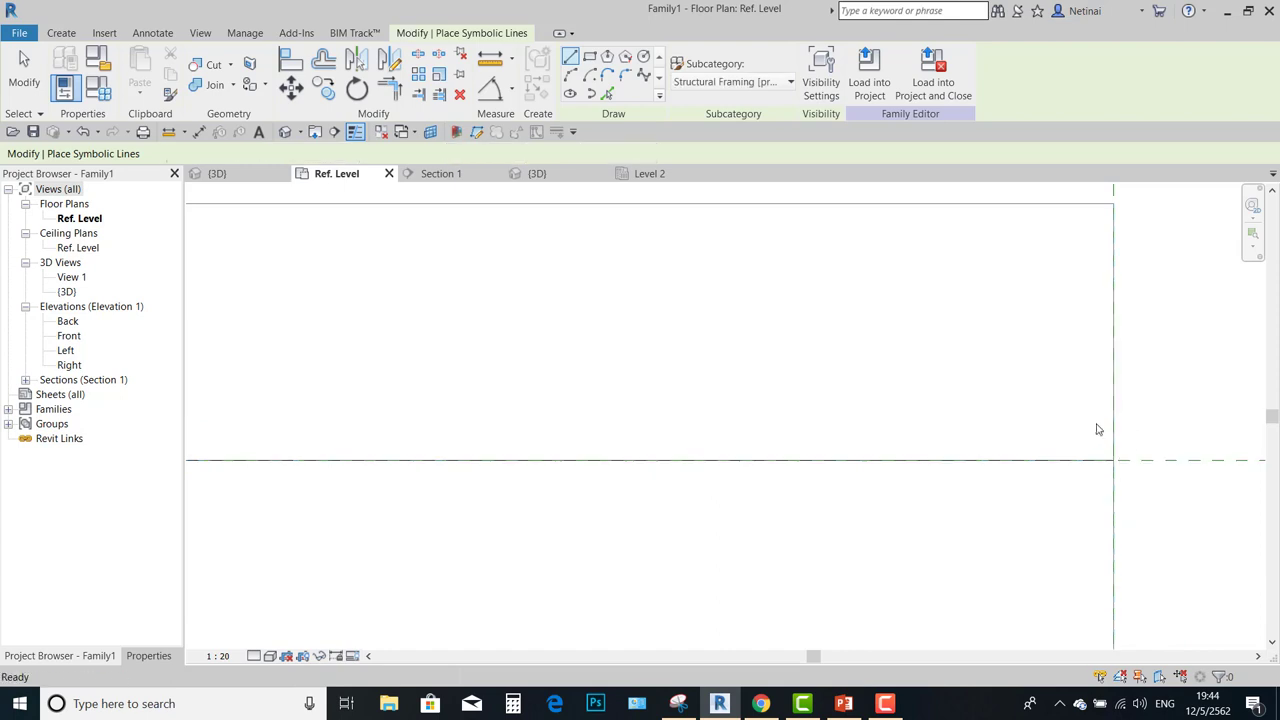
{"action": "scroll", "coordinate": [1100, 440], "scroll_direction": "down", "scroll_amount": 4}
{"action": "key", "text": "Escape"}
{"action": "scroll", "coordinate": [1078, 455], "scroll_direction": "down", "scroll_amount": 3}
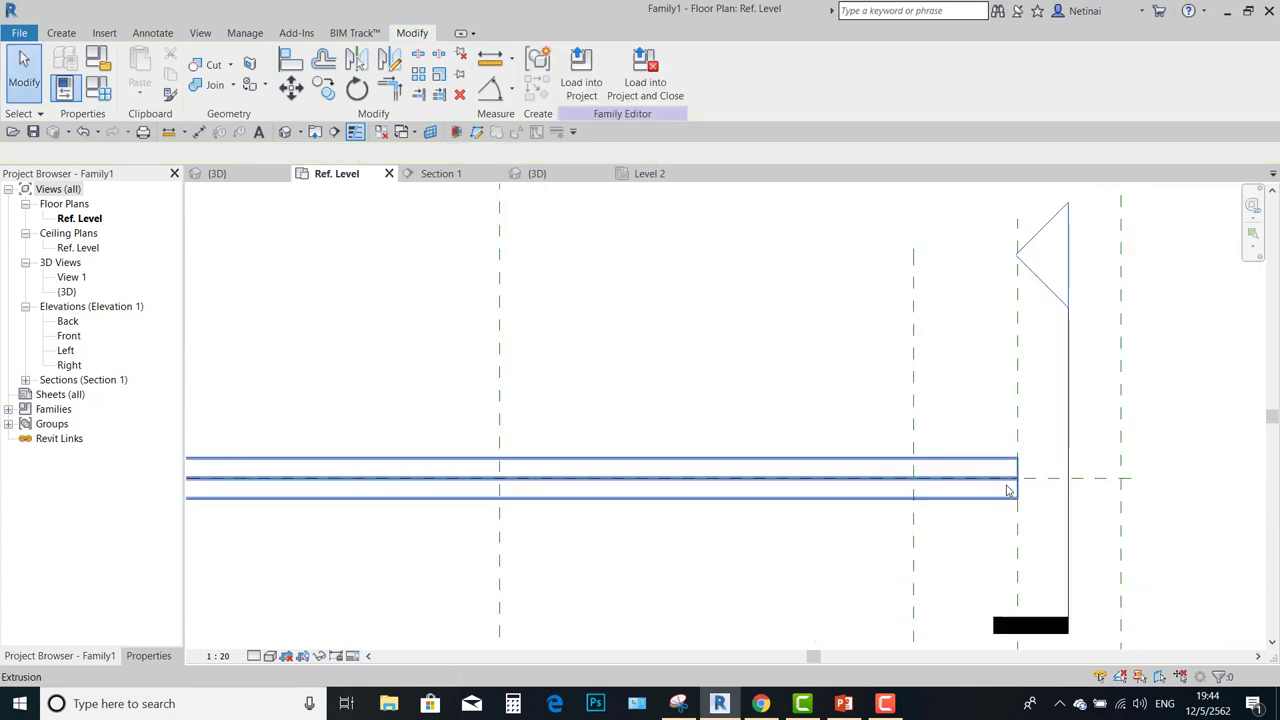
Reload the updated family into Project2, overwriting the existing version.
{"action": "left_click", "coordinate": [581, 75]}
{"action": "left_click", "coordinate": [517, 321]}
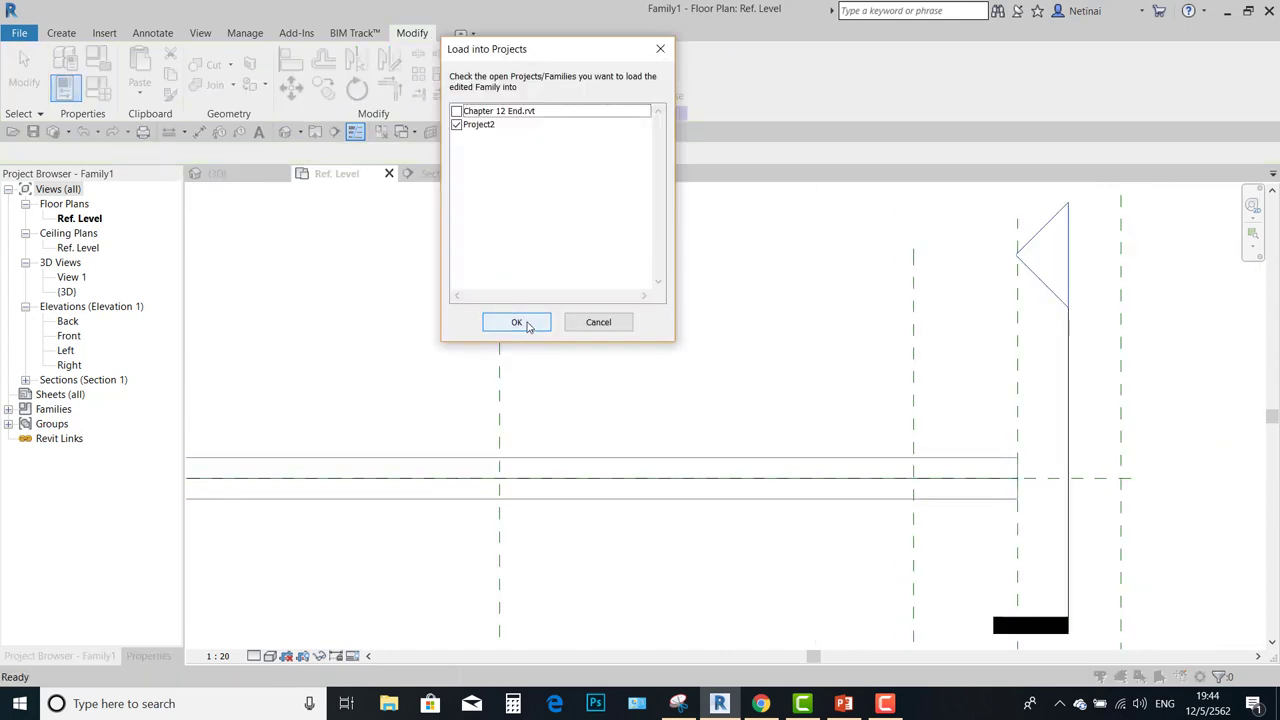
{"action": "left_click", "coordinate": [600, 343]}
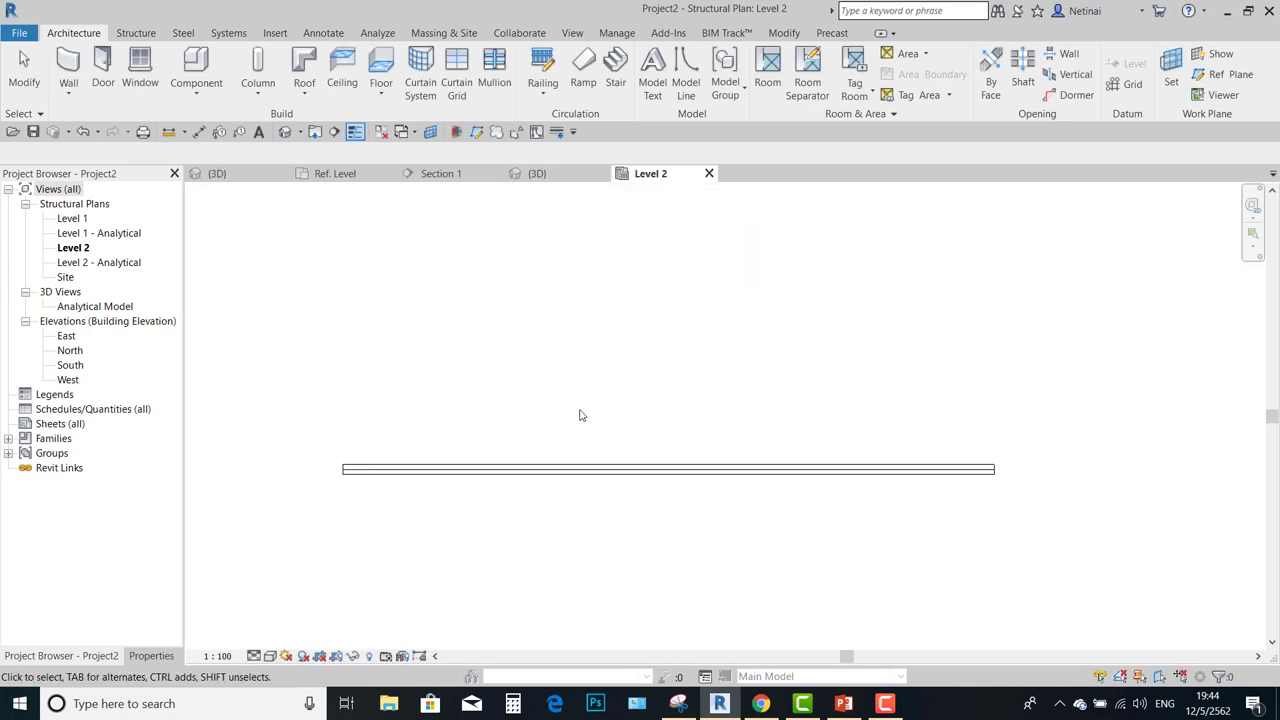
Drag the Level 2 beam's left end inward to shorten it.
{"action": "left_click", "coordinate": [352, 470]}
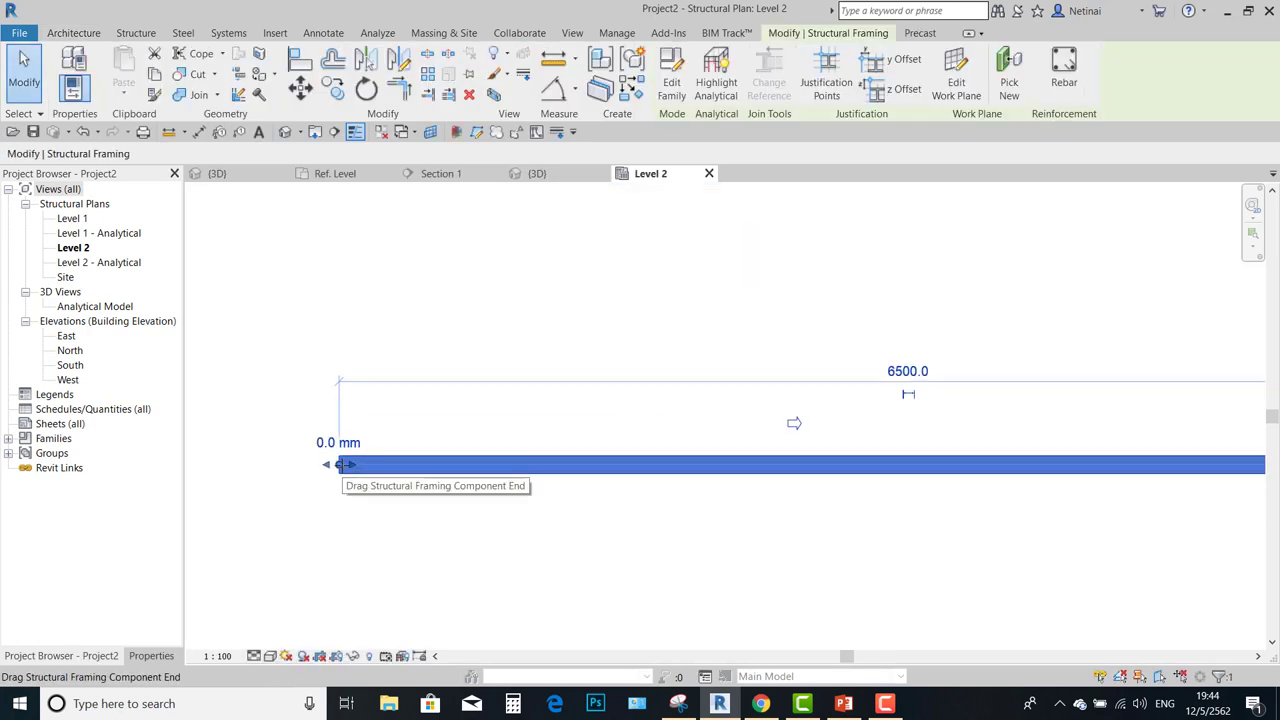
{"action": "left_click_drag", "start_coordinate": [352, 470], "coordinate": [497, 468]}
{"action": "left_click", "coordinate": [472, 534]}
{"action": "scroll", "coordinate": [555, 453], "scroll_direction": "down", "scroll_amount": 1}
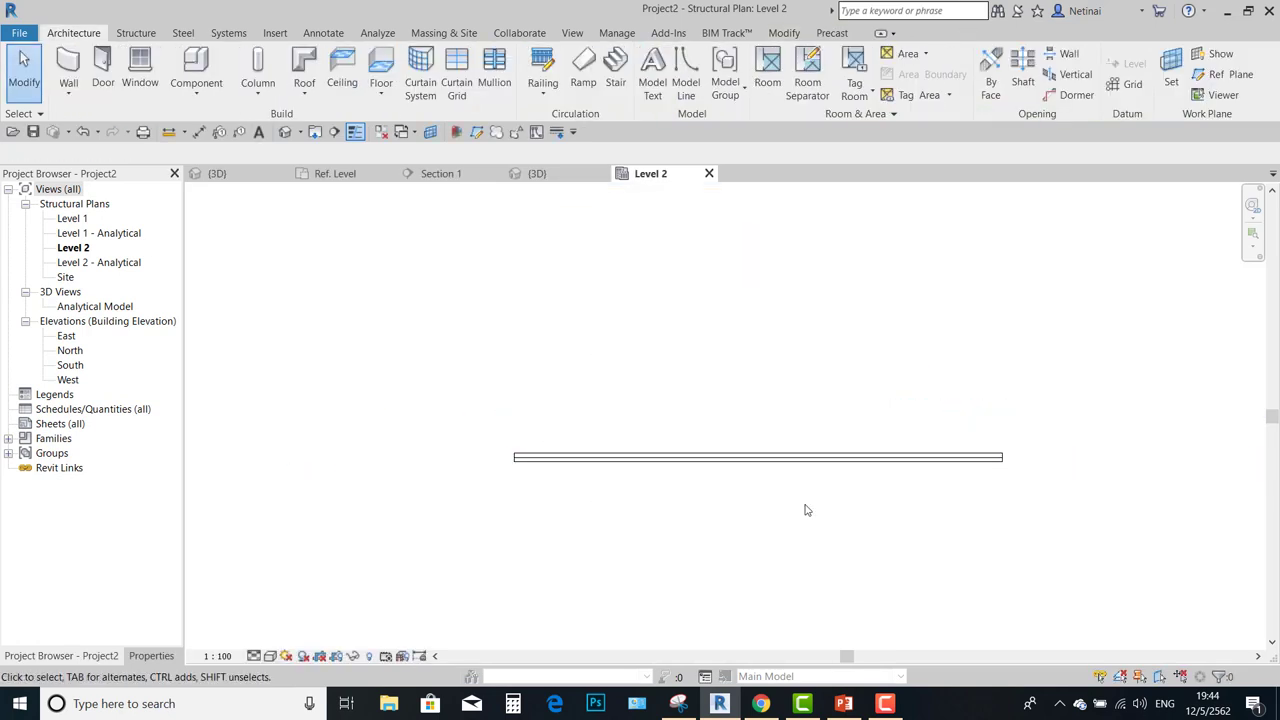
{"action": "scroll", "coordinate": [1040, 462], "scroll_direction": "up", "scroll_amount": 3}
{"action": "scroll", "coordinate": [1036, 470], "scroll_direction": "up", "scroll_amount": 2}
{"action": "scroll", "coordinate": [1063, 488], "scroll_direction": "down", "scroll_amount": 2}
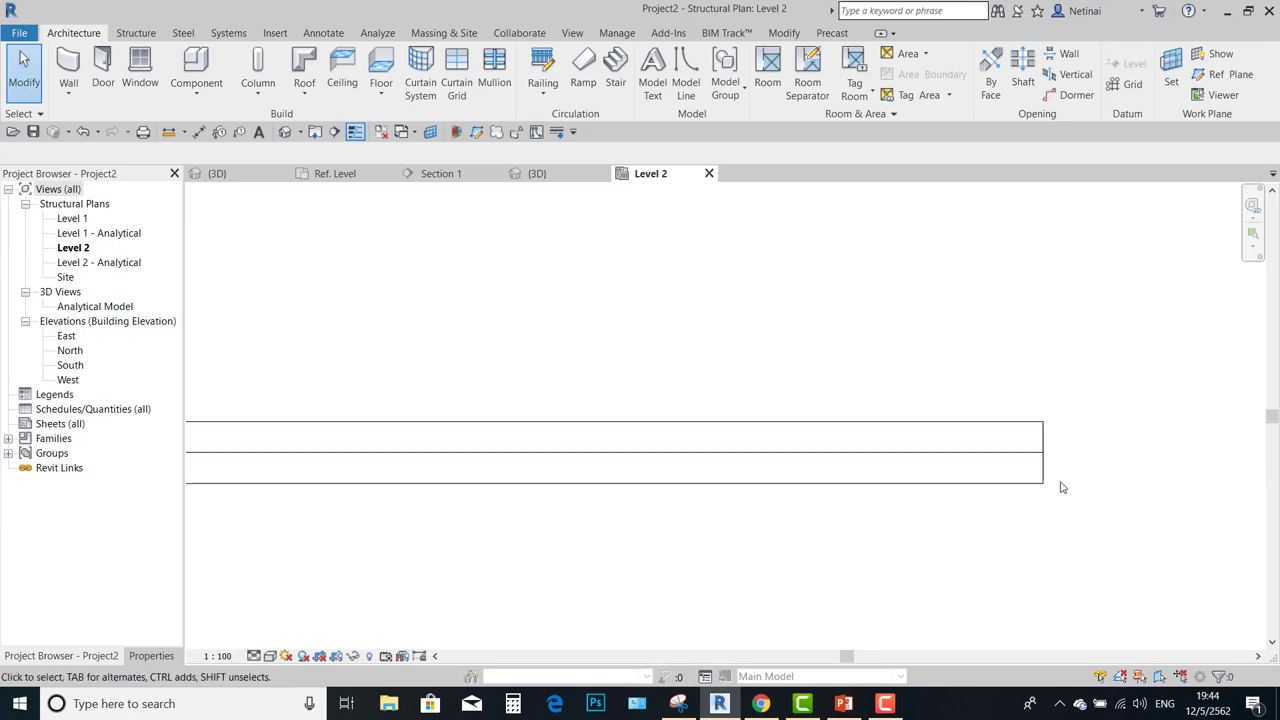
{"action": "scroll", "coordinate": [1011, 536], "scroll_direction": "down", "scroll_amount": 3}
Shorten the beam from its right end to about 2080 and view it in 3D.
{"action": "left_click", "coordinate": [905, 506]}
{"action": "left_click_drag", "start_coordinate": [990, 512], "coordinate": [571, 505]}
{"action": "left_click", "coordinate": [600, 368]}
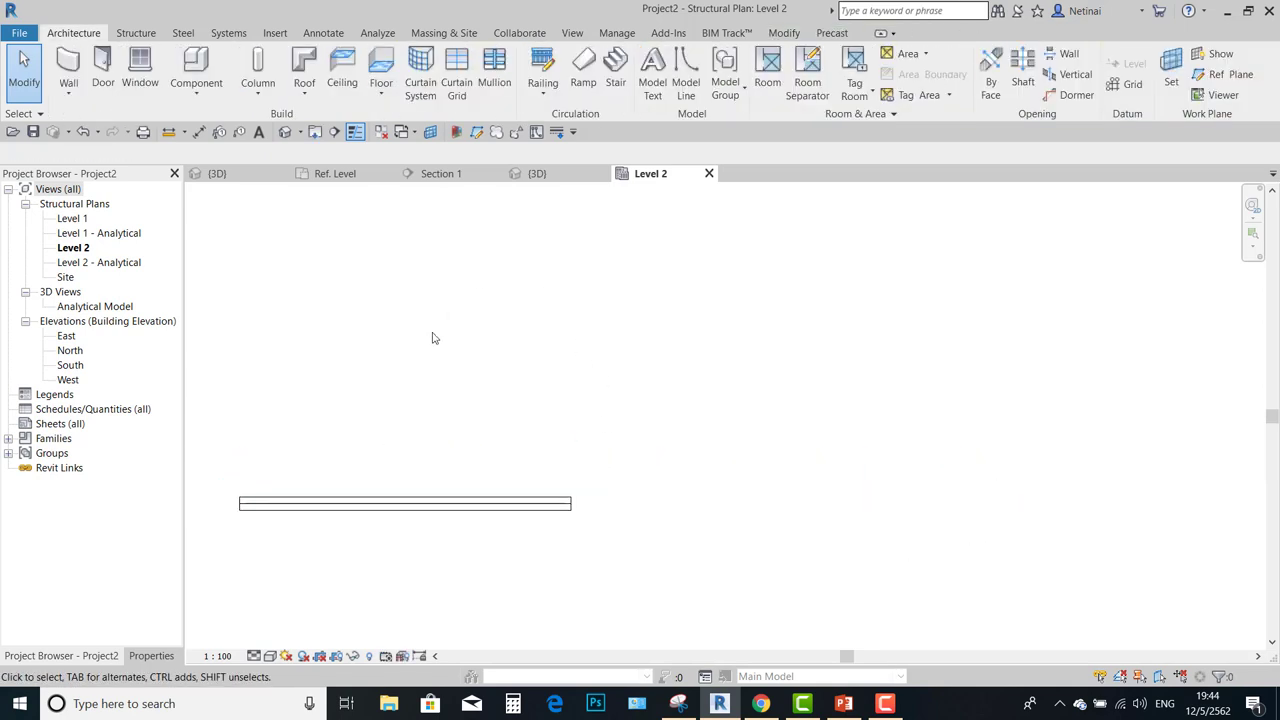
{"action": "left_click", "coordinate": [285, 132]}
{"action": "scroll", "coordinate": [634, 329], "scroll_direction": "up", "scroll_amount": 3}
Zoom in on the 2500-long test beam in Project2 and switch the view to Hidden Line.
{"action": "scroll", "coordinate": [687, 337], "scroll_direction": "up", "scroll_amount": 2}
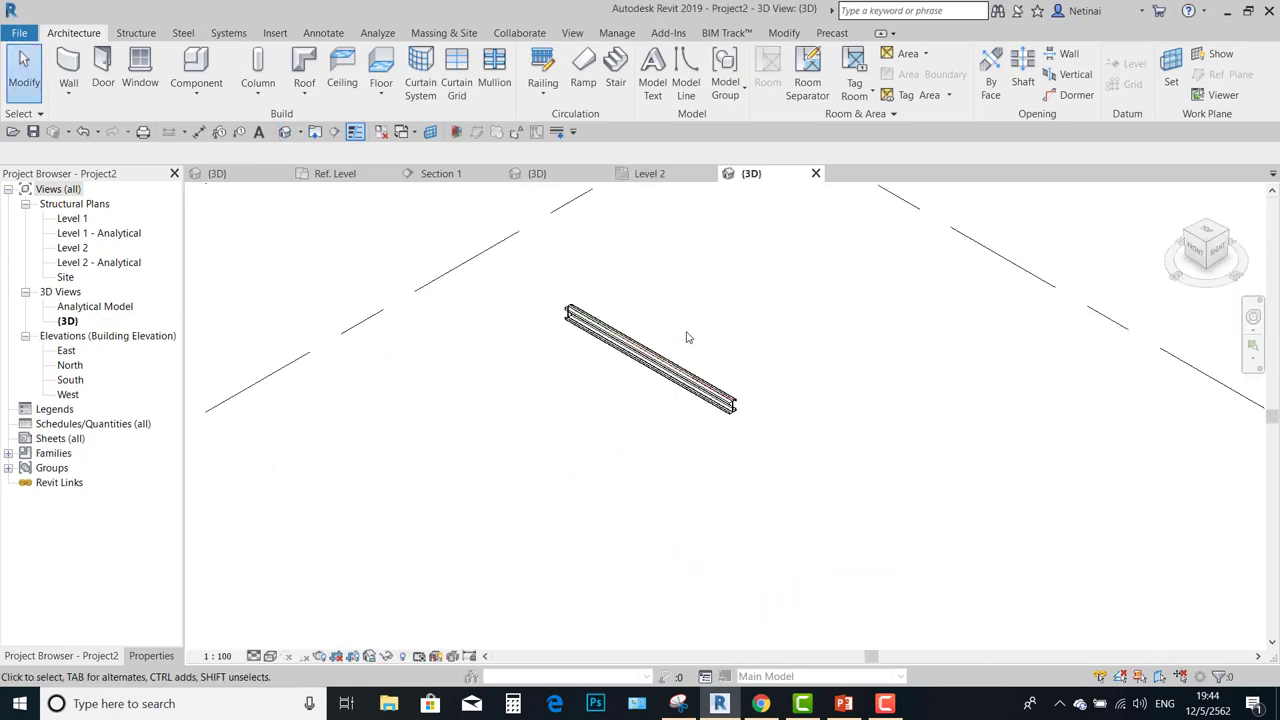
{"action": "scroll", "coordinate": [687, 337], "scroll_direction": "up", "scroll_amount": 2}
{"action": "mouse_move", "coordinate": [766, 374]}
{"action": "middle_mouse_down"}
{"action": "mouse_move", "coordinate": [766, 329]}
{"action": "mouse_move", "coordinate": [806, 503]}
{"action": "mouse_move", "coordinate": [778, 440]}
{"action": "mouse_move", "coordinate": [855, 507]}
{"action": "middle_mouse_up"}
{"action": "scroll", "coordinate": [778, 440], "scroll_direction": "up", "scroll_amount": 4}
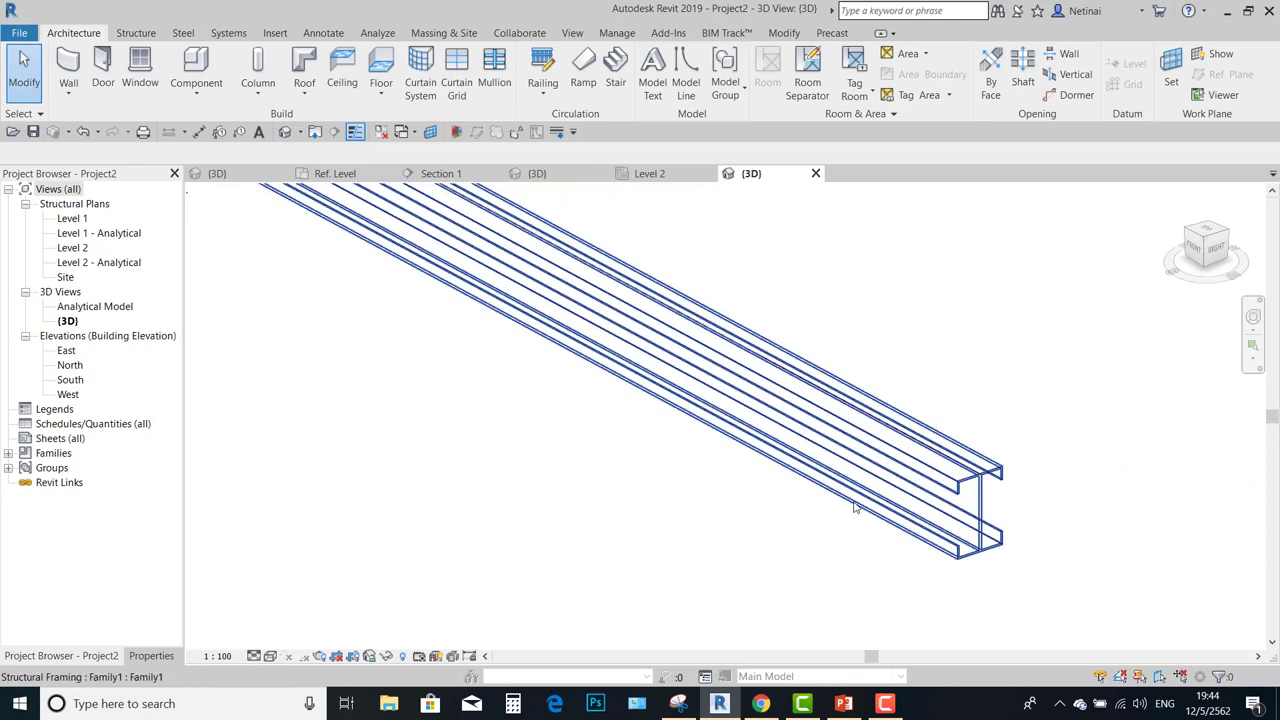
{"action": "middle_click_drag", "start_coordinate": [1065, 491], "coordinate": [955, 491]}
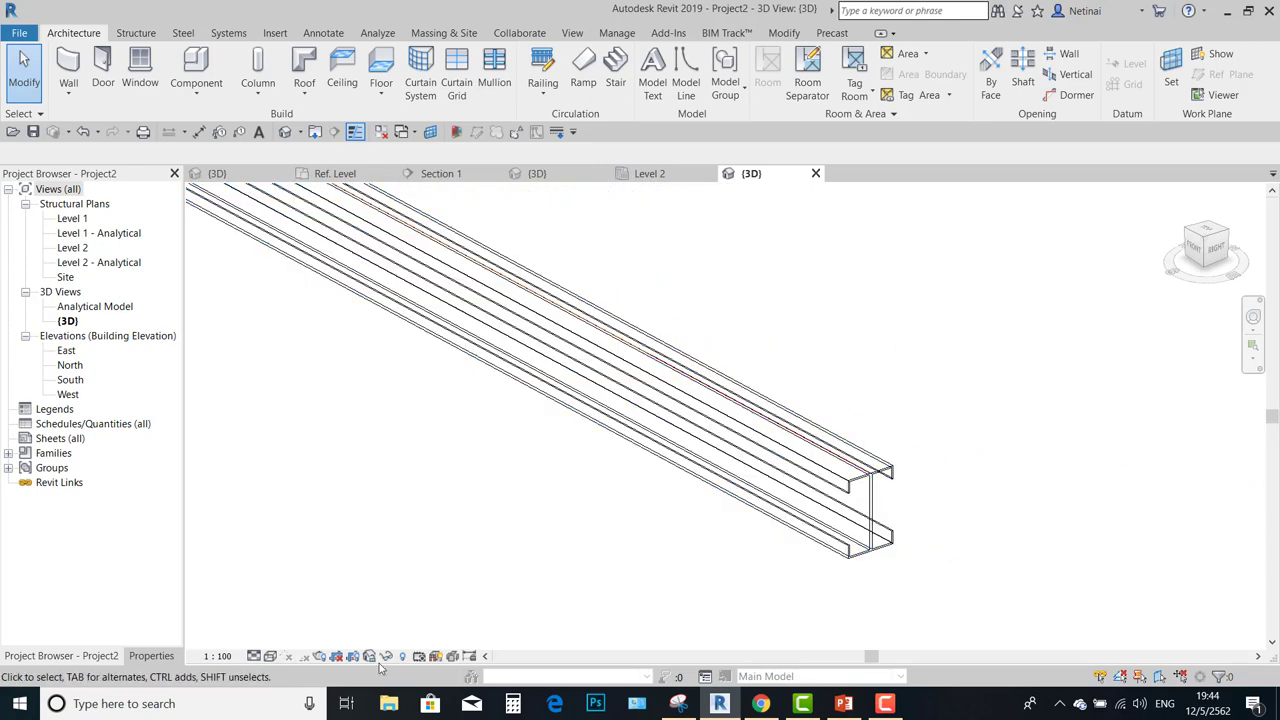
{"action": "left_click", "coordinate": [277, 658]}
{"action": "left_click", "coordinate": [330, 578]}
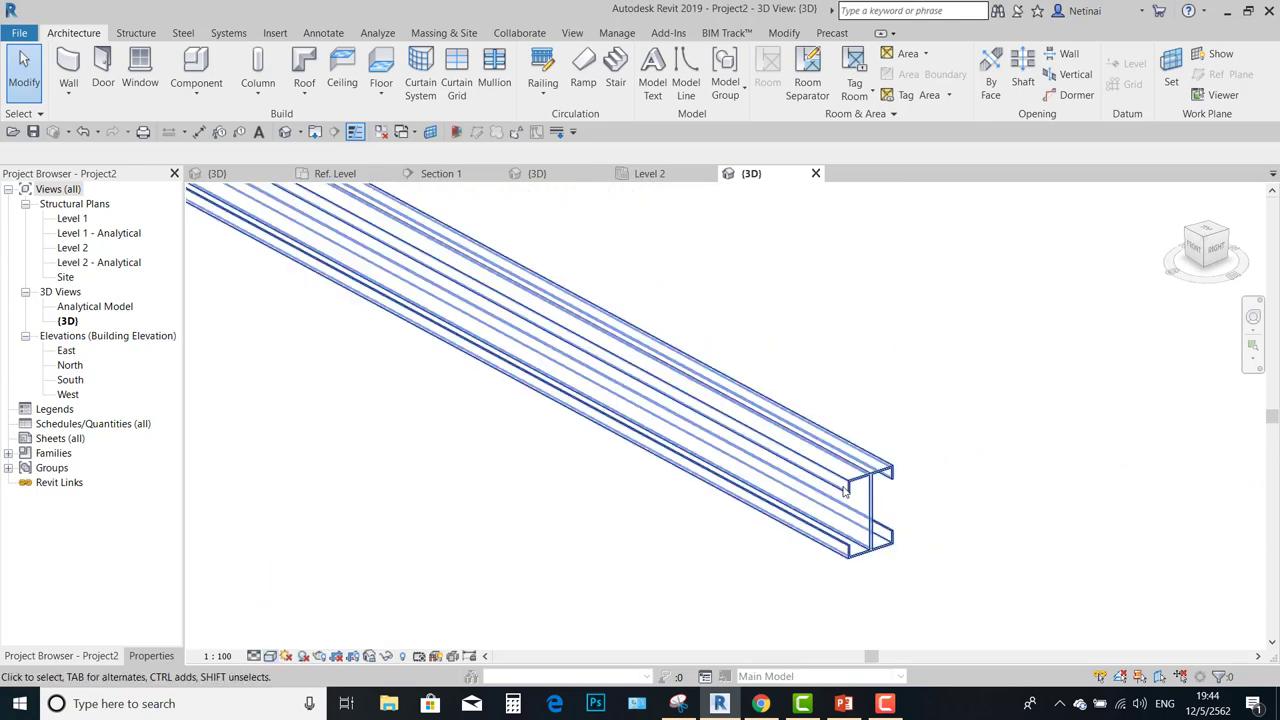
Orbit so the beam runs horizontally, then return to Family1's {3D} view.
{"action": "left_click", "coordinate": [855, 497]}
{"action": "scroll", "coordinate": [960, 537], "scroll_direction": "down", "scroll_amount": 4}
{"action": "scroll", "coordinate": [931, 489], "scroll_direction": "down", "scroll_amount": 2}
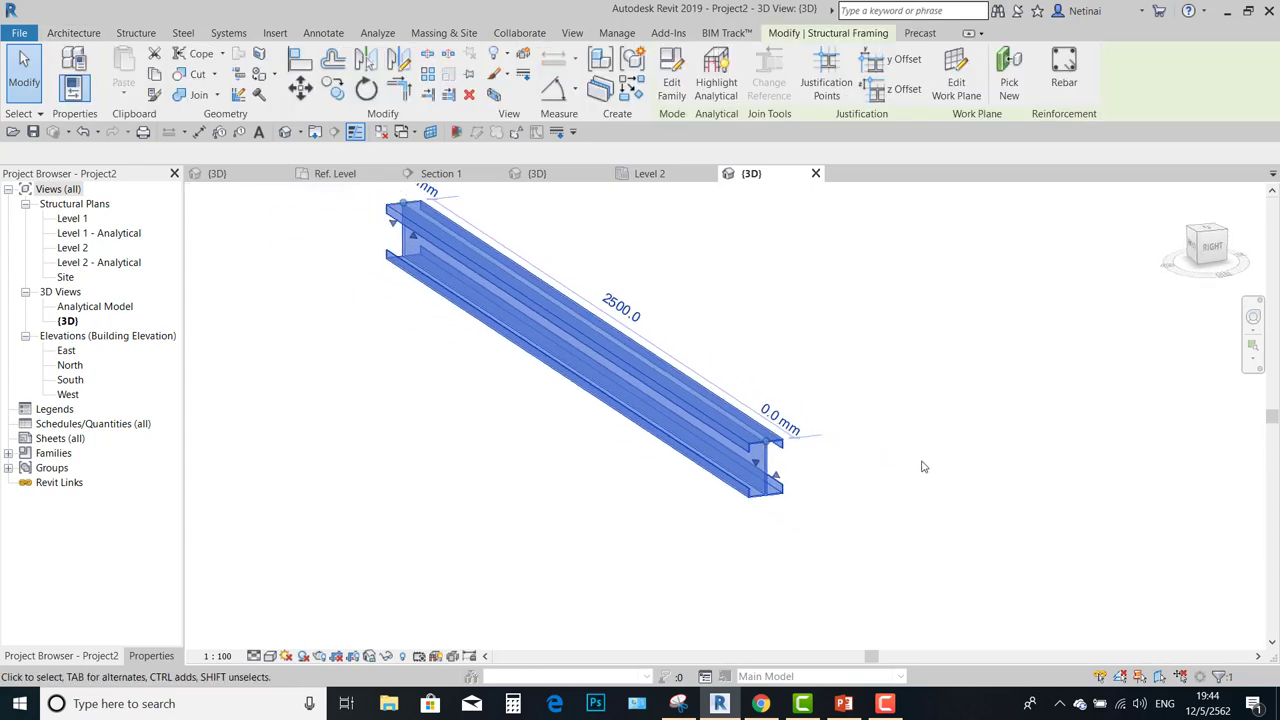
{"action": "left_click", "coordinate": [920, 485]}
{"action": "middle_click_drag", "start_coordinate": [918, 485], "coordinate": [700, 257], "text": "shift"}
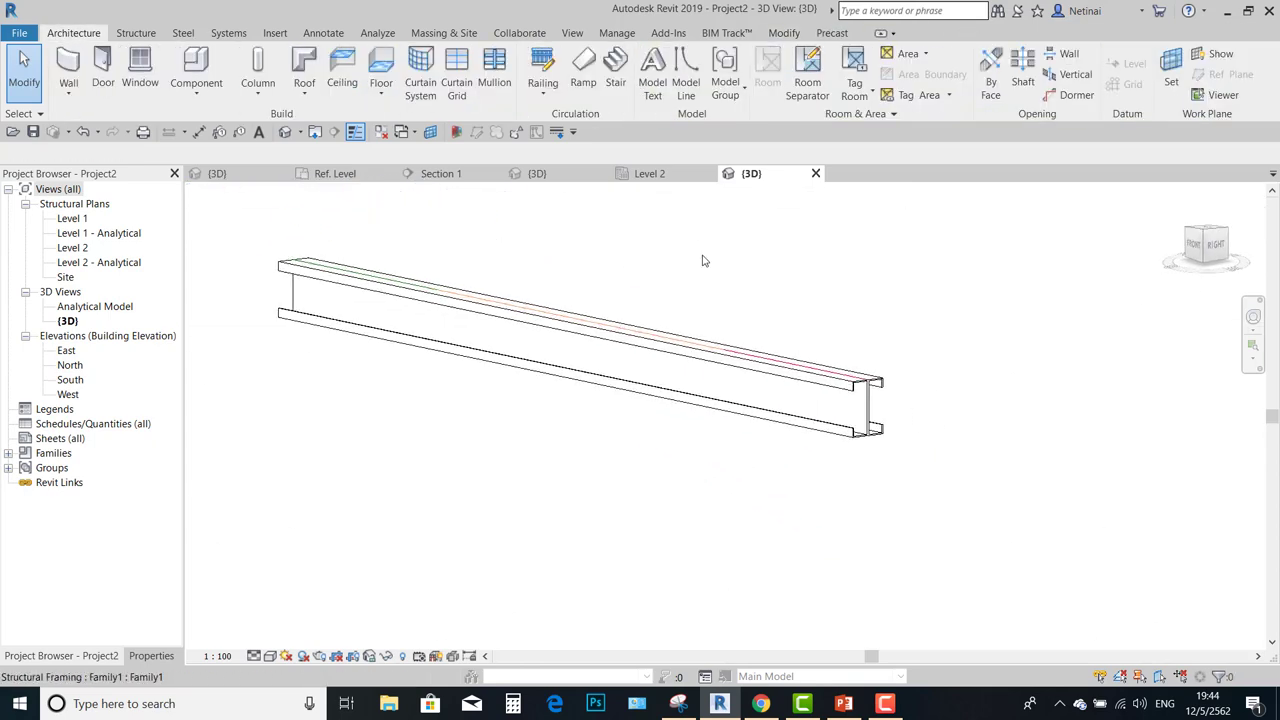
{"action": "left_click", "coordinate": [650, 175]}
{"action": "left_click", "coordinate": [560, 174]}
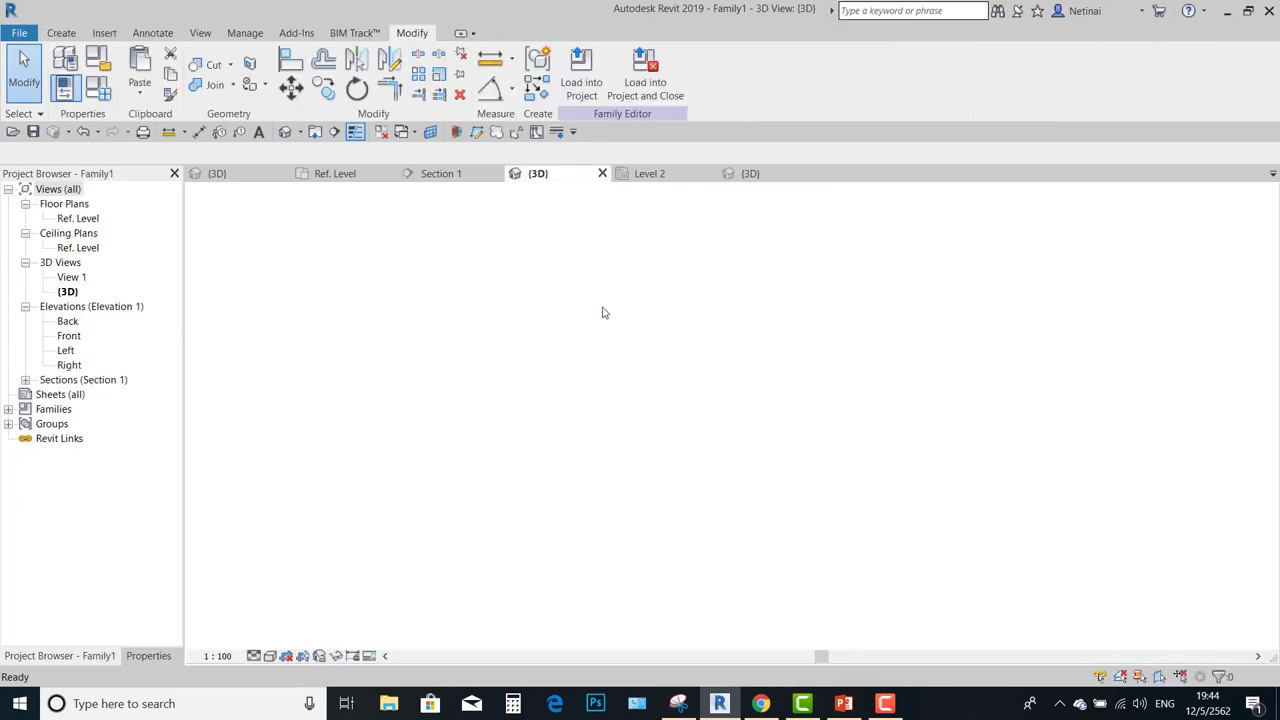
Load Family1 into Chapter 12 End.rvt instead of Project2, cancelling the automatic beam placement.
{"action": "left_click", "coordinate": [20, 33]}
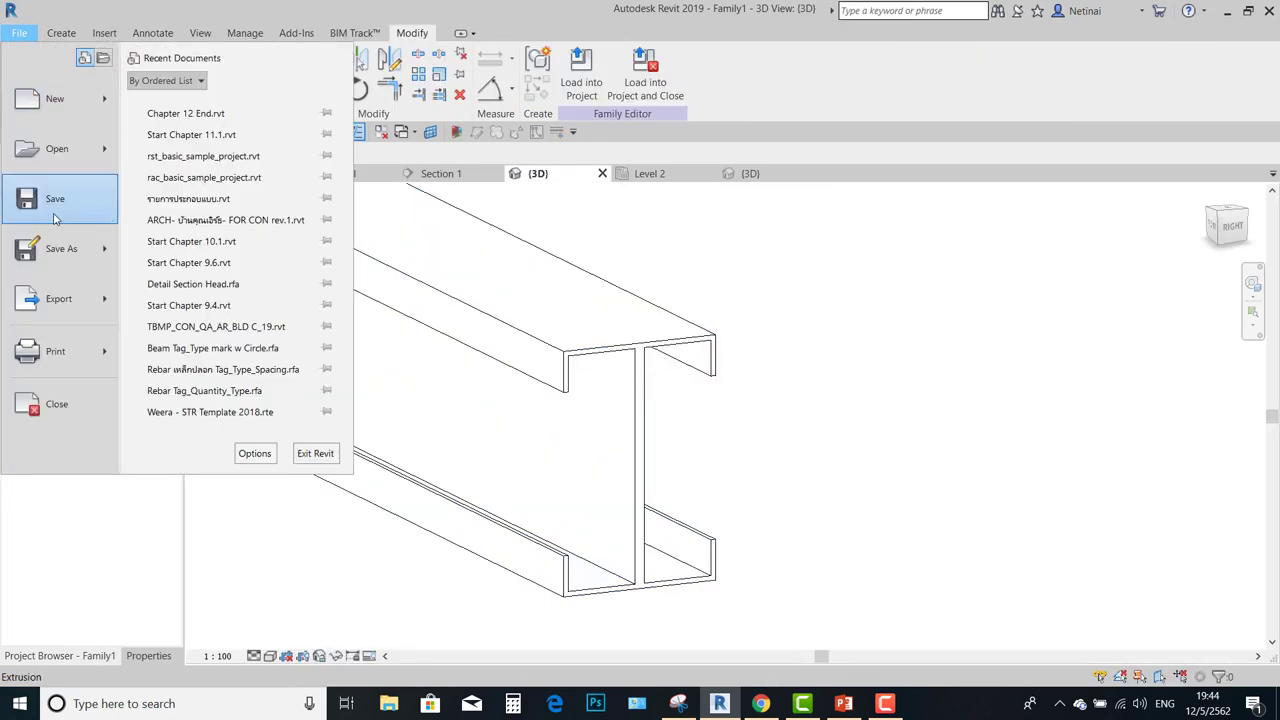
{"action": "mouse_move", "coordinate": [60, 248]}
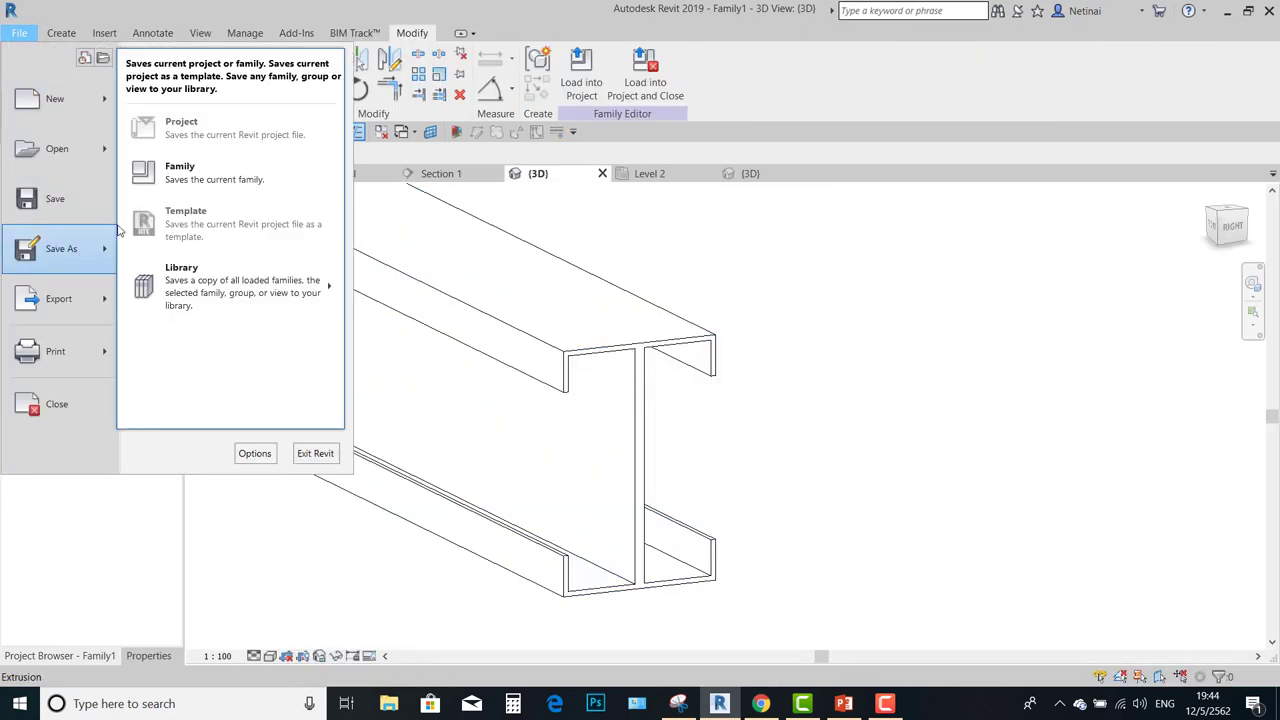
{"action": "left_click", "coordinate": [400, 205]}
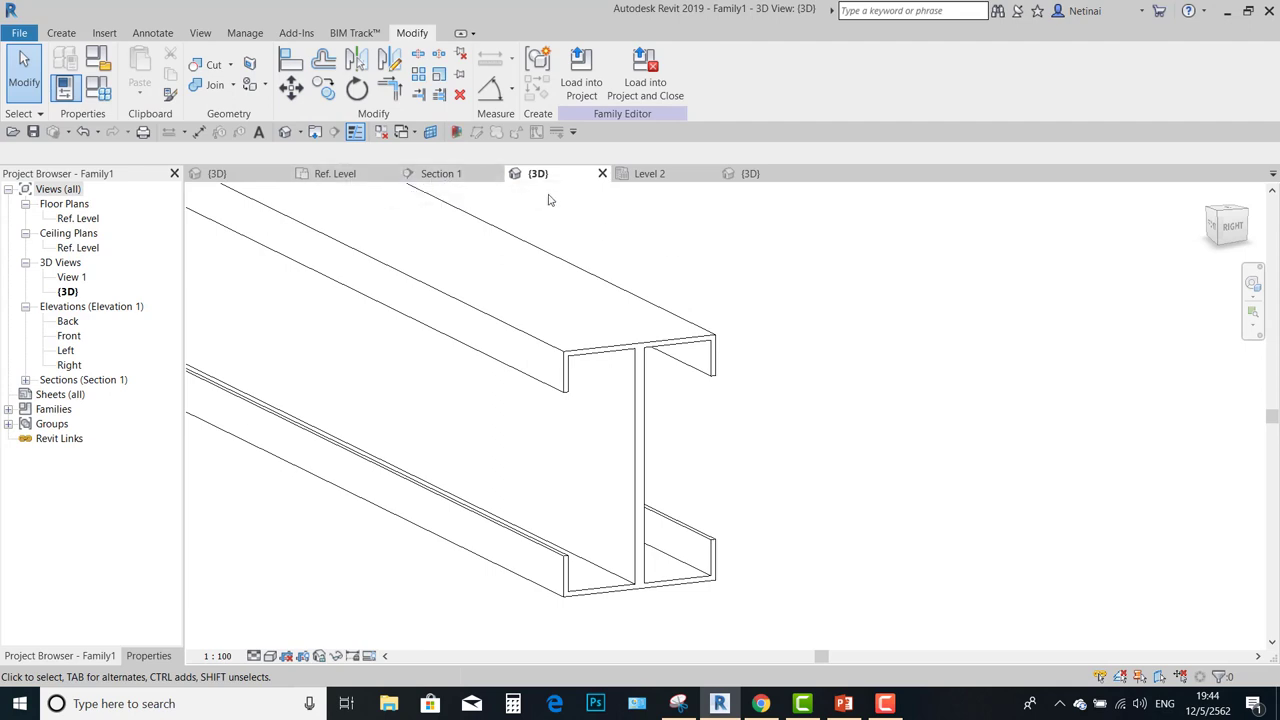
{"action": "left_click", "coordinate": [581, 75]}
{"action": "left_click", "coordinate": [457, 124]}
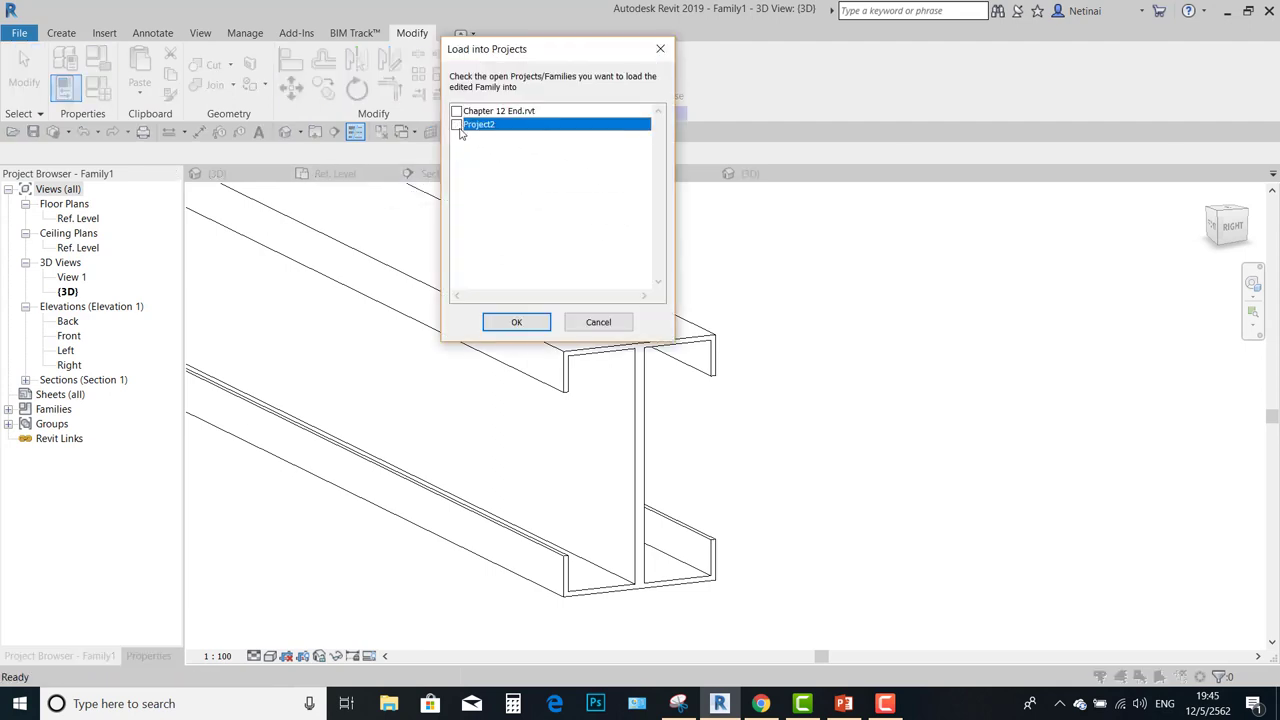
{"action": "left_click", "coordinate": [457, 111]}
{"action": "left_click", "coordinate": [517, 322]}
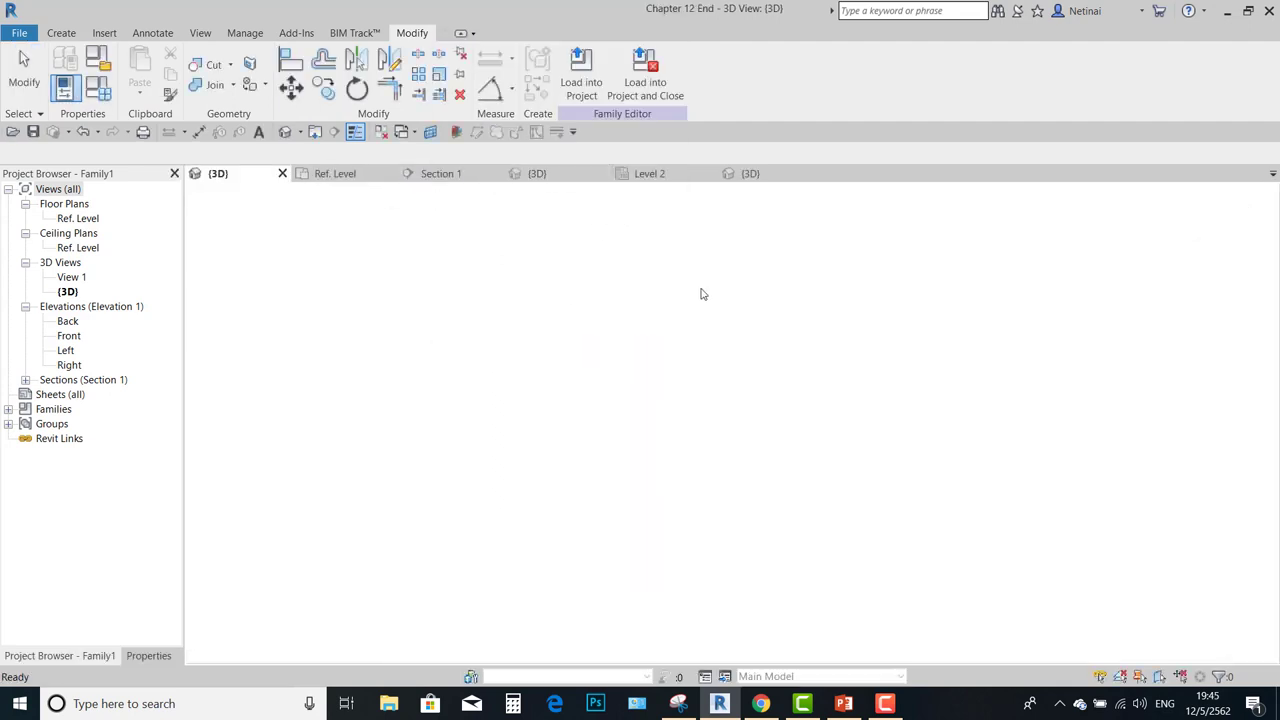
{"action": "key", "text": "Escape"}
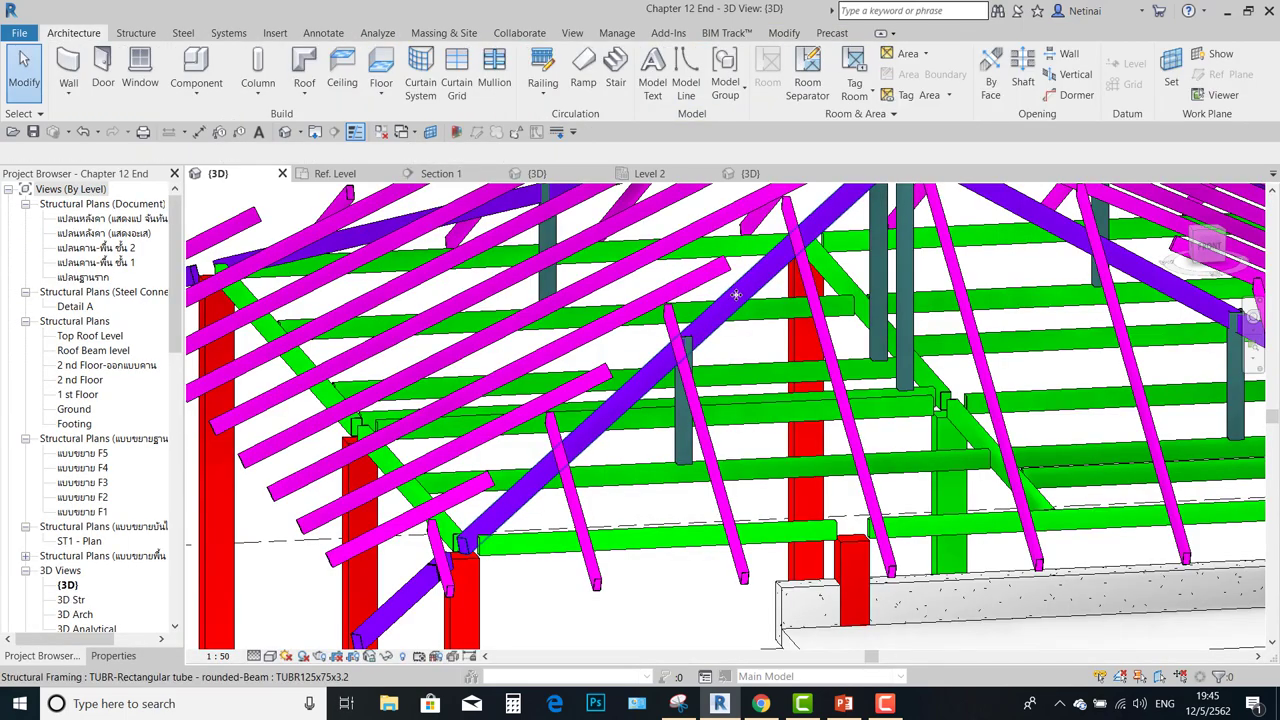
Change the diagonal roof beam's type from TUBR125x75x3.2 to Family1 : Family1.
{"action": "left_click", "coordinate": [113, 656]}
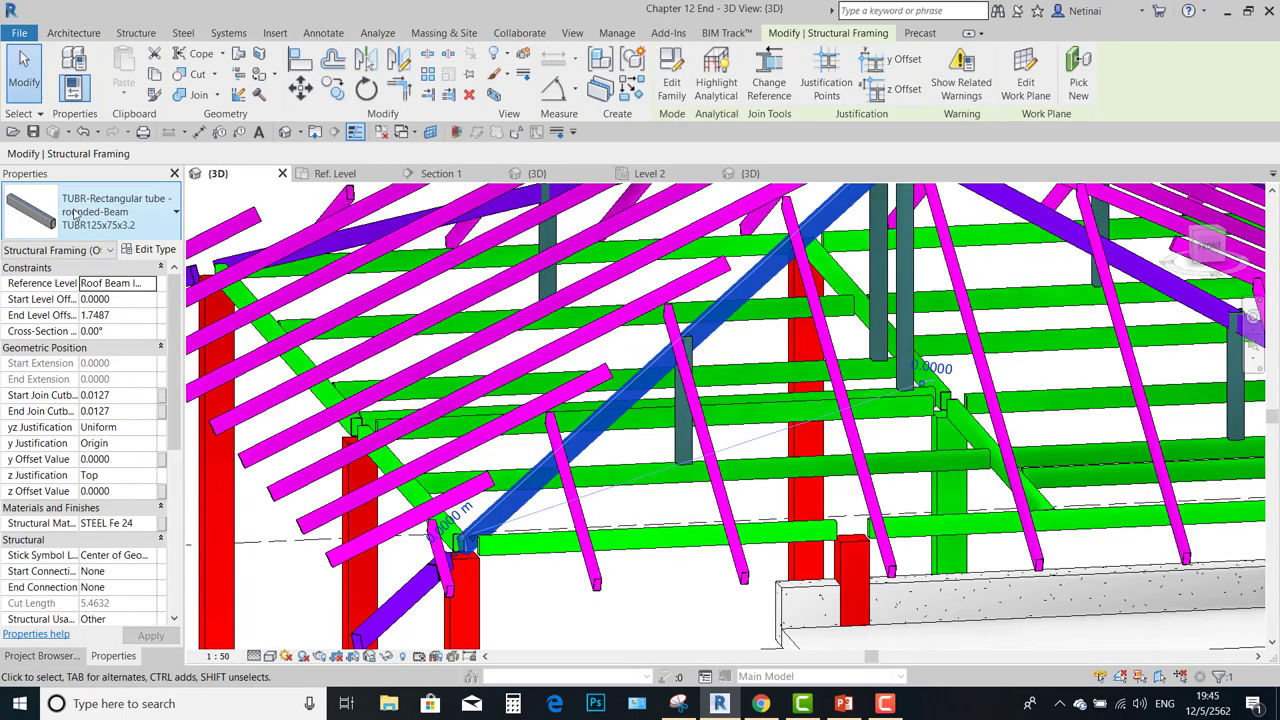
{"action": "left_click", "coordinate": [110, 211]}
{"action": "scroll", "coordinate": [123, 274], "scroll_direction": "down", "scroll_amount": 2}
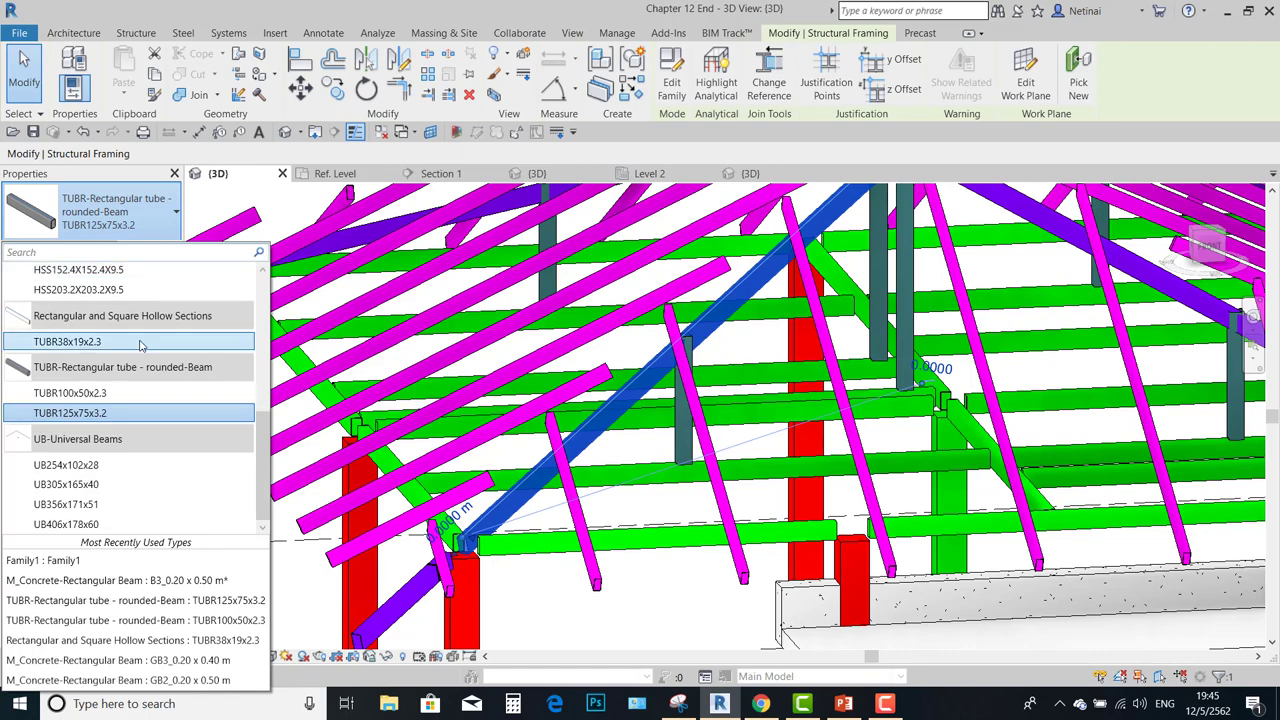
{"action": "scroll", "coordinate": [135, 330], "scroll_direction": "up", "scroll_amount": 3}
{"action": "scroll", "coordinate": [140, 343], "scroll_direction": "up", "scroll_amount": 4}
{"action": "left_click", "coordinate": [60, 304]}
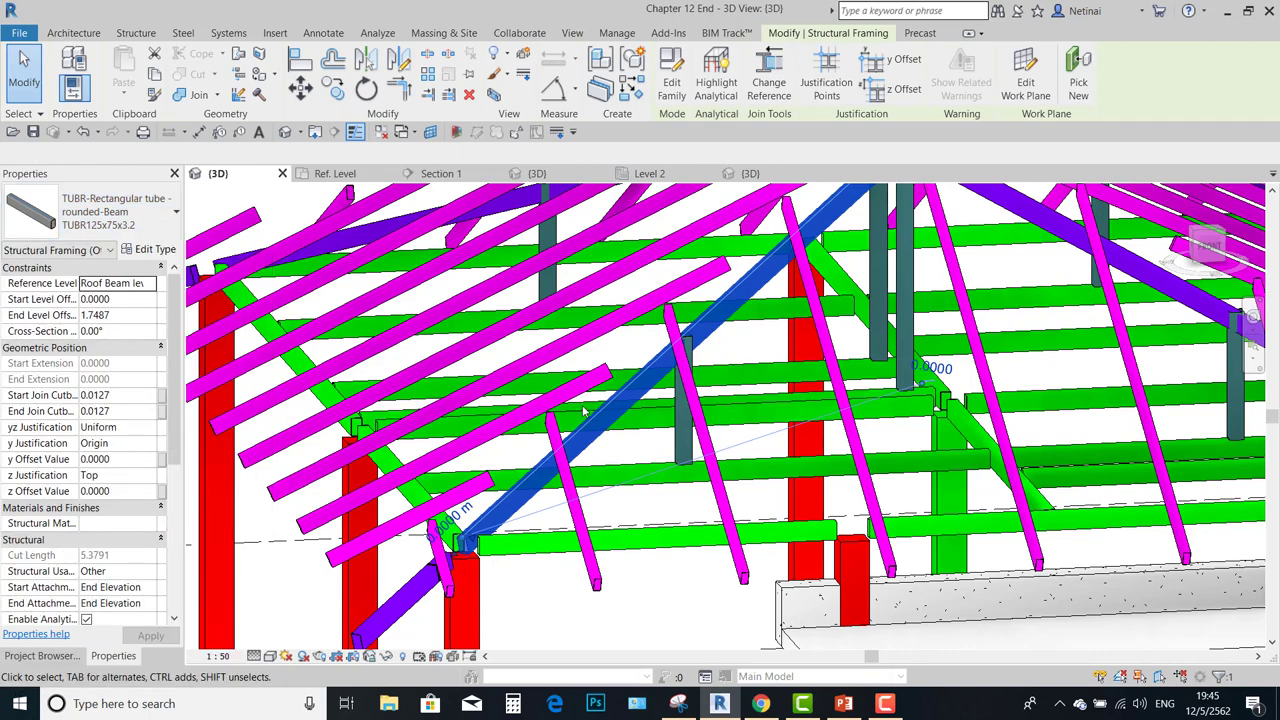
Zoom and orbit around the roof framing to check the swapped Family1 beam, leaving it selected.
{"action": "left_click", "coordinate": [655, 463]}
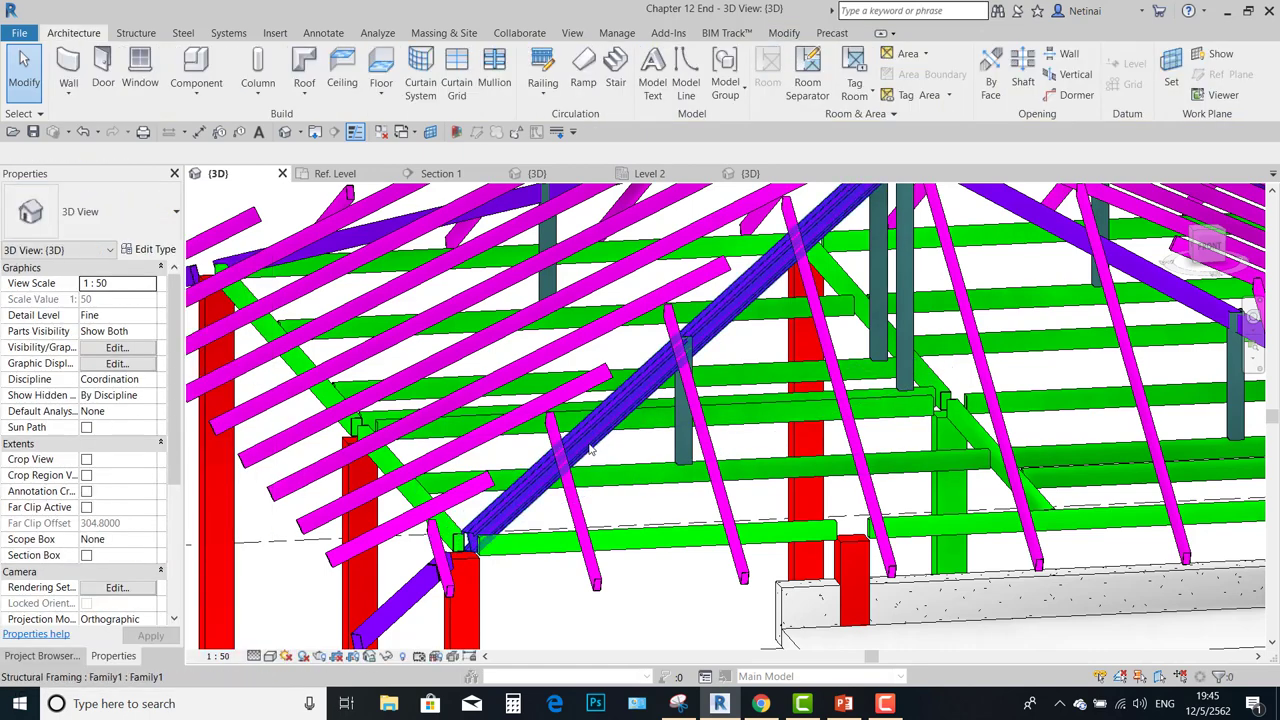
{"action": "left_click", "coordinate": [590, 450]}
{"action": "scroll", "coordinate": [590, 450], "scroll_direction": "up", "scroll_amount": 2}
{"action": "scroll", "coordinate": [580, 500], "scroll_direction": "up", "scroll_amount": 3}
{"action": "scroll", "coordinate": [560, 490], "scroll_direction": "up", "scroll_amount": 2}
{"action": "scroll", "coordinate": [508, 453], "scroll_direction": "up", "scroll_amount": 2}
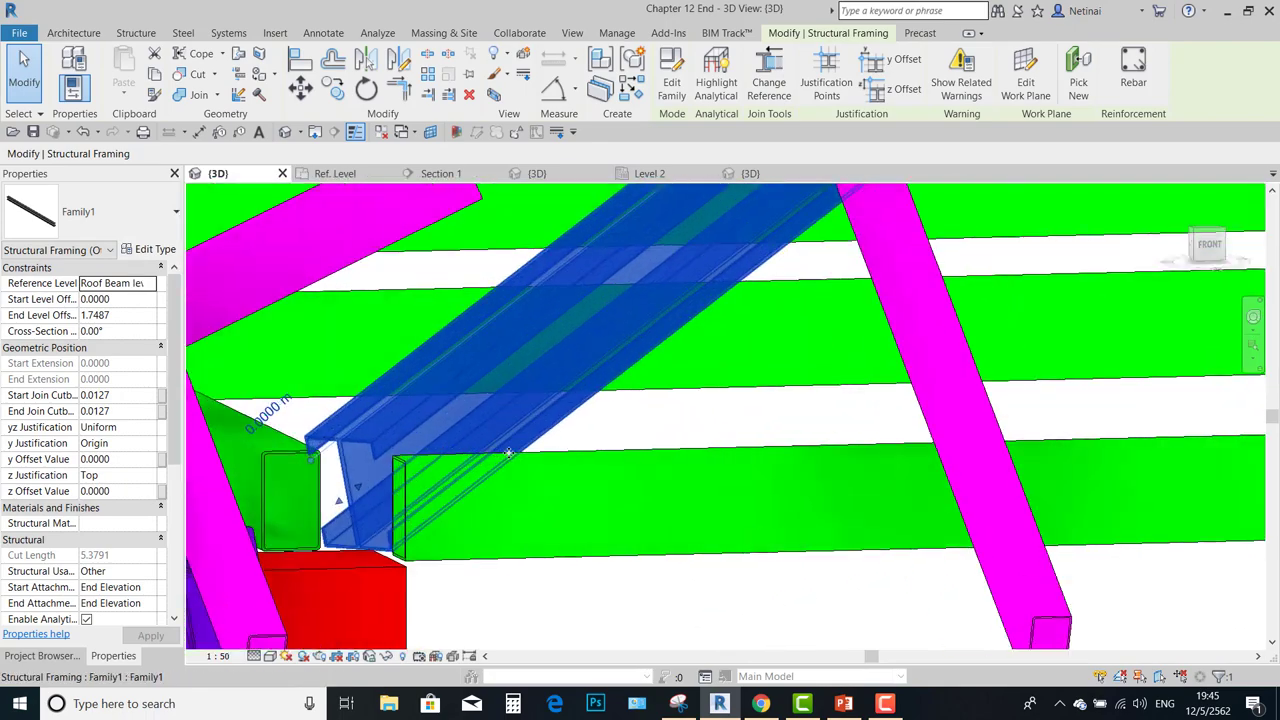
{"action": "left_click", "coordinate": [594, 434]}
{"action": "scroll", "coordinate": [597, 436], "scroll_direction": "down", "scroll_amount": 2}
{"action": "left_click", "coordinate": [597, 436]}
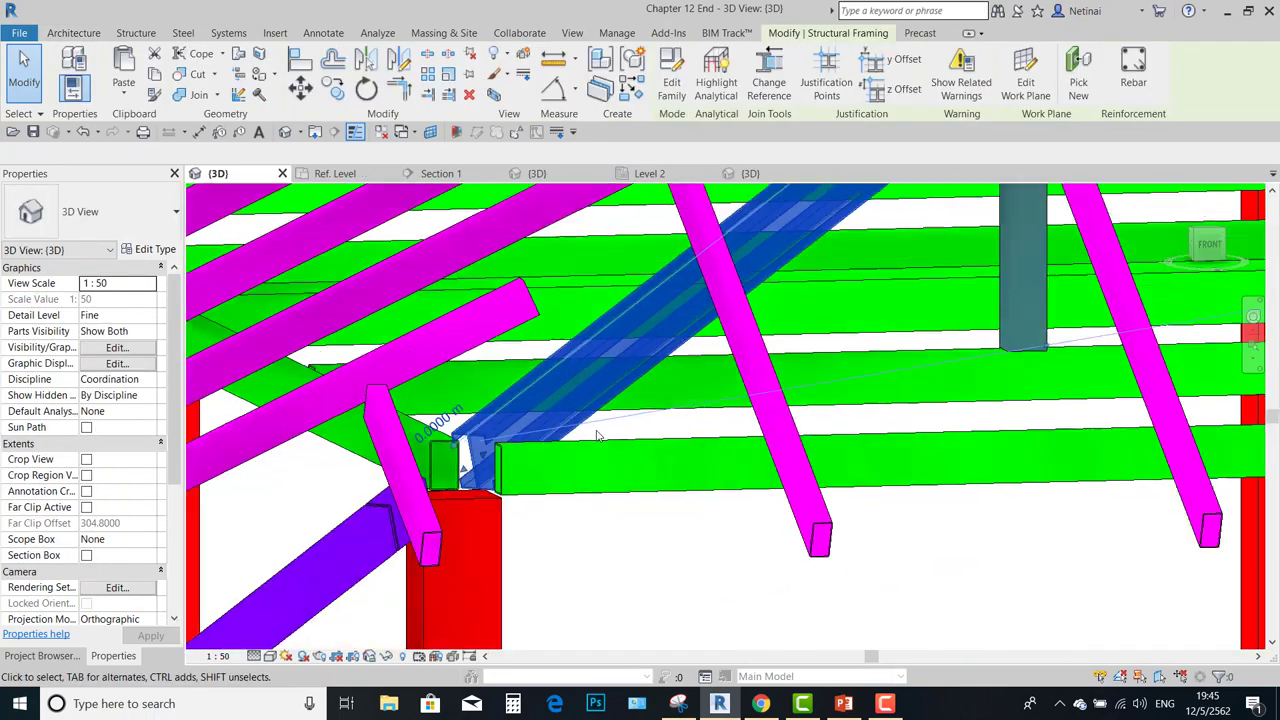
{"action": "scroll", "coordinate": [597, 436], "scroll_direction": "down", "scroll_amount": 3}
{"action": "middle_click_drag", "start_coordinate": [597, 436], "coordinate": [758, 502], "text": "shift"}
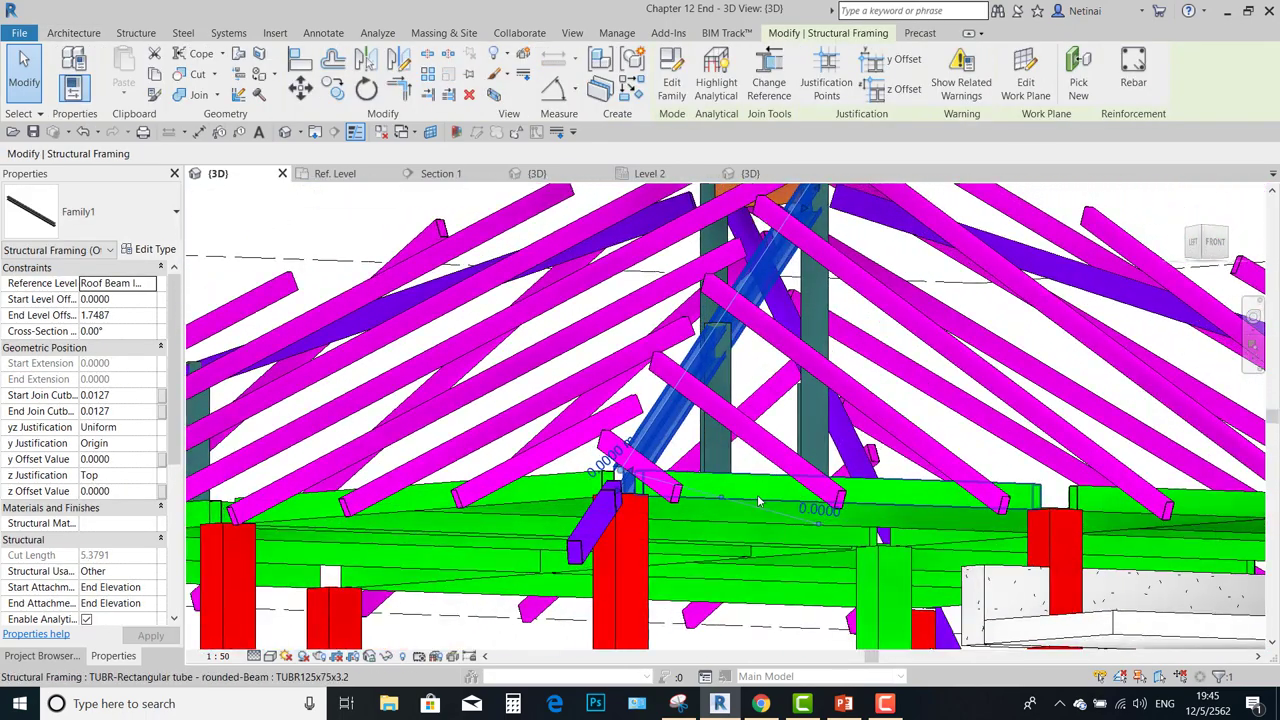
{"action": "scroll", "coordinate": [758, 502], "scroll_direction": "up", "scroll_amount": 3}
{"action": "scroll", "coordinate": [470, 533], "scroll_direction": "up", "scroll_amount": 2}
{"action": "left_click", "coordinate": [584, 396]}
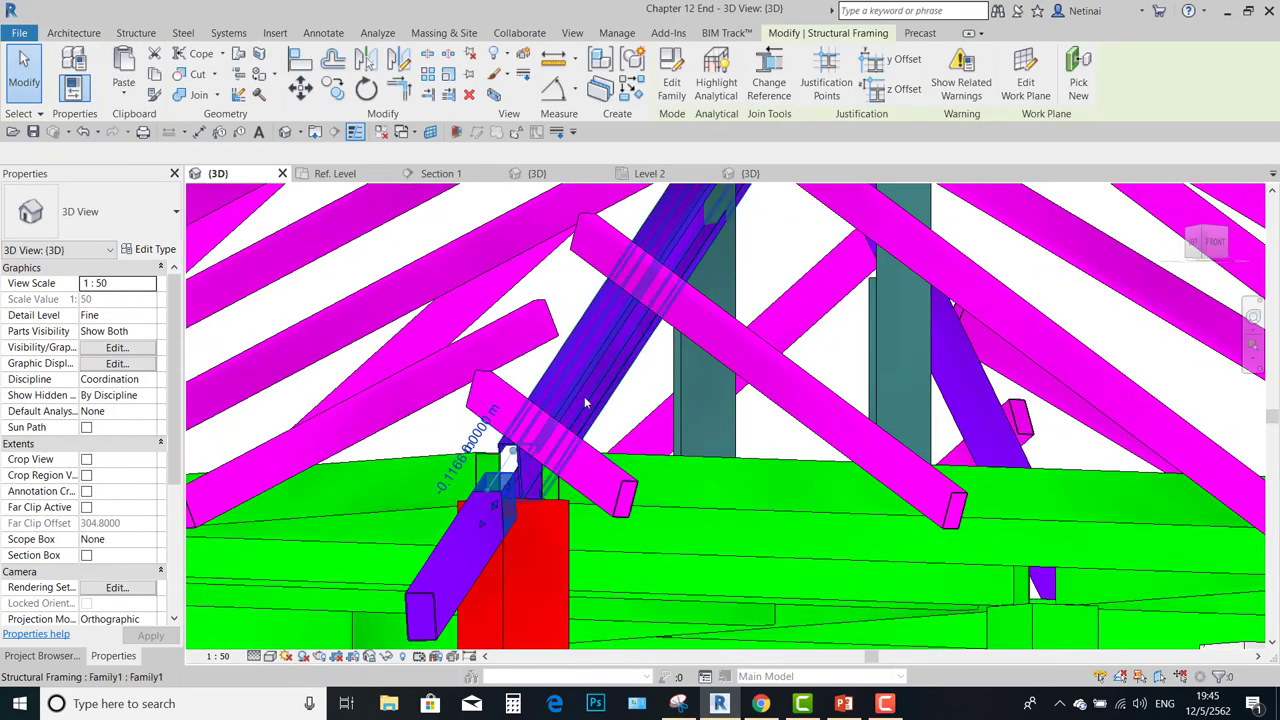
{"action": "left_click", "coordinate": [586, 388]}
Temporarily isolate the Family1 beam and zoom in on its end to see the lipped channel profile.
{"action": "left_click", "coordinate": [386, 656]}
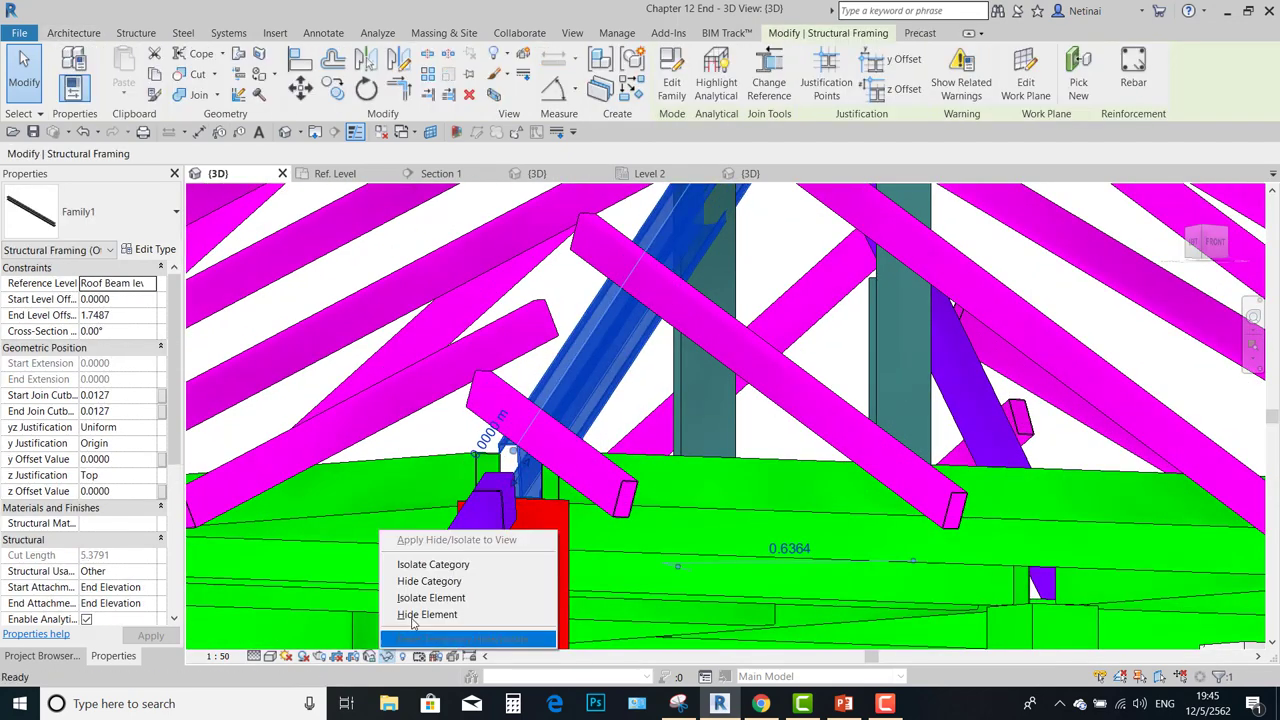
{"action": "left_click", "coordinate": [431, 598]}
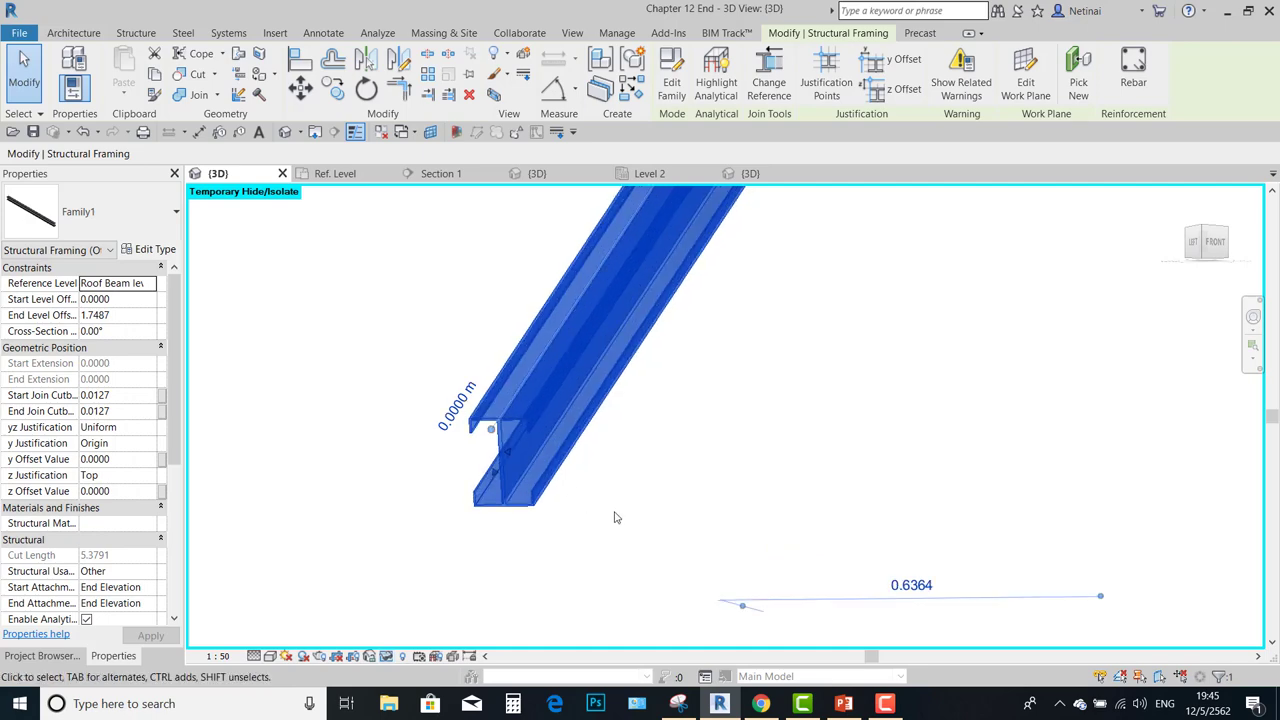
{"action": "left_click", "coordinate": [612, 514]}
{"action": "mouse_move", "coordinate": [608, 511]}
{"action": "middle_mouse_down", "text": "shift"}
{"action": "mouse_move", "coordinate": [594, 514]}
{"action": "mouse_move", "coordinate": [686, 463]}
{"action": "mouse_move", "coordinate": [474, 500]}
{"action": "mouse_move", "coordinate": [854, 505]}
{"action": "mouse_move", "coordinate": [837, 346]}
{"action": "mouse_move", "coordinate": [822, 455]}
{"action": "mouse_move", "coordinate": [760, 540]}
{"action": "mouse_move", "coordinate": [818, 456]}
{"action": "middle_mouse_up", "text": "shift"}
{"action": "scroll", "coordinate": [837, 374], "scroll_direction": "up", "scroll_amount": 3}
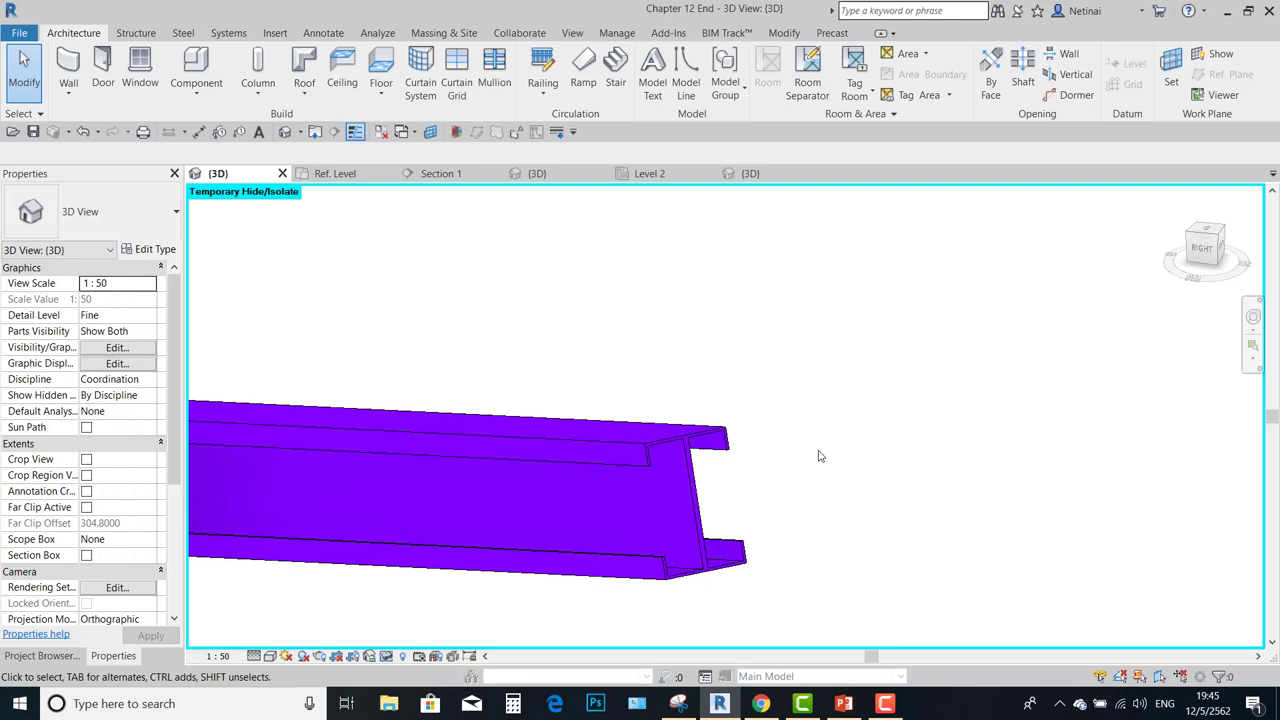
{"action": "scroll", "coordinate": [690, 462], "scroll_direction": "up", "scroll_amount": 1}
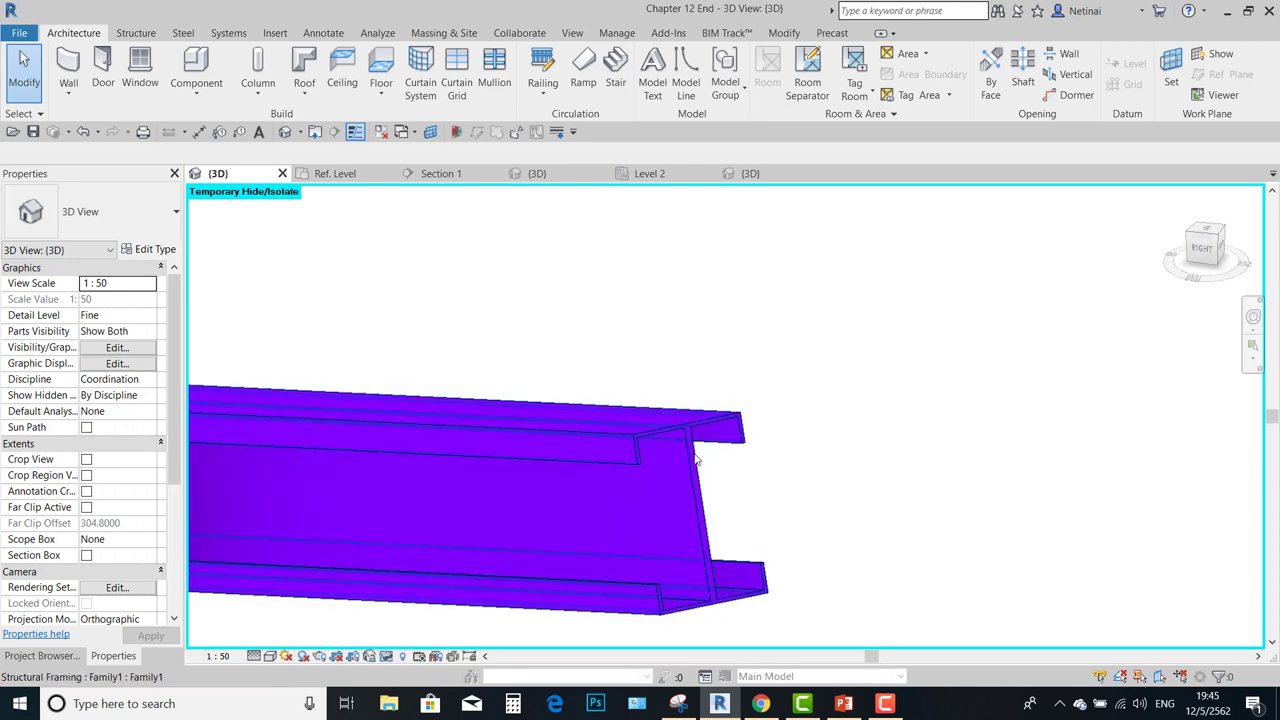
{"action": "scroll", "coordinate": [650, 440], "scroll_direction": "up", "scroll_amount": 1}
{"action": "scroll", "coordinate": [692, 365], "scroll_direction": "up", "scroll_amount": 2}
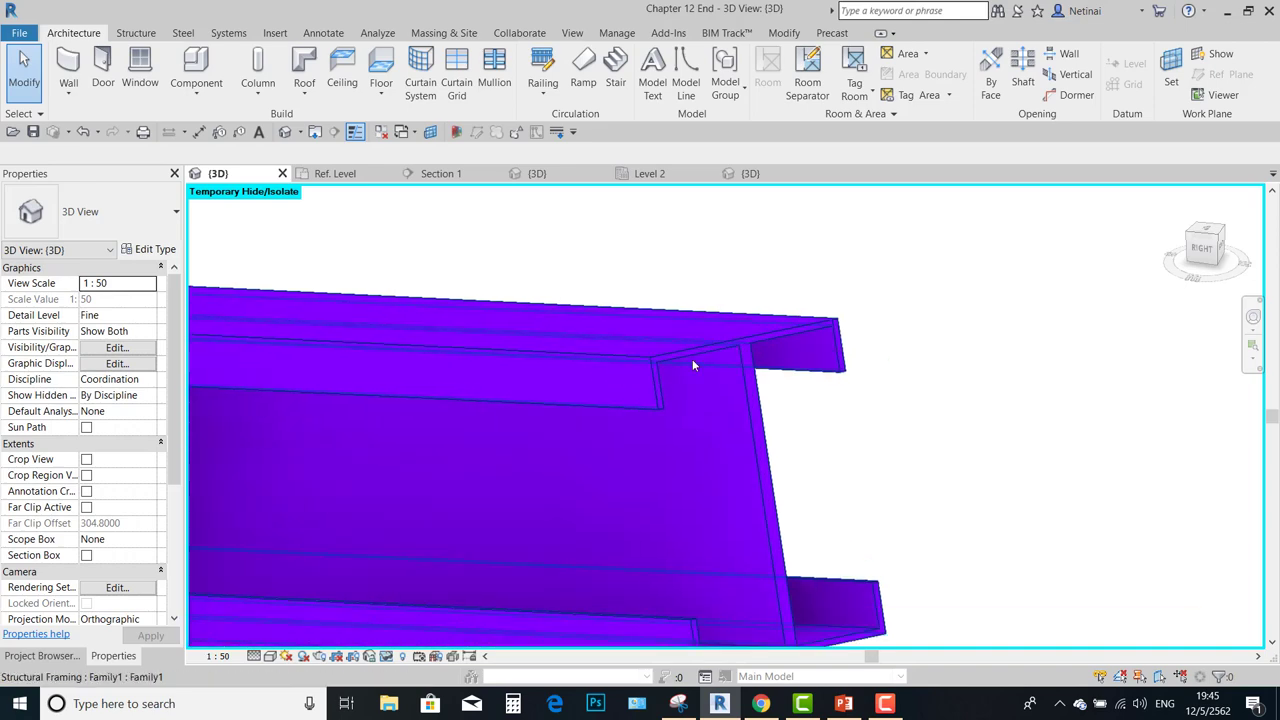
{"action": "scroll", "coordinate": [754, 450], "scroll_direction": "down", "scroll_amount": 2}
{"action": "scroll", "coordinate": [700, 440], "scroll_direction": "up", "scroll_amount": 1}
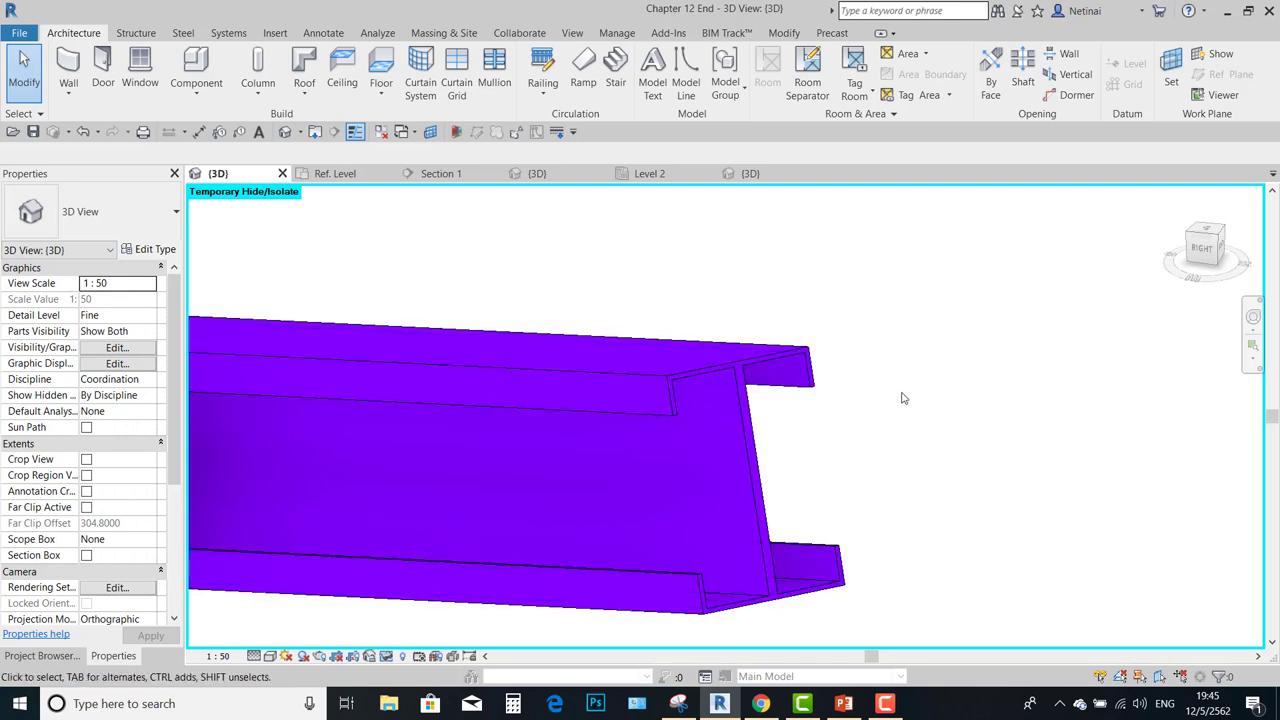
{"action": "middle_click_drag", "start_coordinate": [902, 398], "coordinate": [995, 356]}
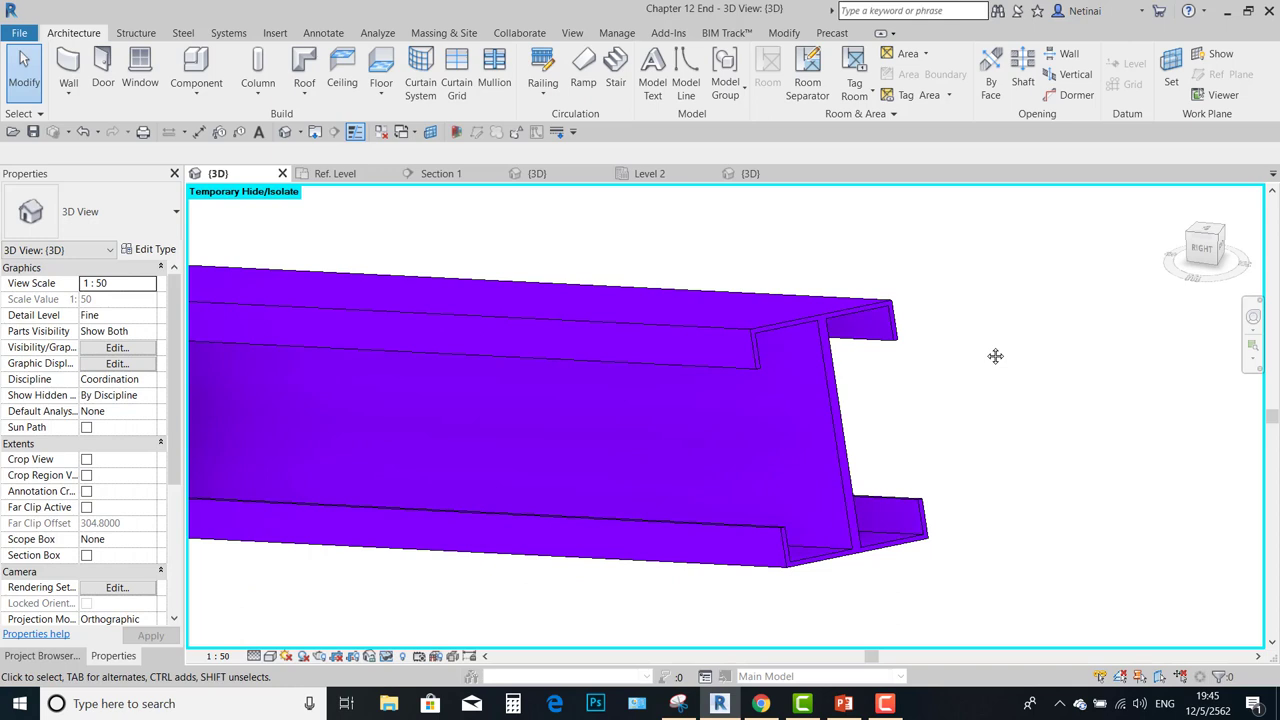